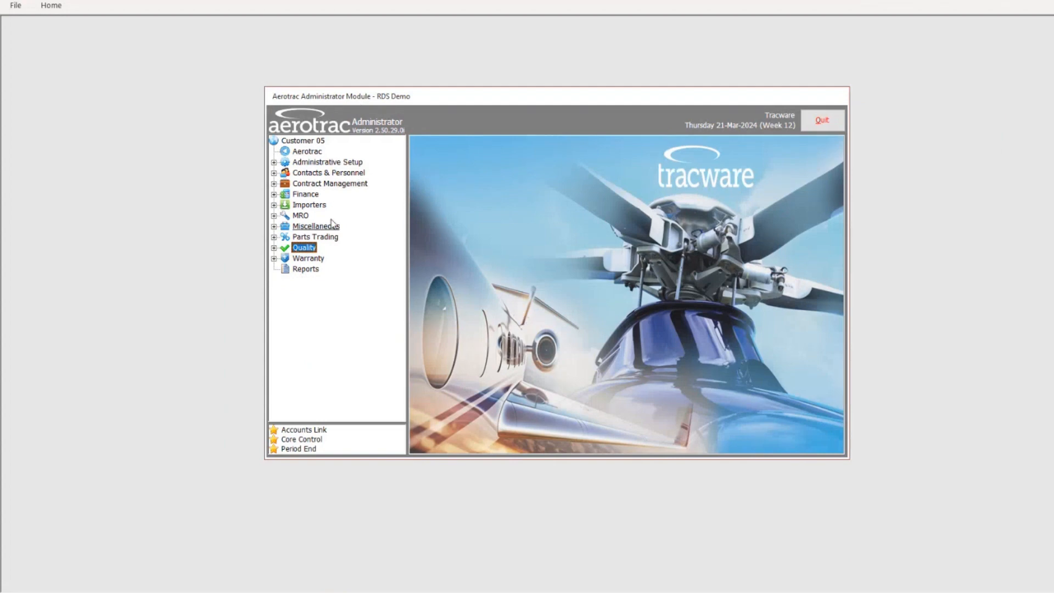
Open Company Setup from Administrative Setup and show its system options for the MRO module
{"action": "left_click", "coordinate": [274, 163]}
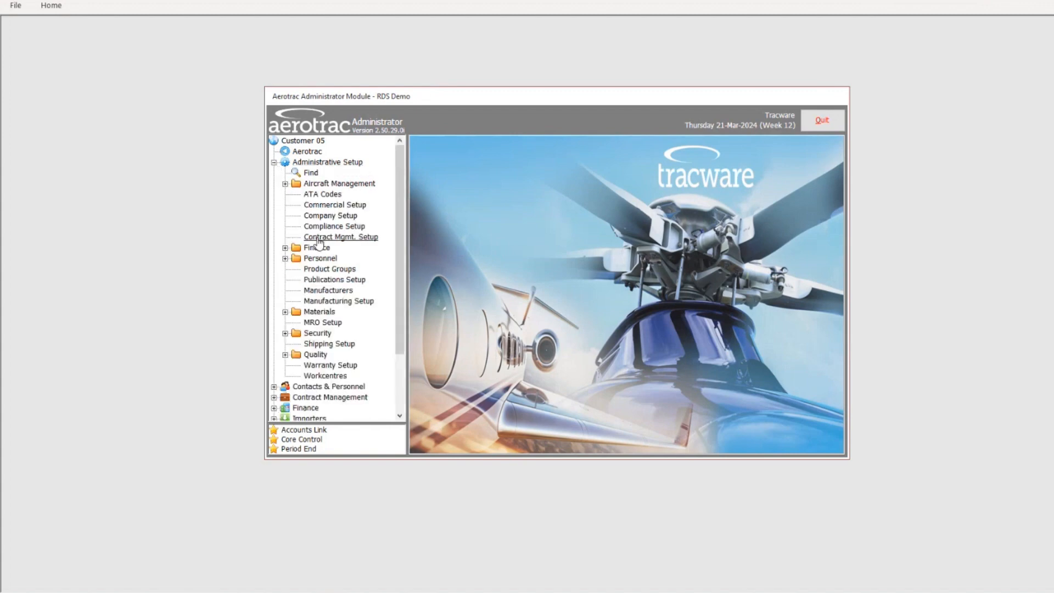
{"action": "left_click", "coordinate": [312, 216]}
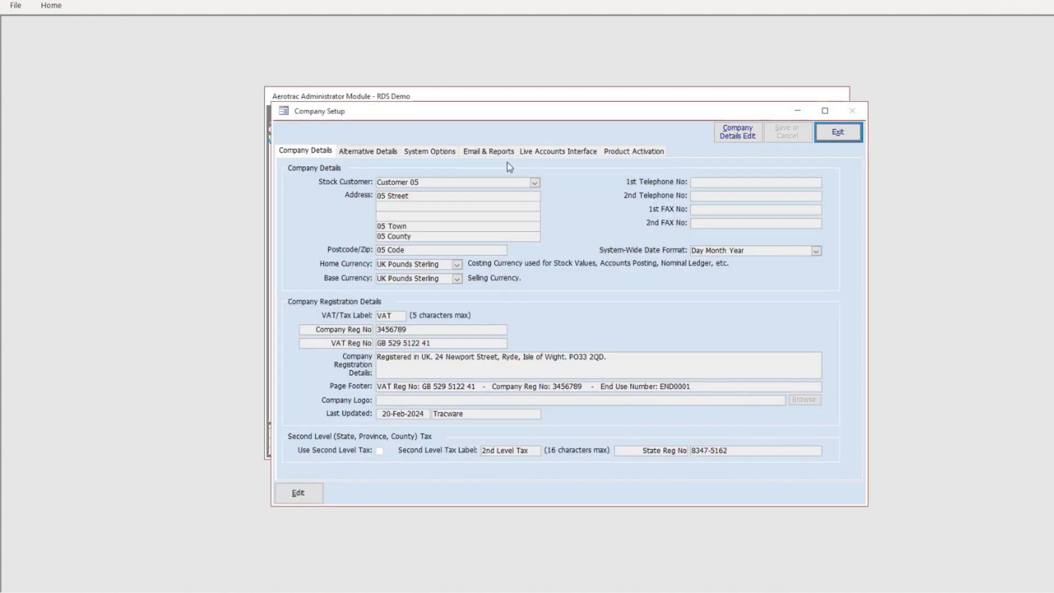
{"action": "left_click", "coordinate": [437, 156]}
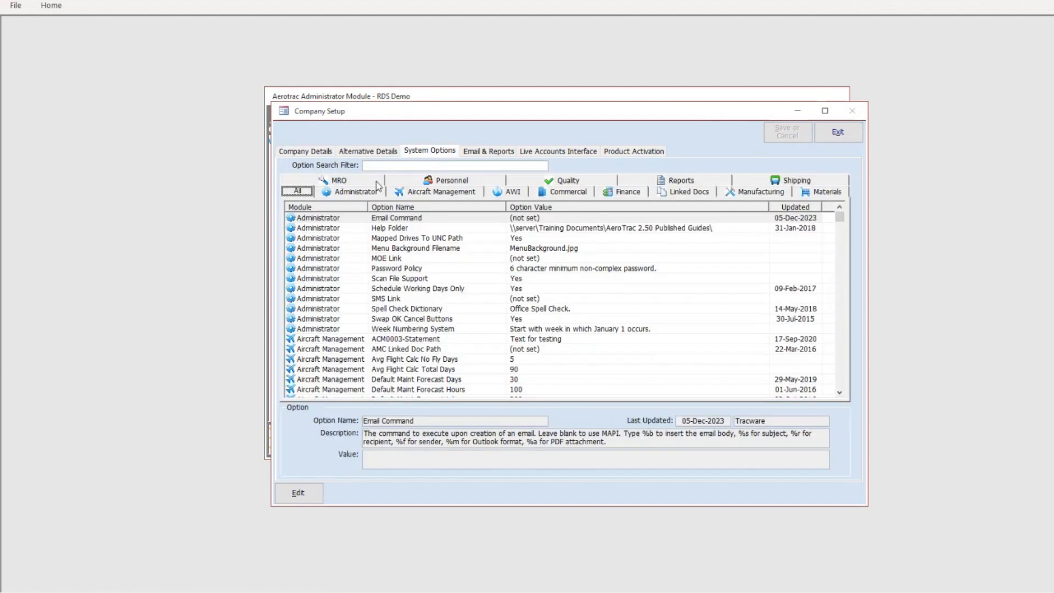
{"action": "left_click", "coordinate": [340, 183]}
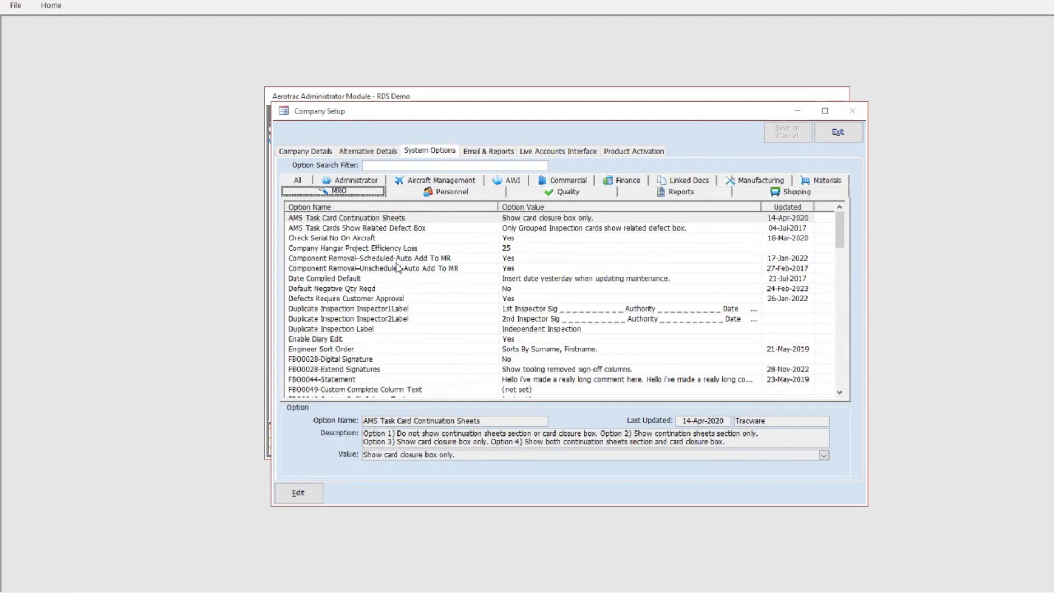
Review the MRO system options, view the description of Project Route Auto Complete Previous Ops, and close Company Setup
{"action": "scroll", "coordinate": [392, 260], "scroll_direction": "down", "scroll_amount": 2}
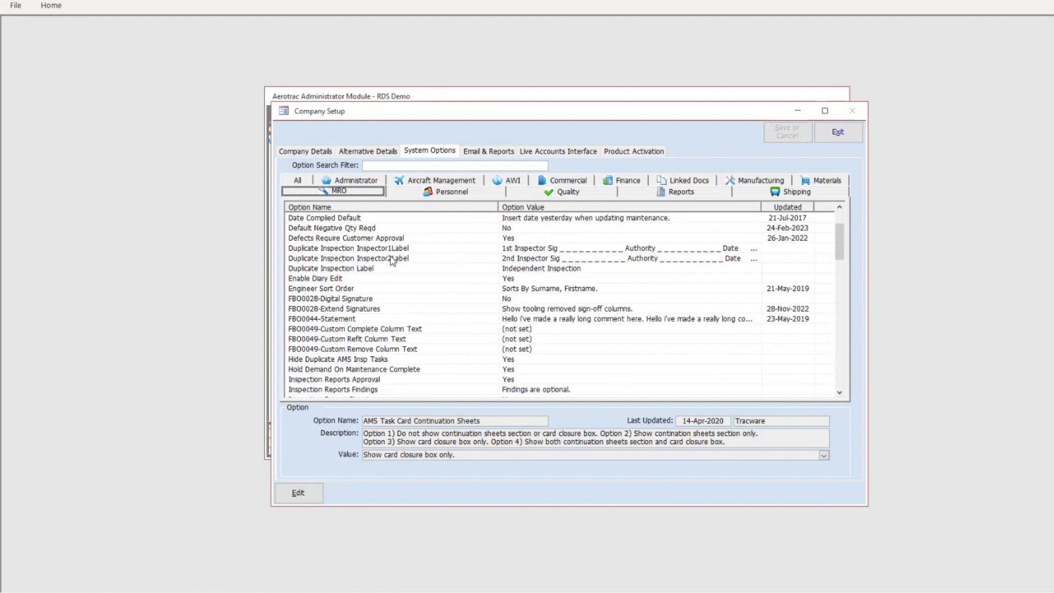
{"action": "scroll", "coordinate": [398, 281], "scroll_direction": "down", "scroll_amount": 4}
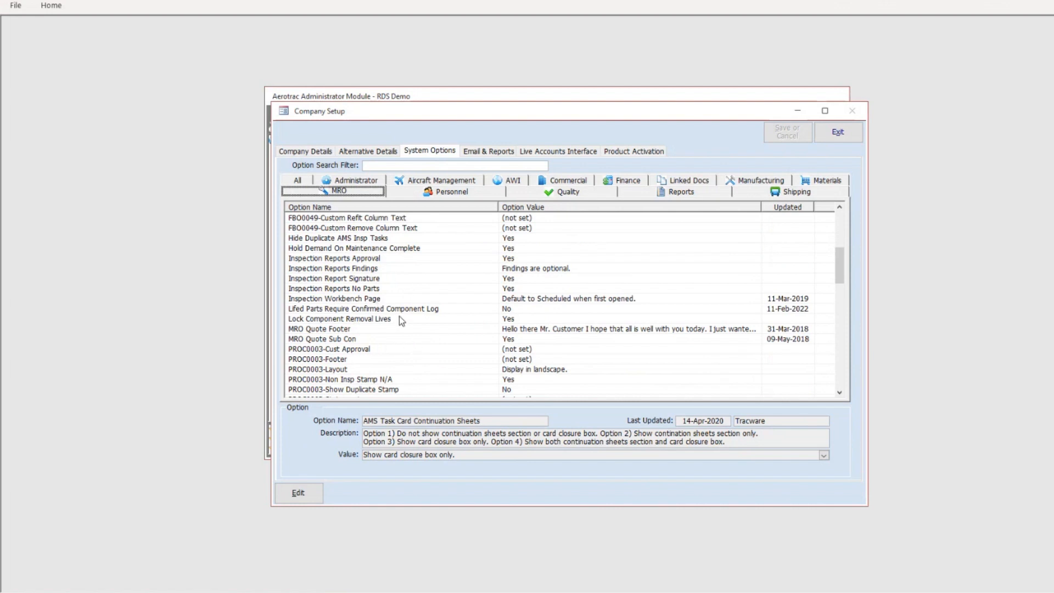
{"action": "scroll", "coordinate": [406, 281], "scroll_direction": "down", "scroll_amount": 1}
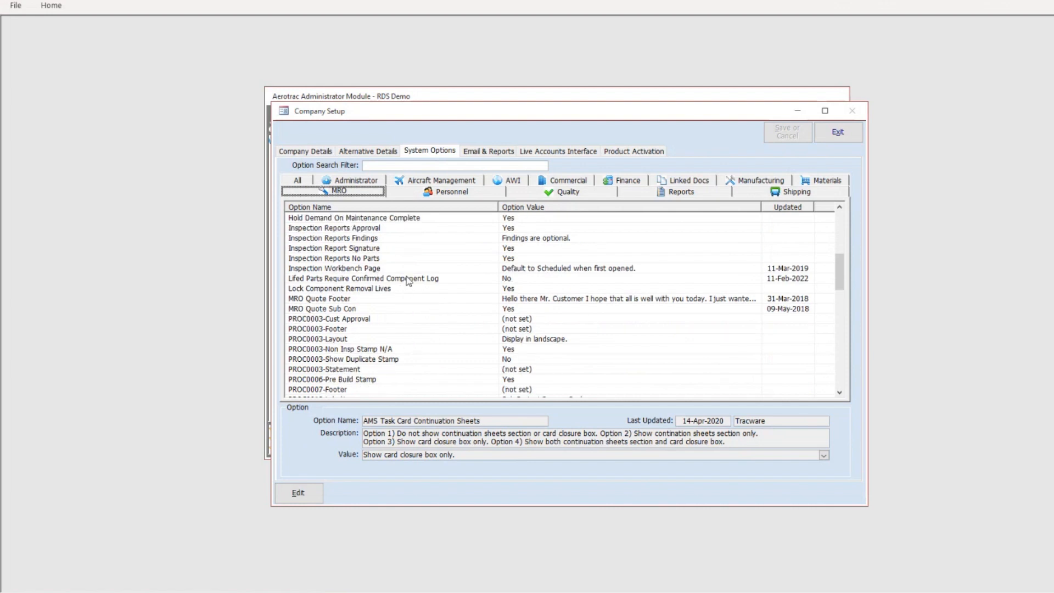
{"action": "scroll", "coordinate": [400, 284], "scroll_direction": "down", "scroll_amount": 2}
{"action": "scroll", "coordinate": [431, 291], "scroll_direction": "up", "scroll_amount": 5}
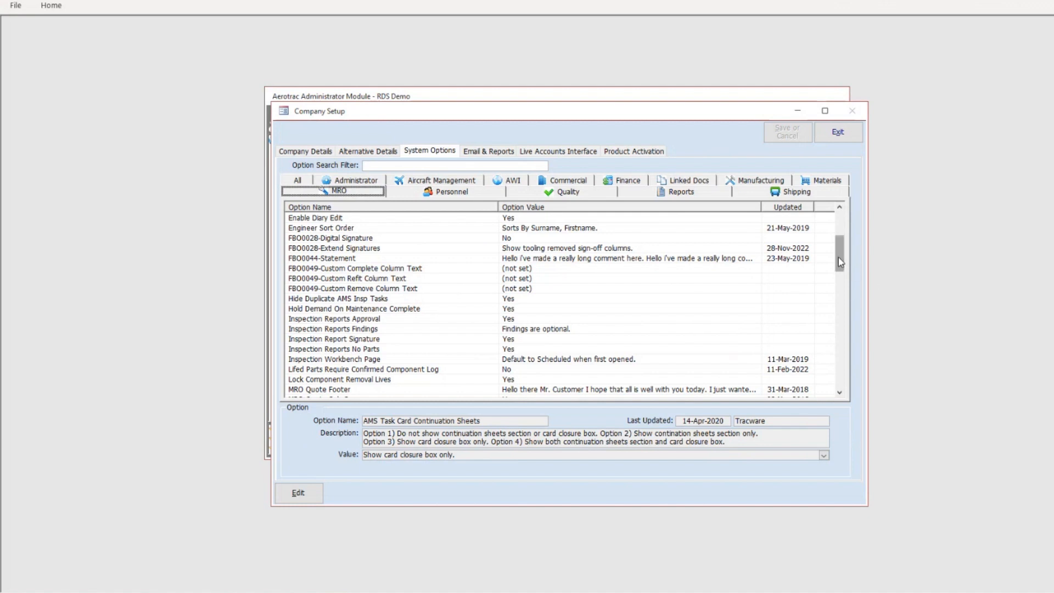
{"action": "left_click_drag", "start_coordinate": [839, 262], "coordinate": [846, 372]}
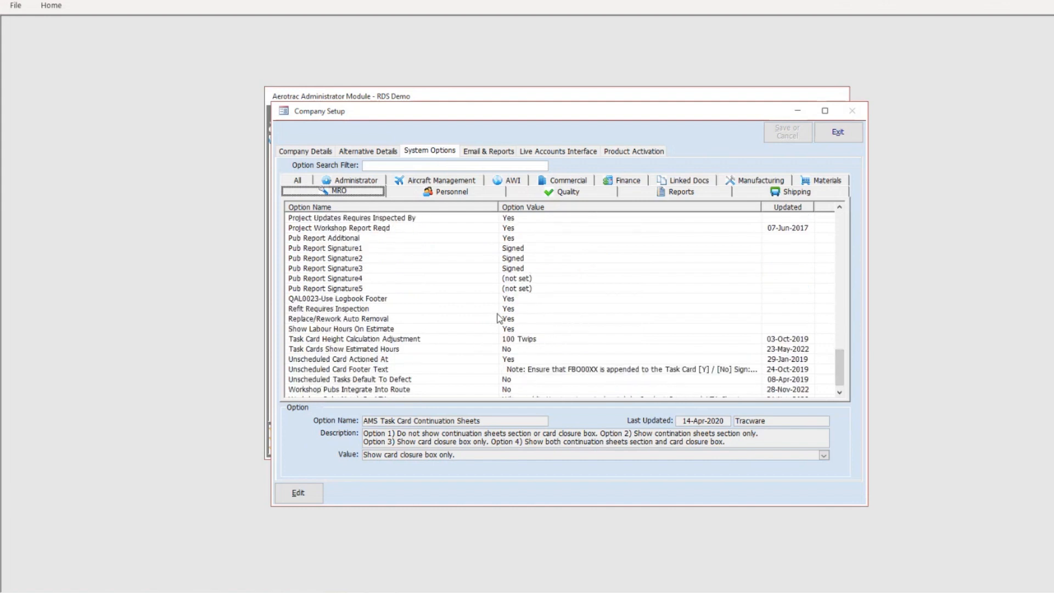
{"action": "scroll", "coordinate": [460, 319], "scroll_direction": "down", "scroll_amount": 1}
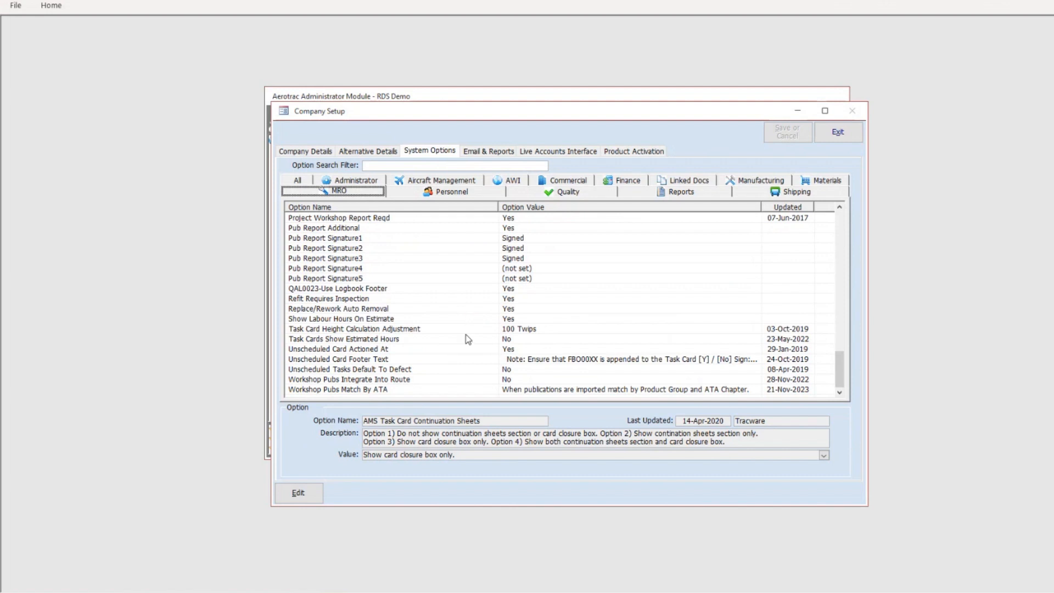
{"action": "scroll", "coordinate": [417, 283], "scroll_direction": "up", "scroll_amount": 1}
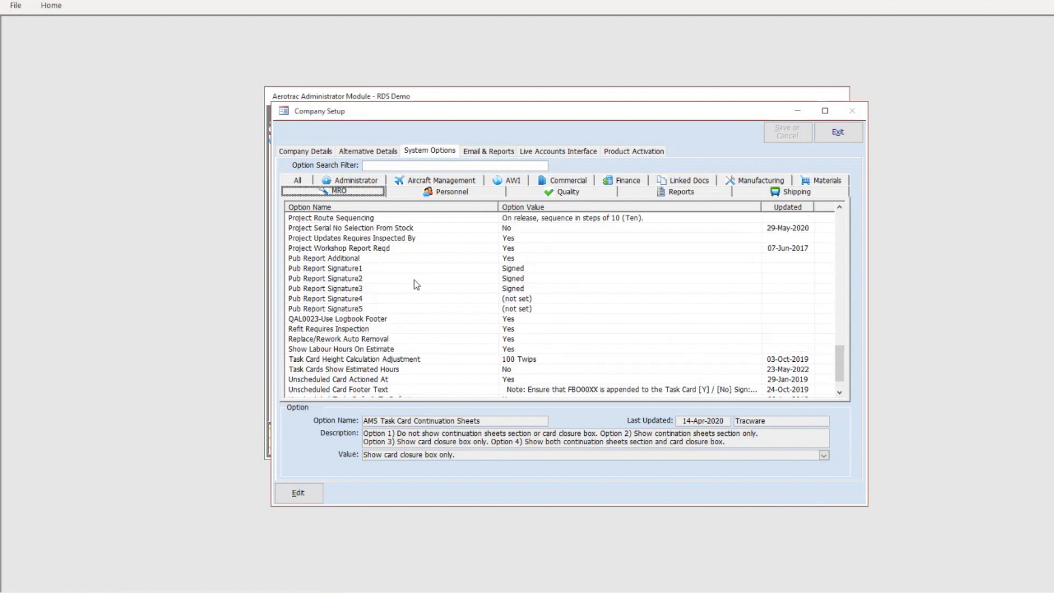
{"action": "scroll", "coordinate": [467, 267], "scroll_direction": "up", "scroll_amount": 2}
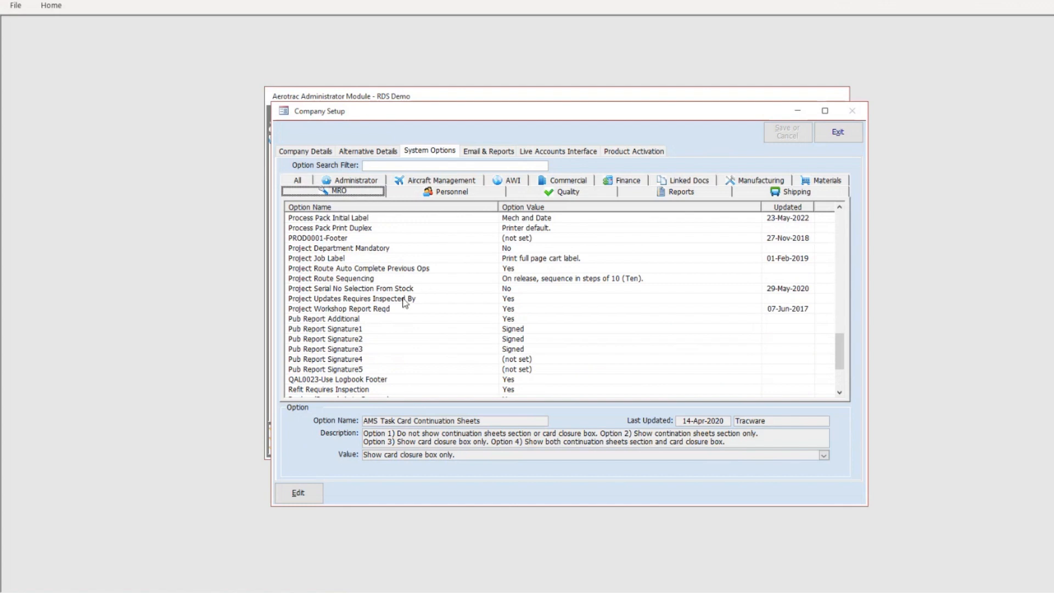
{"action": "left_click", "coordinate": [401, 270]}
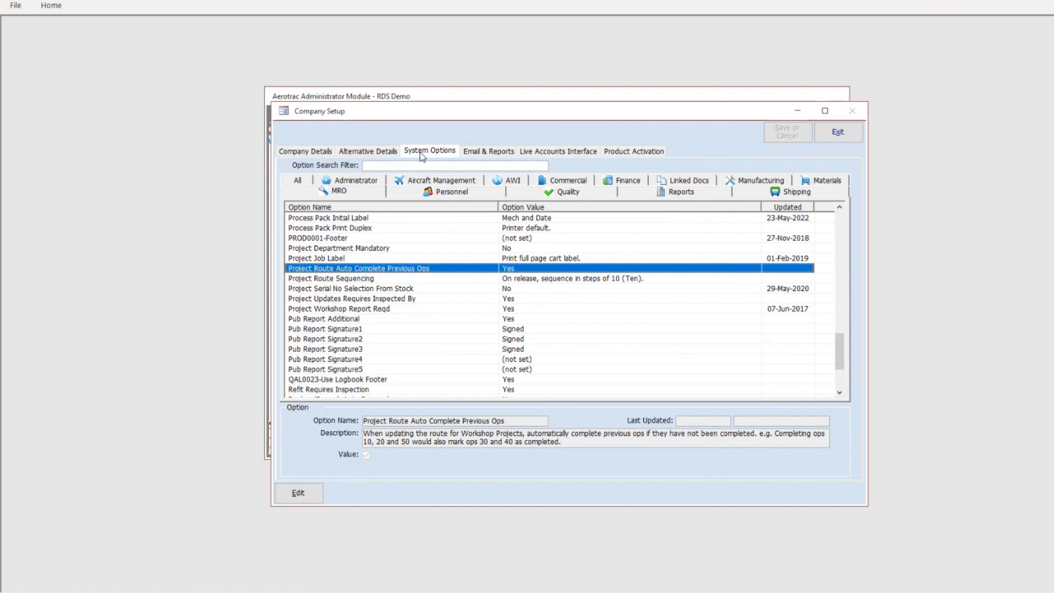
{"action": "left_click", "coordinate": [838, 132]}
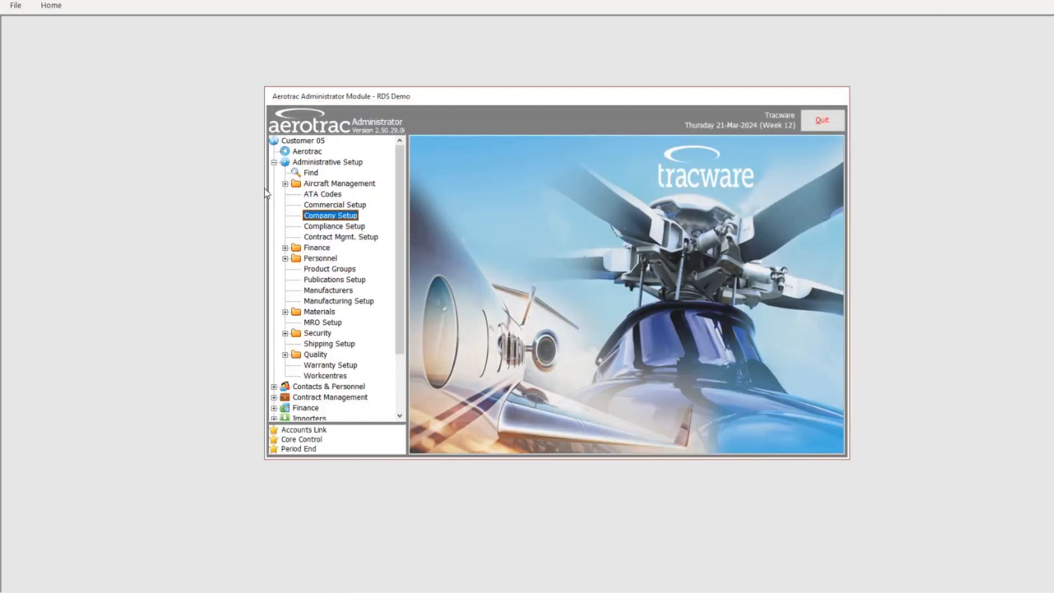
Open MRO Setup from Administrative Setup and display the workscope details
{"action": "left_click", "coordinate": [274, 164]}
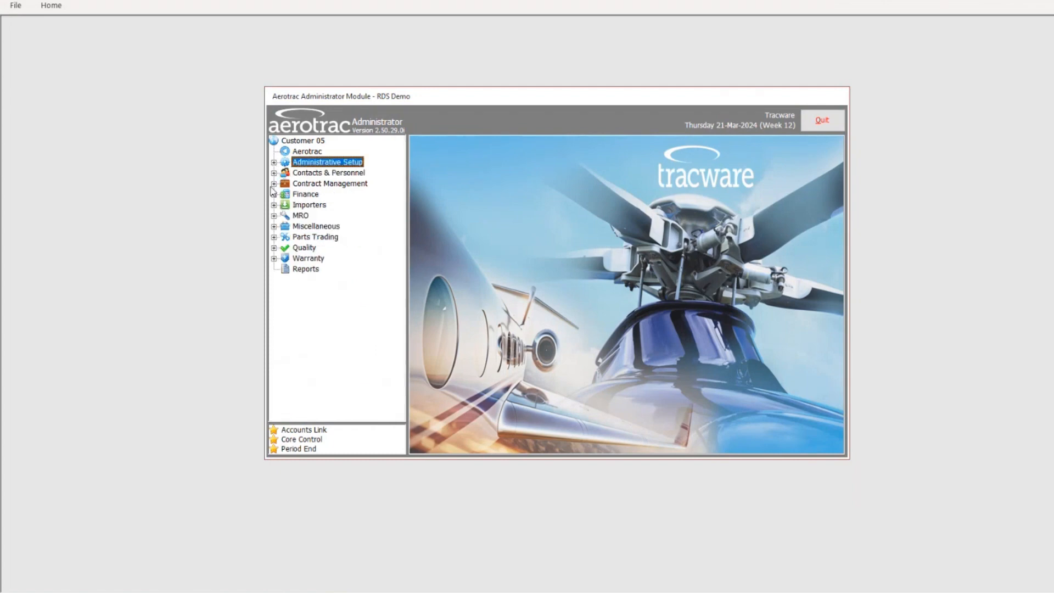
{"action": "left_click", "coordinate": [275, 163]}
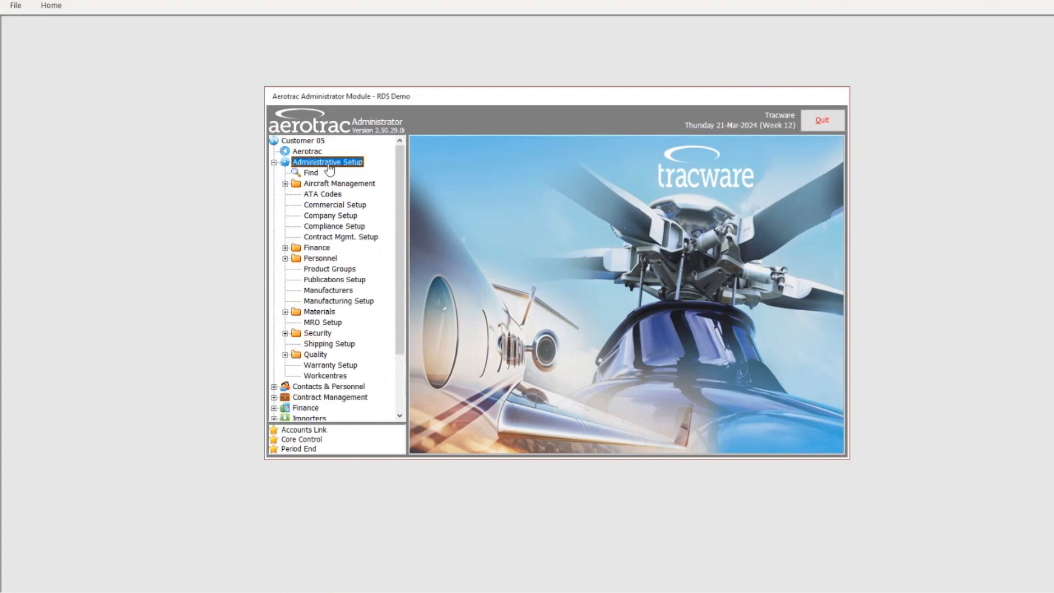
{"action": "left_click", "coordinate": [316, 323]}
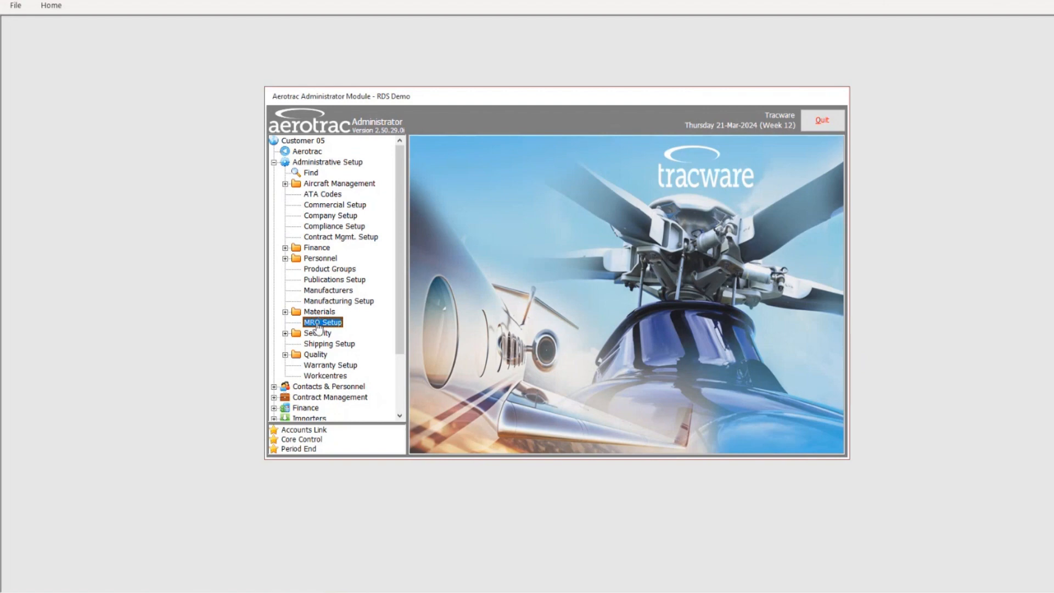
{"action": "double_click", "coordinate": [318, 324]}
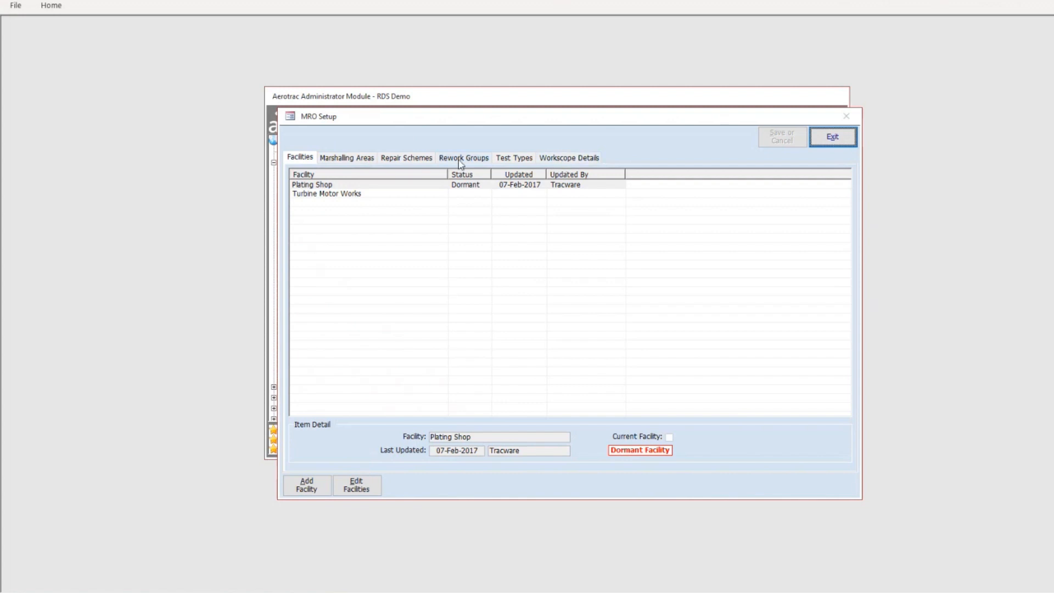
{"action": "left_click", "coordinate": [559, 160]}
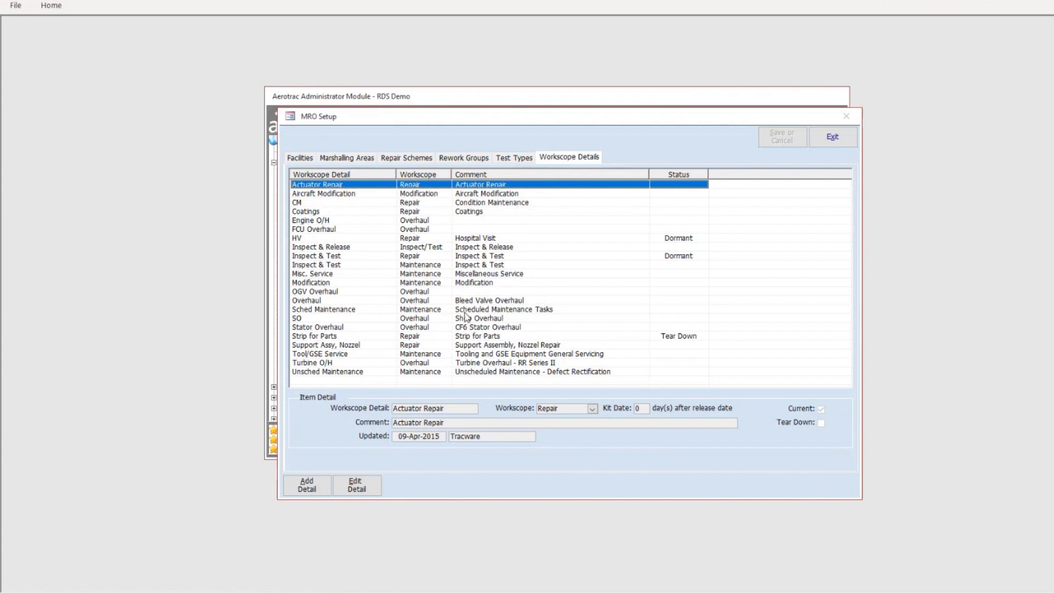
Review the rework groups, repair schemes and workscope details in MRO Setup, closing it when done
{"action": "left_click", "coordinate": [468, 160]}
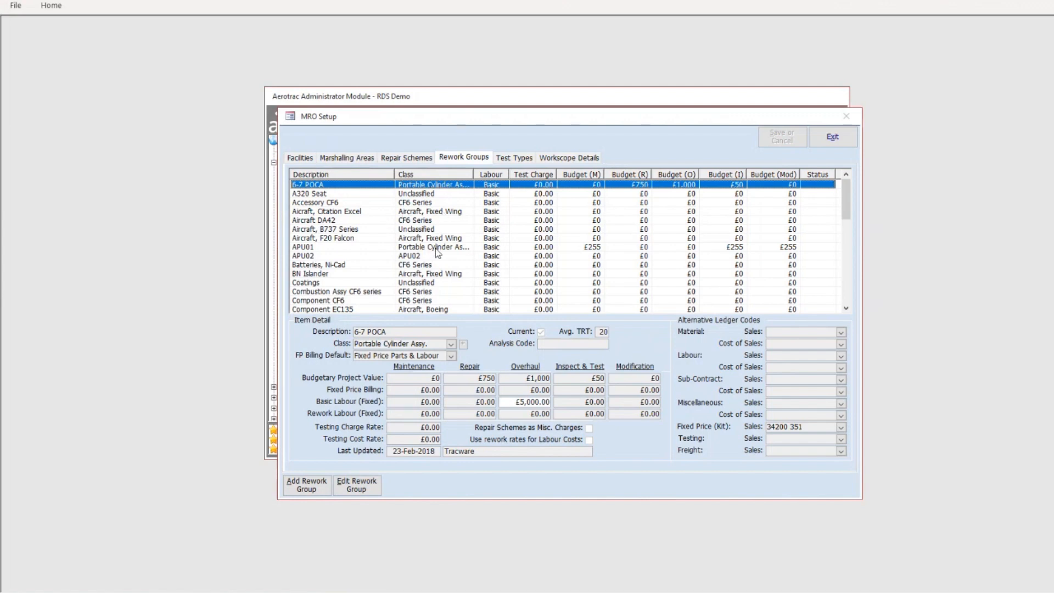
{"action": "left_click", "coordinate": [413, 160]}
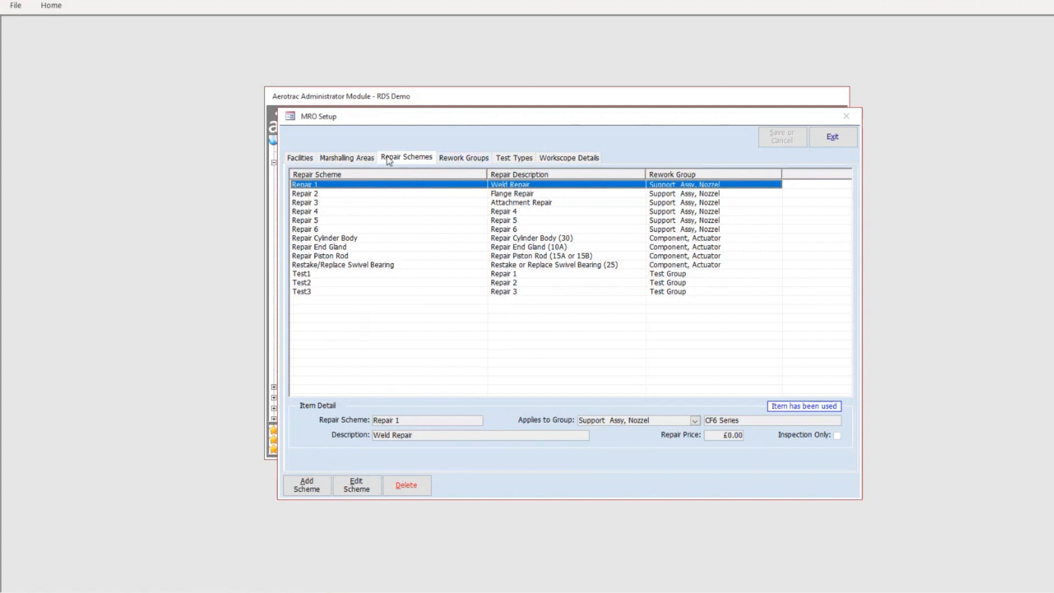
{"action": "left_click", "coordinate": [574, 159]}
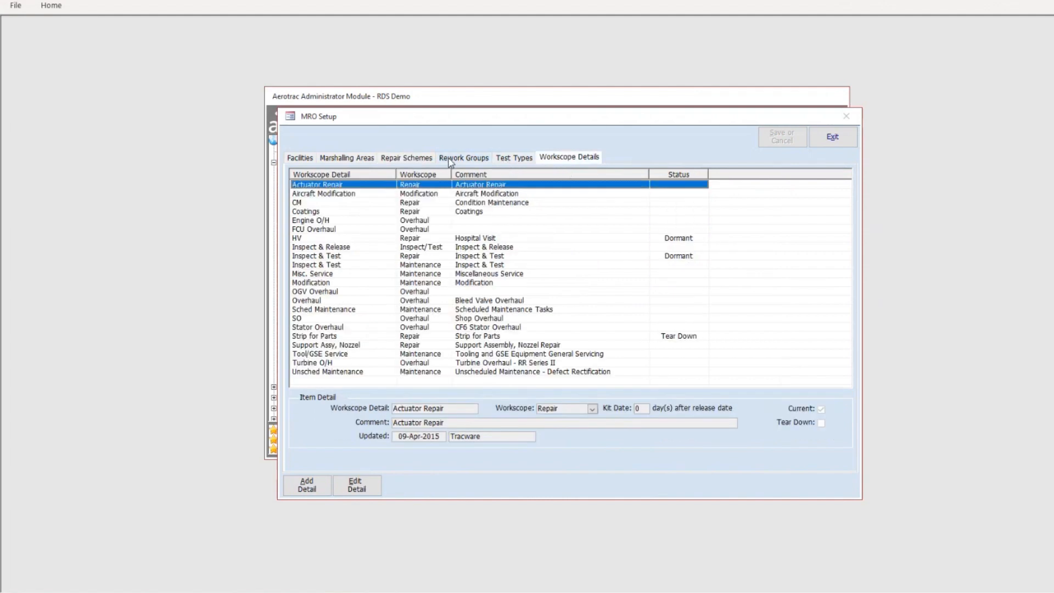
{"action": "left_click", "coordinate": [426, 159]}
{"action": "left_click", "coordinate": [573, 159]}
{"action": "left_click", "coordinate": [835, 140]}
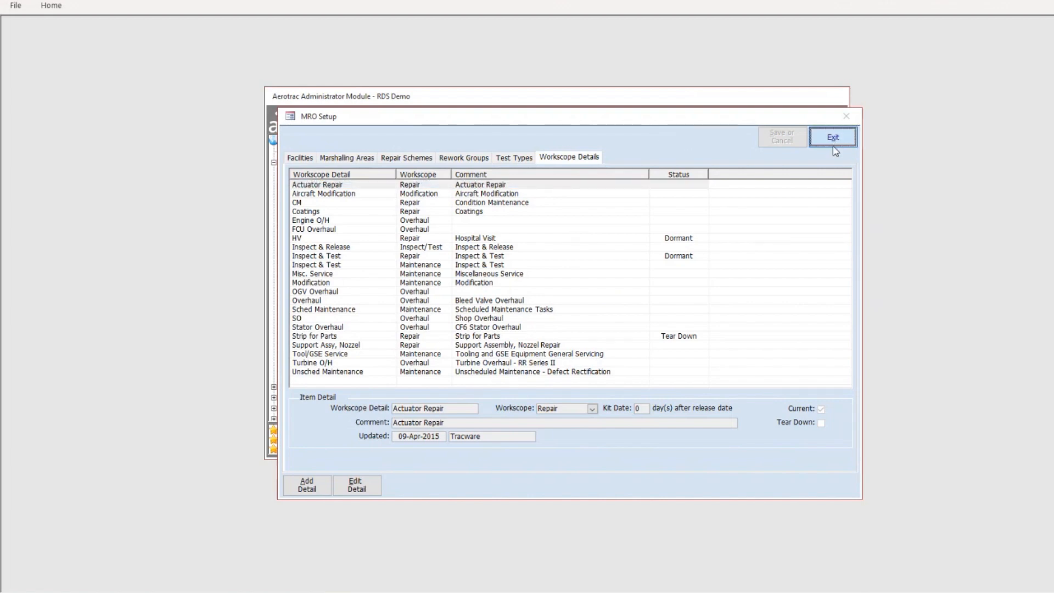
{"action": "left_click", "coordinate": [831, 142]}
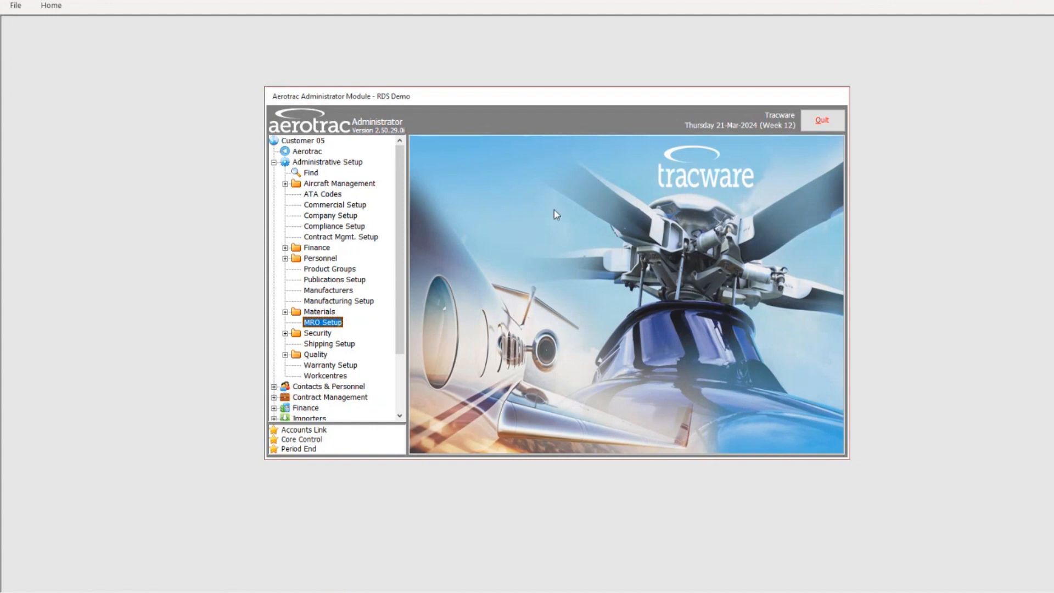
Switch to the Aerotrac main menu and open Part Masters from the part configuration group under Materials
{"action": "left_click", "coordinate": [309, 154]}
{"action": "double_click", "coordinate": [309, 156]}
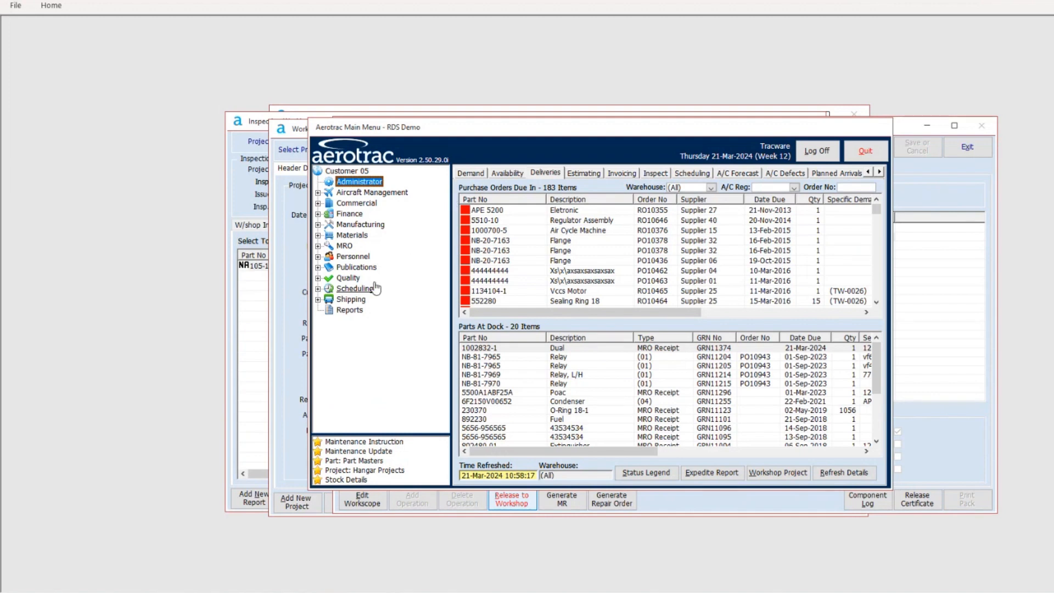
{"action": "left_click", "coordinate": [319, 236]}
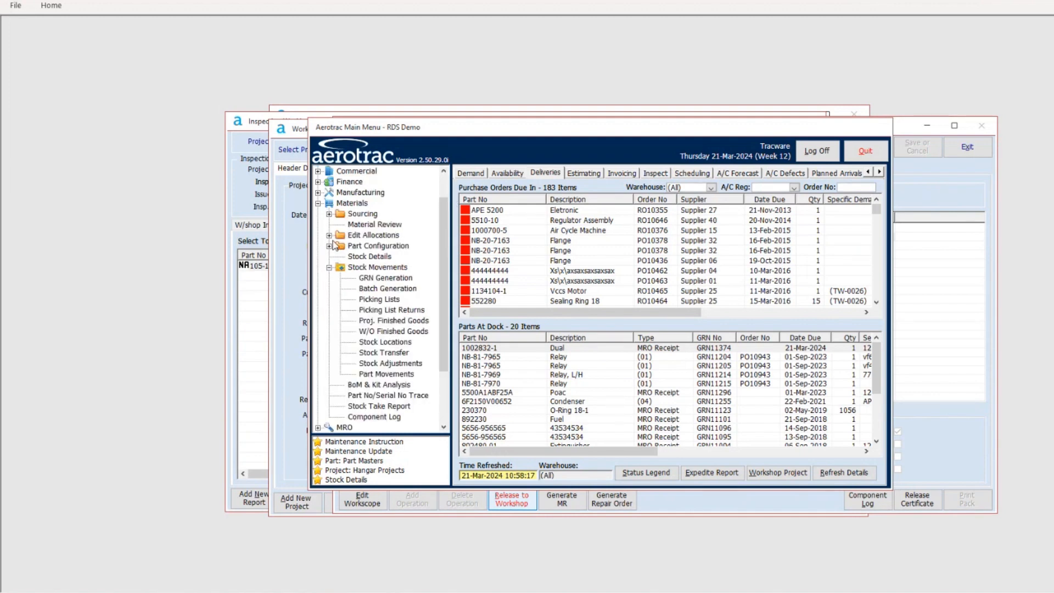
{"action": "left_click", "coordinate": [330, 247]}
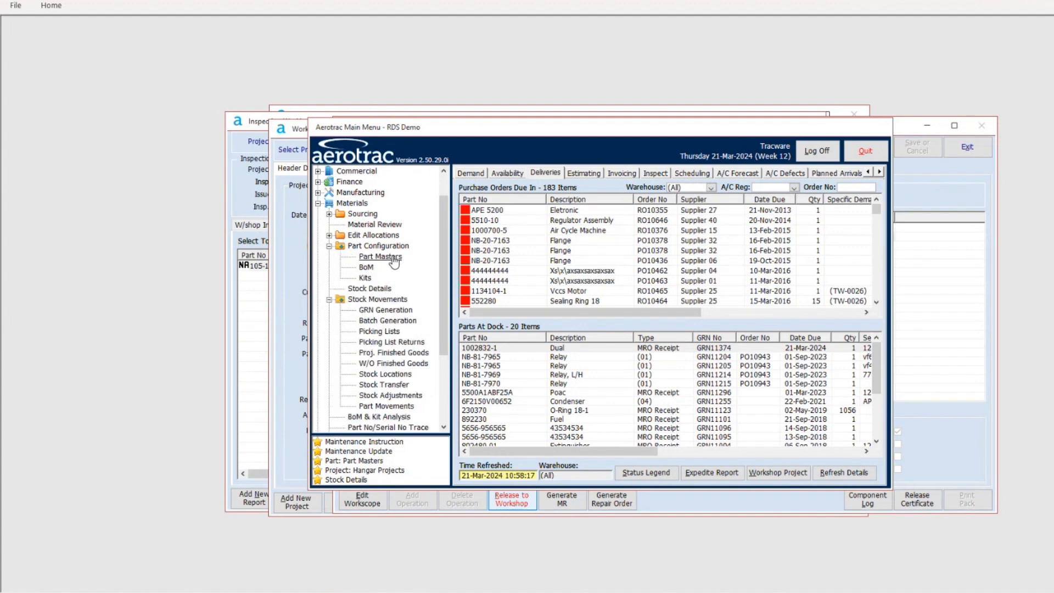
{"action": "left_click", "coordinate": [392, 258]}
{"action": "double_click", "coordinate": [392, 259]}
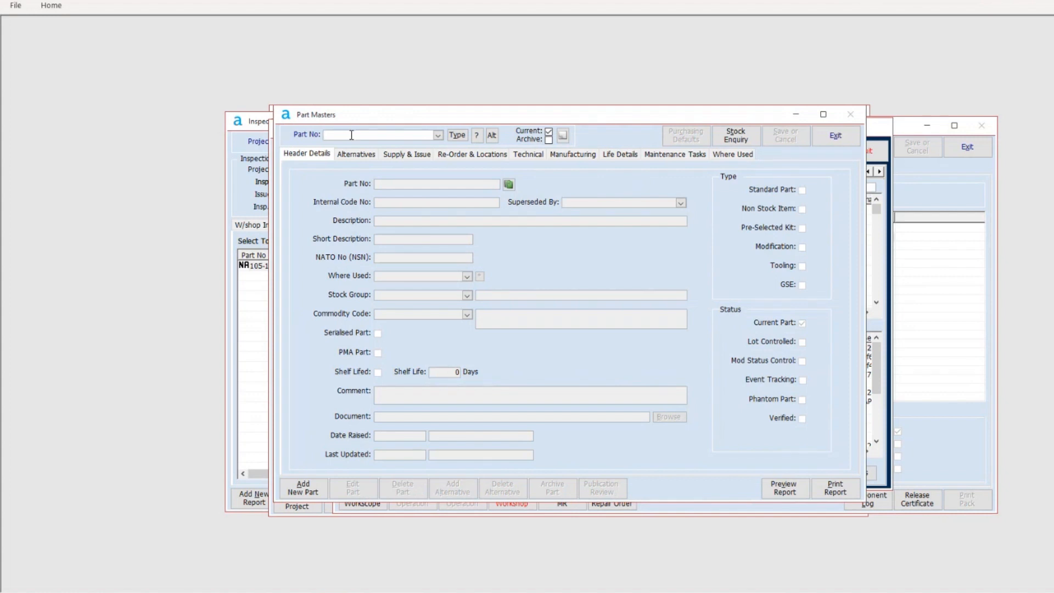
Look up part 1002832-1, view its technical details, and open its capability management record
{"action": "type", "text": "1002832-1"}
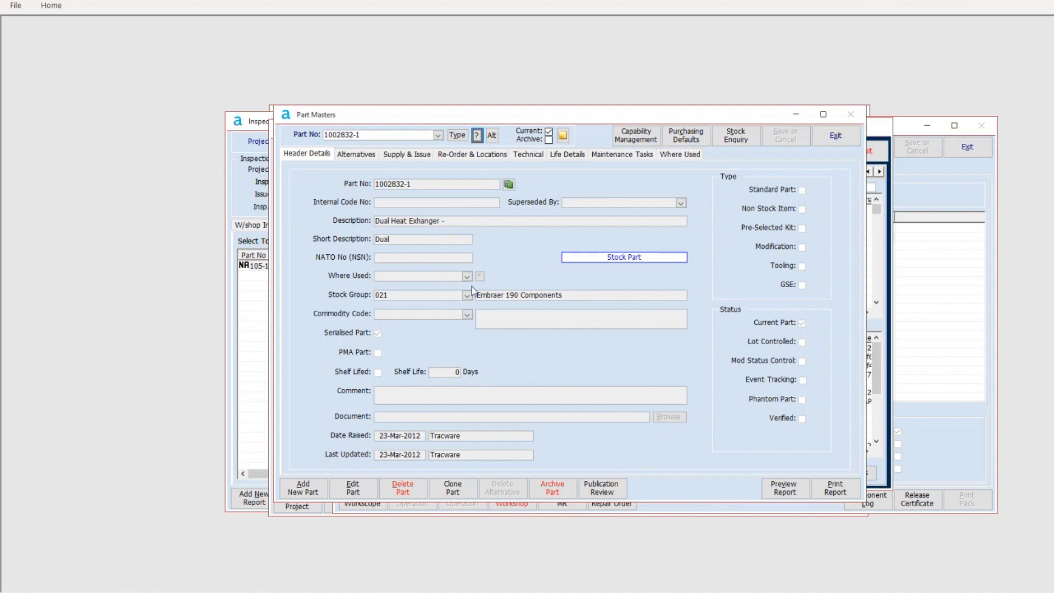
{"action": "left_click", "coordinate": [532, 158]}
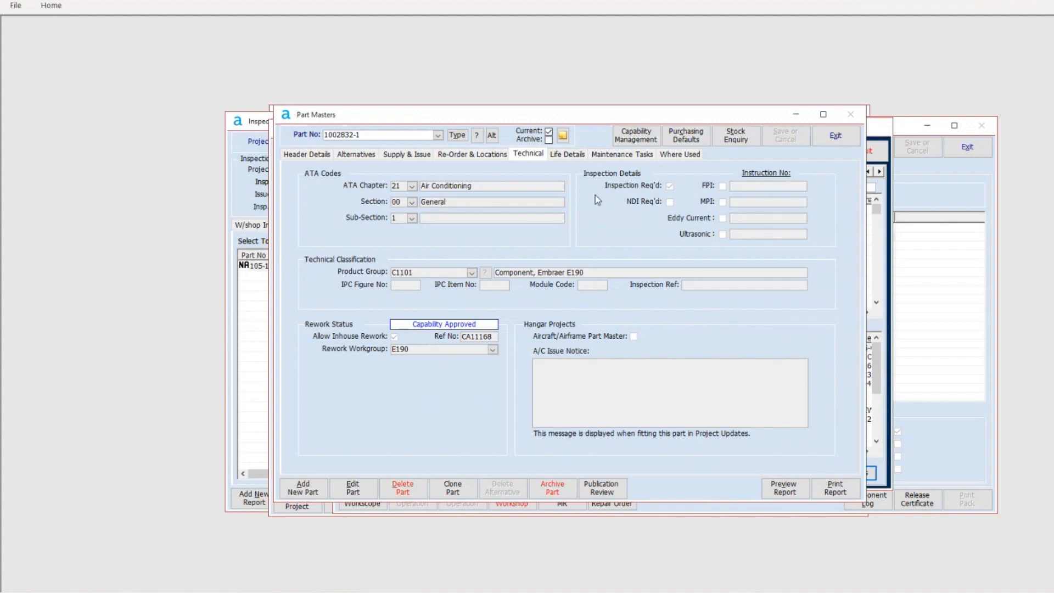
{"action": "left_click", "coordinate": [631, 141]}
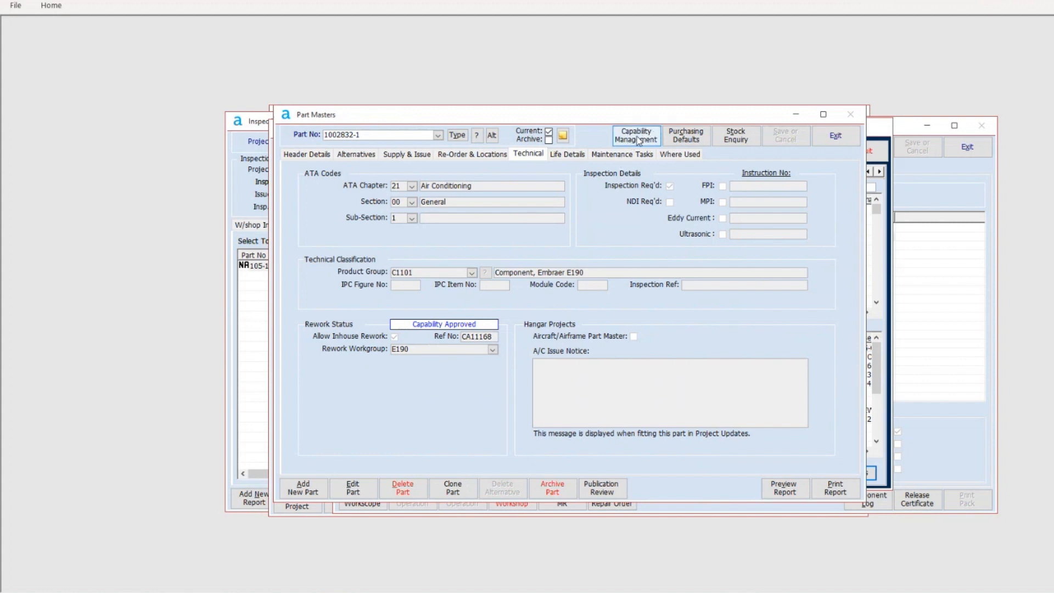
{"action": "left_click", "coordinate": [637, 140]}
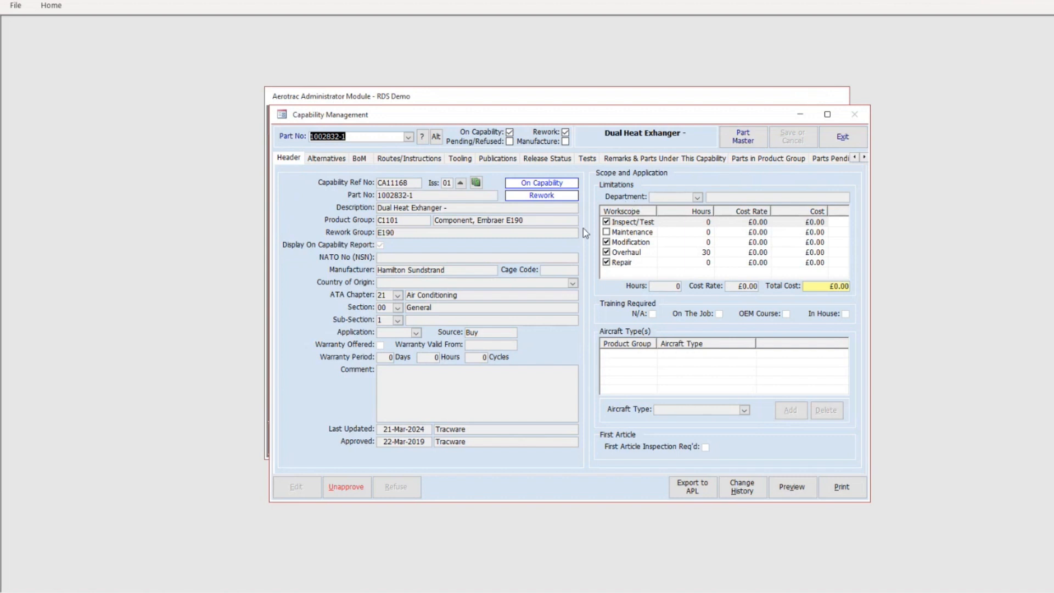
Examine the permitted release types in the release status of part 1002832-1's capability record
{"action": "left_click", "coordinate": [552, 160]}
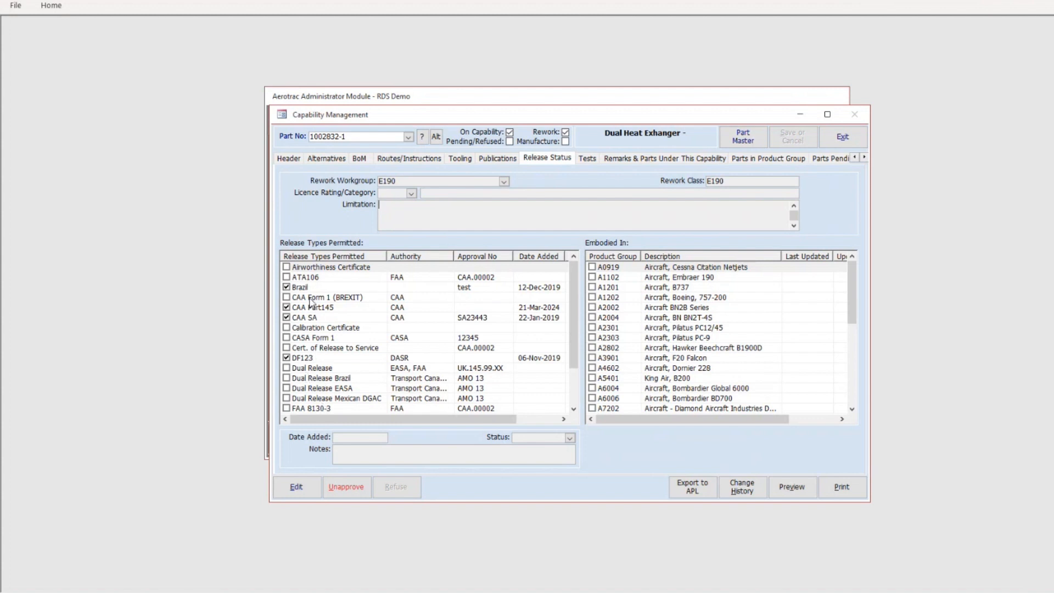
{"action": "scroll", "coordinate": [311, 301], "scroll_direction": "down", "scroll_amount": 2}
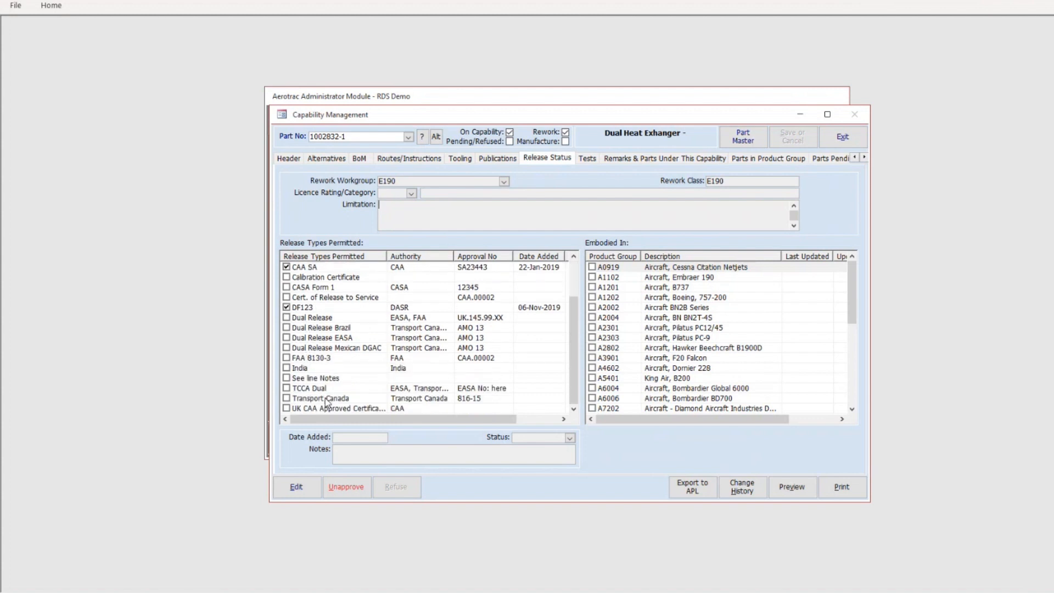
{"action": "scroll", "coordinate": [328, 402], "scroll_direction": "up", "scroll_amount": 2}
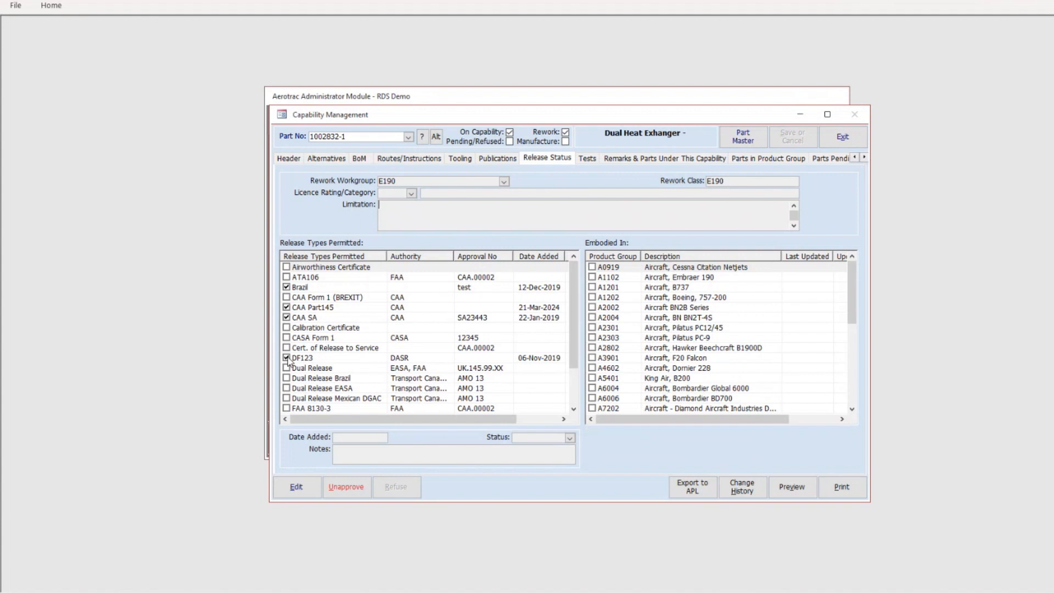
View the approval details of the CAA Part145 release type, closing the capability record when done
{"action": "left_click", "coordinate": [316, 309]}
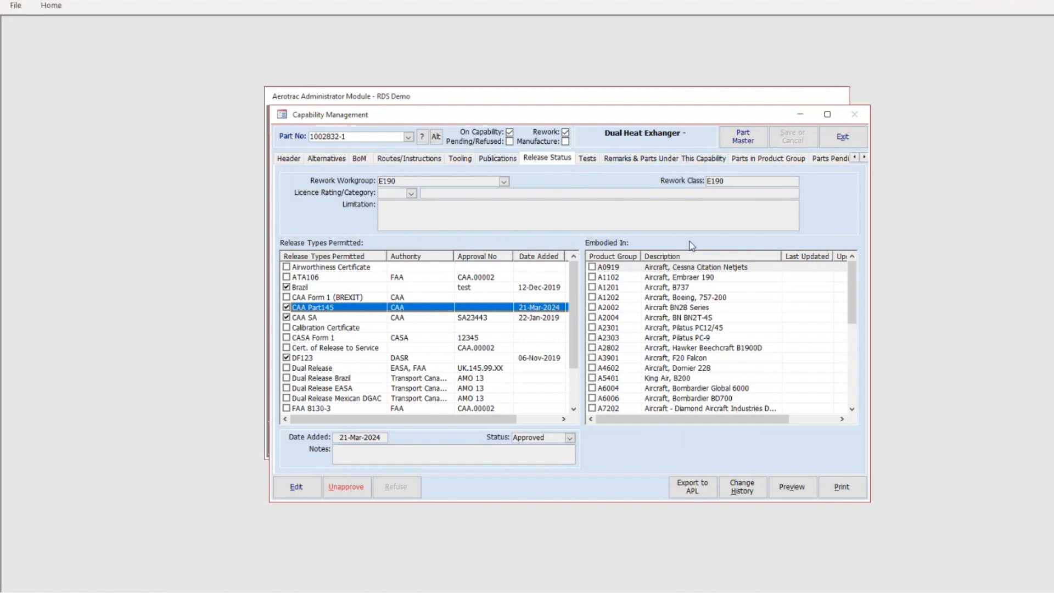
{"action": "left_click", "coordinate": [841, 140]}
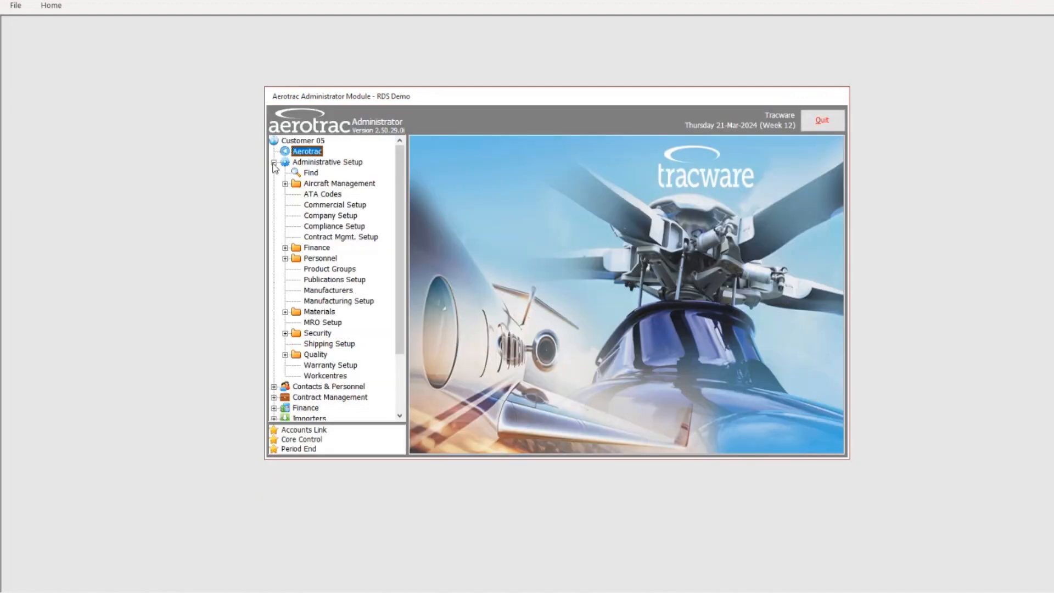
Open Customer Details under Contacts & Personnel, view the contact details of Customer 02, and close the record
{"action": "left_click", "coordinate": [274, 162]}
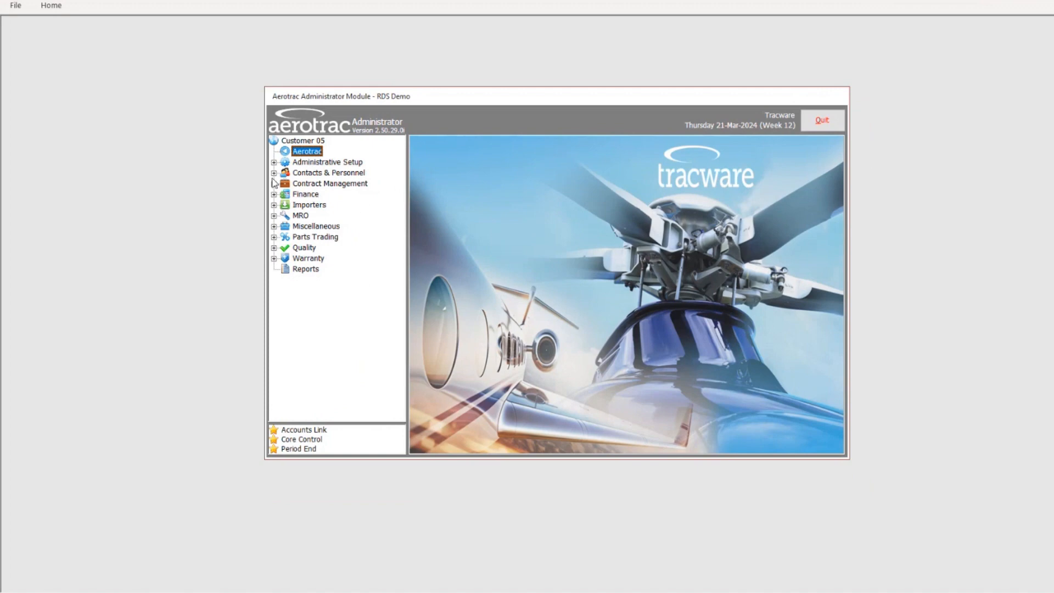
{"action": "left_click", "coordinate": [274, 173]}
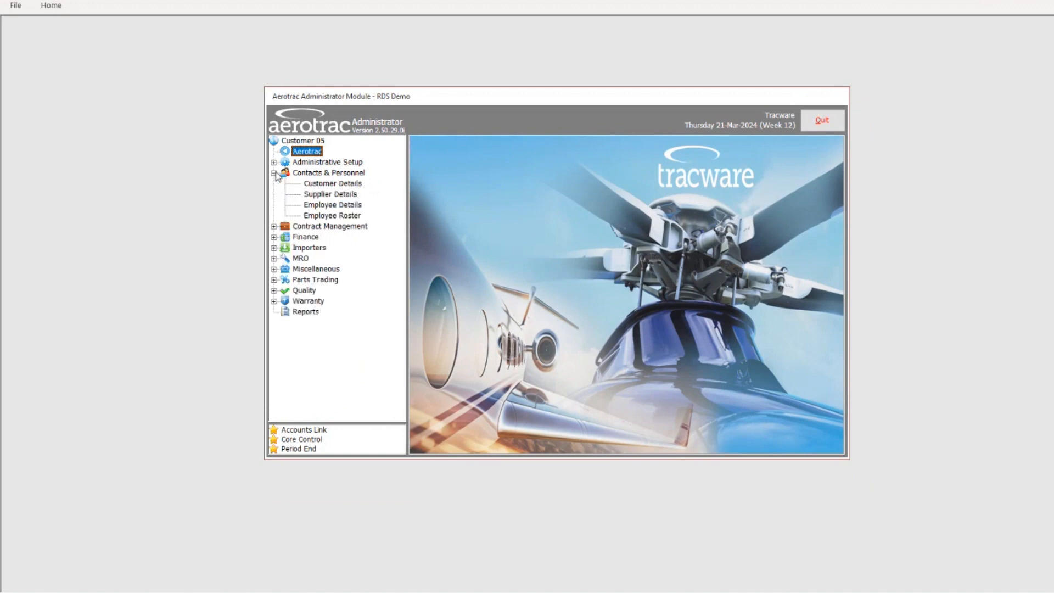
{"action": "left_click", "coordinate": [337, 185]}
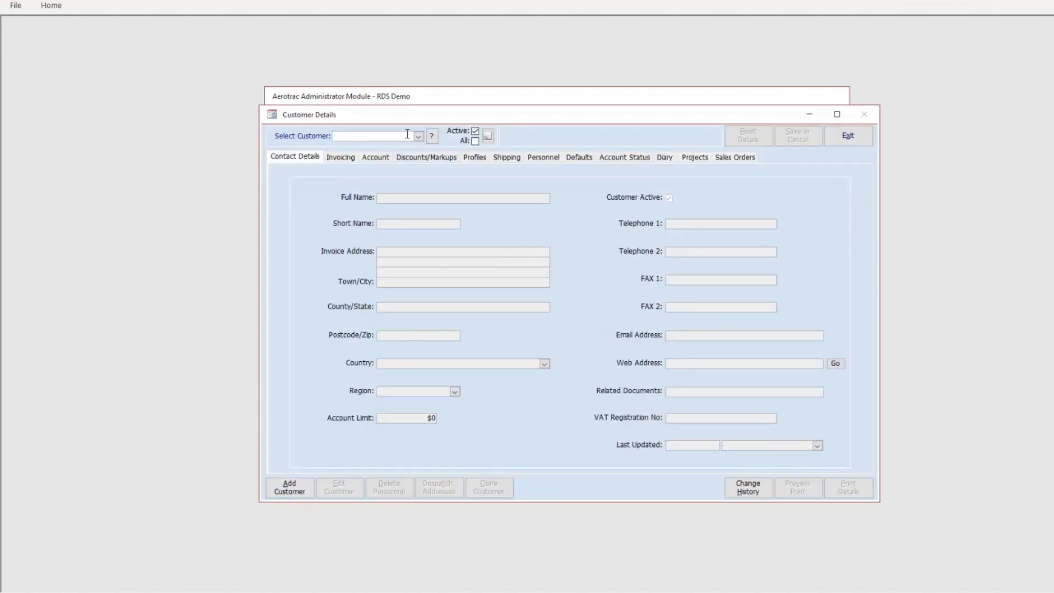
{"action": "left_click", "coordinate": [418, 136]}
{"action": "left_click", "coordinate": [384, 172]}
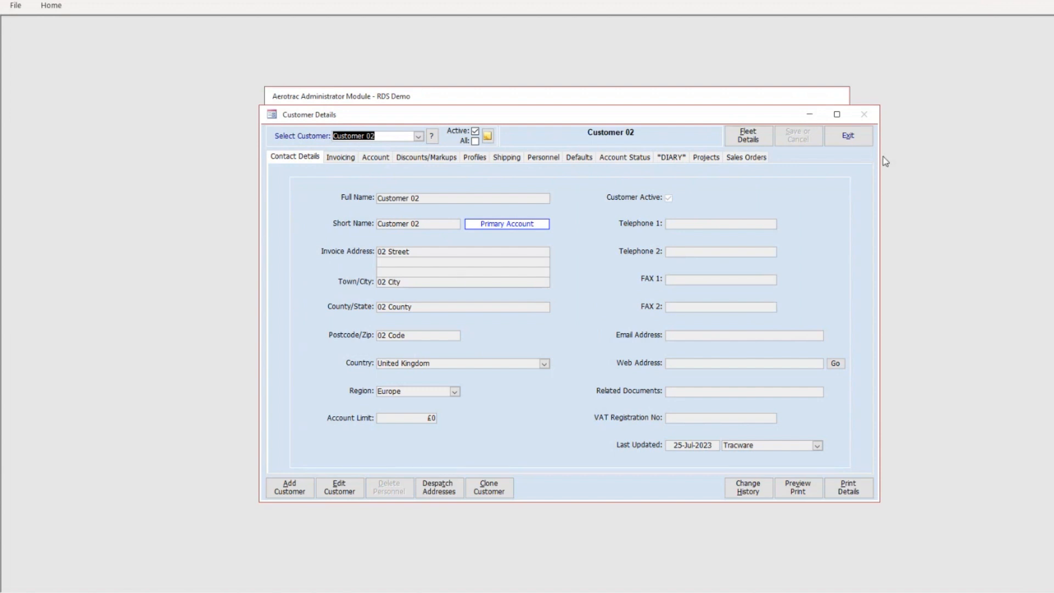
{"action": "left_click", "coordinate": [856, 140]}
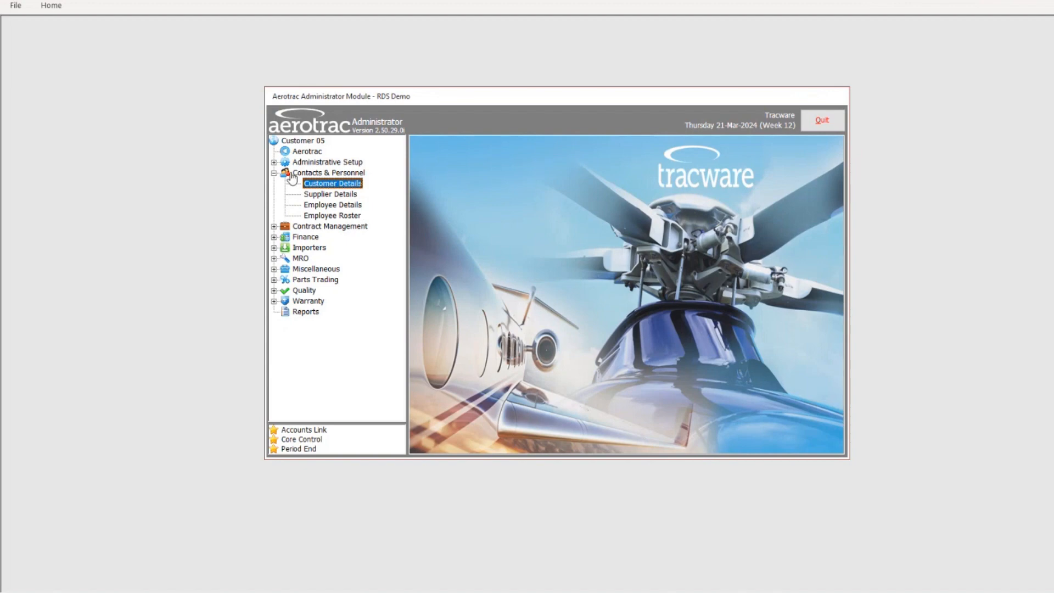
Open MRO Setup from Administrative Setup and view the CM workscope detail, closing the setup when done
{"action": "left_click", "coordinate": [274, 163]}
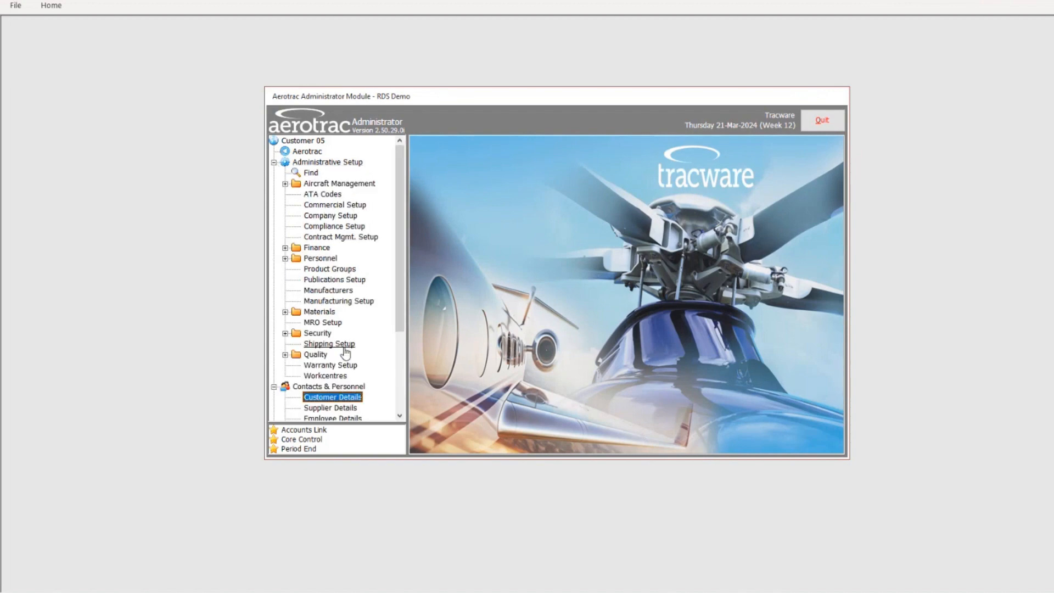
{"action": "left_click", "coordinate": [330, 323]}
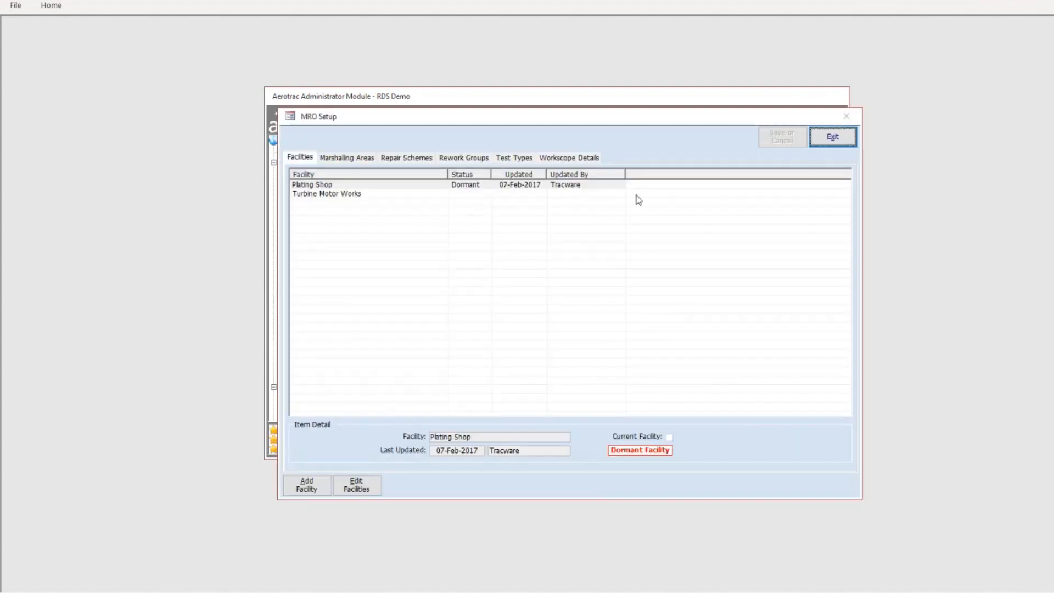
{"action": "left_click", "coordinate": [576, 158]}
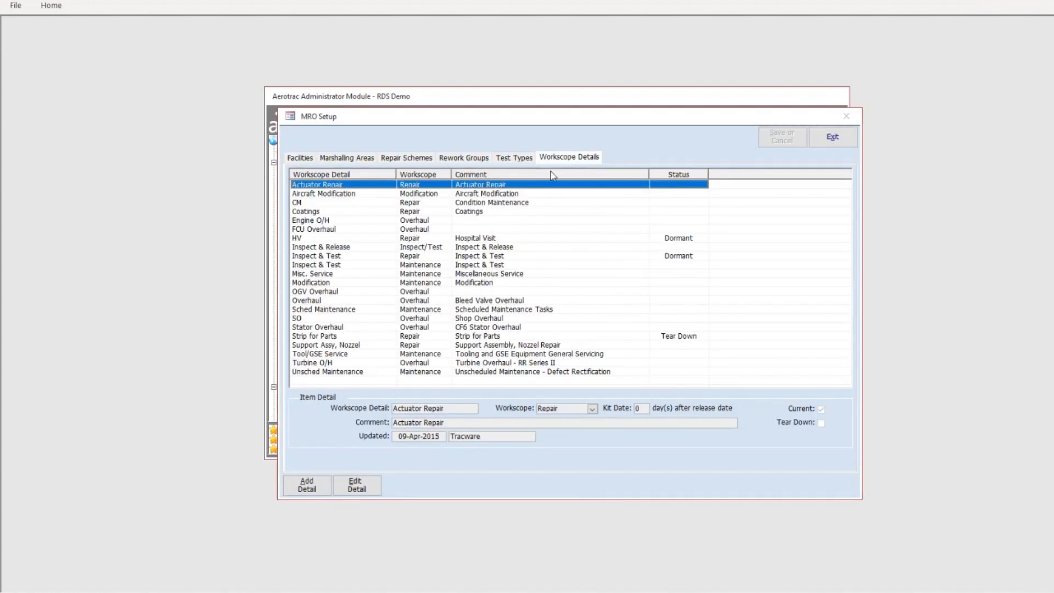
{"action": "left_click", "coordinate": [305, 205]}
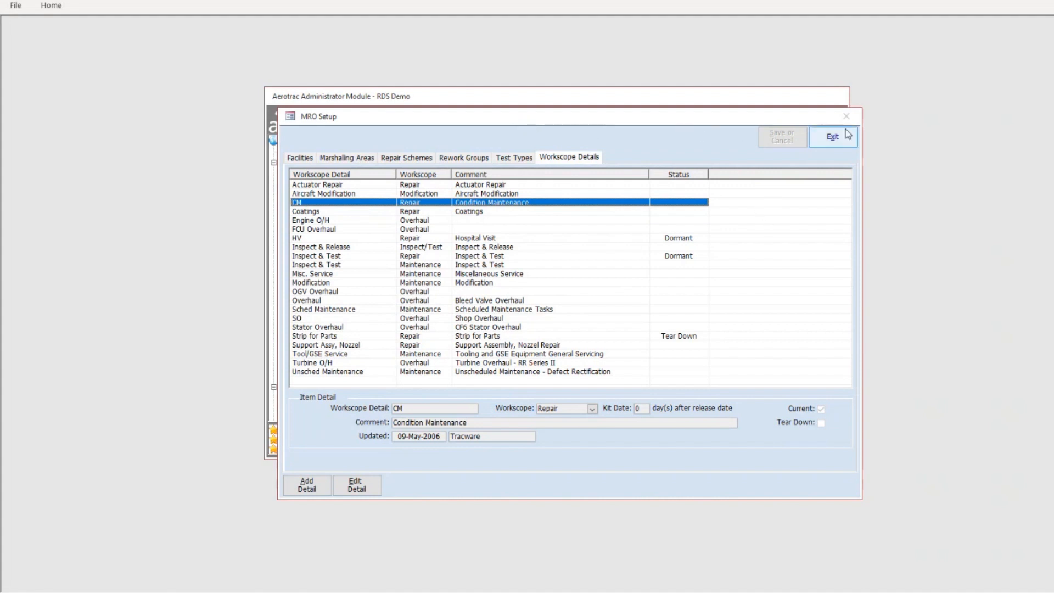
{"action": "left_click", "coordinate": [835, 142]}
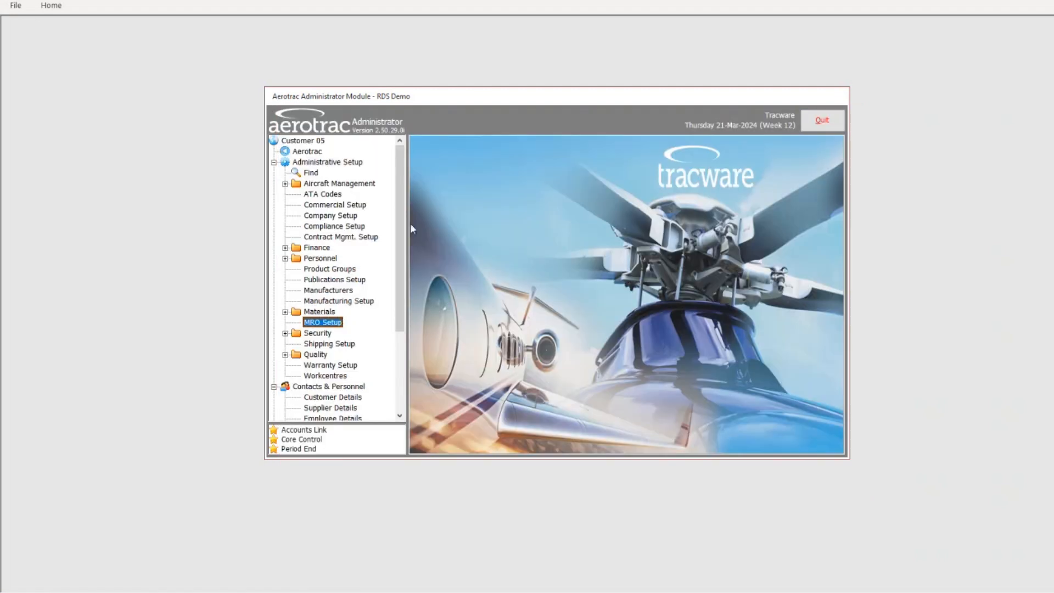
Switch to the main Aerotrac module, close Part Masters, and open Route Masters from the MRO workshop setup
{"action": "left_click", "coordinate": [312, 153]}
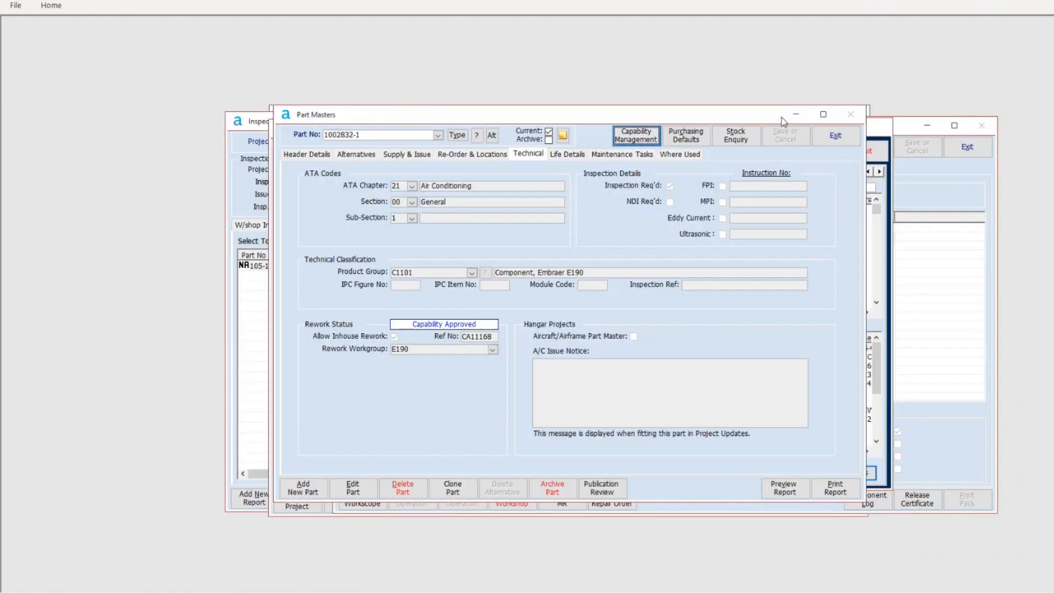
{"action": "left_click", "coordinate": [836, 136]}
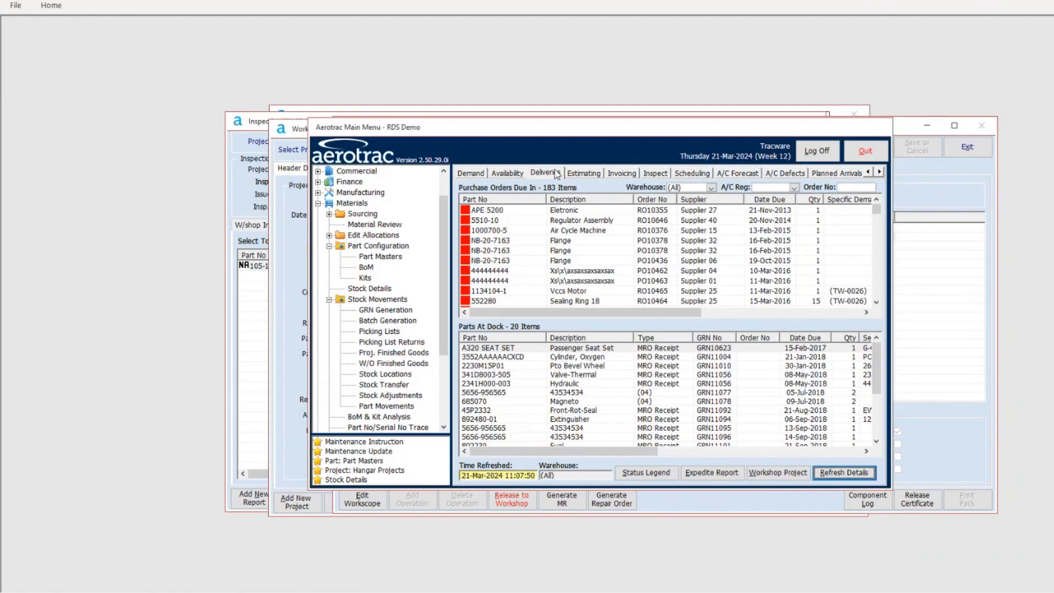
{"action": "left_click", "coordinate": [318, 204]}
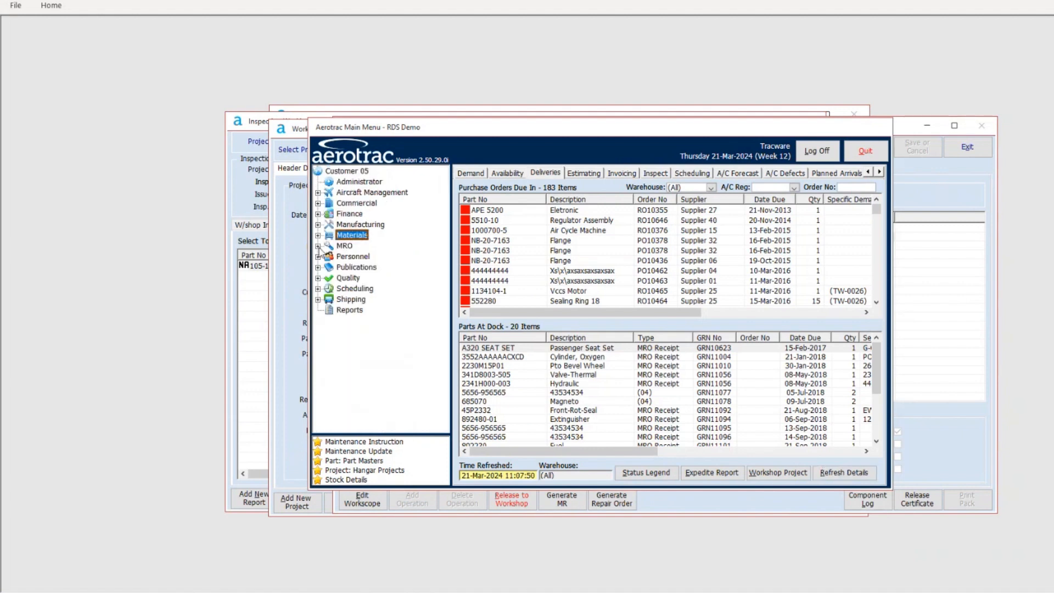
{"action": "double_click", "coordinate": [344, 246]}
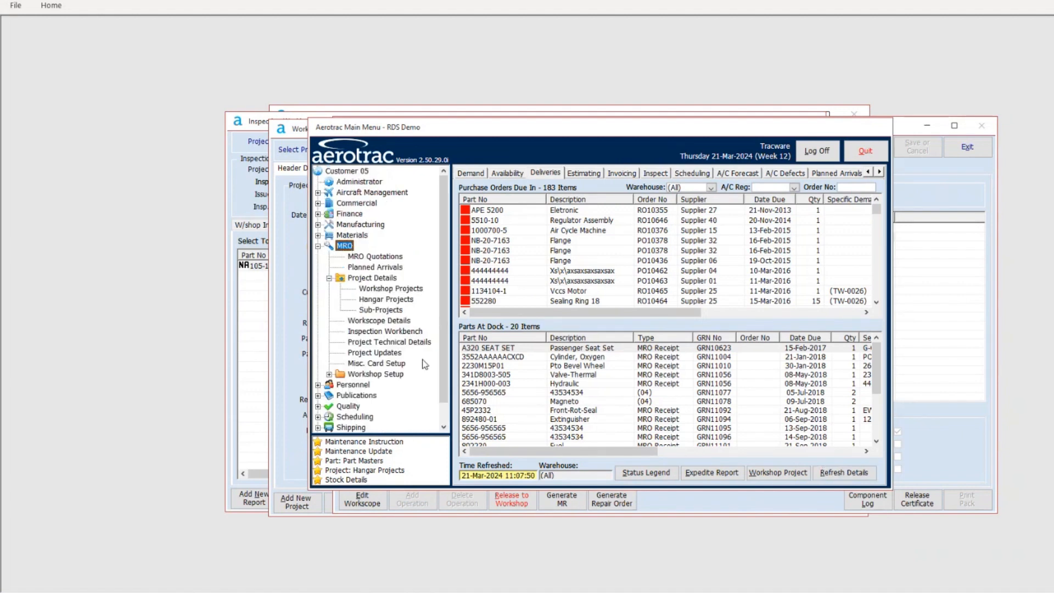
{"action": "double_click", "coordinate": [376, 375]}
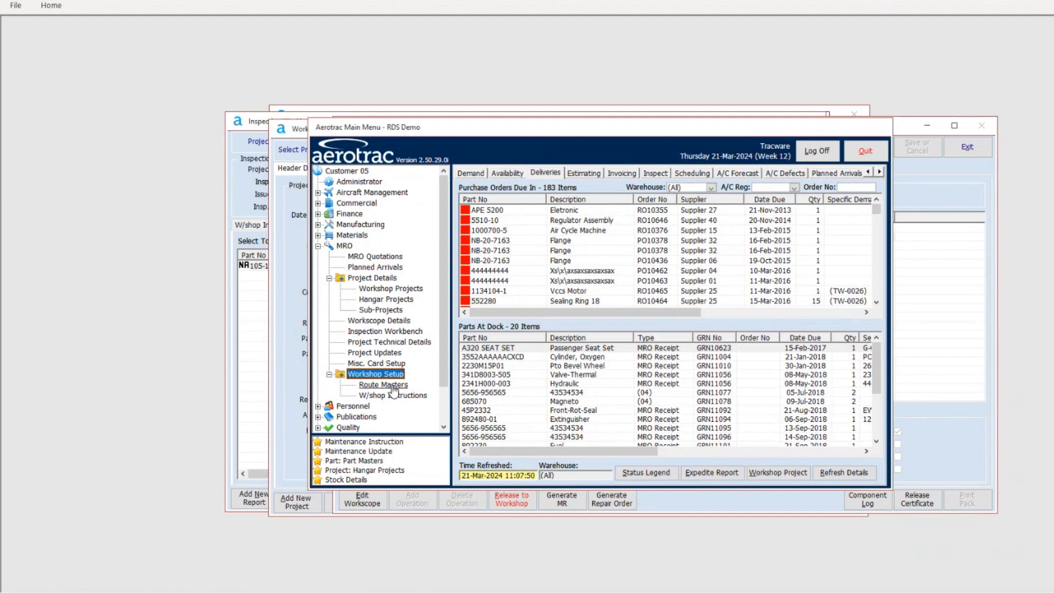
{"action": "double_click", "coordinate": [393, 385]}
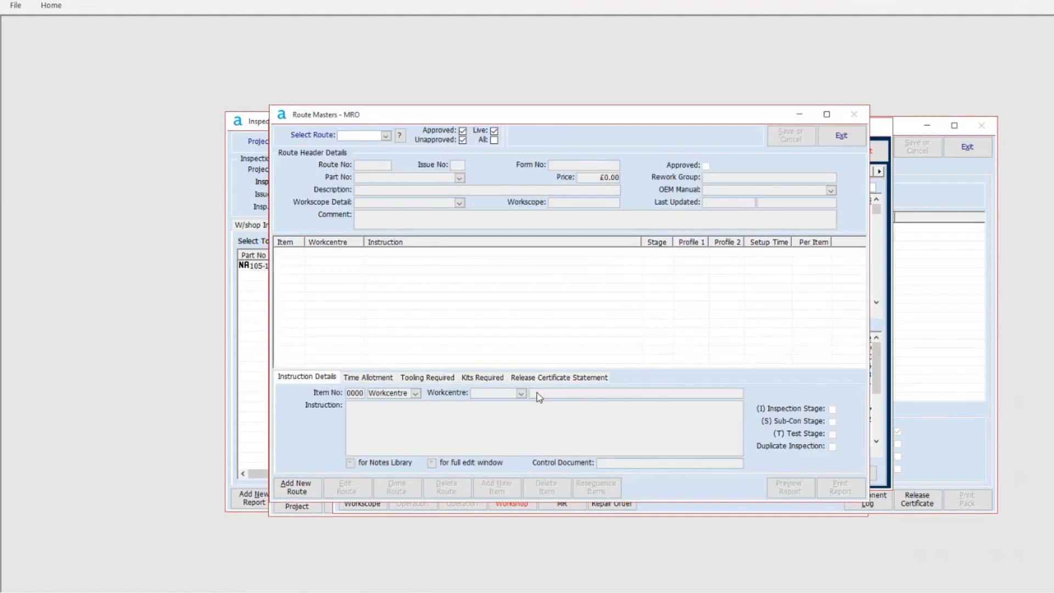
Look up route RN1117 and review its instruction items from Inspect Items through Carry out final inspection
{"action": "left_click", "coordinate": [385, 136]}
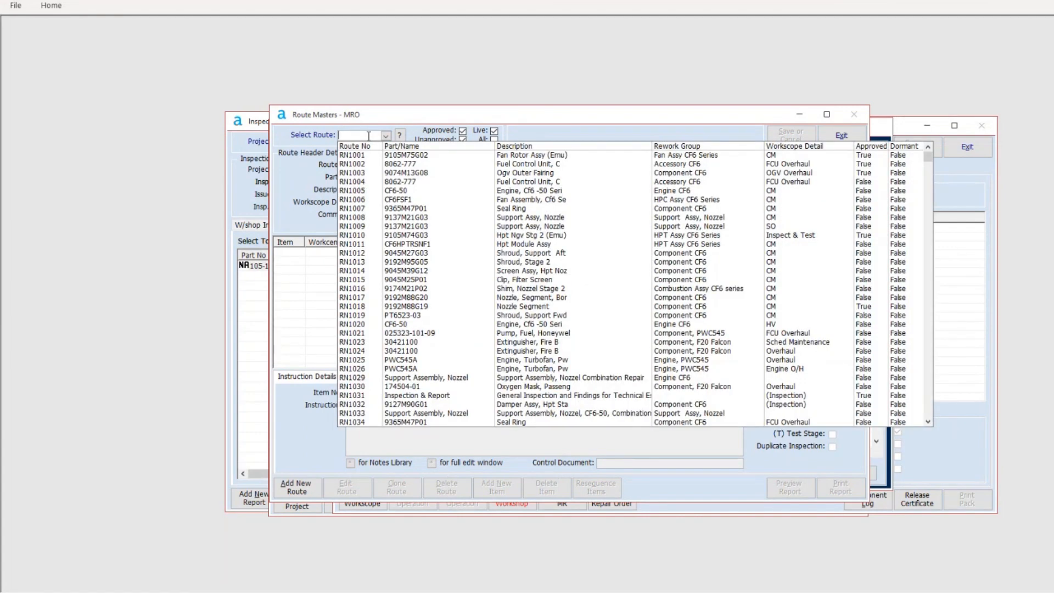
{"action": "type", "text": "rn1"}
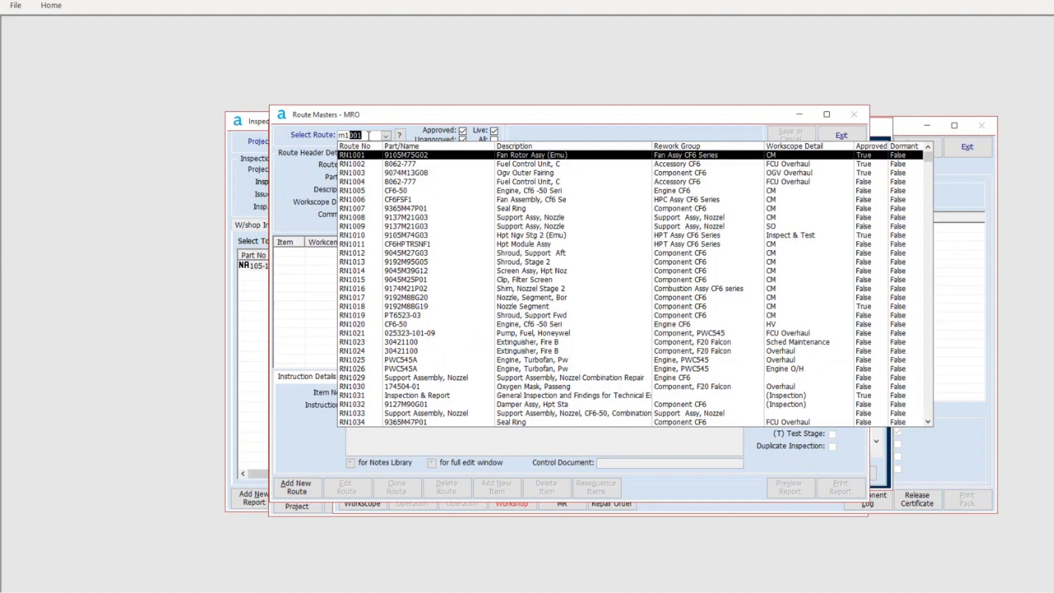
{"action": "type", "text": "117"}
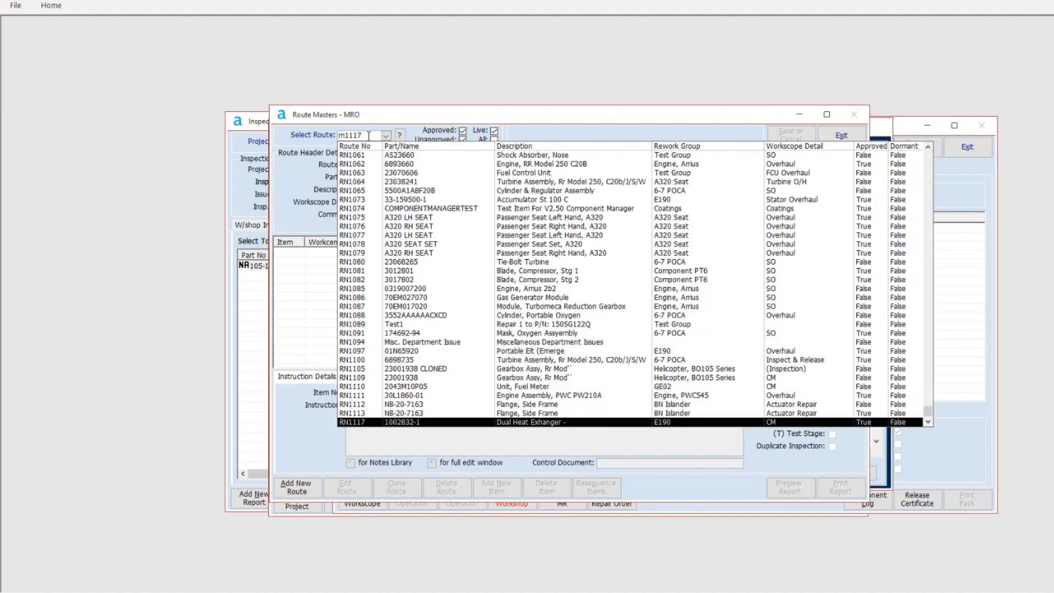
{"action": "key", "text": "Return"}
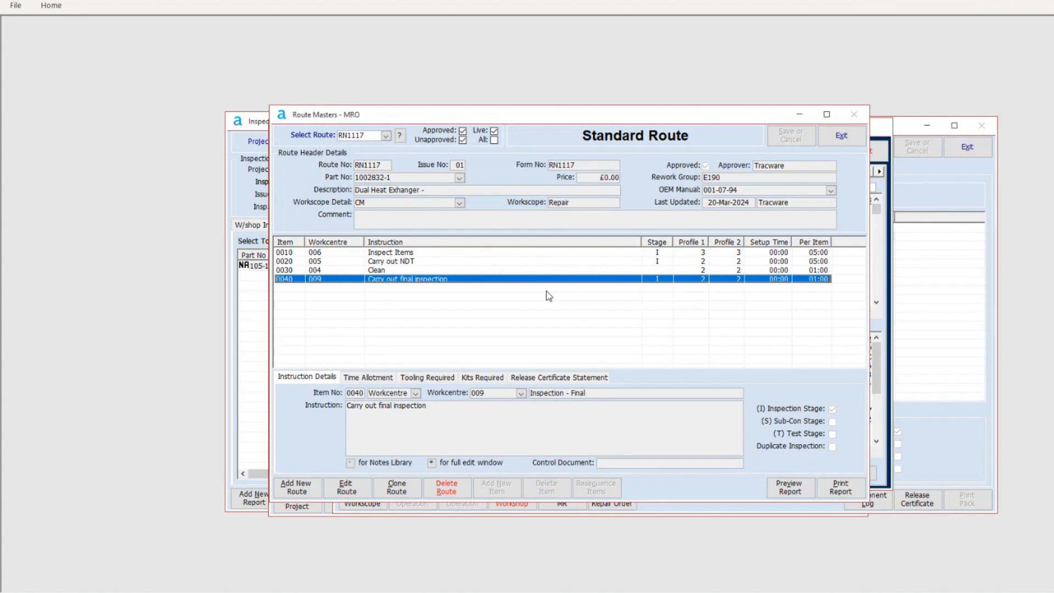
{"action": "left_click", "coordinate": [413, 253]}
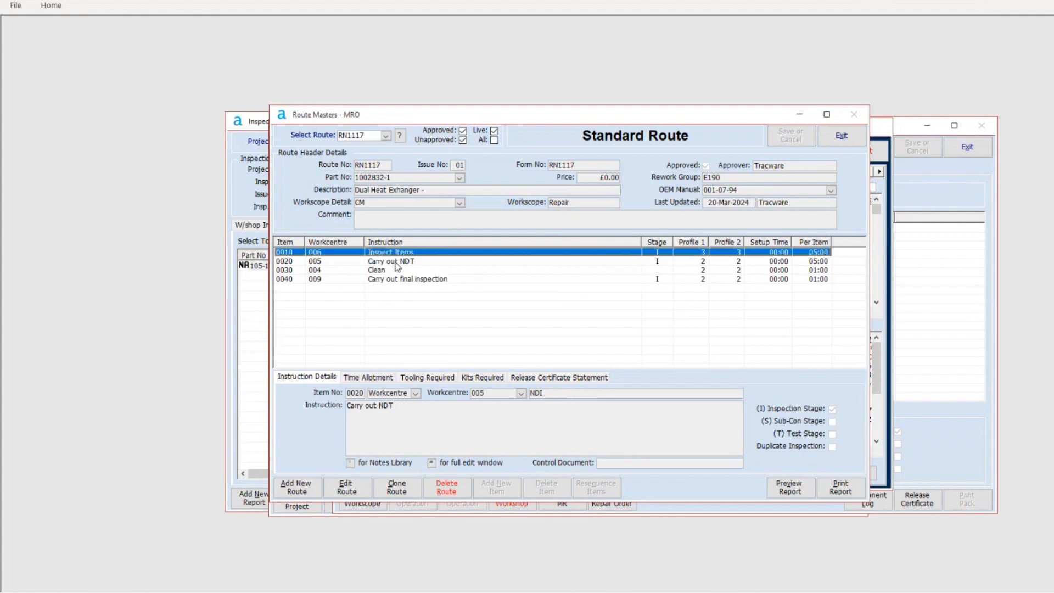
{"action": "left_click", "coordinate": [397, 270]}
{"action": "left_click", "coordinate": [398, 279]}
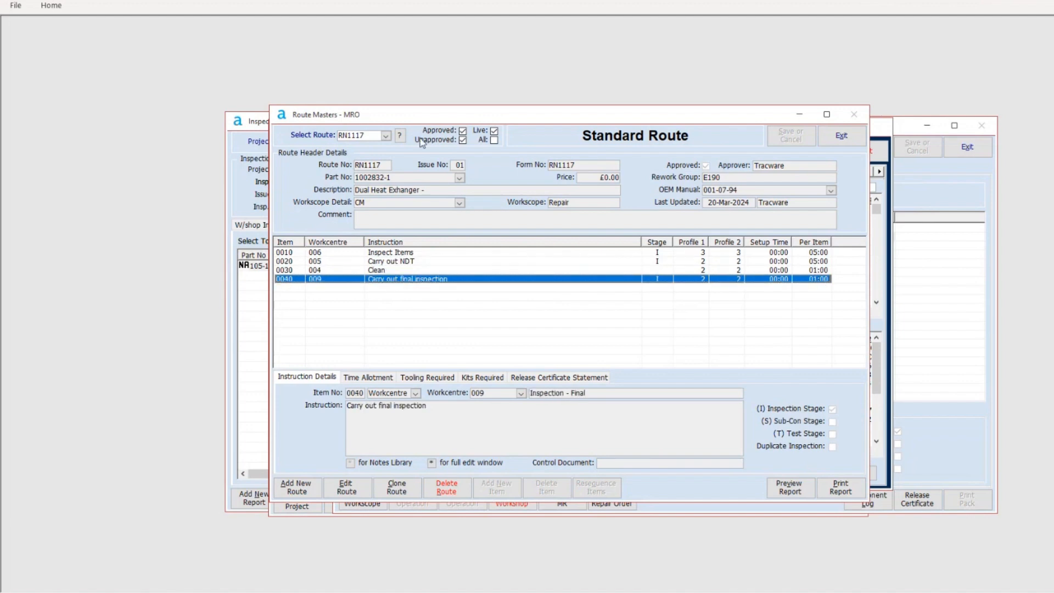
Check the list of existing routes and the route master types offered for a new route, cancelling without adding one
{"action": "left_click", "coordinate": [386, 136]}
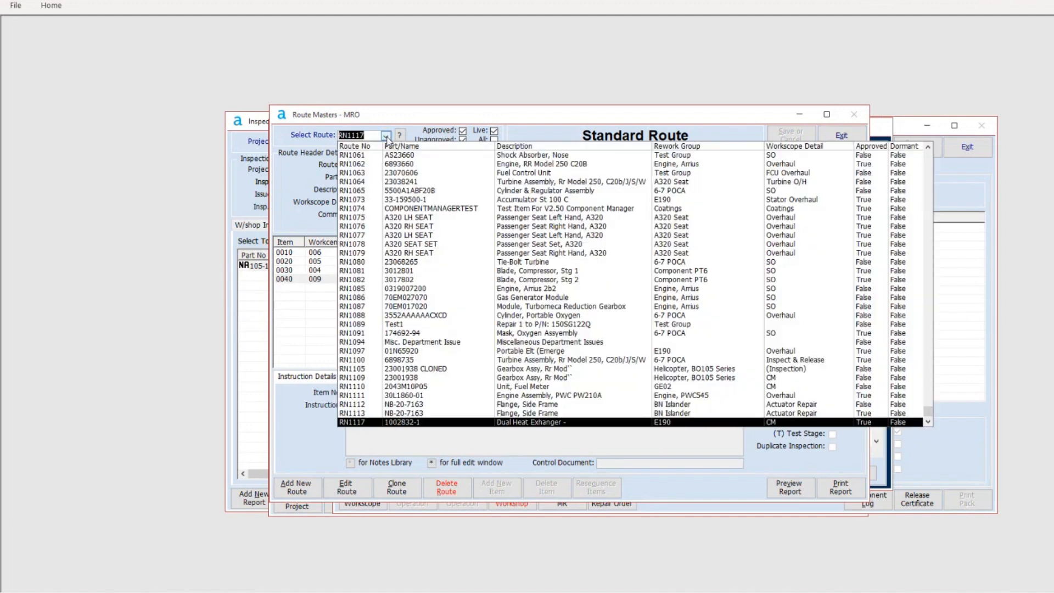
{"action": "left_click", "coordinate": [387, 136]}
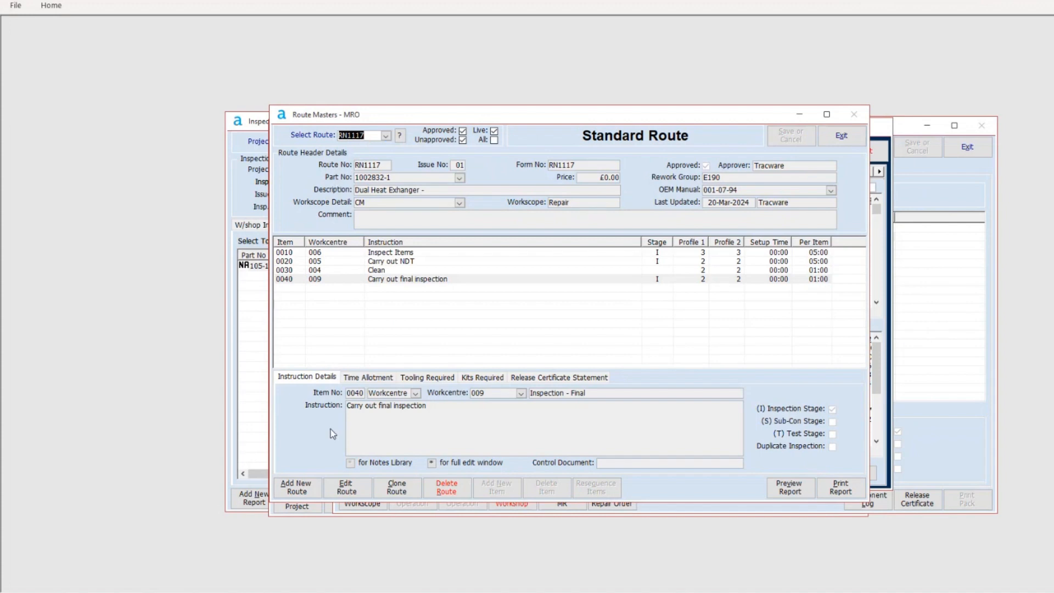
{"action": "left_click", "coordinate": [299, 489]}
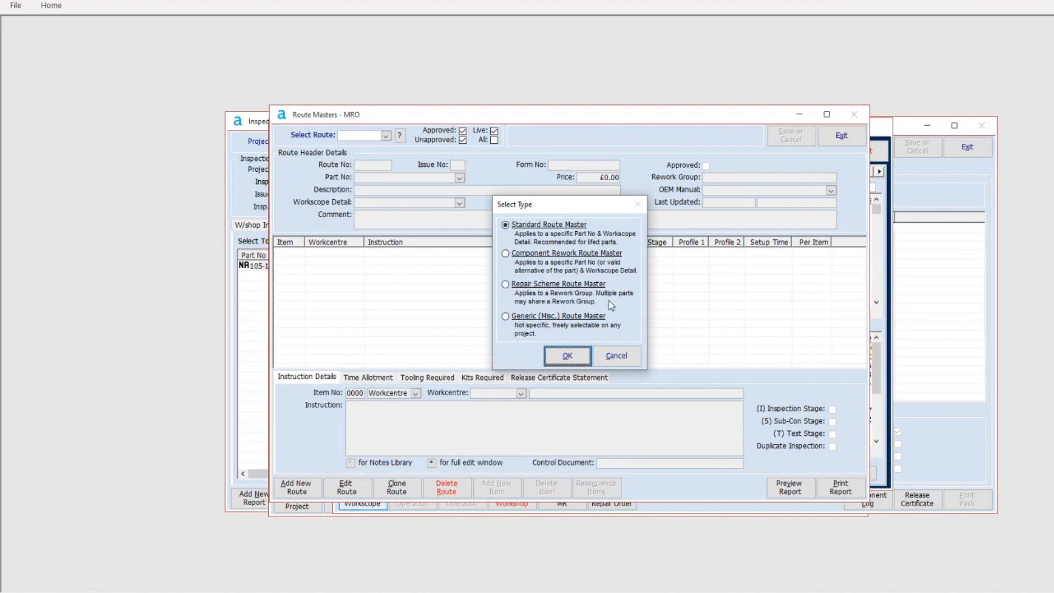
{"action": "left_click", "coordinate": [619, 358]}
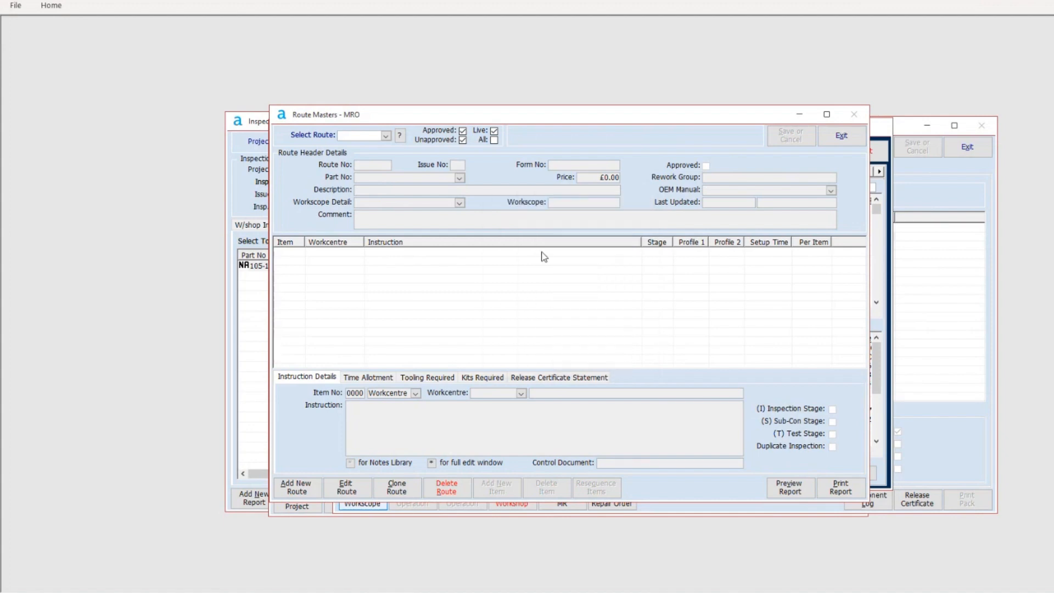
Browse the list of available route masters and load route RN1117 again
{"action": "left_click", "coordinate": [386, 136]}
{"action": "scroll", "coordinate": [379, 330], "scroll_direction": "down", "scroll_amount": 2}
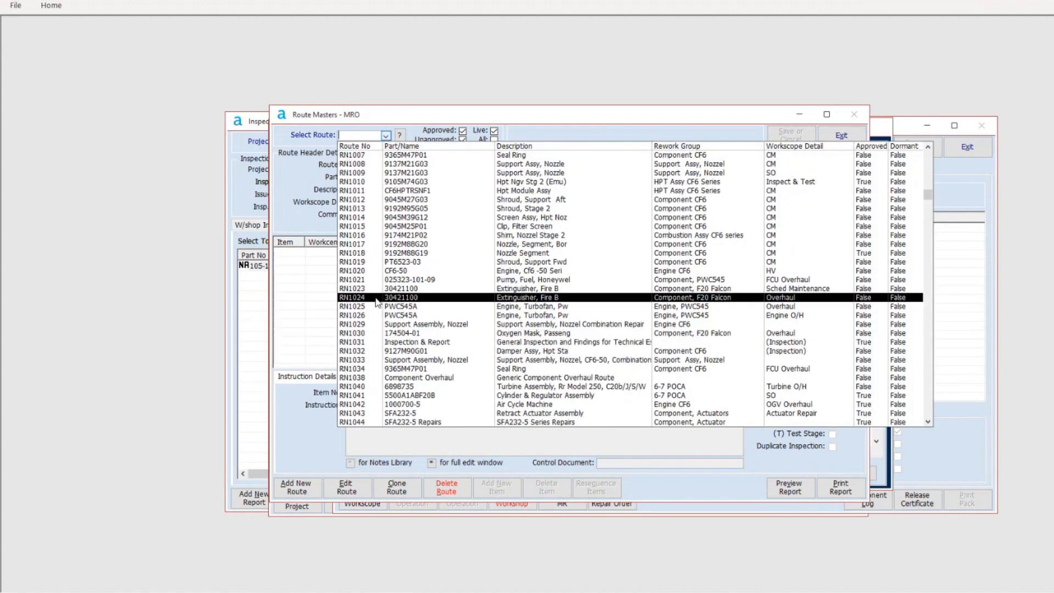
{"action": "scroll", "coordinate": [392, 340], "scroll_direction": "down", "scroll_amount": 4}
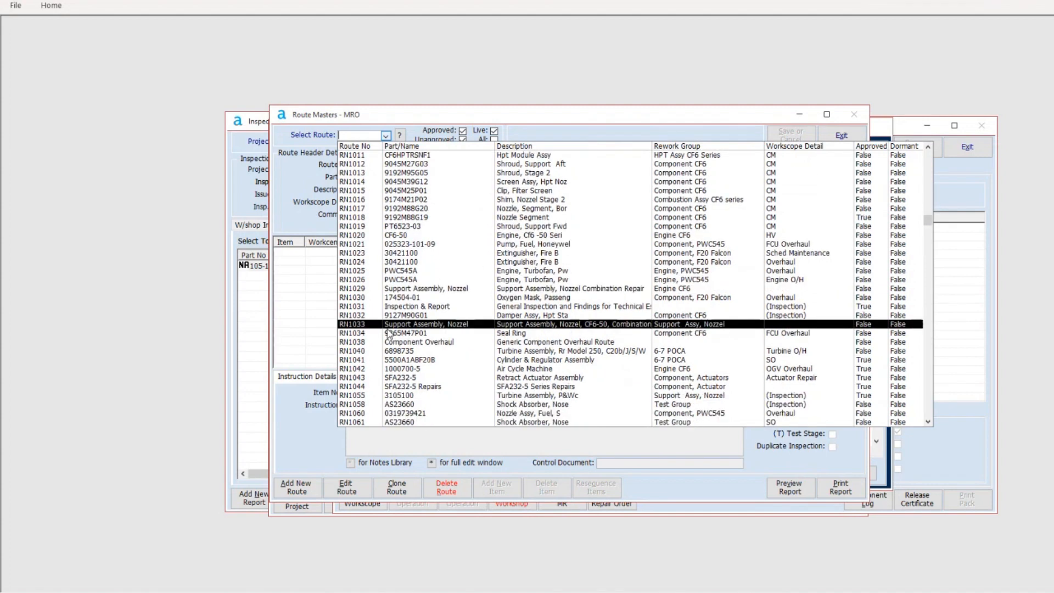
{"action": "scroll", "coordinate": [399, 379], "scroll_direction": "down", "scroll_amount": 5}
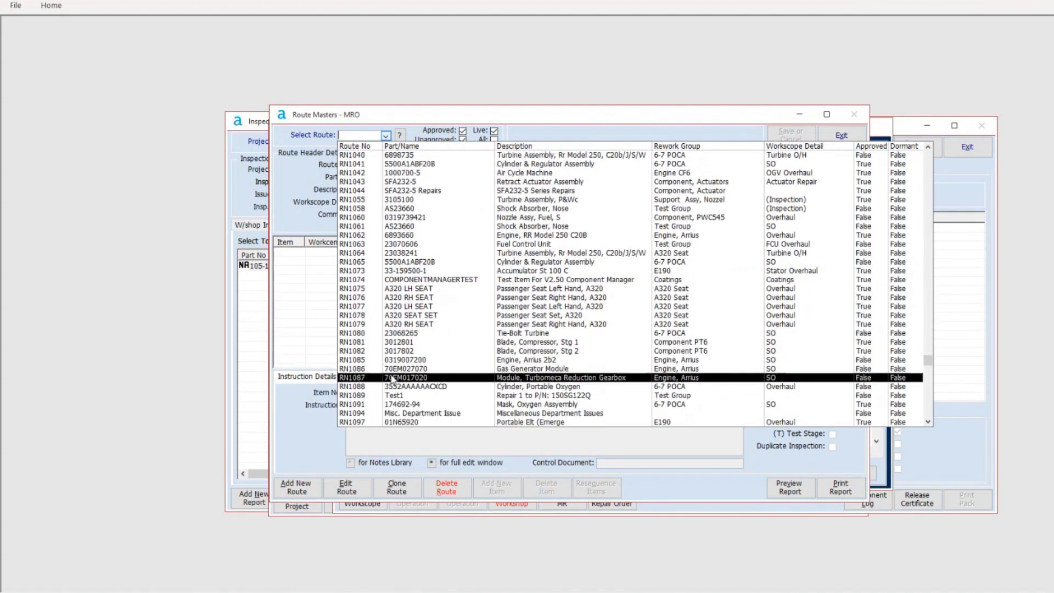
{"action": "type", "text": "rn1"}
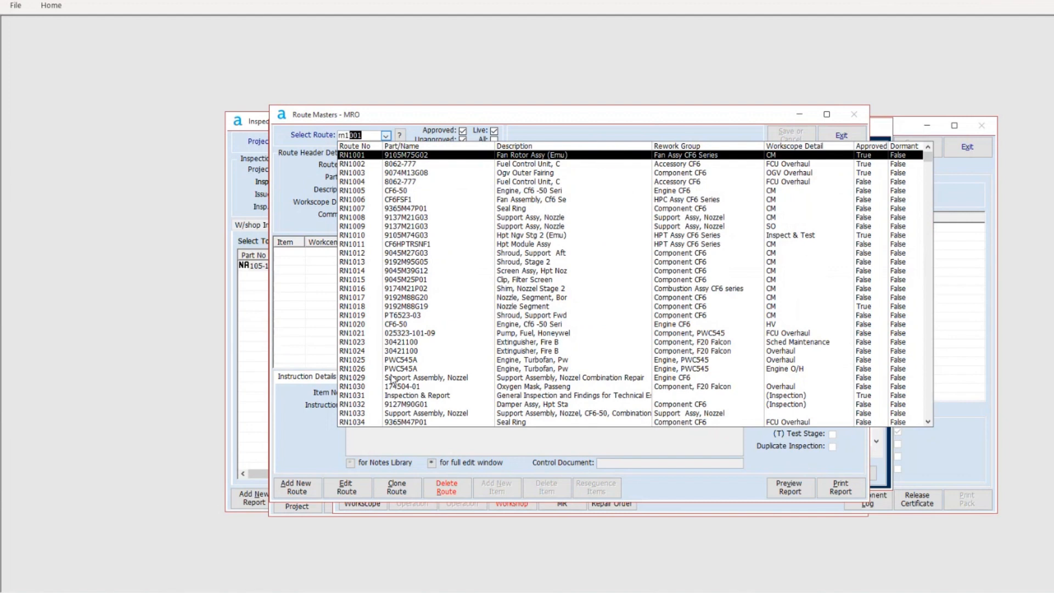
{"action": "type", "text": "117"}
{"action": "key", "text": "Return"}
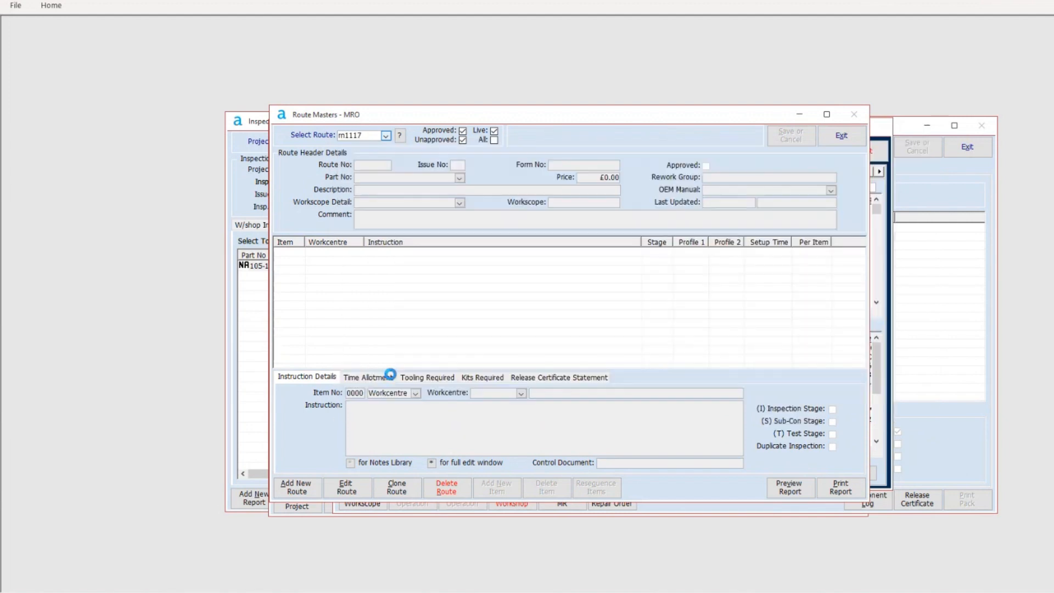
Step through the instruction items of route RN1117, starting with Inspect Items, to view their workcentre and stage details
{"action": "left_click", "coordinate": [383, 254]}
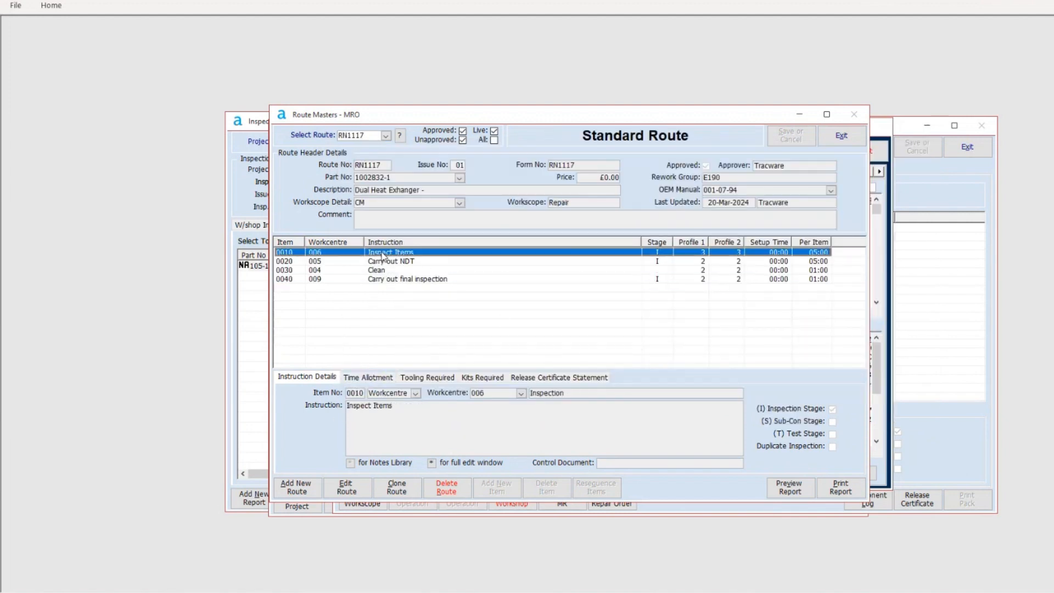
{"action": "key", "text": "Down"}
{"action": "key", "text": "Down"}
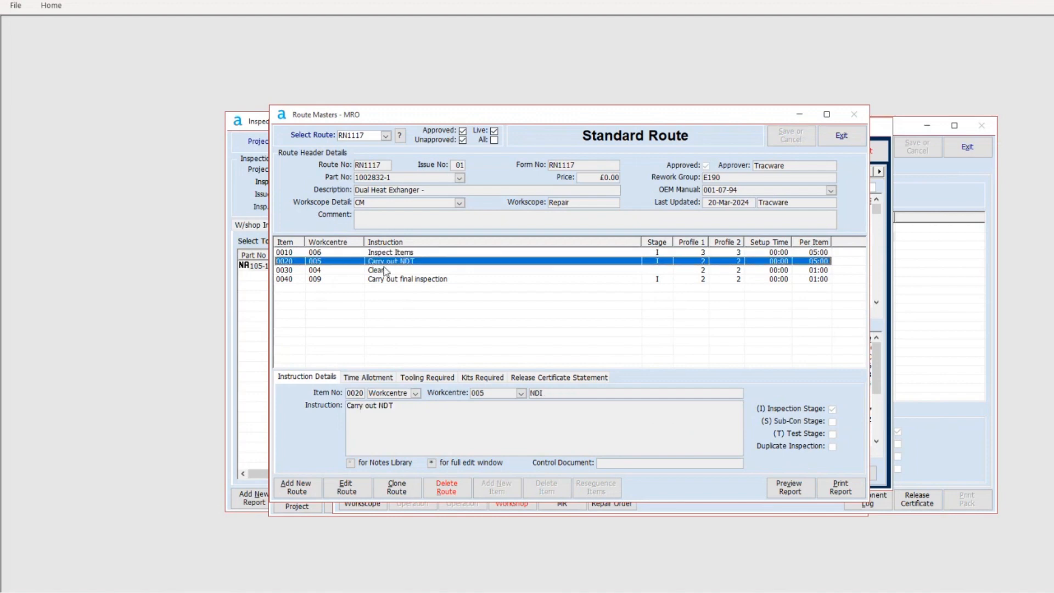
View the final inspection item, open route RN1117 for editing without creating a new issue, and remove its approval
{"action": "left_click", "coordinate": [384, 280]}
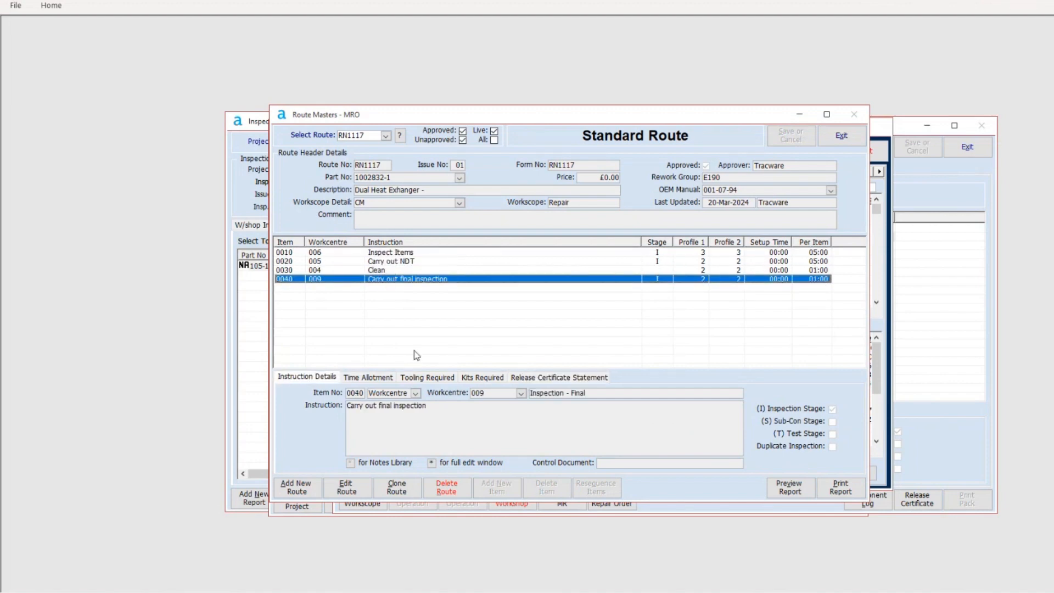
{"action": "left_click", "coordinate": [348, 491]}
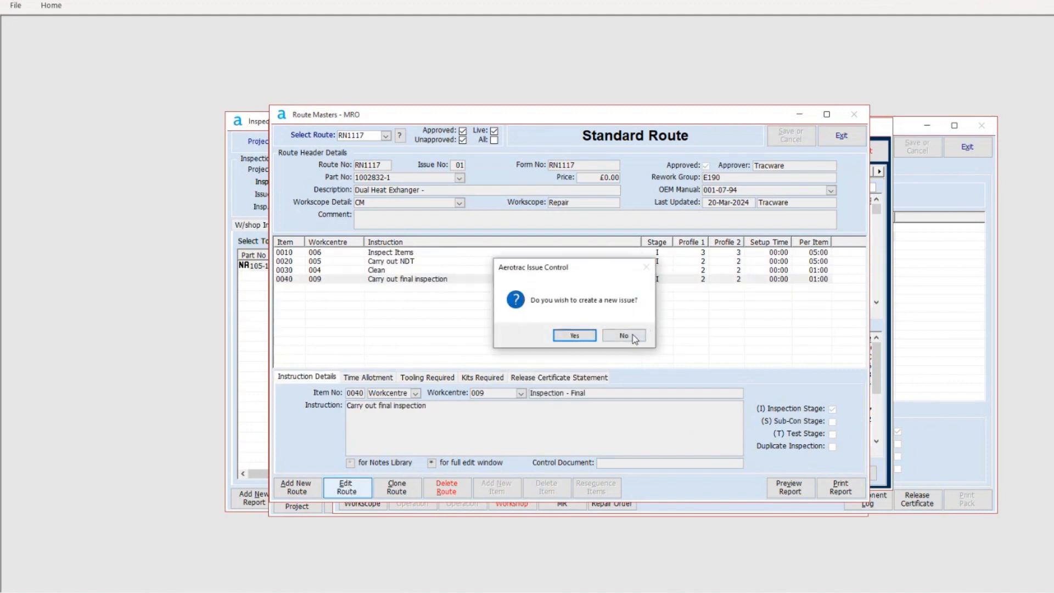
{"action": "left_click", "coordinate": [626, 335]}
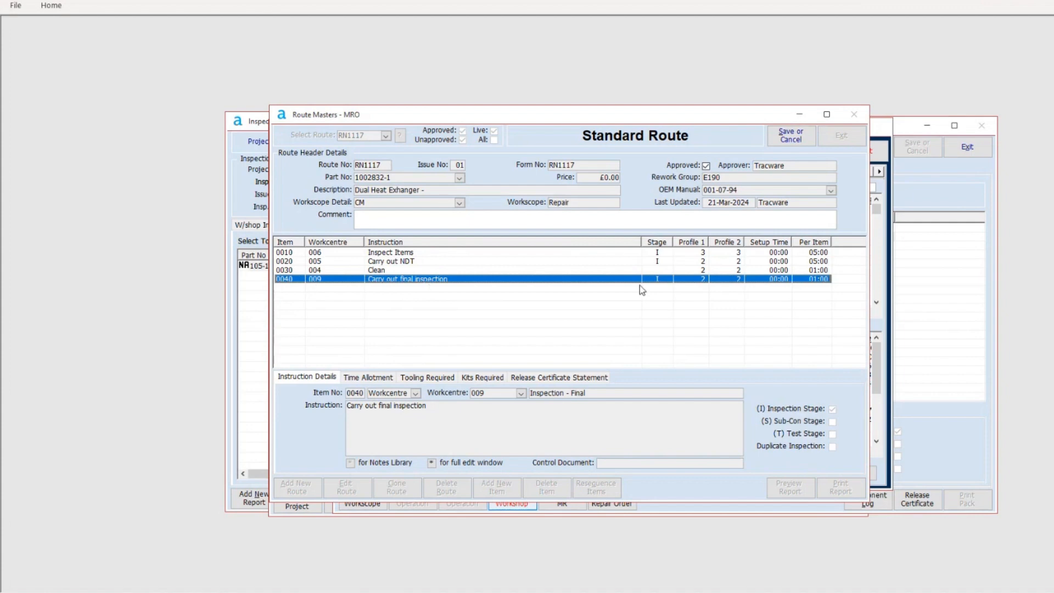
{"action": "left_click", "coordinate": [707, 166]}
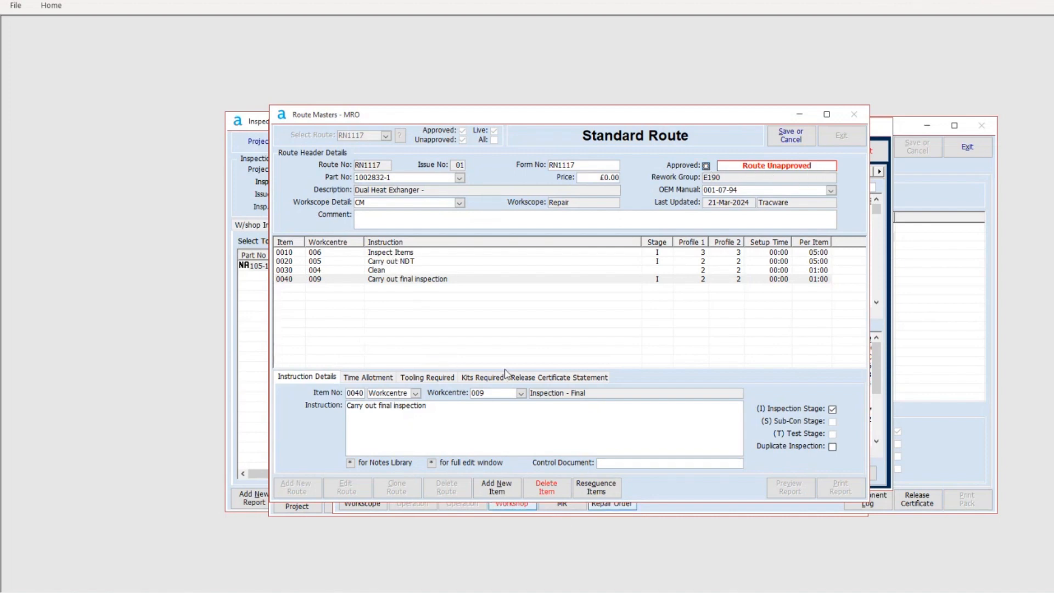
Review the Inspect Items instruction's time allotment, required tooling, required kits and release certificate statement
{"action": "left_click", "coordinate": [396, 253]}
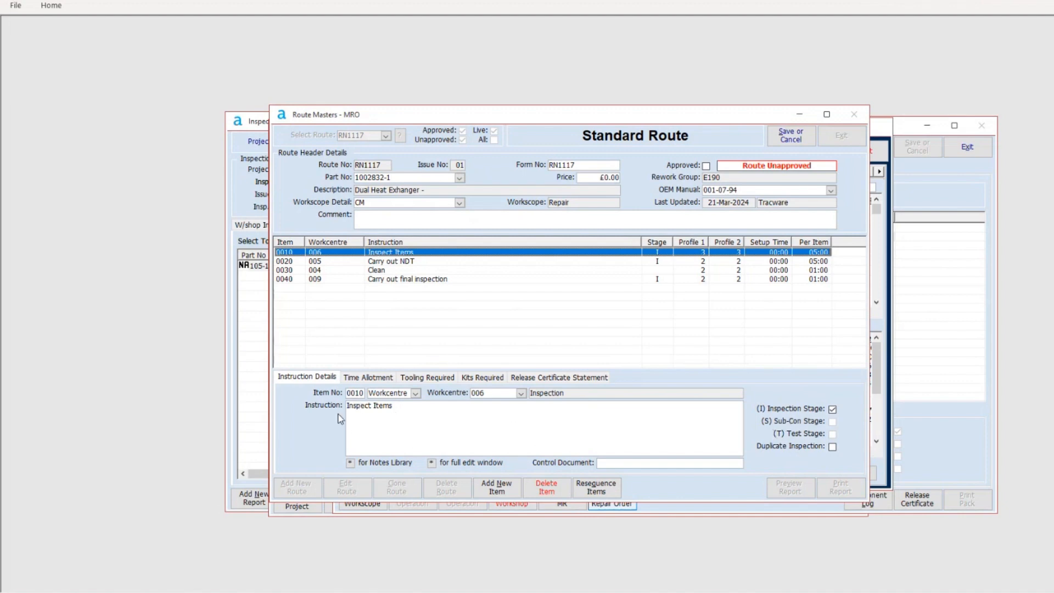
{"action": "left_click", "coordinate": [368, 378]}
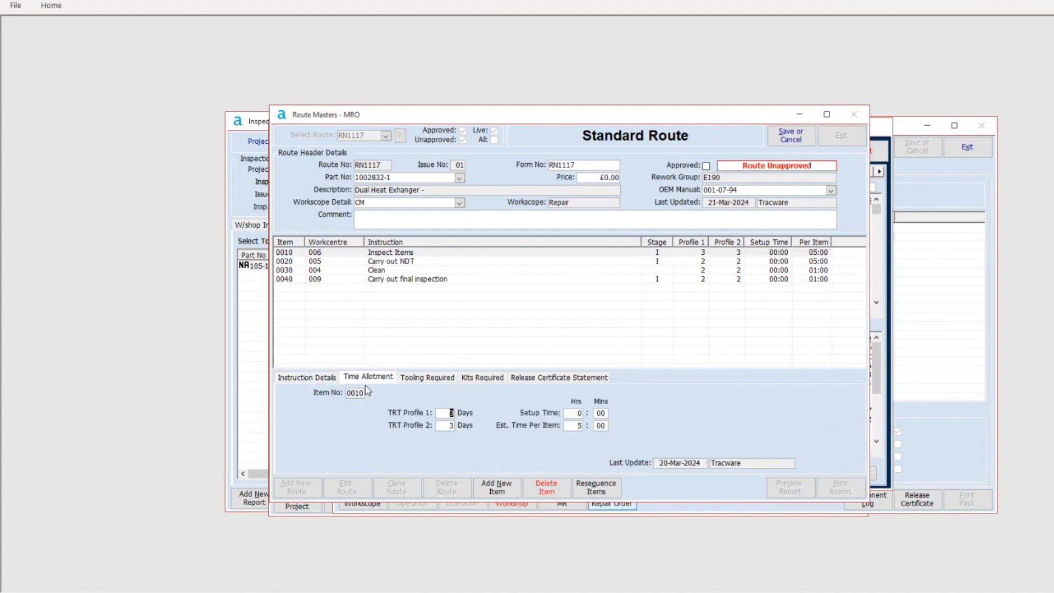
{"action": "double_click", "coordinate": [575, 426]}
{"action": "left_click", "coordinate": [437, 379]}
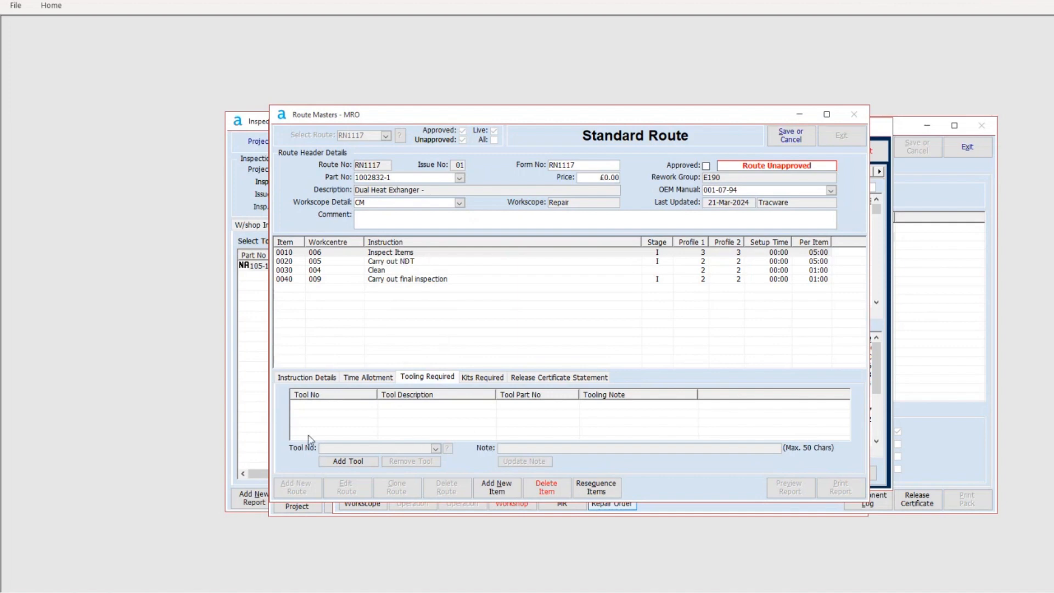
{"action": "left_click", "coordinate": [479, 379]}
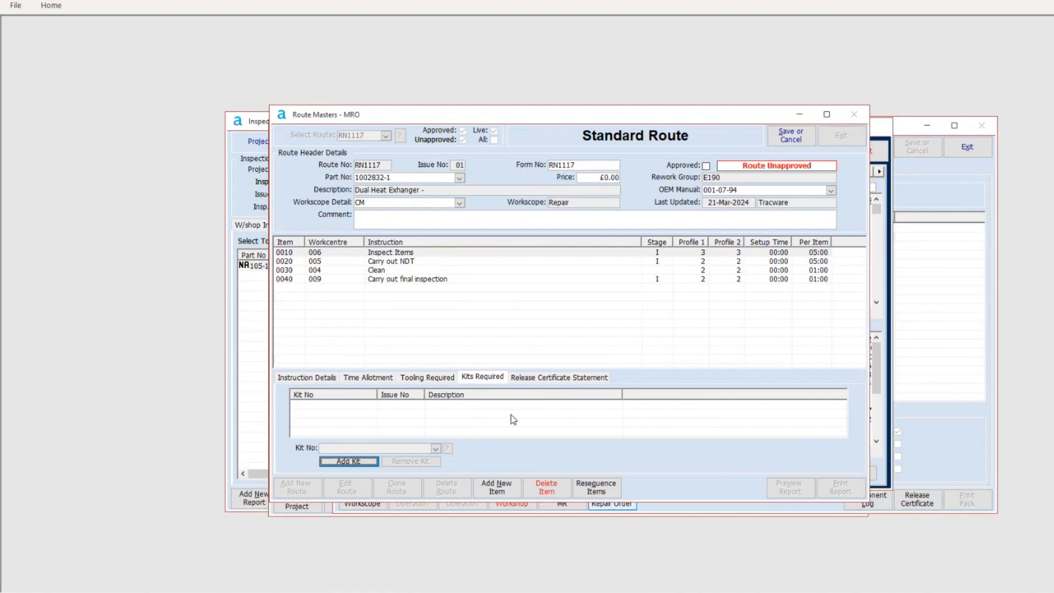
{"action": "left_click", "coordinate": [538, 382]}
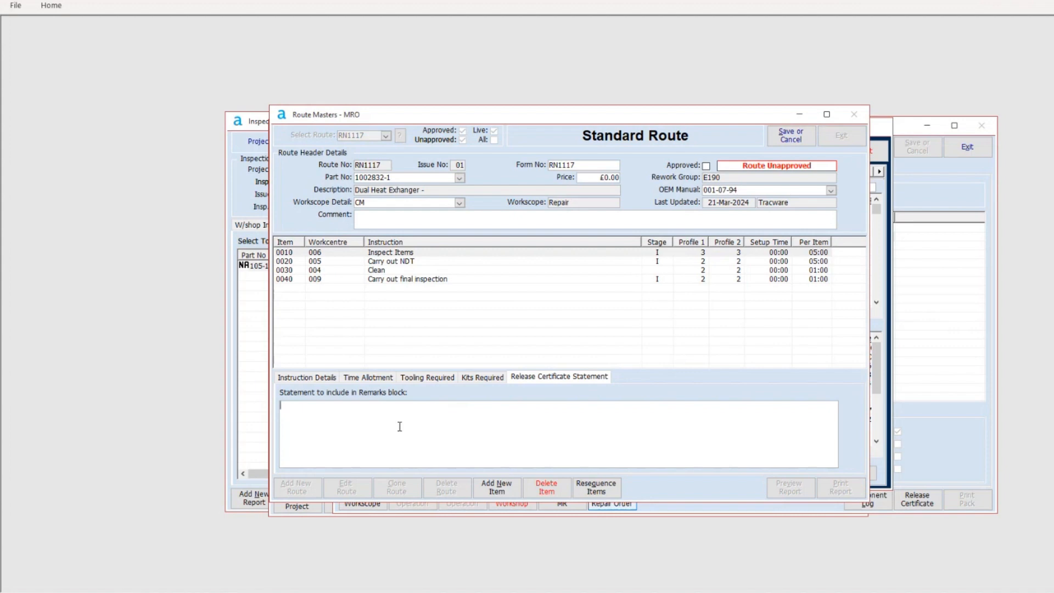
Step through the Carry out NDT, Clean and final inspection items, ending on the final inspection's instruction details
{"action": "left_click", "coordinate": [400, 262]}
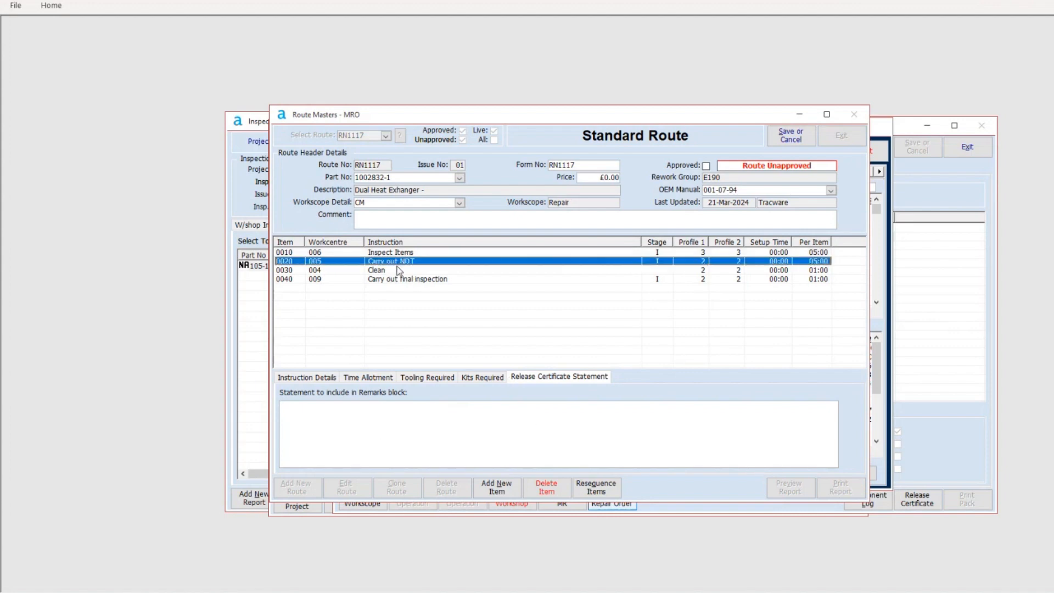
{"action": "left_click", "coordinate": [400, 270]}
{"action": "left_click", "coordinate": [403, 279]}
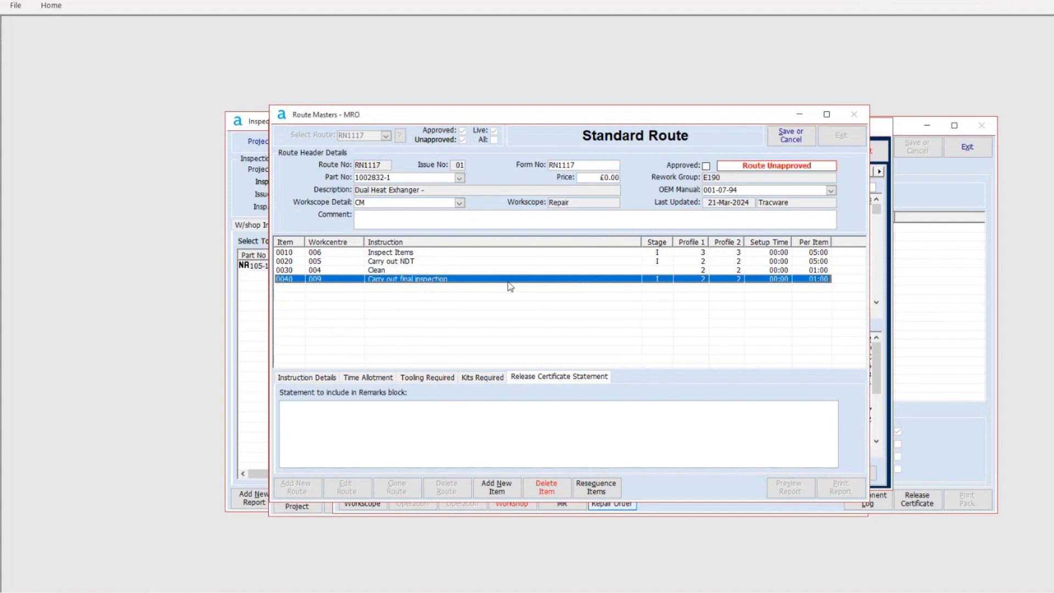
{"action": "left_click", "coordinate": [323, 375]}
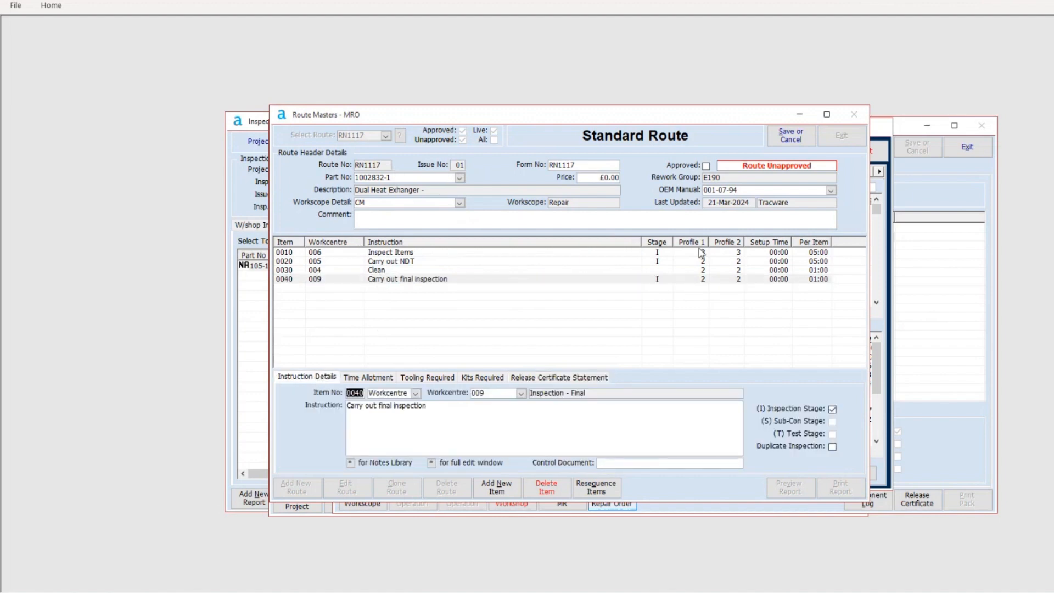
Discard the edits to route RN1117, restoring the original, and close Route Masters
{"action": "left_click", "coordinate": [804, 141]}
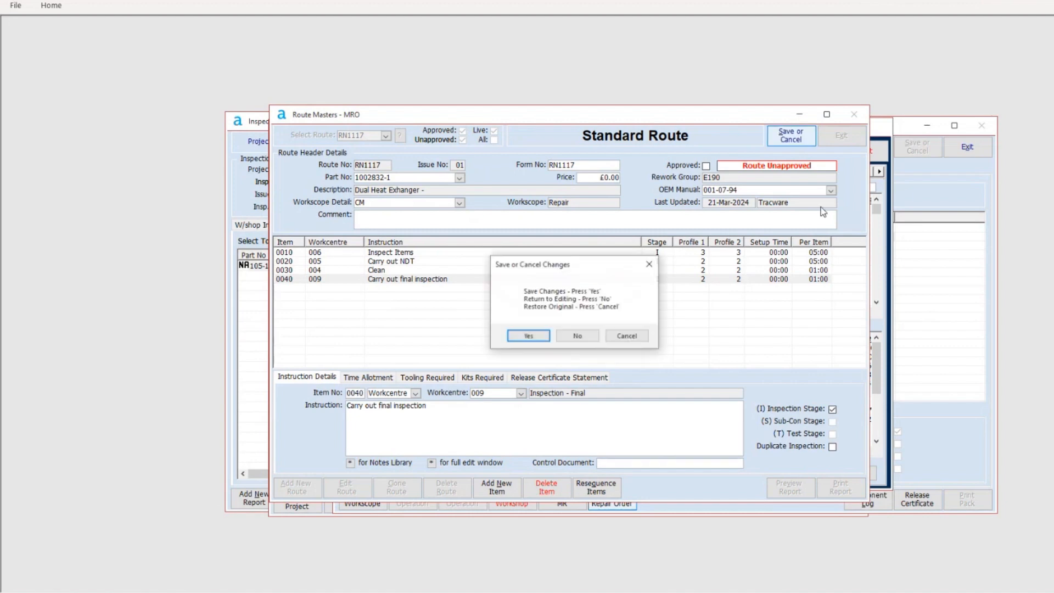
{"action": "left_click", "coordinate": [631, 335]}
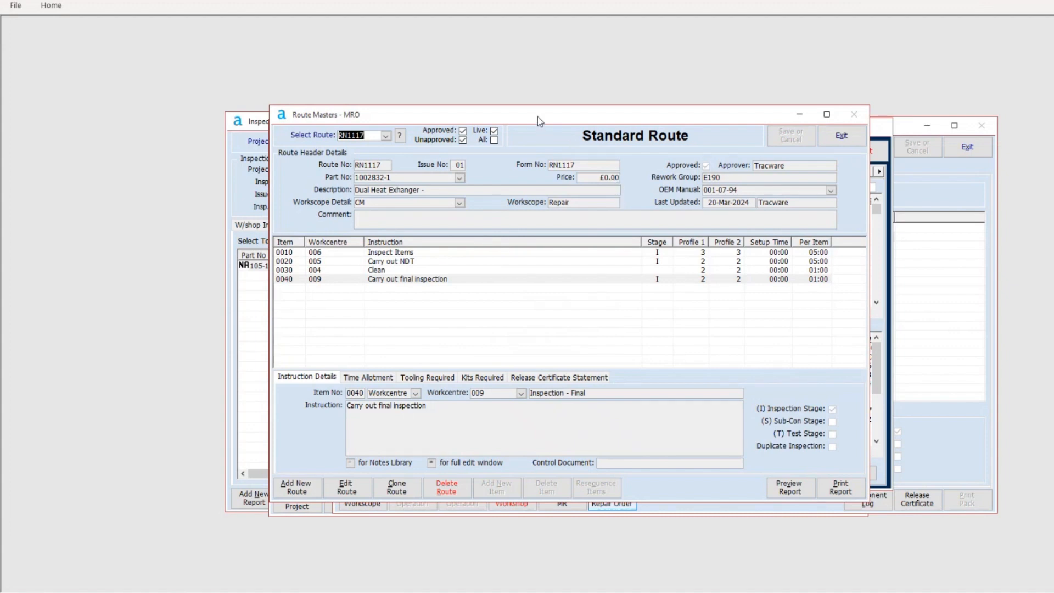
{"action": "left_click_drag", "start_coordinate": [538, 118], "coordinate": [569, 137]}
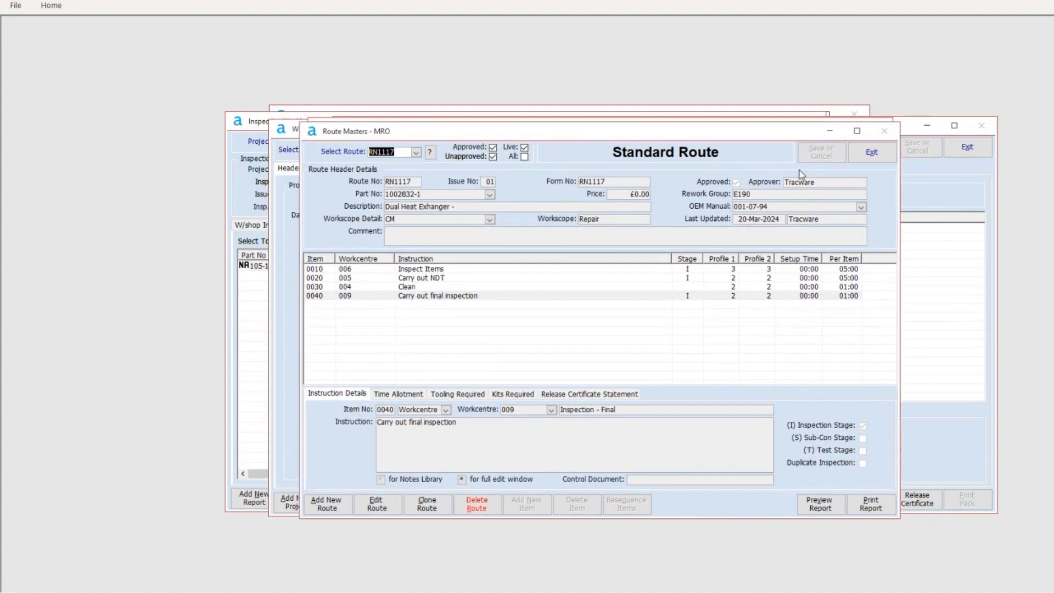
{"action": "left_click", "coordinate": [872, 157]}
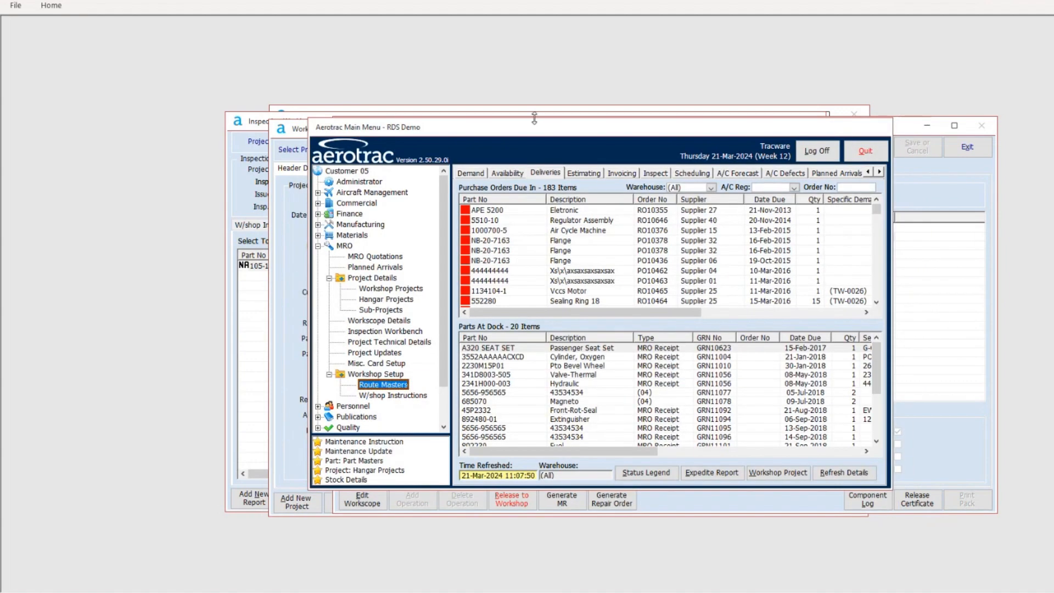
Open GRN Generation from the stock movements under Materials
{"action": "left_click", "coordinate": [318, 247]}
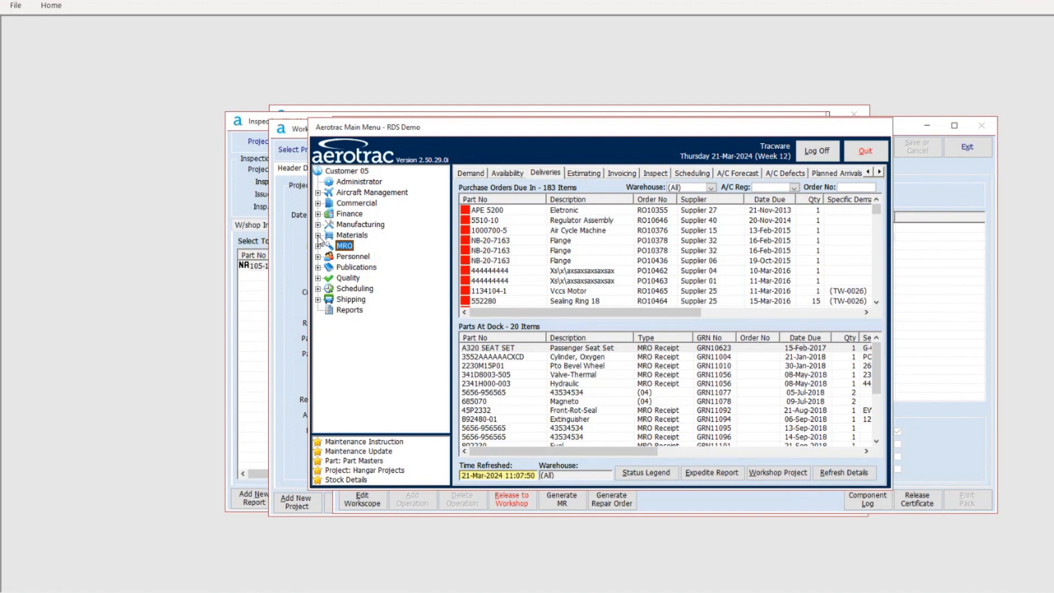
{"action": "left_click", "coordinate": [318, 235]}
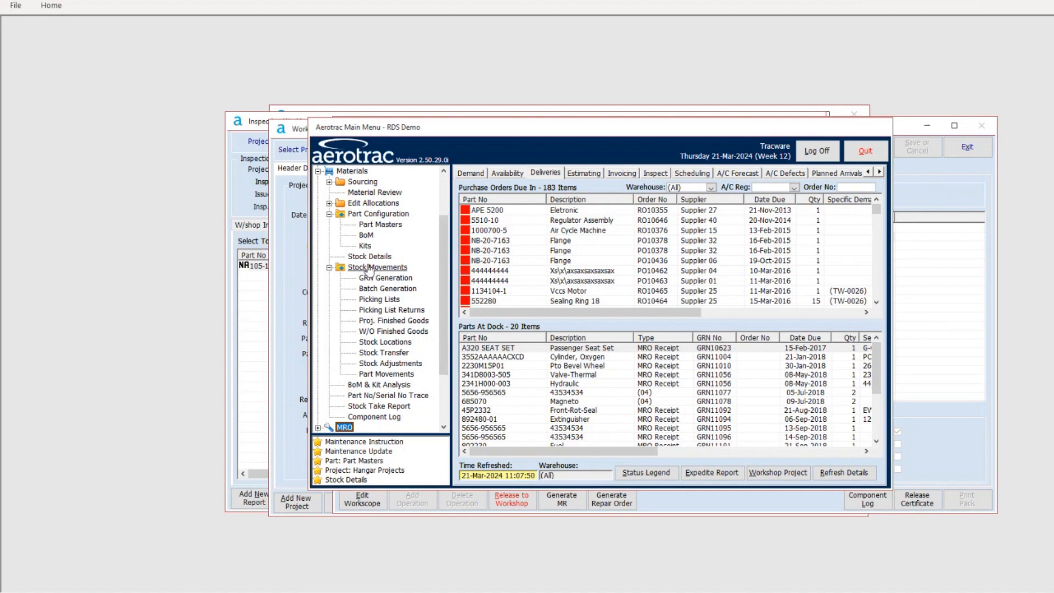
{"action": "left_click", "coordinate": [380, 281]}
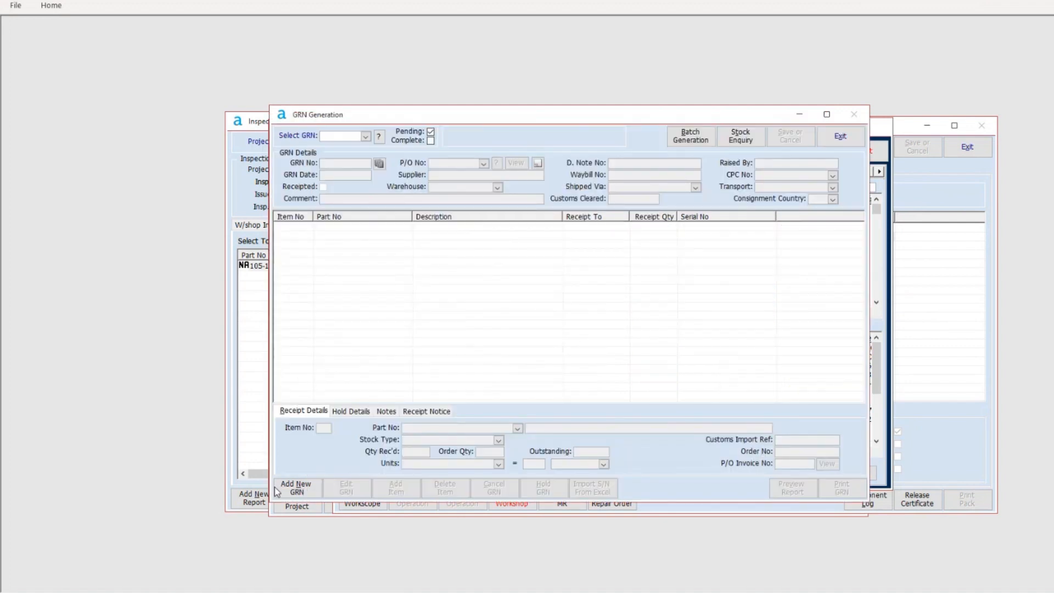
Start a new GRN of type MRO Receipt for Customer 02
{"action": "left_click", "coordinate": [297, 491]}
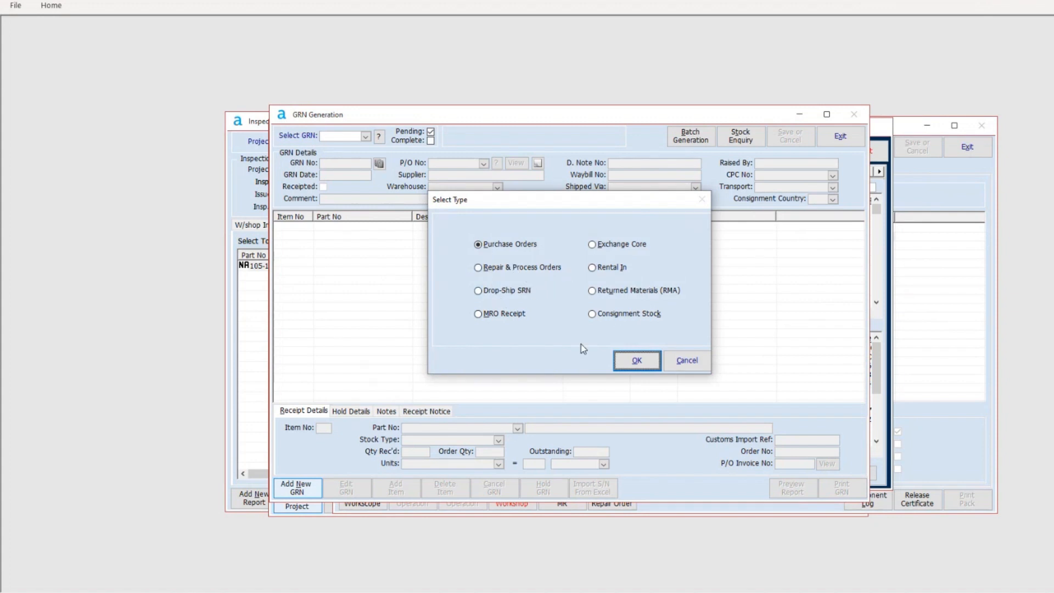
{"action": "left_click", "coordinate": [496, 316]}
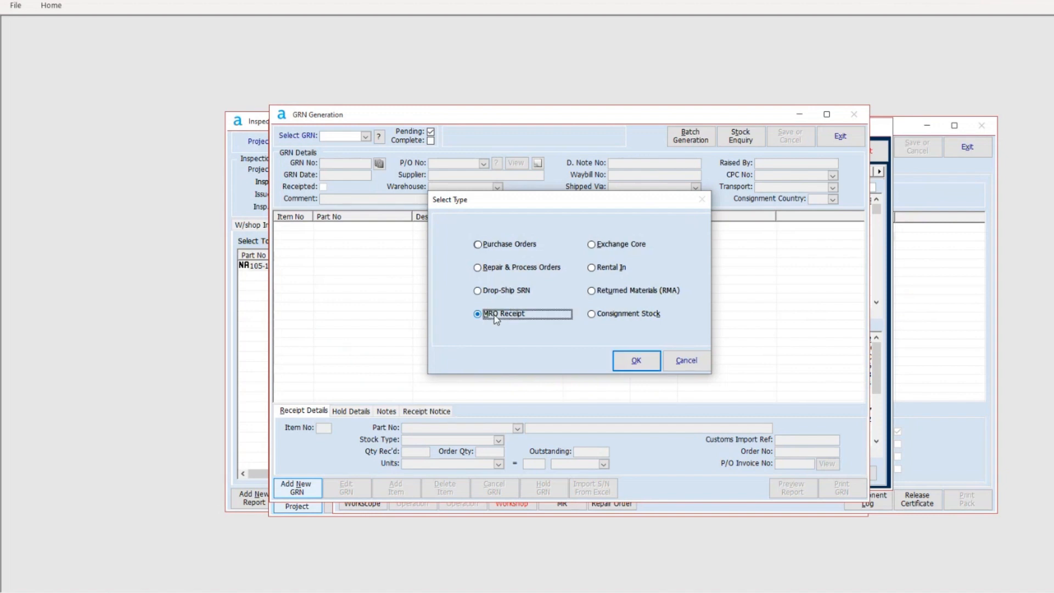
{"action": "left_click", "coordinate": [635, 363]}
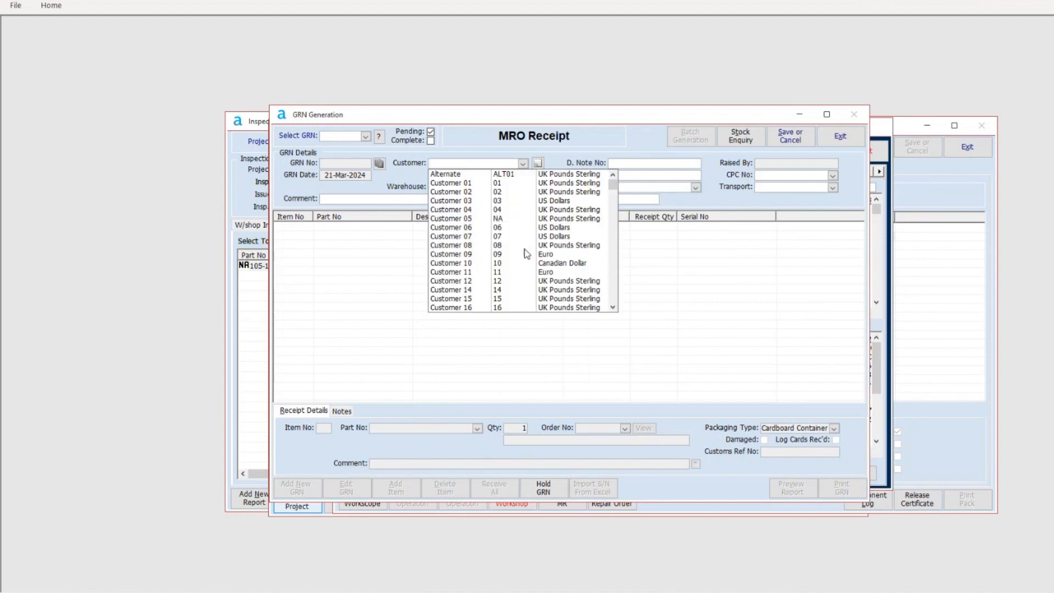
{"action": "left_click", "coordinate": [452, 191]}
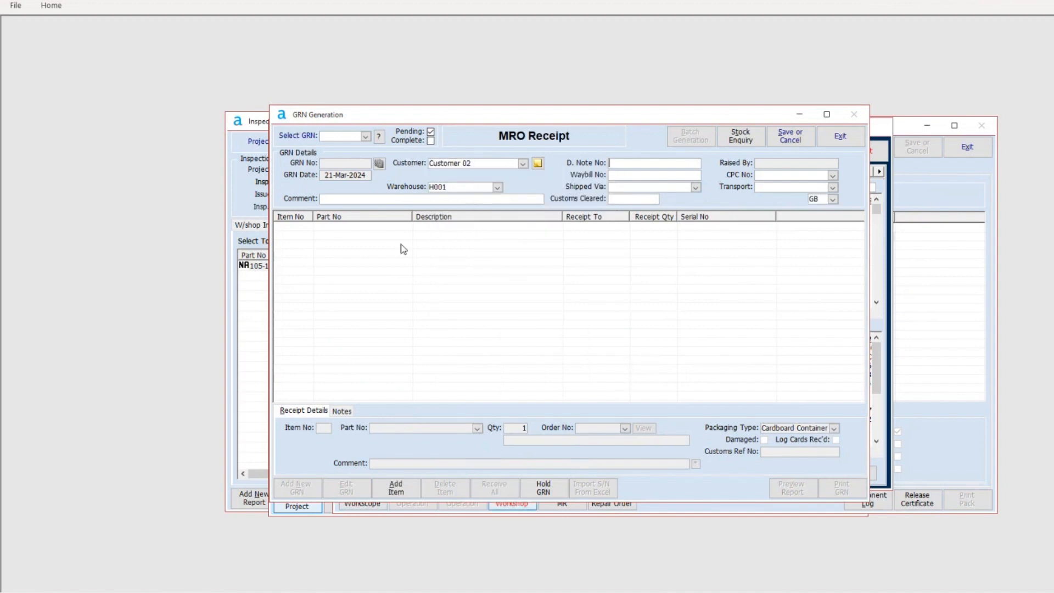
Try adding a receipt item for part 10028362-1, choose part 1001250-2 instead, and cancel the new GRN without saving
{"action": "left_click", "coordinate": [396, 488]}
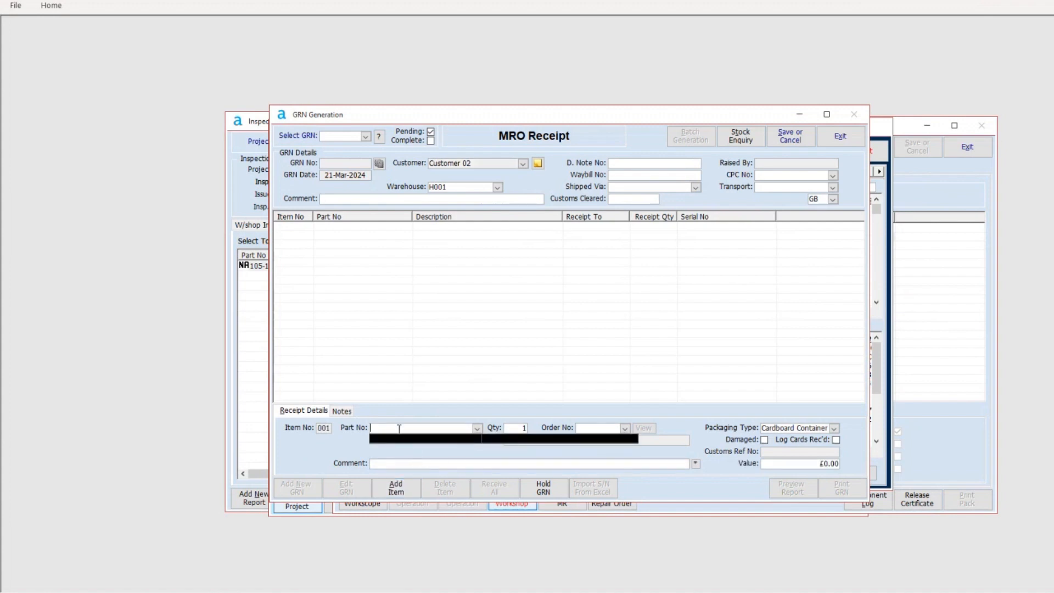
{"action": "type", "text": "10"}
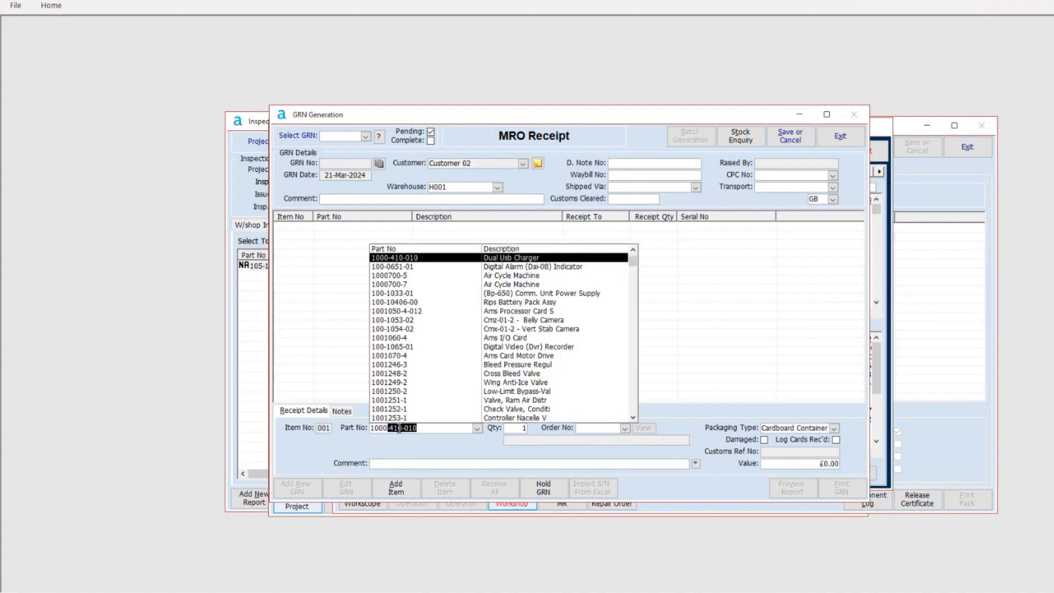
{"action": "type", "text": "0028362"}
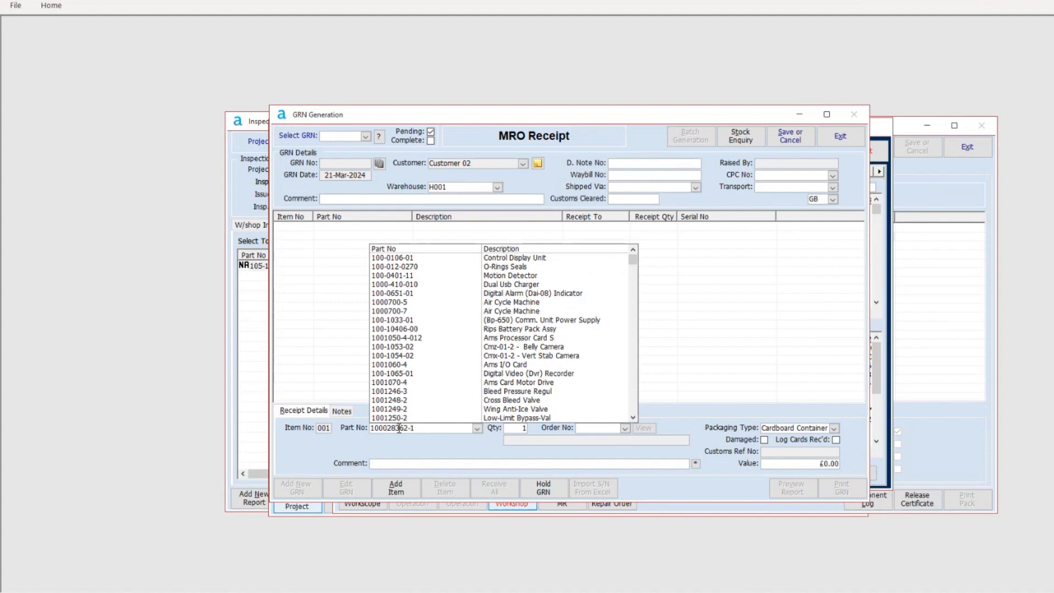
{"action": "key", "text": "BackSpace"}
{"action": "key", "text": "Return"}
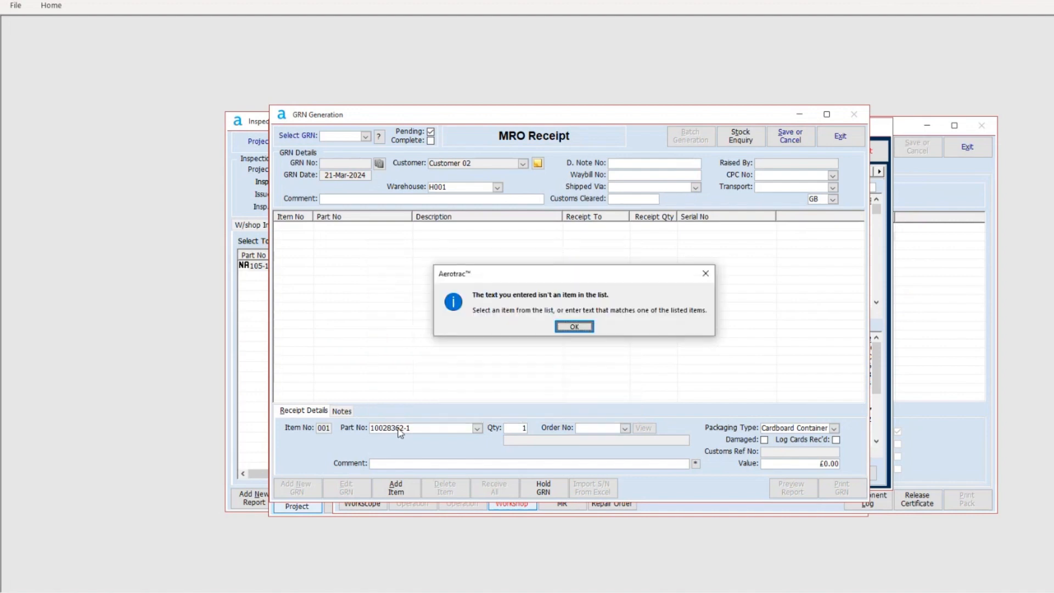
{"action": "key", "text": "Return"}
{"action": "left_click", "coordinate": [471, 419]}
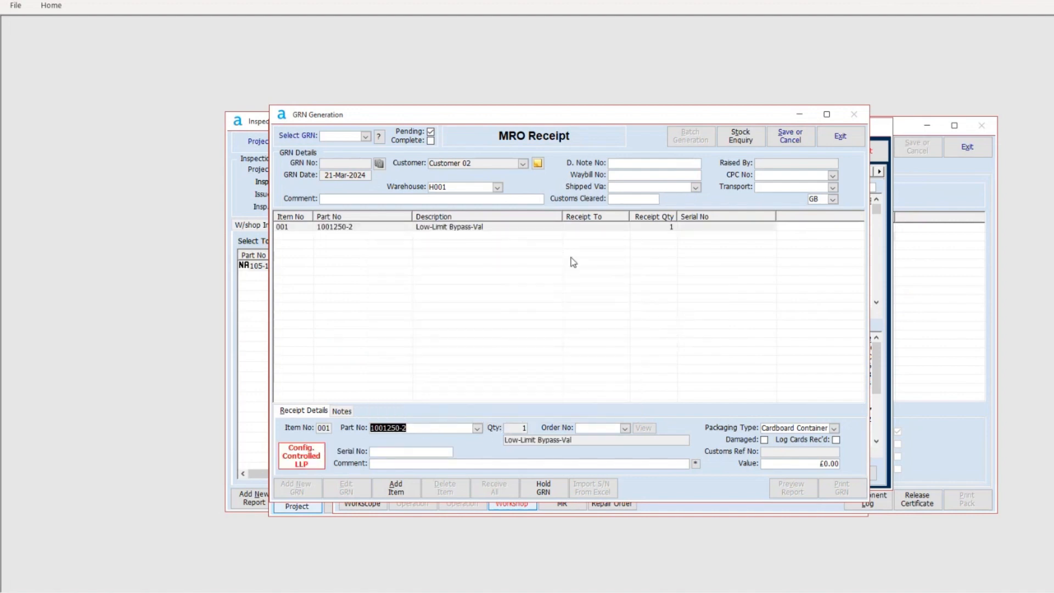
{"action": "left_click", "coordinate": [440, 426]}
{"action": "left_click_drag", "start_coordinate": [612, 114], "coordinate": [639, 101]}
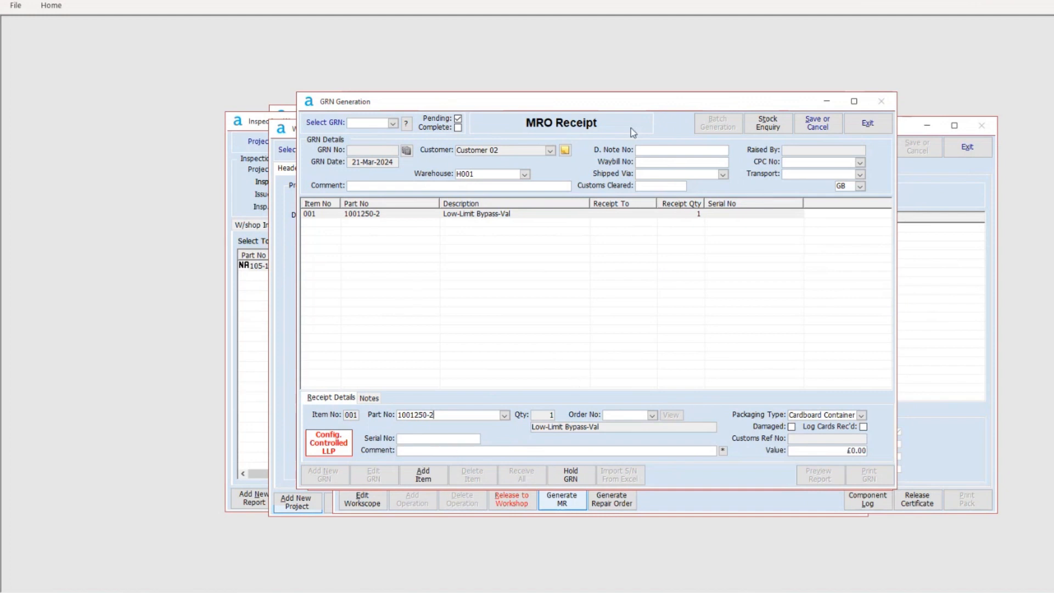
{"action": "left_click", "coordinate": [818, 122]}
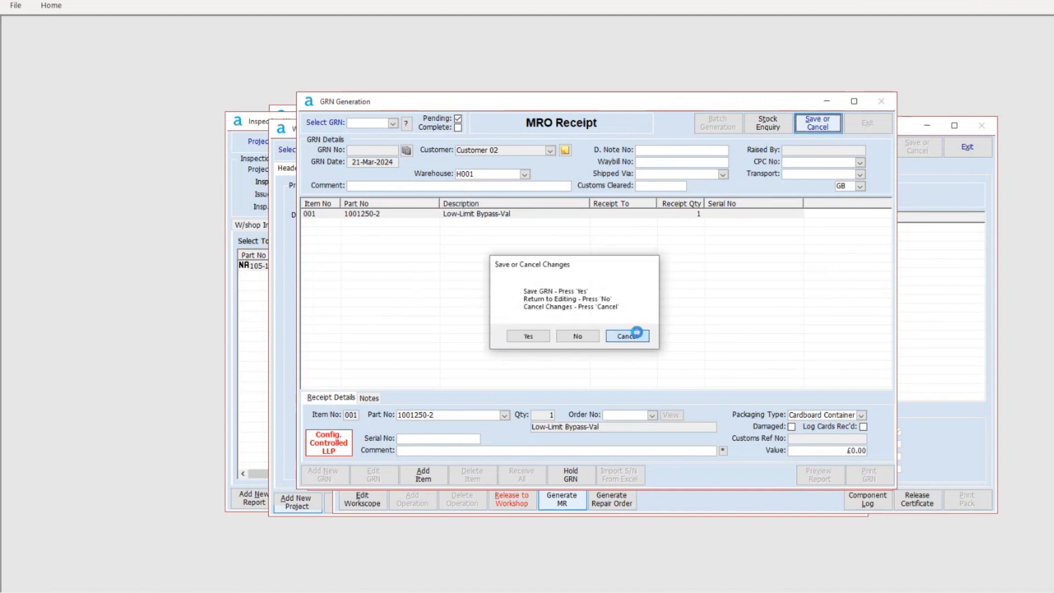
{"action": "left_click", "coordinate": [636, 332]}
Load the existing pending MRO receipt GRN11374 for Customer 02 to view its receipt details
{"action": "left_click", "coordinate": [393, 123]}
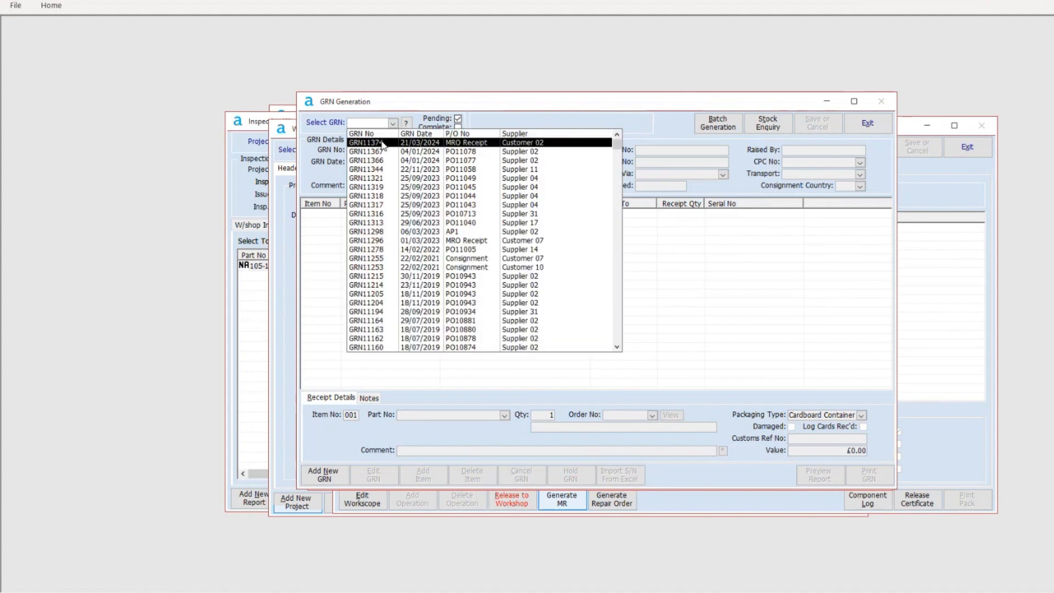
{"action": "left_click", "coordinate": [383, 145]}
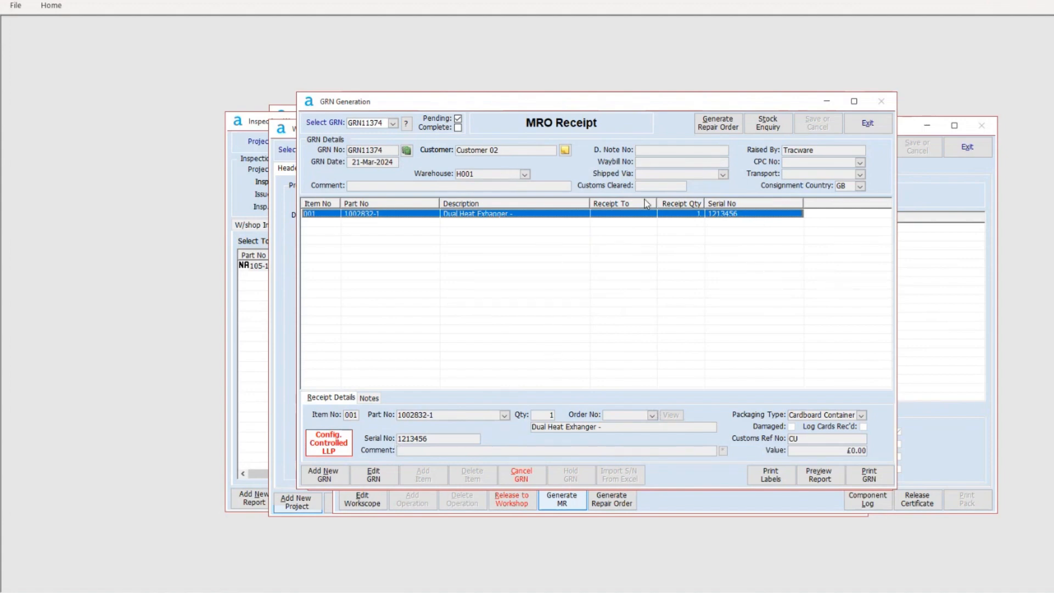
Close GRN Generation and view the Deliveries overview with its purchase orders due in and parts at dock
{"action": "left_click_drag", "start_coordinate": [596, 103], "coordinate": [599, 118]}
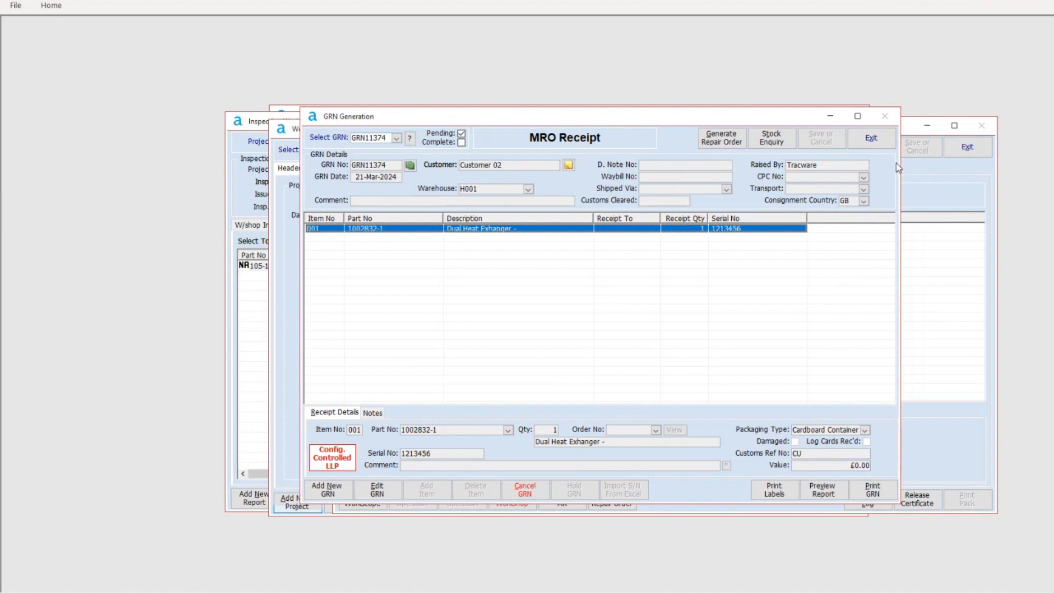
{"action": "left_click", "coordinate": [872, 140]}
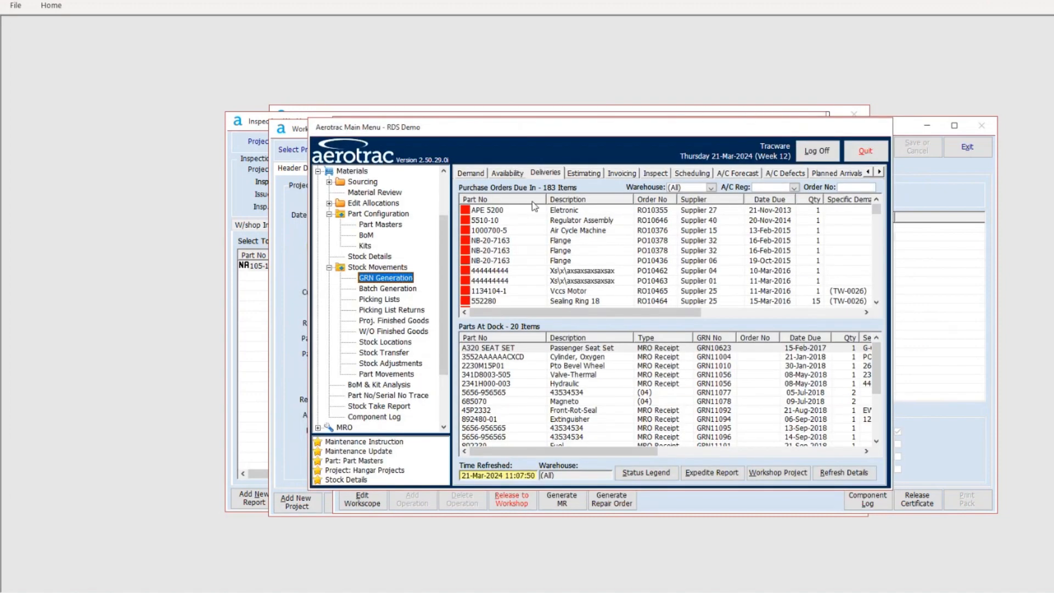
{"action": "left_click", "coordinate": [548, 174]}
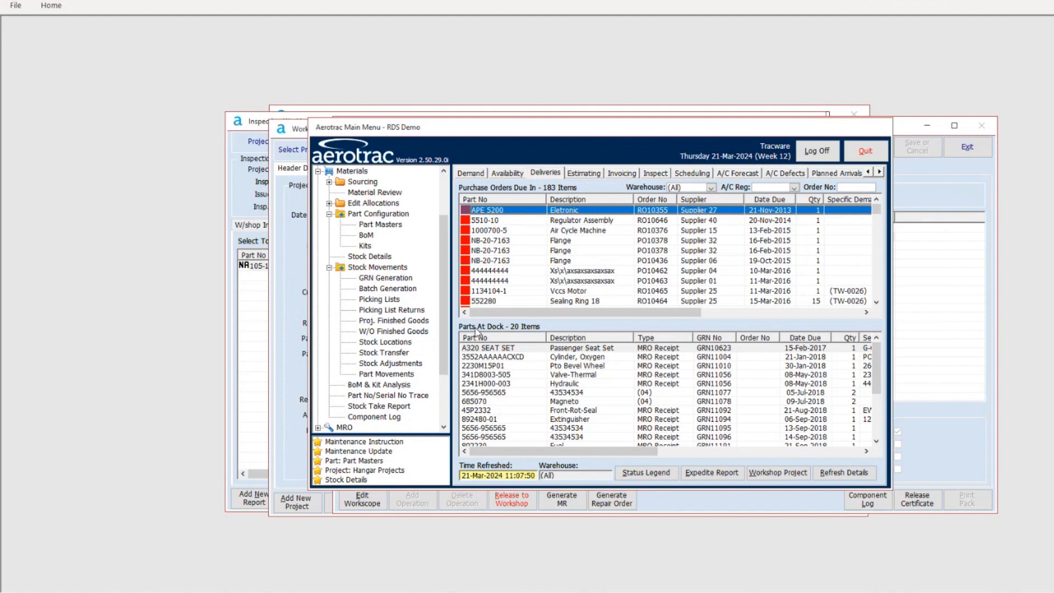
Sort the parts at dock by latest due date, start a workshop project from the 1002832-1 MRO receipt, and decline raising a duplicate project
{"action": "left_click", "coordinate": [812, 347]}
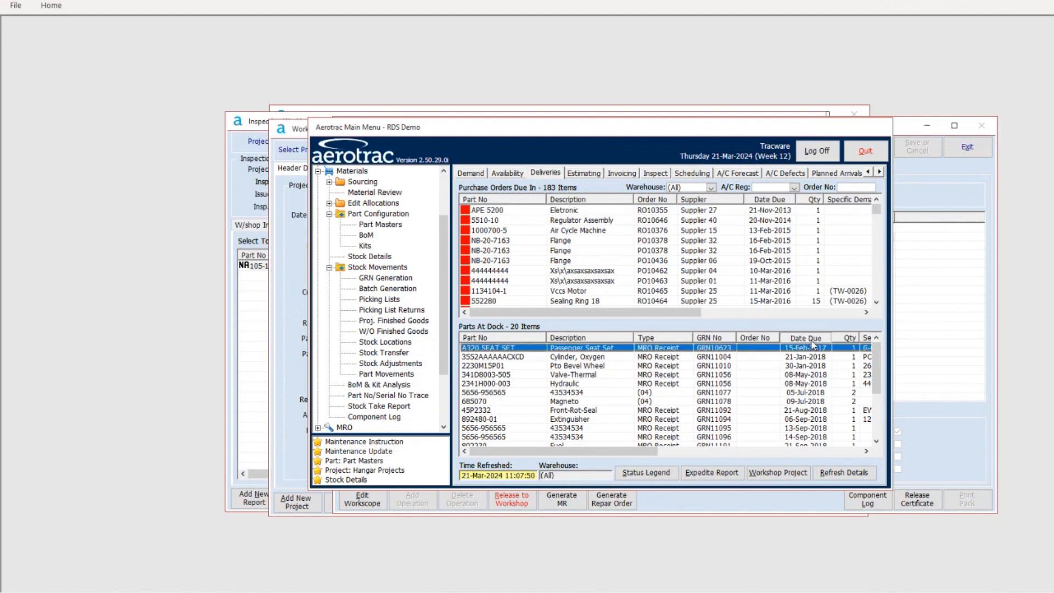
{"action": "left_click", "coordinate": [812, 340]}
{"action": "left_click", "coordinate": [488, 349]}
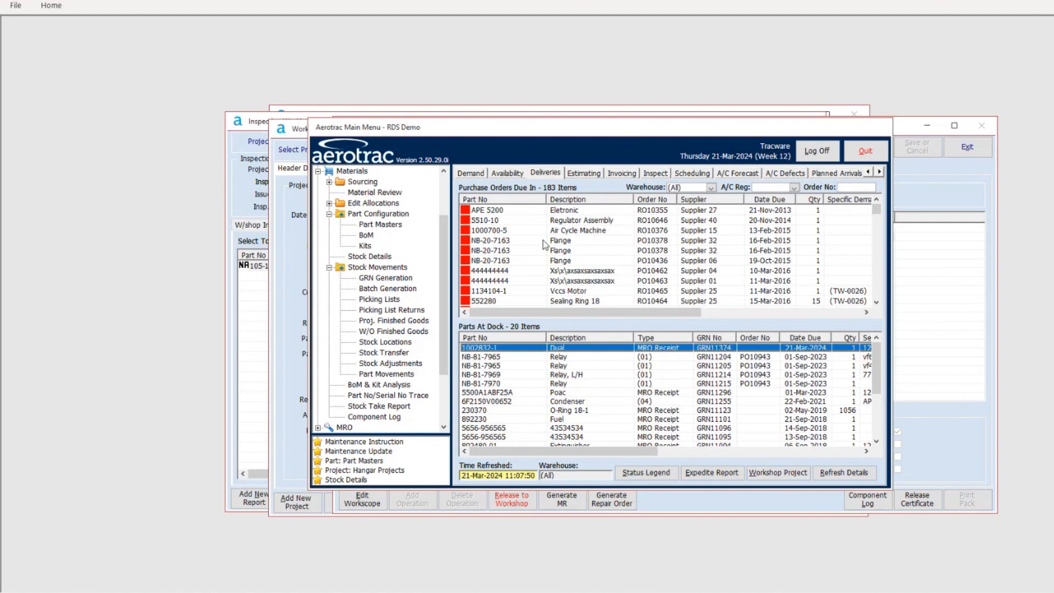
{"action": "left_click", "coordinate": [778, 473]}
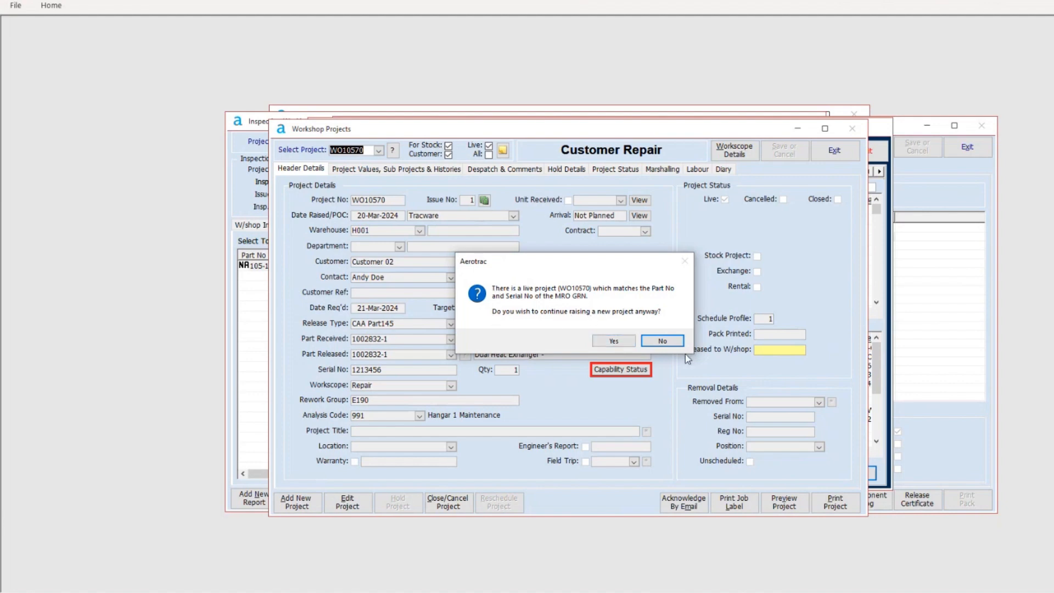
{"action": "left_click", "coordinate": [666, 341]}
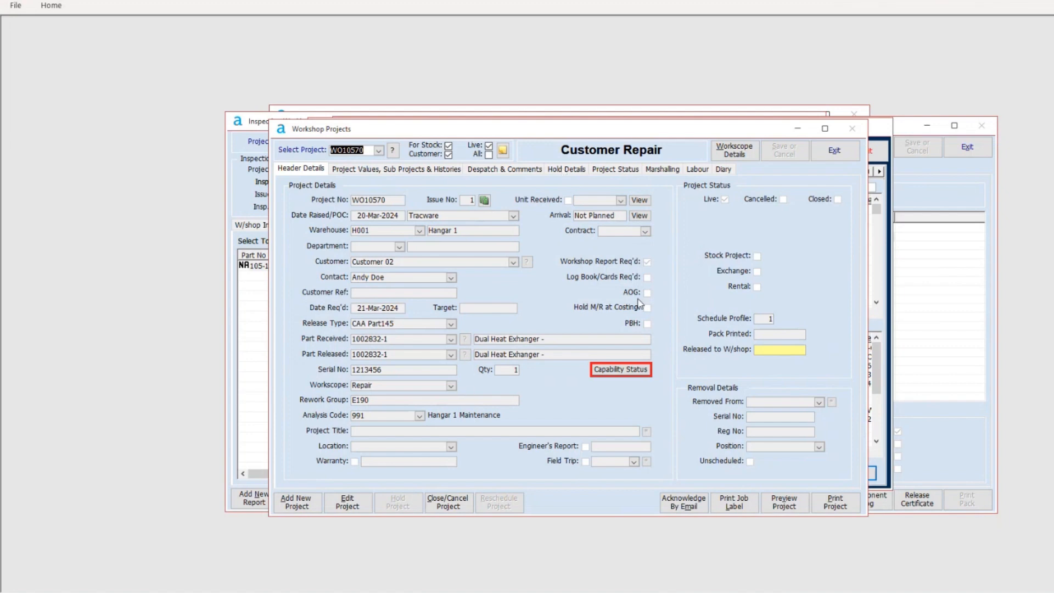
Edit project WO10570 without creating a new issue, and mark its unit as received against GRN11374
{"action": "left_click", "coordinate": [358, 508]}
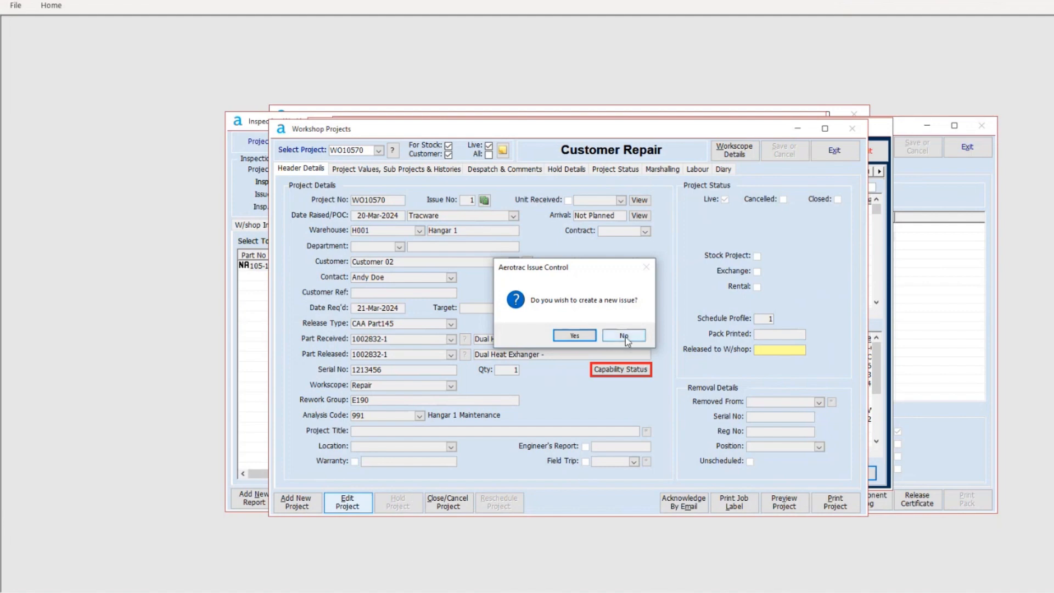
{"action": "left_click", "coordinate": [626, 341]}
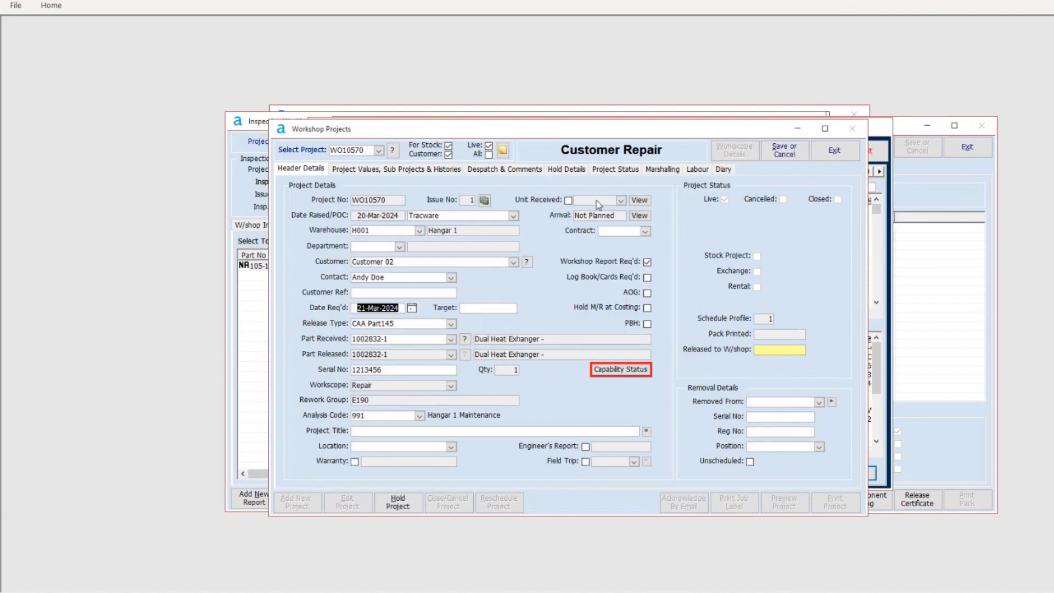
{"action": "left_click", "coordinate": [568, 201]}
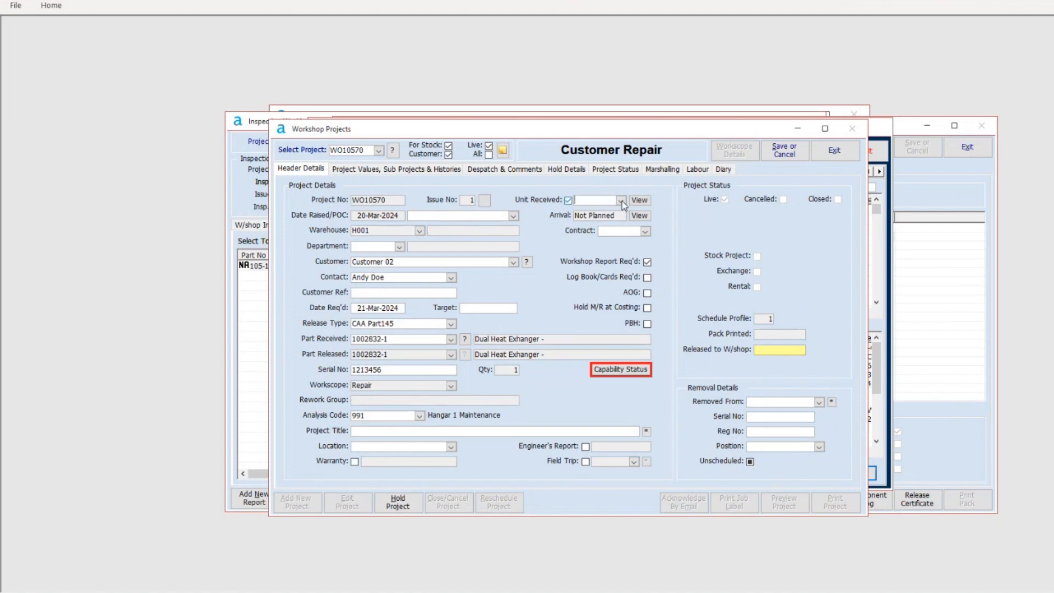
{"action": "left_click", "coordinate": [621, 201]}
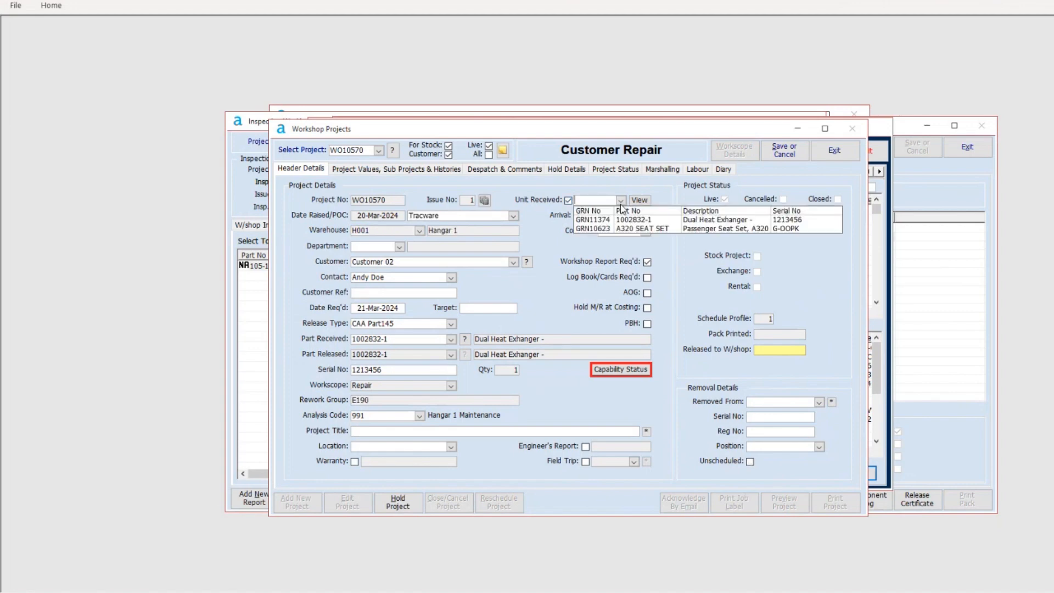
{"action": "left_click", "coordinate": [598, 220]}
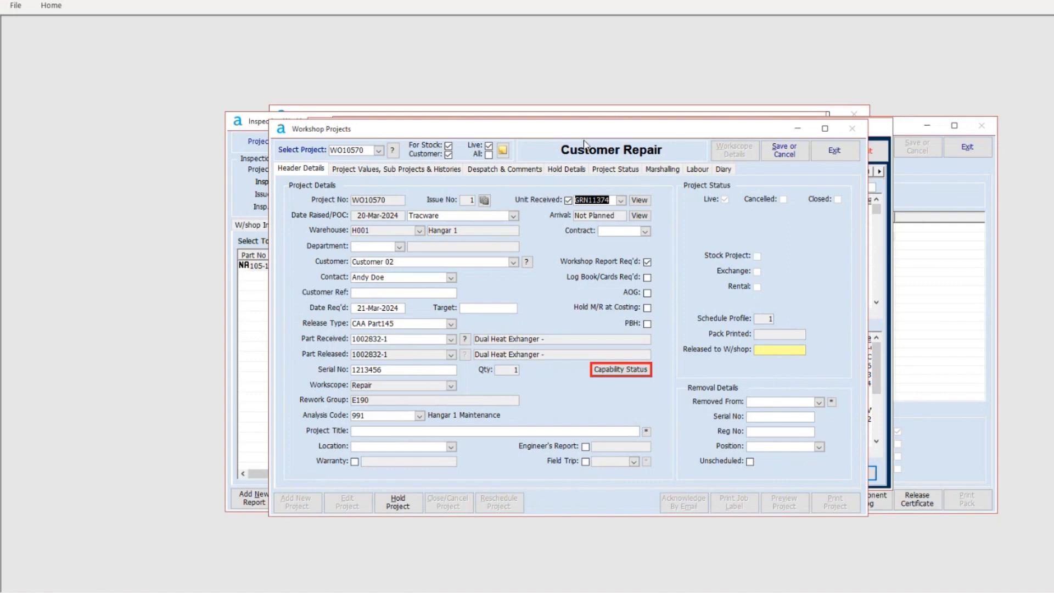
{"action": "left_click_drag", "start_coordinate": [574, 136], "coordinate": [599, 145]}
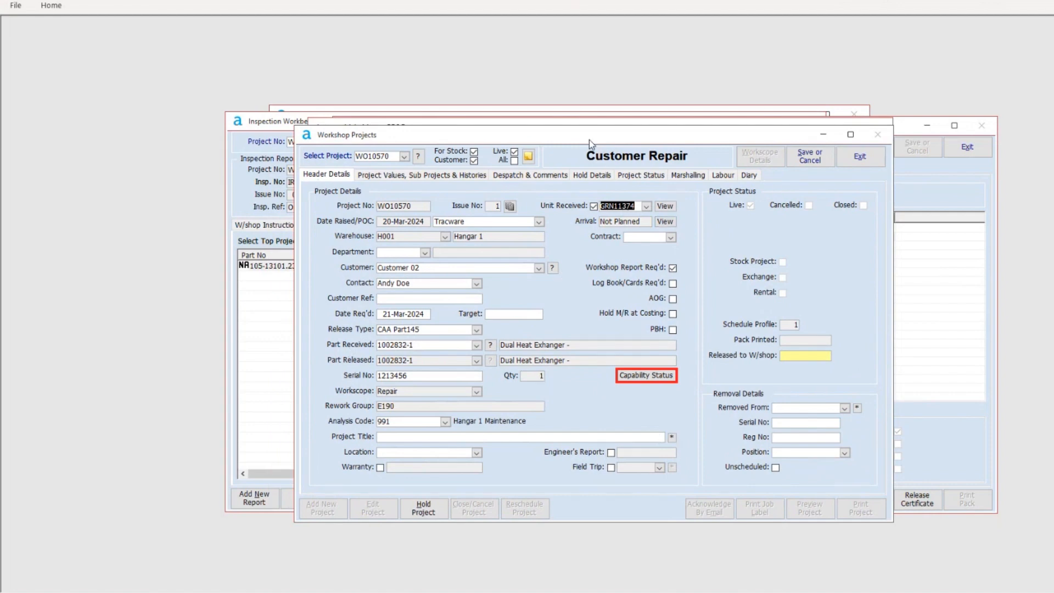
{"action": "mouse_move", "coordinate": [589, 139]}
{"action": "left_mouse_down"}
{"action": "mouse_move", "coordinate": [564, 146]}
{"action": "mouse_move", "coordinate": [574, 141]}
{"action": "left_mouse_up"}
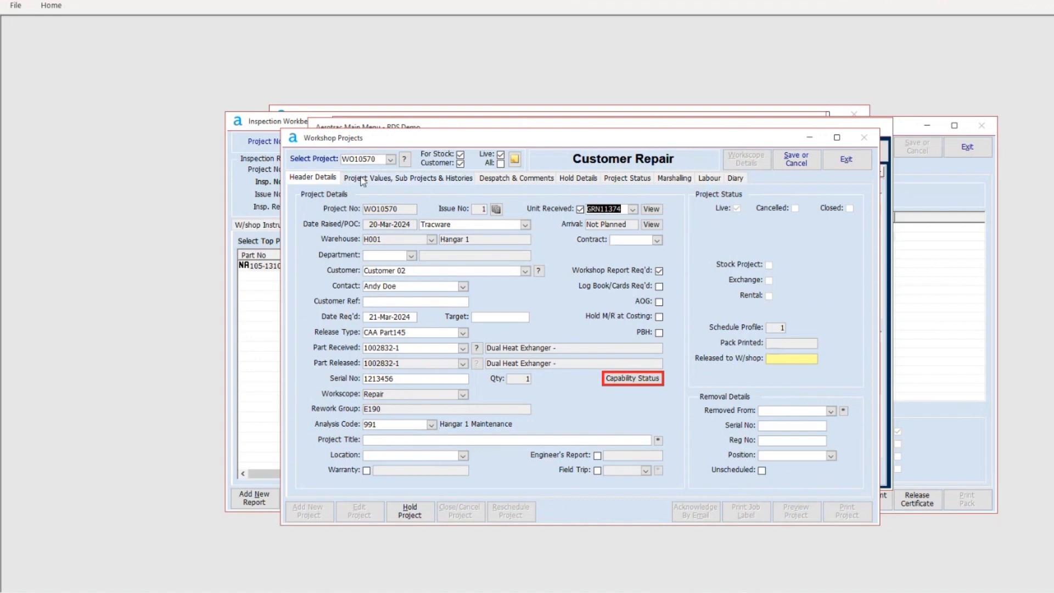
Review WO10570's project values and histories, despatch and comments, hold details, and the inspection report among the project status documents
{"action": "left_click", "coordinate": [444, 181]}
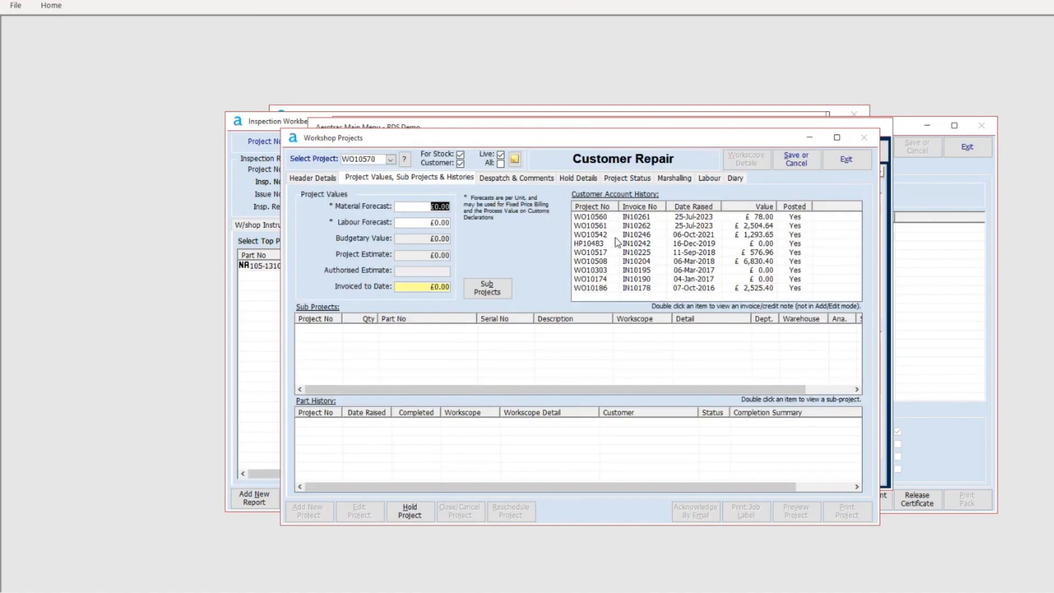
{"action": "left_click", "coordinate": [536, 180]}
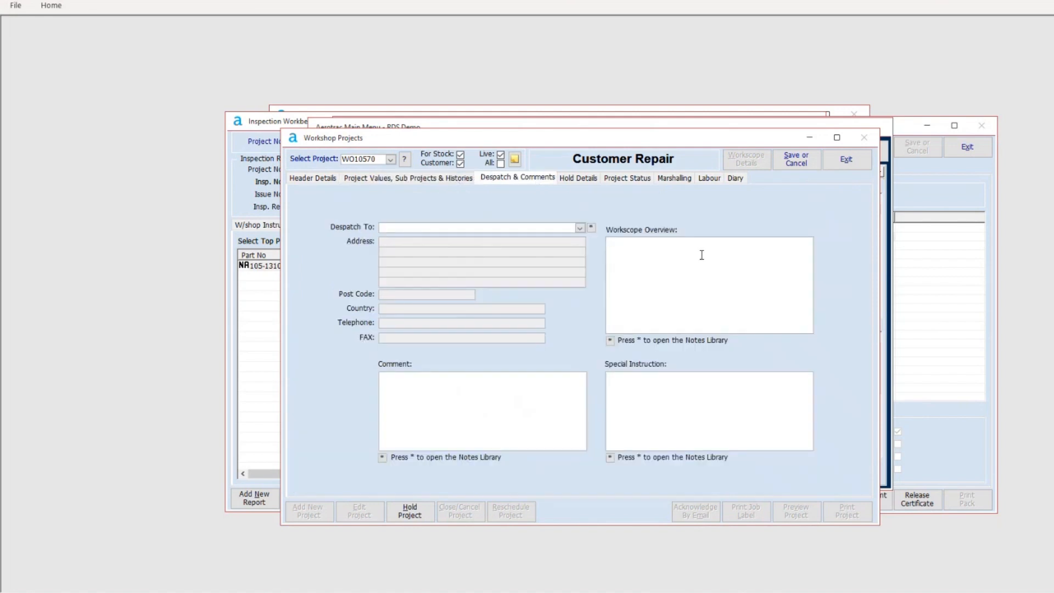
{"action": "left_click", "coordinate": [577, 180]}
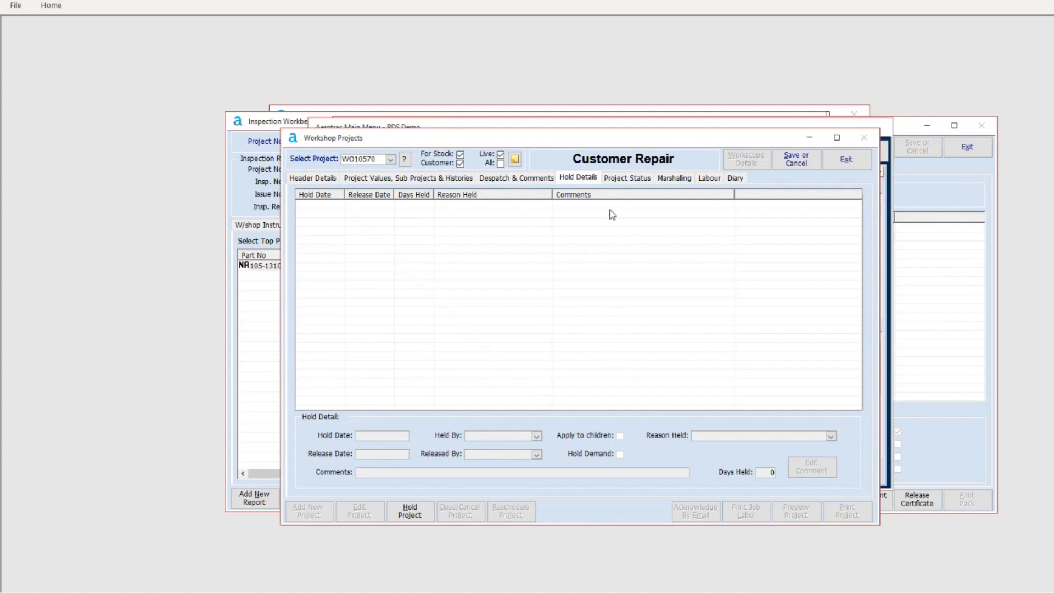
{"action": "left_click", "coordinate": [616, 179]}
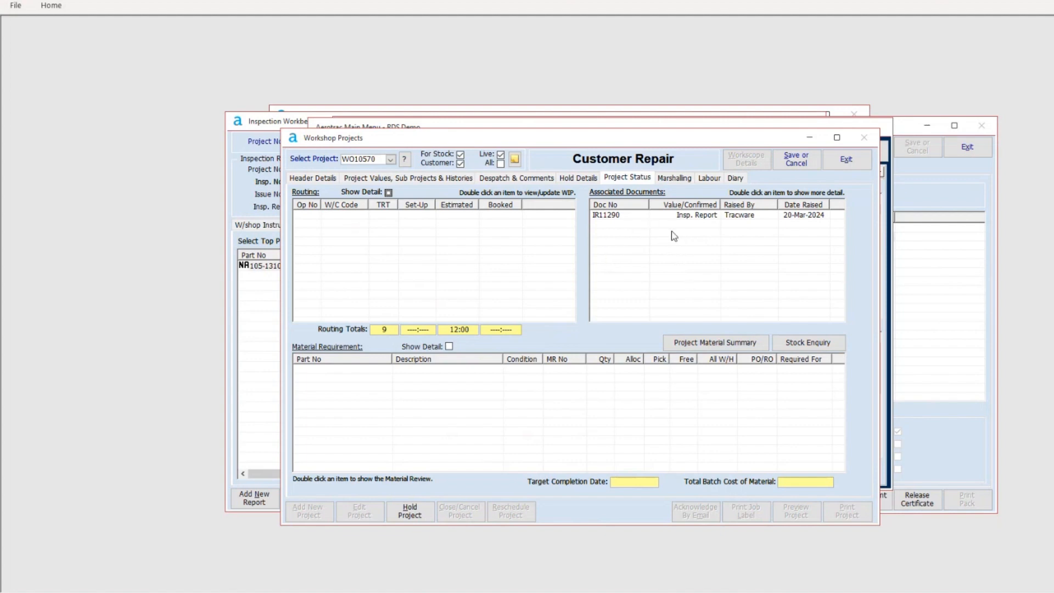
{"action": "left_click", "coordinate": [632, 217]}
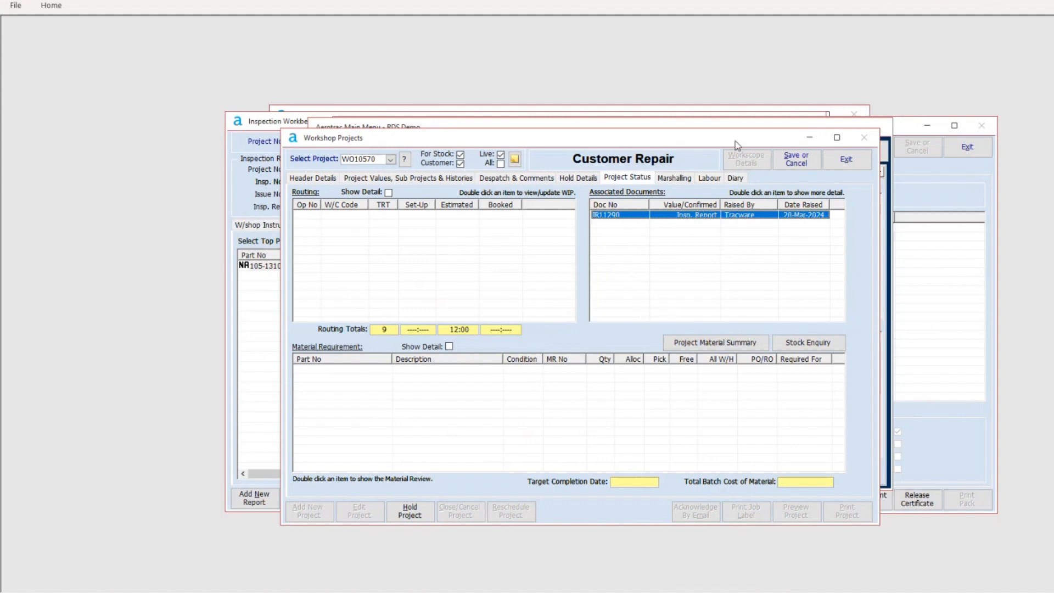
Examine the bolt requirement in WO10570's marshalling list and consult the status legend for its status symbol
{"action": "left_click", "coordinate": [675, 181]}
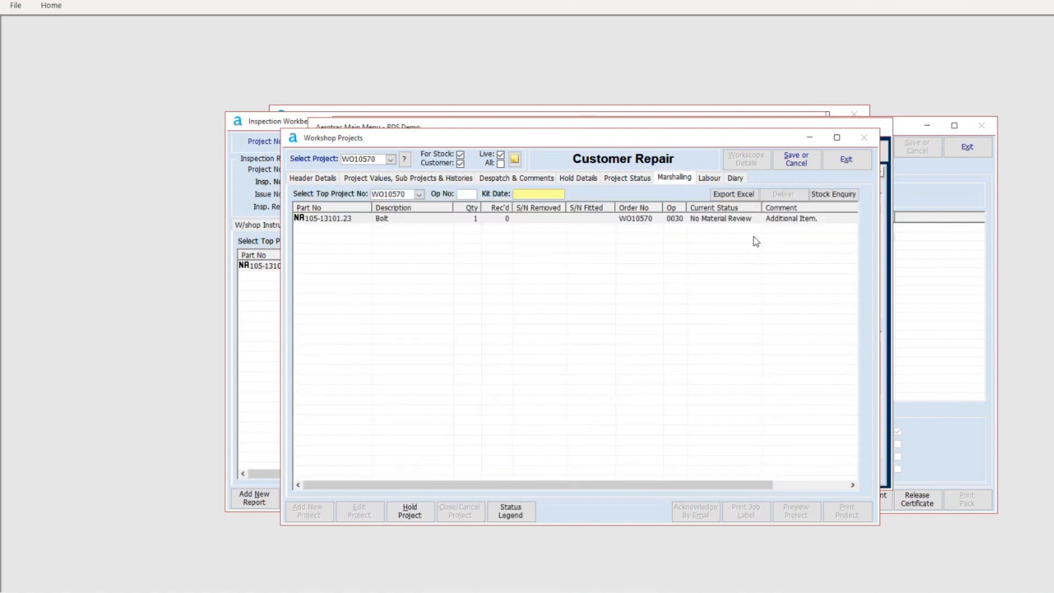
{"action": "left_click", "coordinate": [334, 220]}
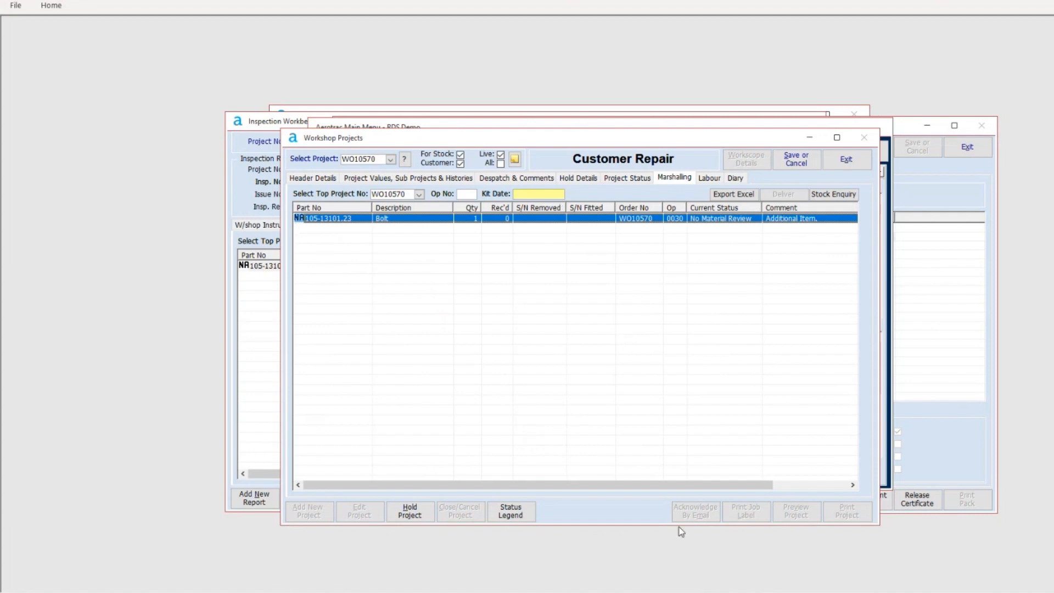
{"action": "left_click", "coordinate": [511, 511]}
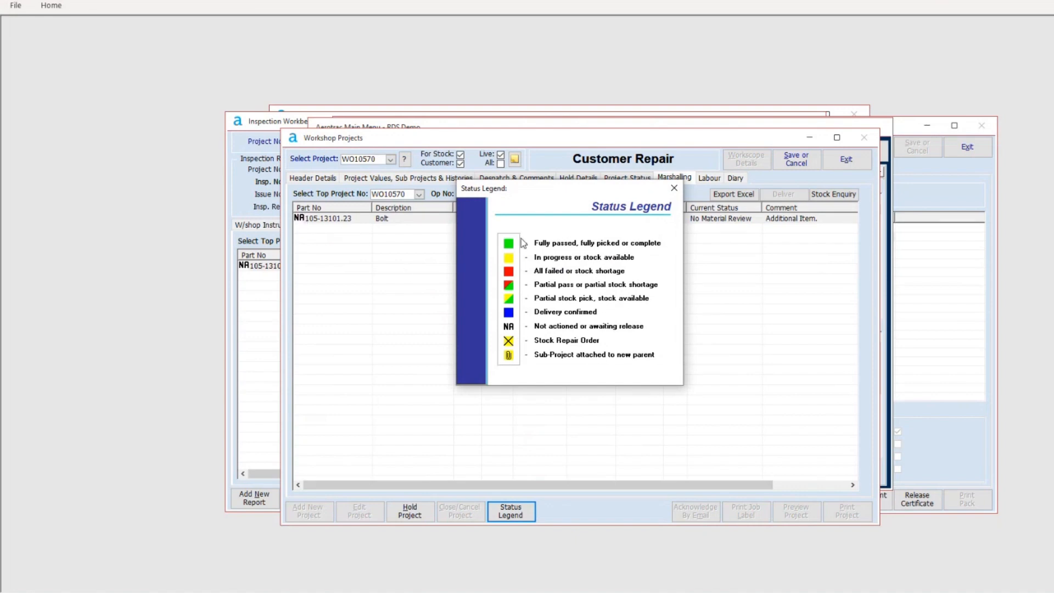
{"action": "left_click", "coordinate": [676, 190]}
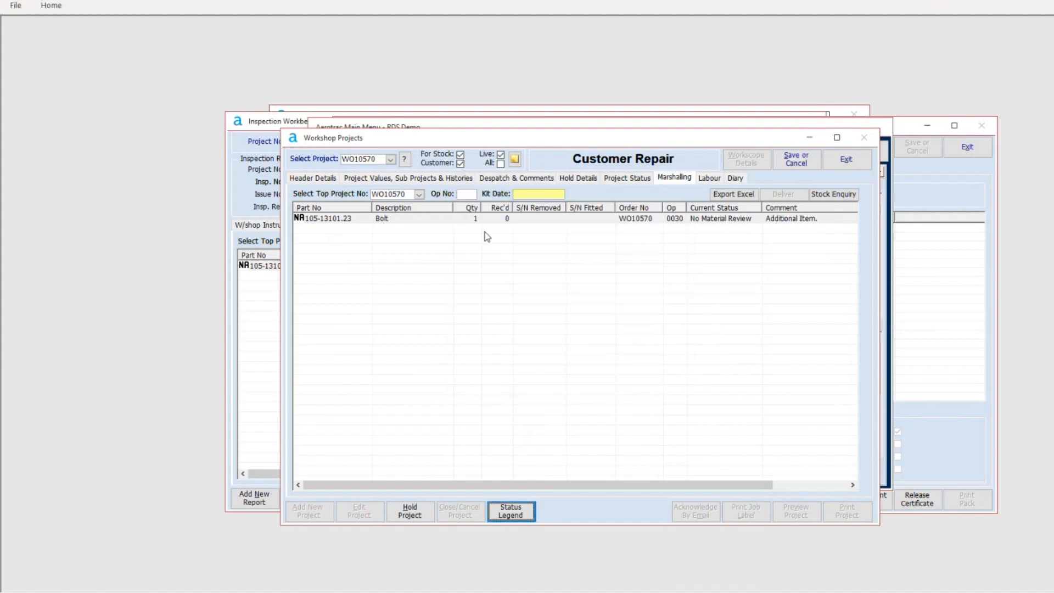
{"action": "left_click", "coordinate": [378, 219]}
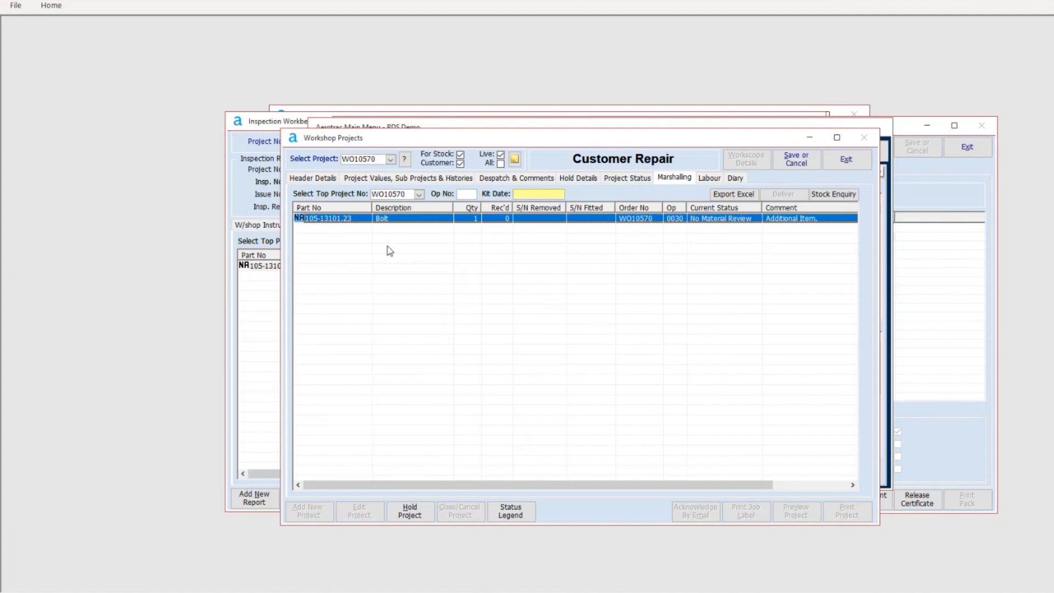
Examine WO10570's labour operations 0010 to 0040 with their estimated and posted hours, and view the project diary
{"action": "left_click", "coordinate": [710, 179]}
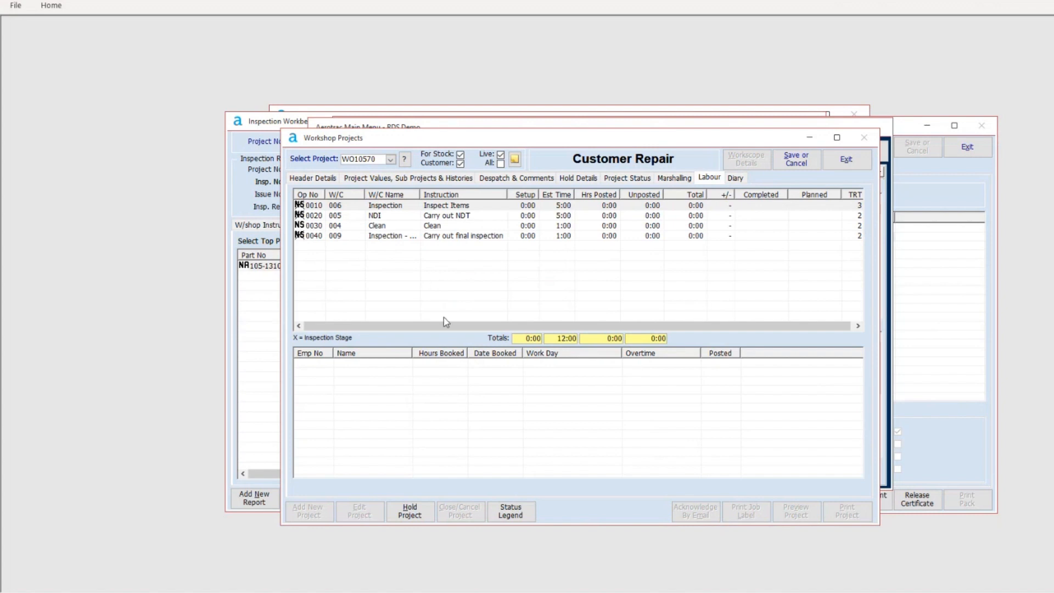
{"action": "left_click", "coordinate": [594, 206]}
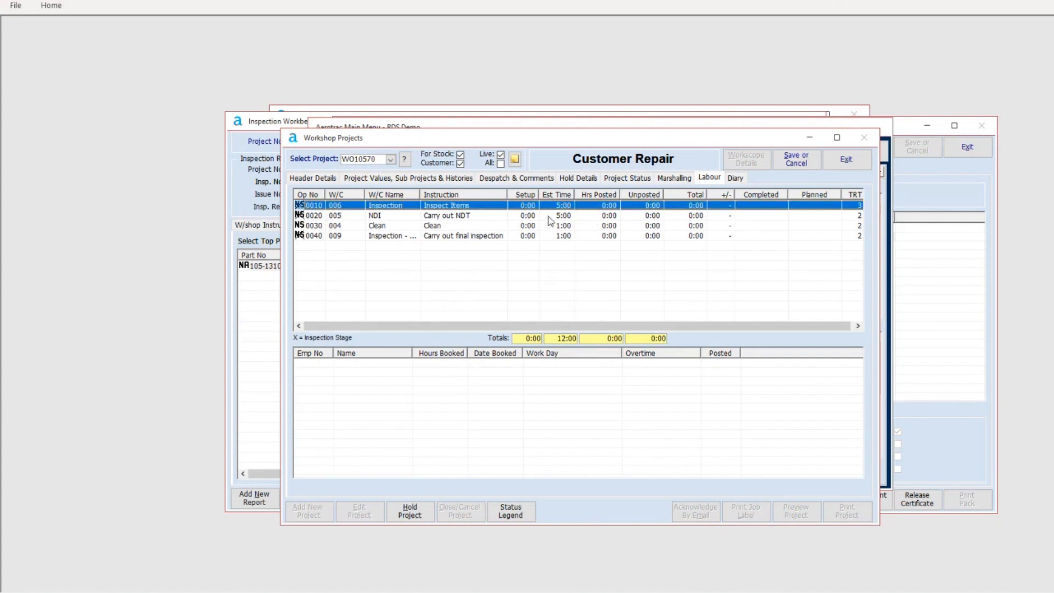
{"action": "left_click", "coordinate": [528, 221]}
{"action": "left_click", "coordinate": [436, 227]}
{"action": "left_click", "coordinate": [437, 237]}
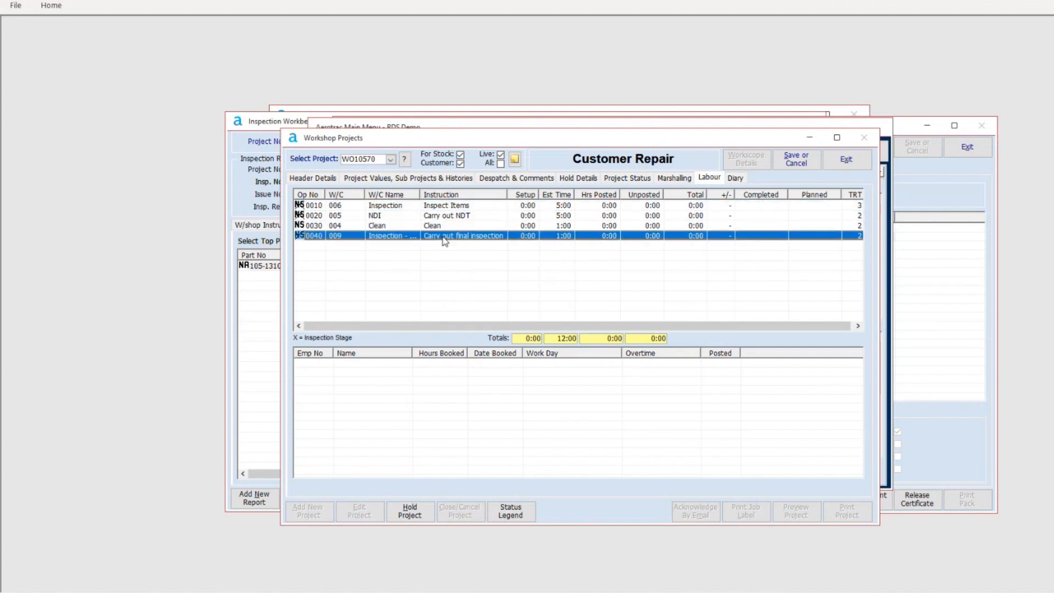
{"action": "left_click", "coordinate": [437, 226]}
{"action": "left_click", "coordinate": [438, 216]}
{"action": "left_click", "coordinate": [439, 207]}
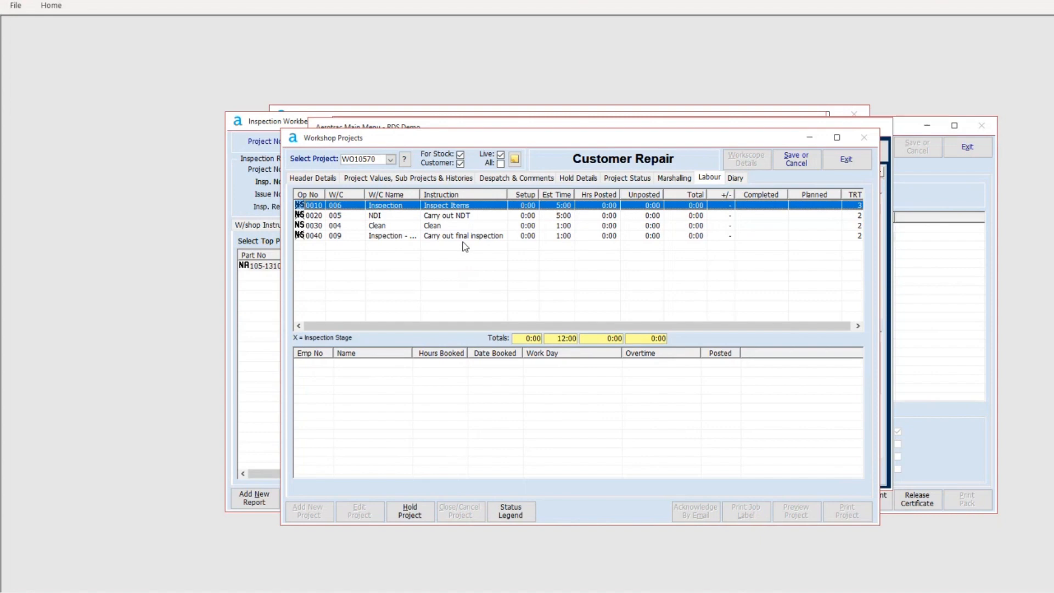
{"action": "left_click", "coordinate": [735, 177]}
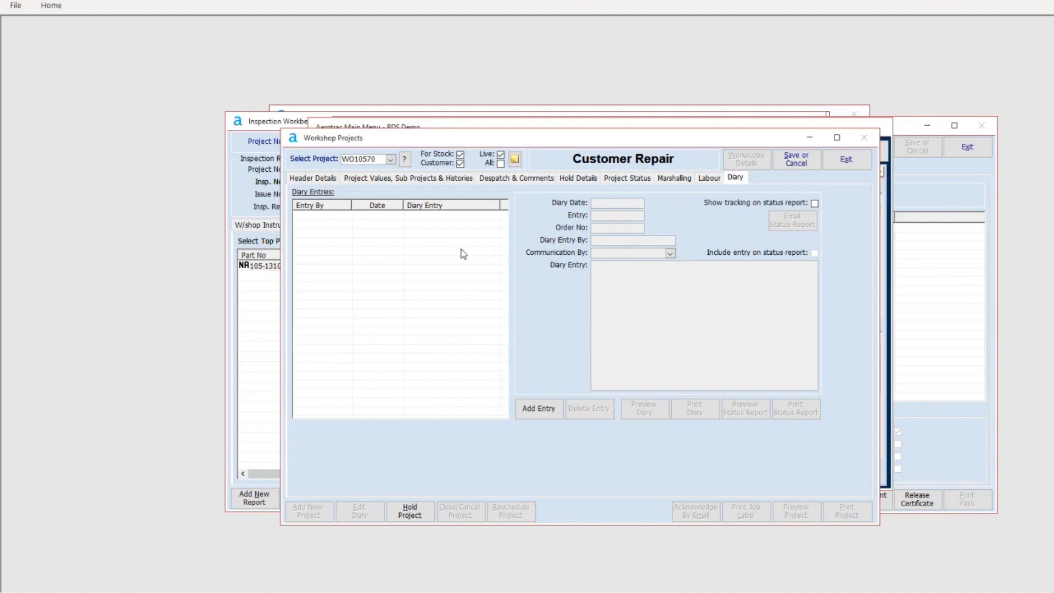
Return to WO10570's header details and save the project changes
{"action": "left_click", "coordinate": [308, 177]}
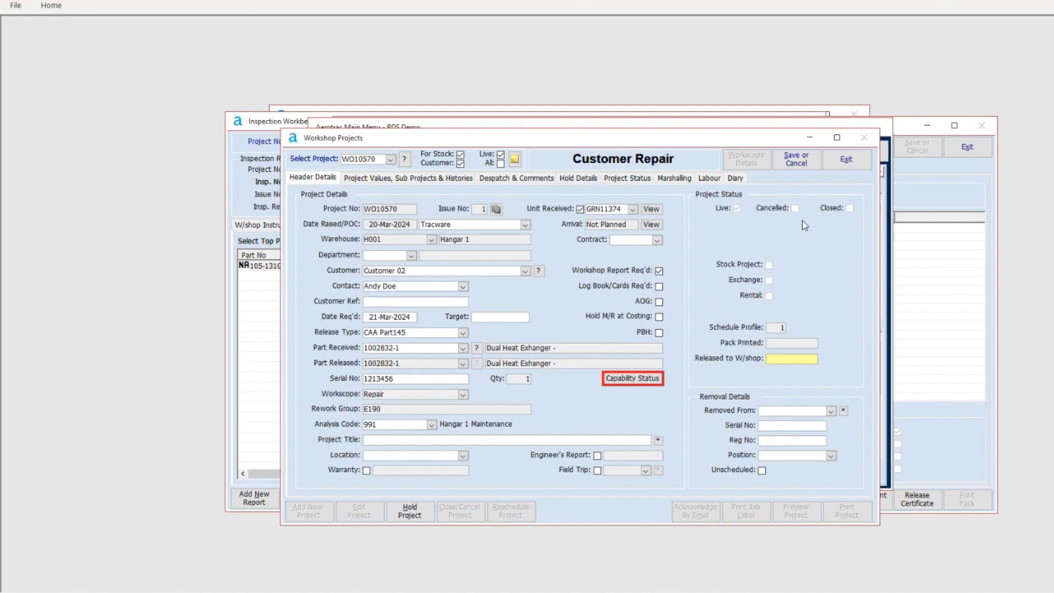
{"action": "left_click", "coordinate": [804, 165]}
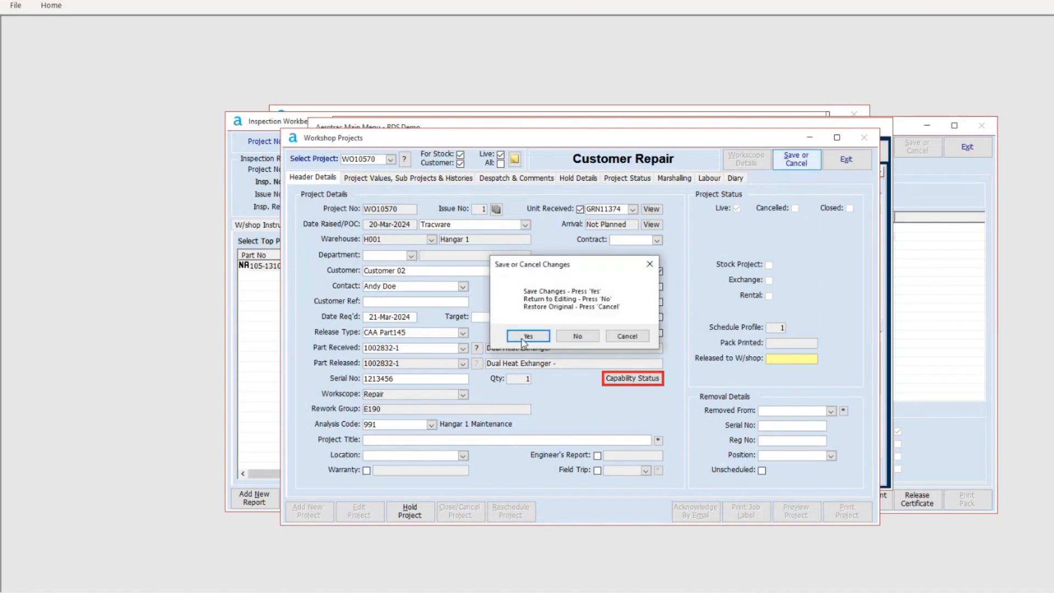
{"action": "left_click", "coordinate": [511, 336]}
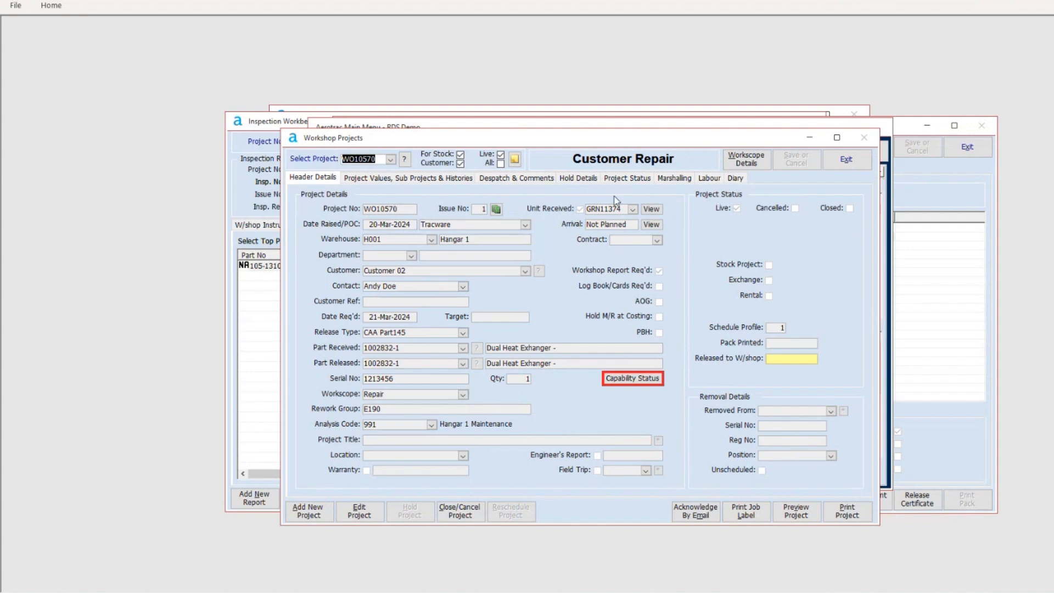
Open the workscope details for WO10570 and review its workscope information and routing operations
{"action": "left_click_drag", "start_coordinate": [589, 138], "coordinate": [604, 134]}
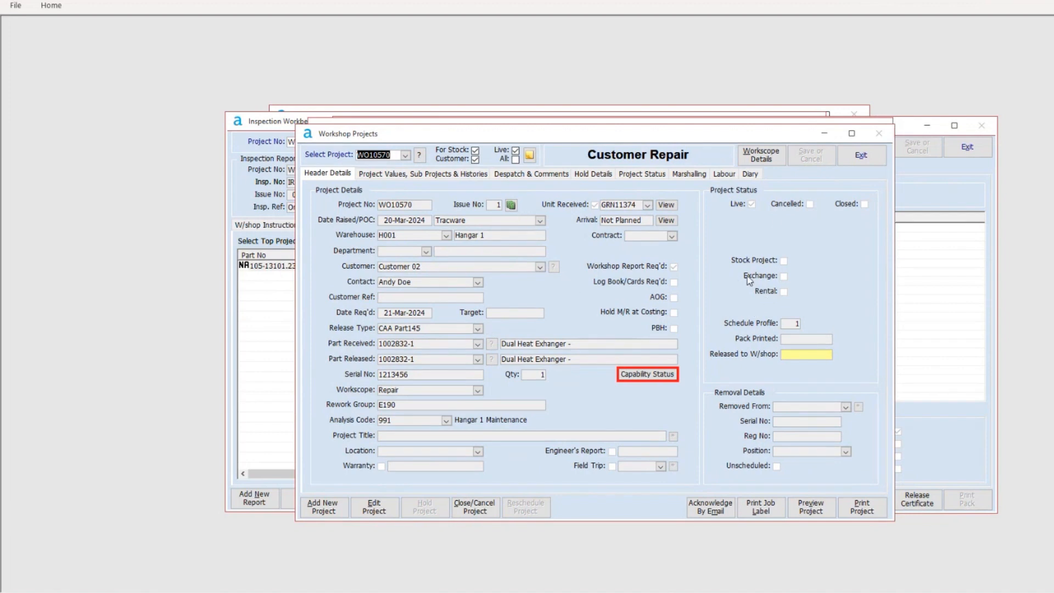
{"action": "left_click", "coordinate": [761, 159]}
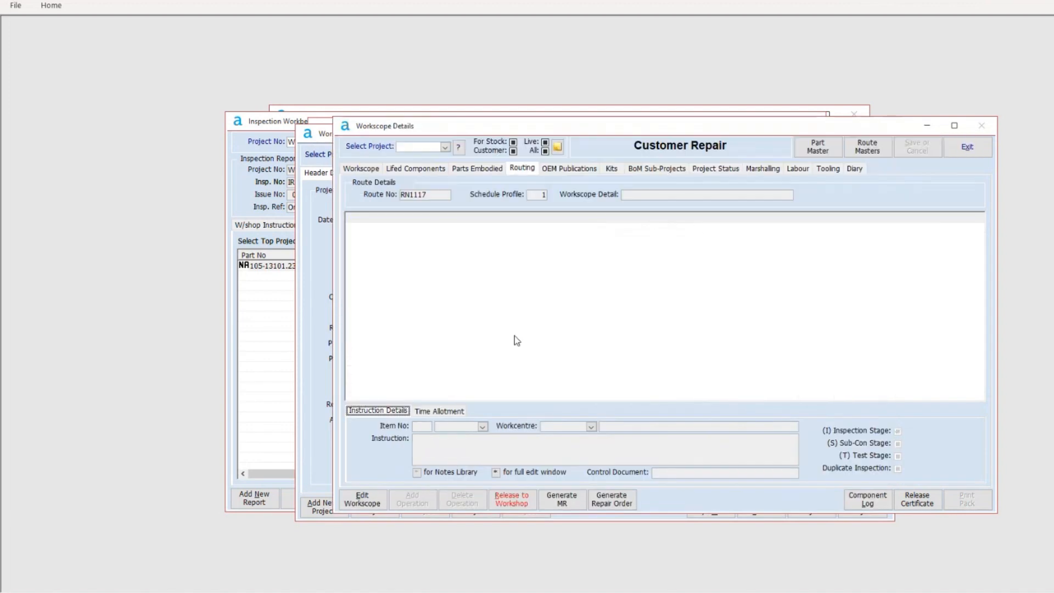
{"action": "left_click_drag", "start_coordinate": [726, 128], "coordinate": [682, 138]}
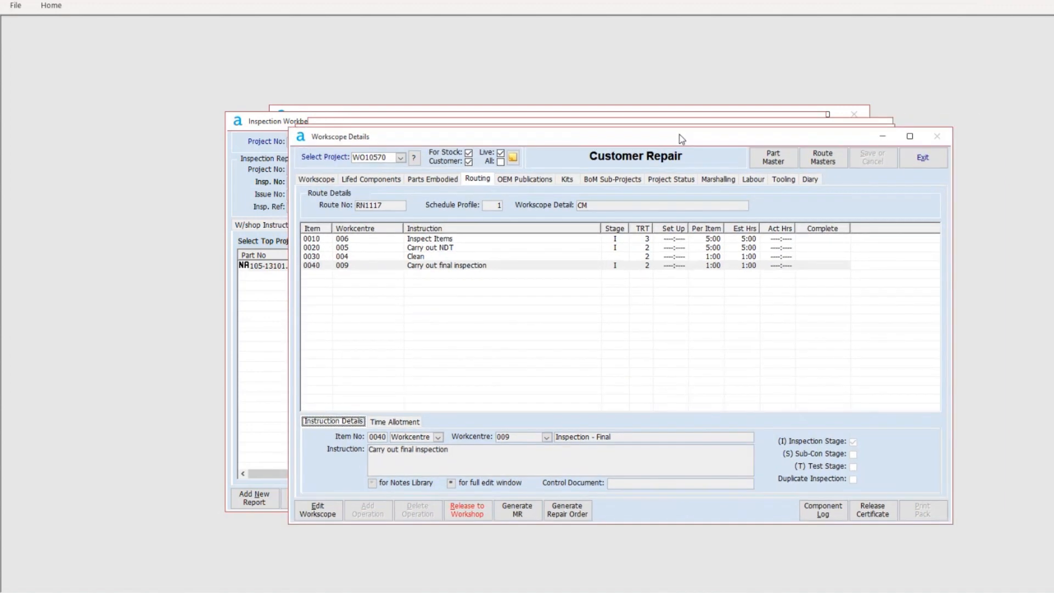
{"action": "left_click", "coordinate": [316, 179]}
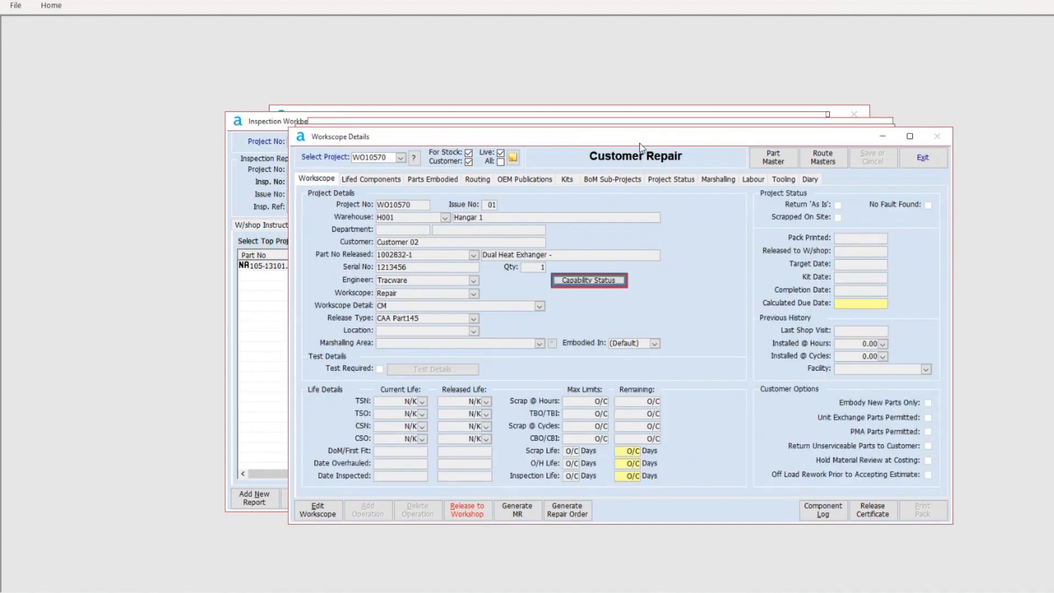
{"action": "left_click_drag", "start_coordinate": [641, 142], "coordinate": [650, 137]}
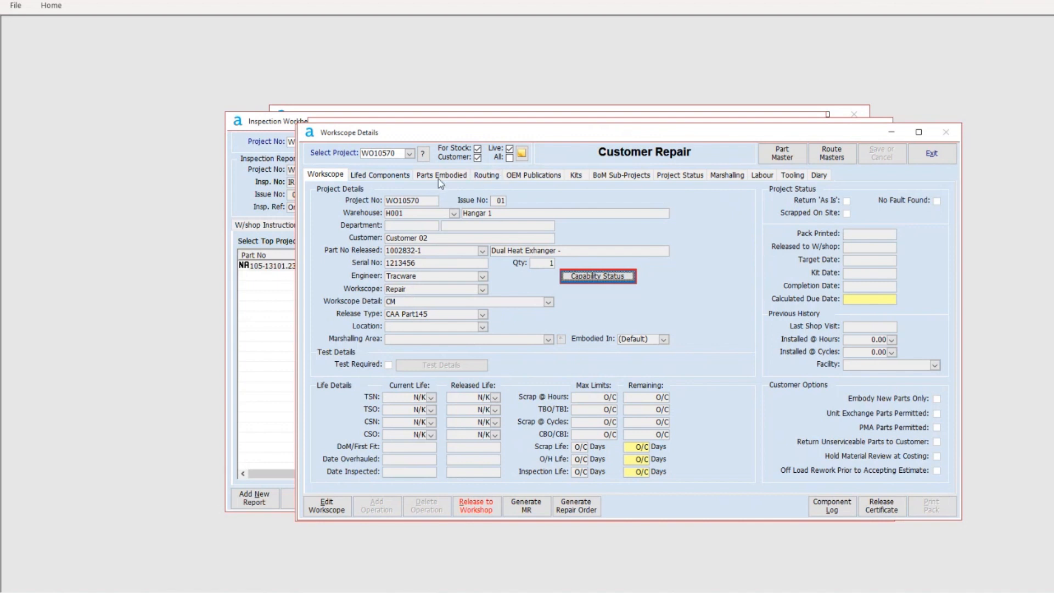
{"action": "left_click", "coordinate": [485, 176]}
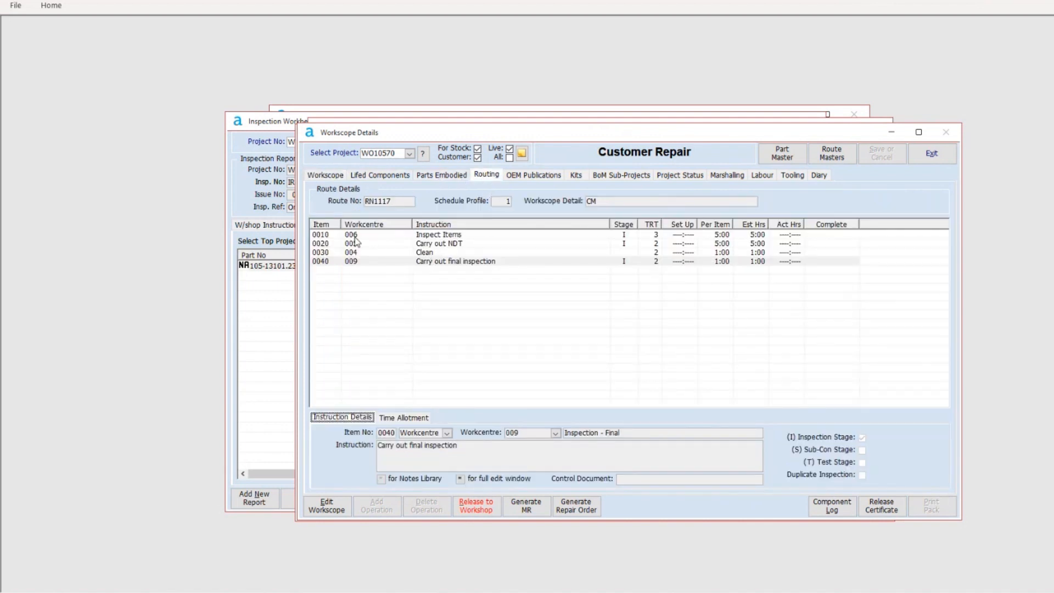
Put WO10570's routing into edit mode and delete the Inspect Items and Clean operations
{"action": "left_click", "coordinate": [327, 506]}
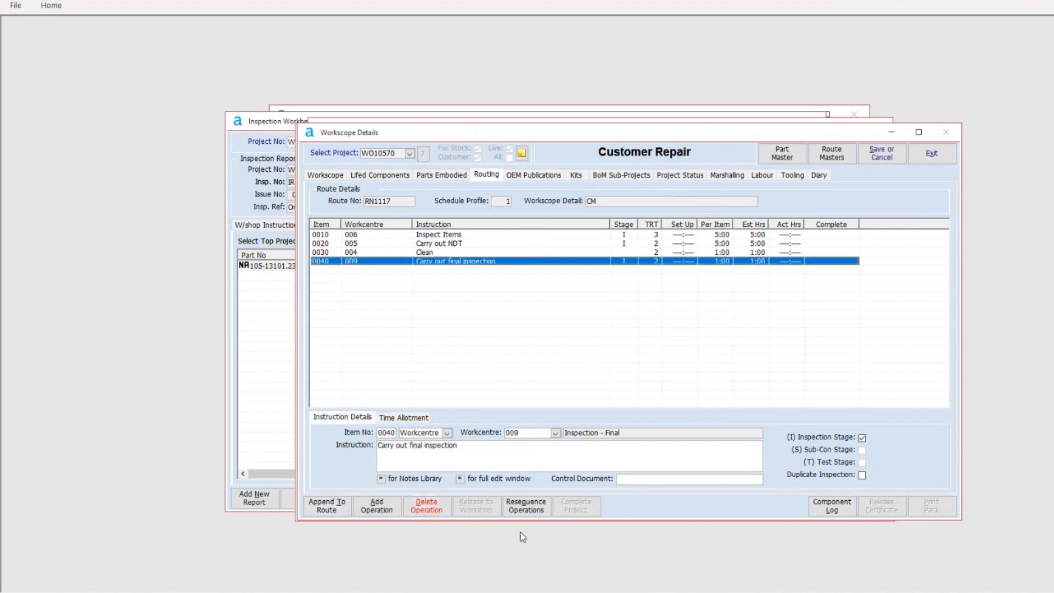
{"action": "left_click", "coordinate": [433, 226]}
{"action": "left_click", "coordinate": [433, 236]}
{"action": "left_click", "coordinate": [427, 507]}
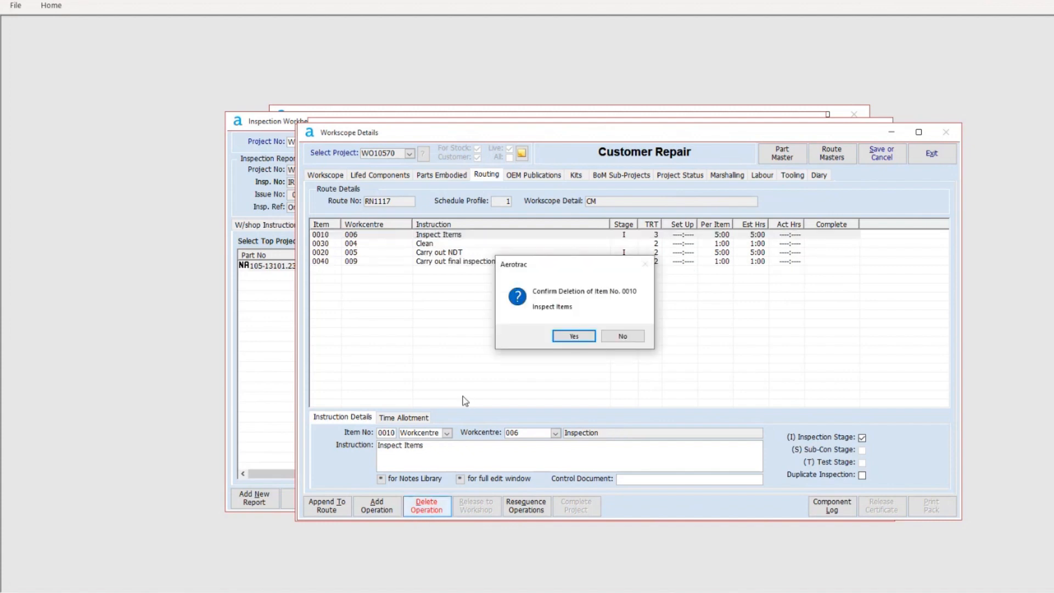
{"action": "left_click", "coordinate": [574, 337]}
{"action": "left_click", "coordinate": [455, 237]}
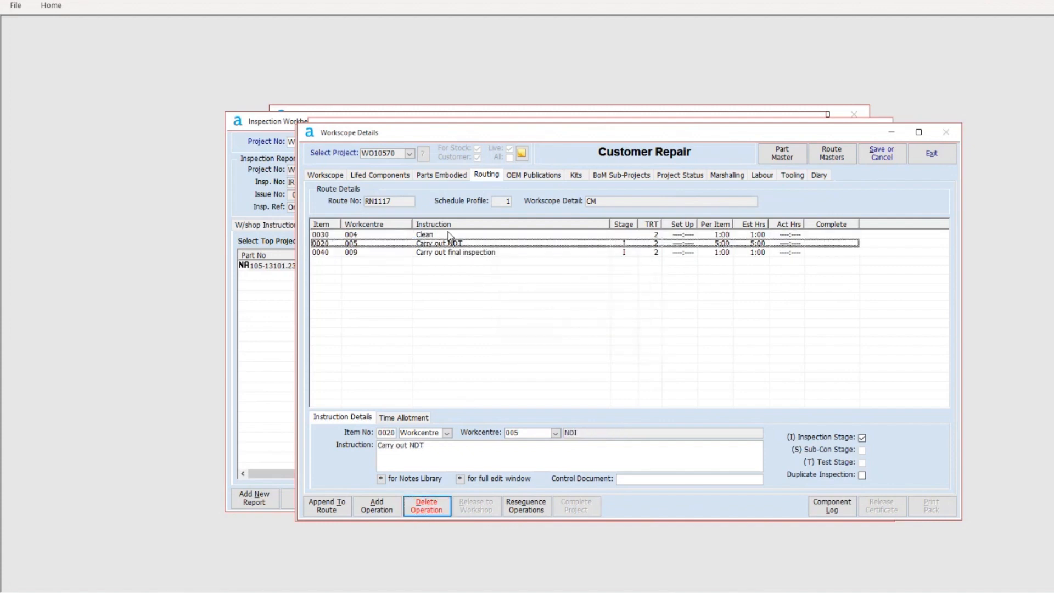
{"action": "left_click", "coordinate": [427, 507]}
{"action": "key", "text": "Return"}
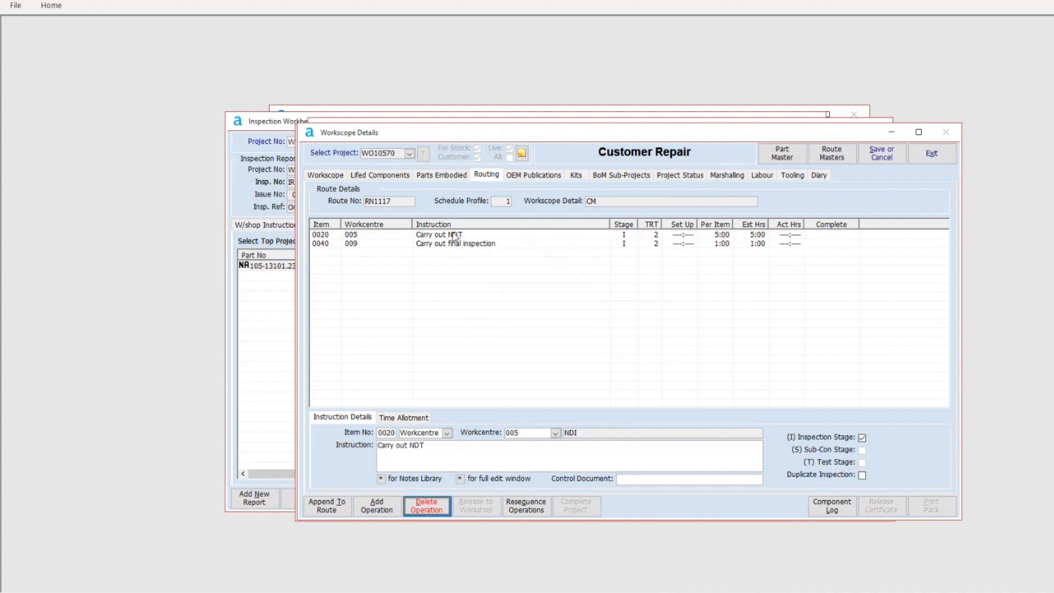
Delete the Carry out NDT and Carry out final inspection operations to clear the route
{"action": "left_click", "coordinate": [427, 506]}
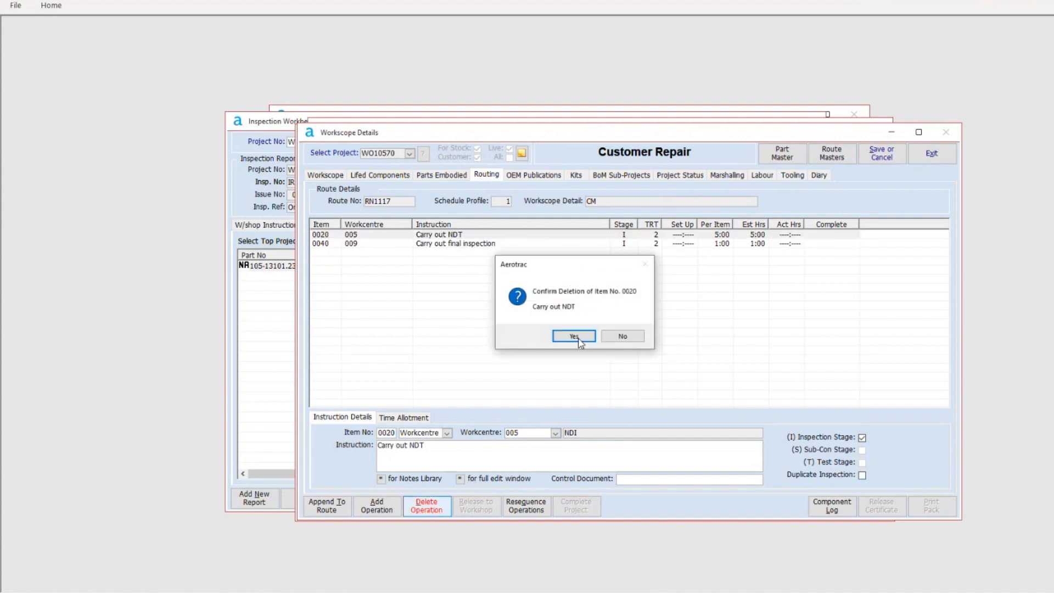
{"action": "left_click", "coordinate": [574, 337]}
{"action": "left_click", "coordinate": [458, 236]}
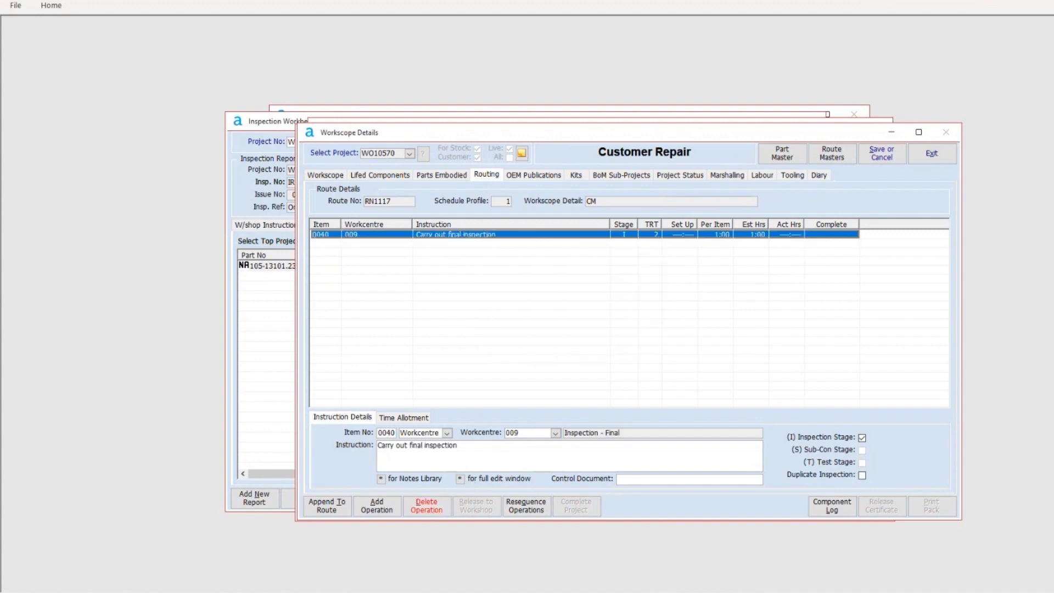
{"action": "left_click", "coordinate": [427, 507]}
{"action": "left_click", "coordinate": [574, 336]}
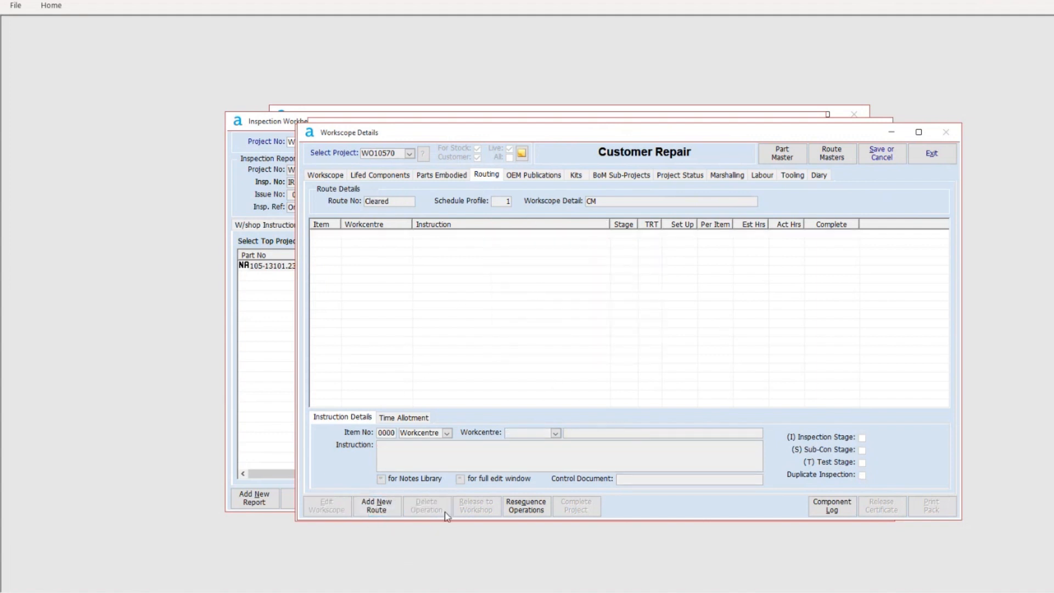
Add a new route to WO10570 using the standard route master
{"action": "left_click", "coordinate": [387, 512]}
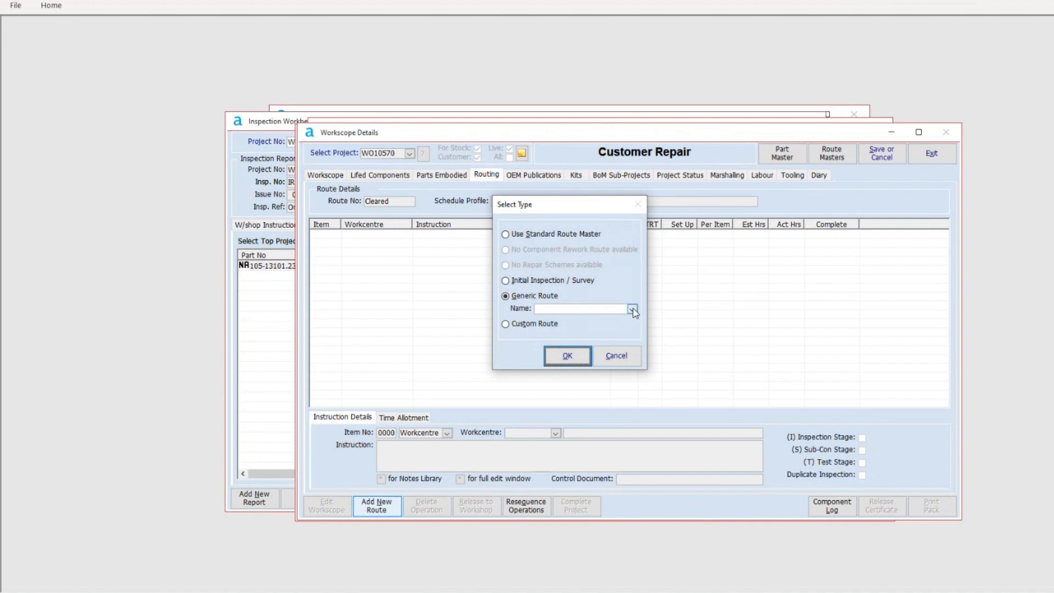
{"action": "left_click", "coordinate": [516, 327]}
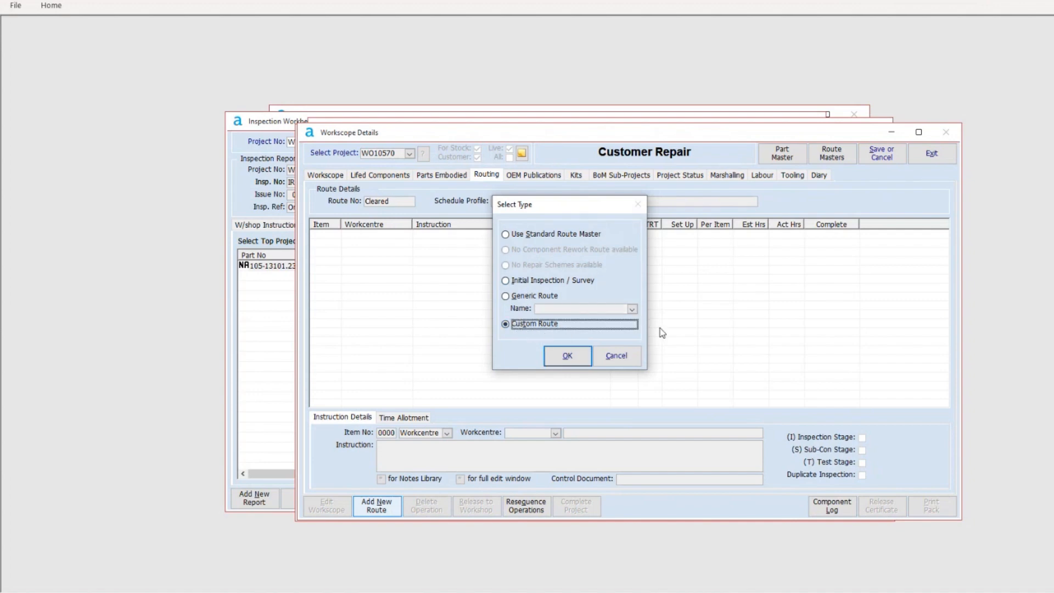
{"action": "left_click", "coordinate": [548, 234]}
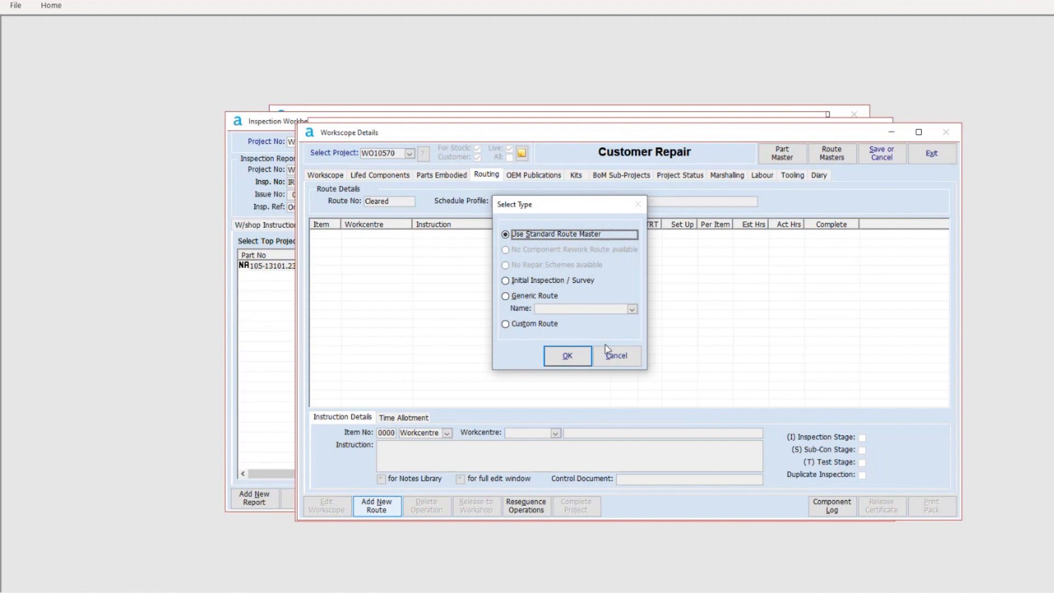
{"action": "left_click", "coordinate": [568, 357]}
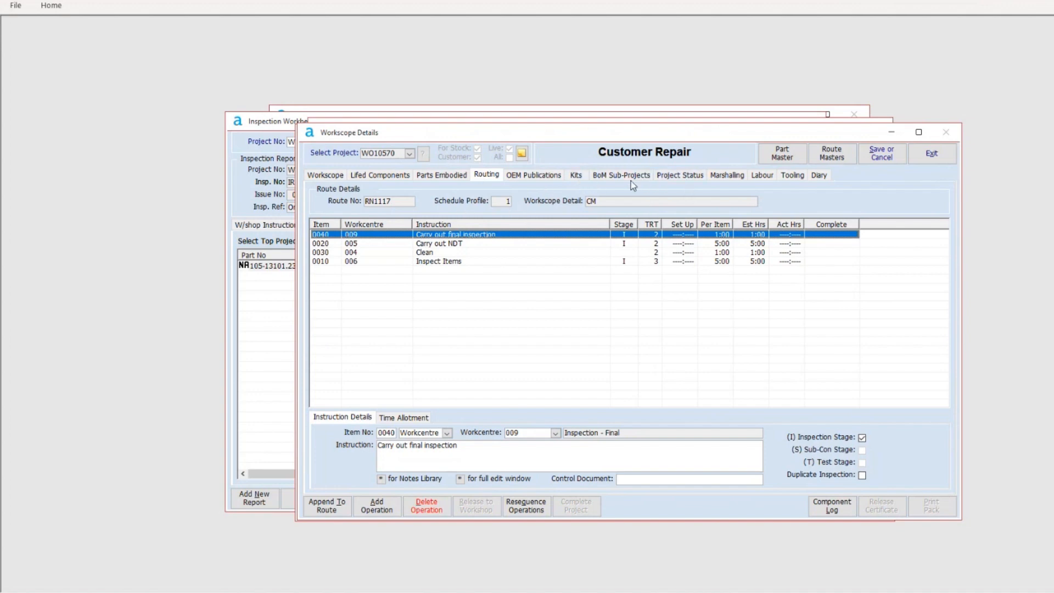
Review WO10570's project status, marshalling list and embodied parts
{"action": "left_click", "coordinate": [666, 174]}
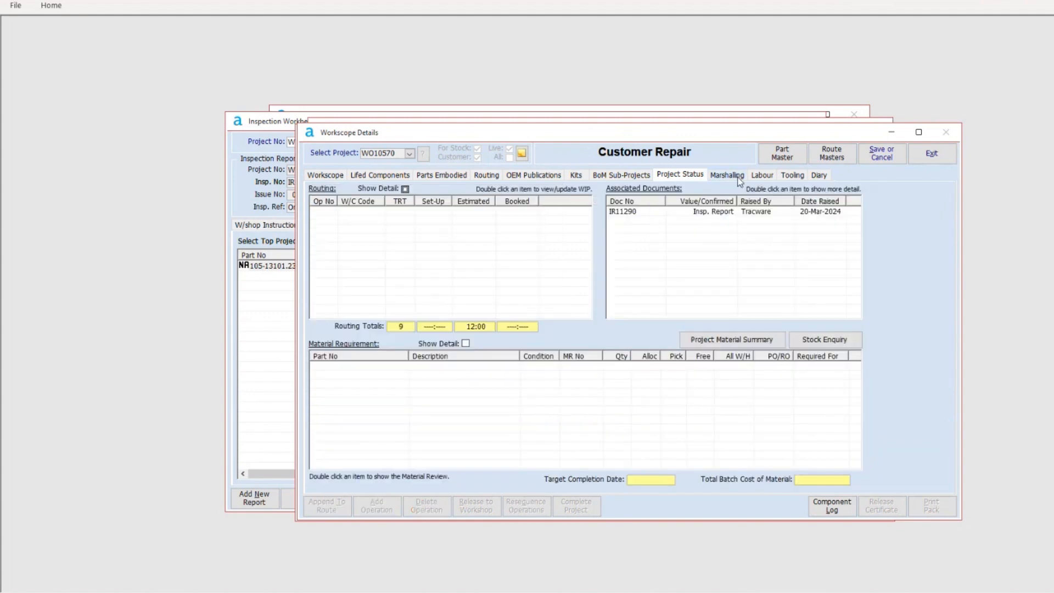
{"action": "left_click", "coordinate": [739, 179]}
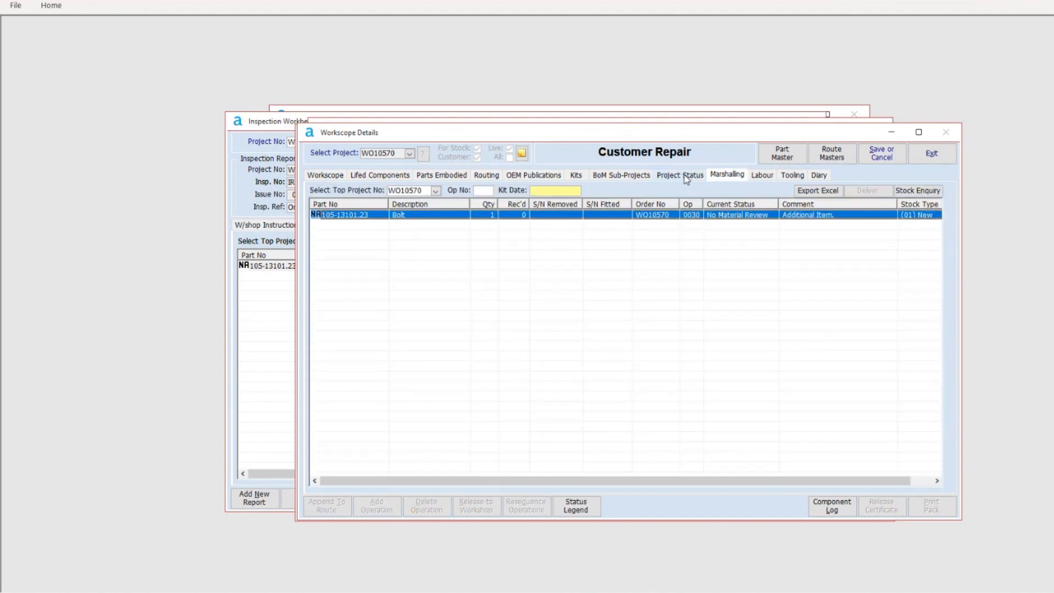
{"action": "left_click", "coordinate": [686, 178]}
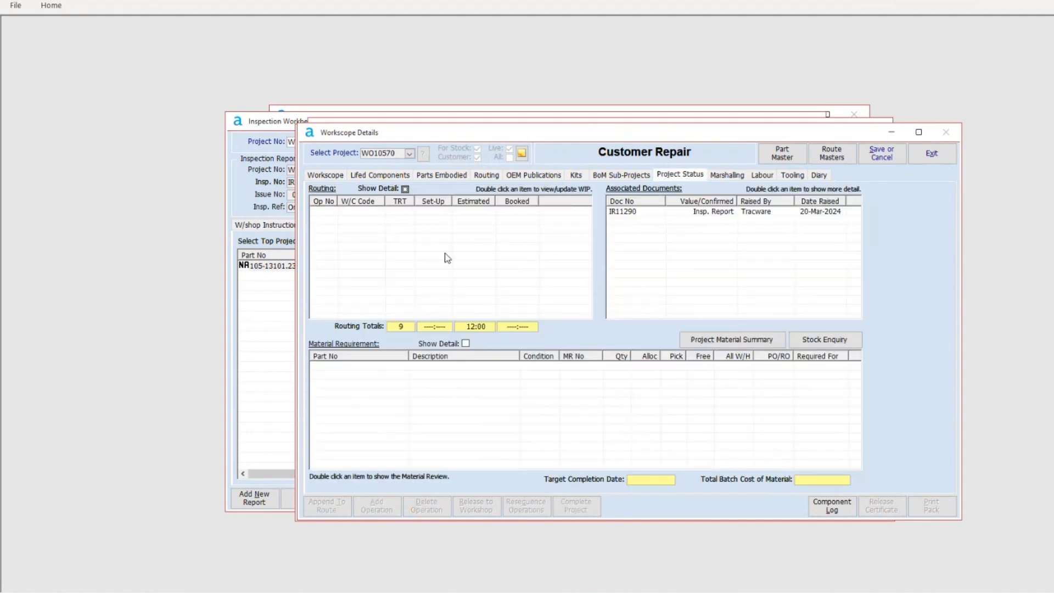
{"action": "left_click", "coordinate": [424, 177]}
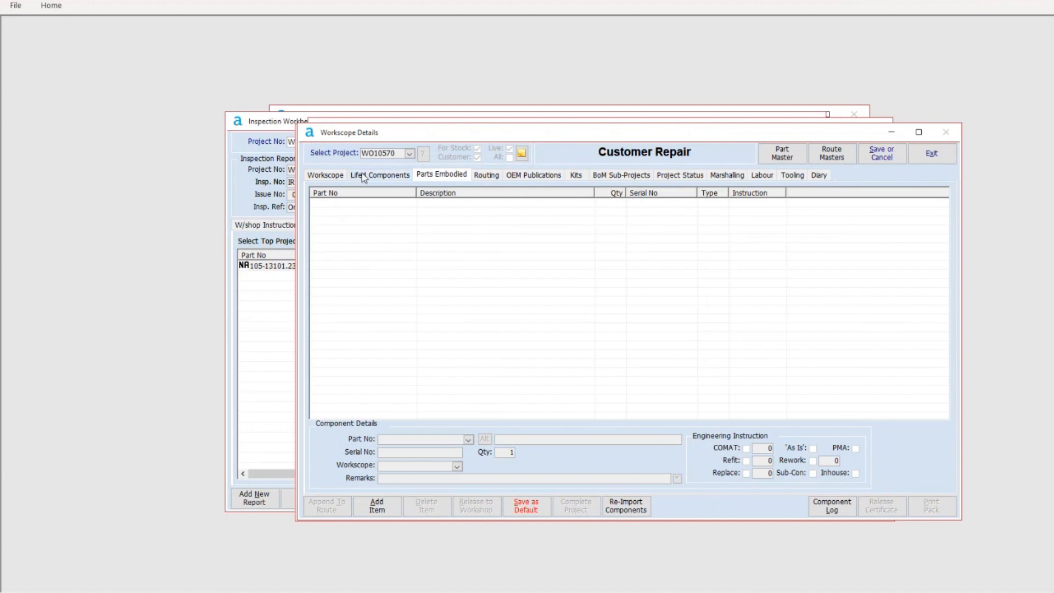
Check the available workscope types, select CM as the workscope detail for WO10570, and save the changes
{"action": "left_click", "coordinate": [326, 175]}
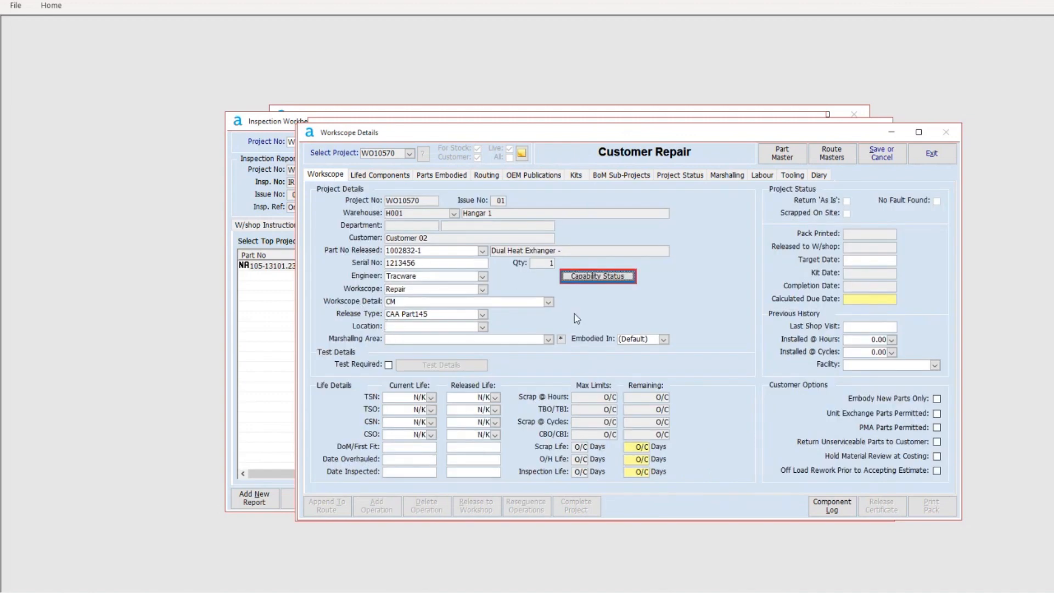
{"action": "left_click", "coordinate": [483, 292]}
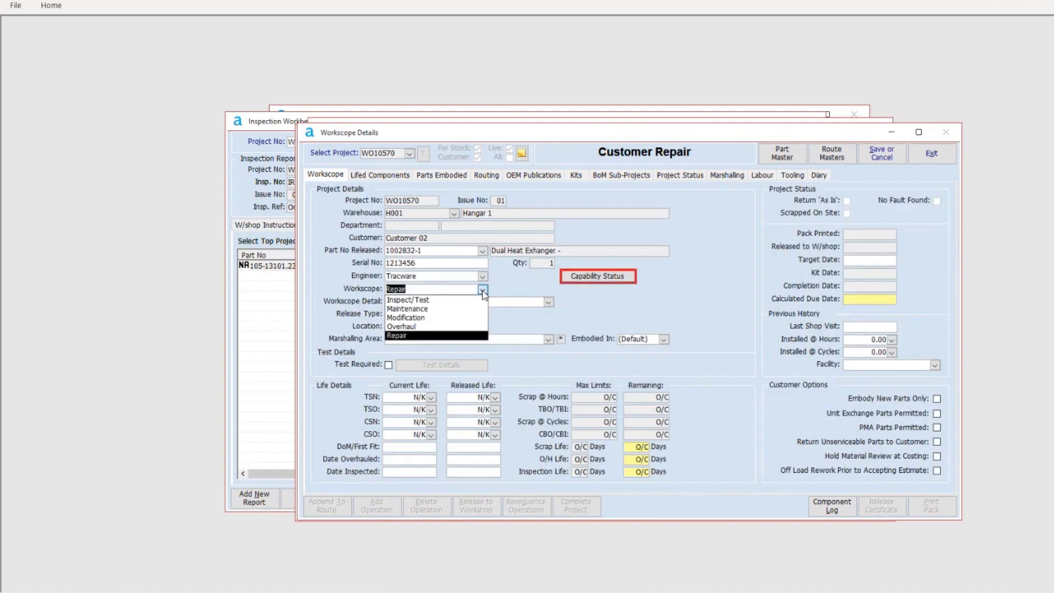
{"action": "left_click", "coordinate": [547, 302]}
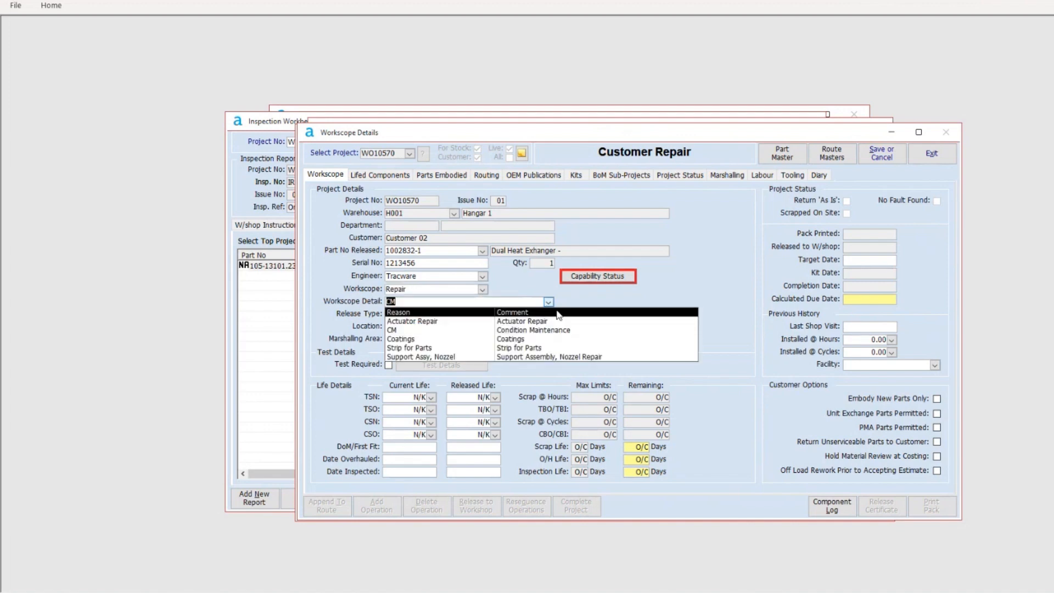
{"action": "left_click", "coordinate": [487, 332]}
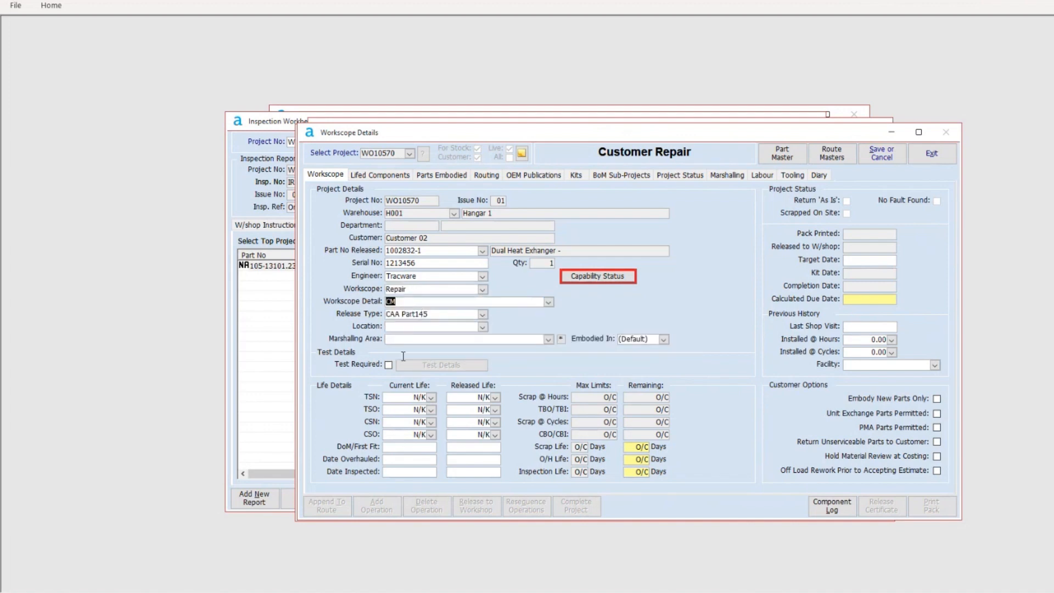
{"action": "left_click_drag", "start_coordinate": [459, 133], "coordinate": [410, 134]}
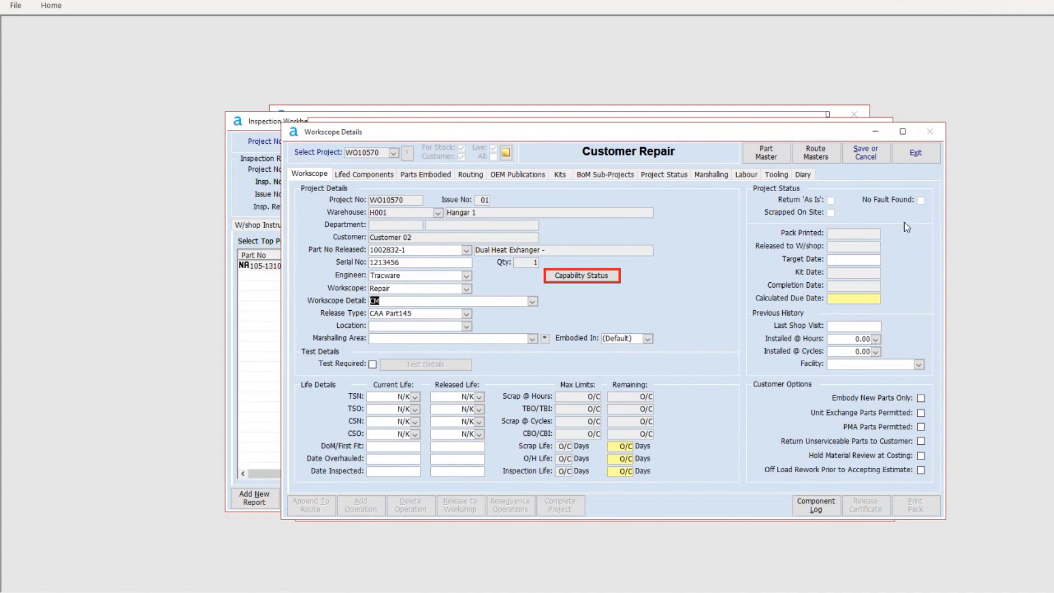
{"action": "left_click", "coordinate": [866, 152]}
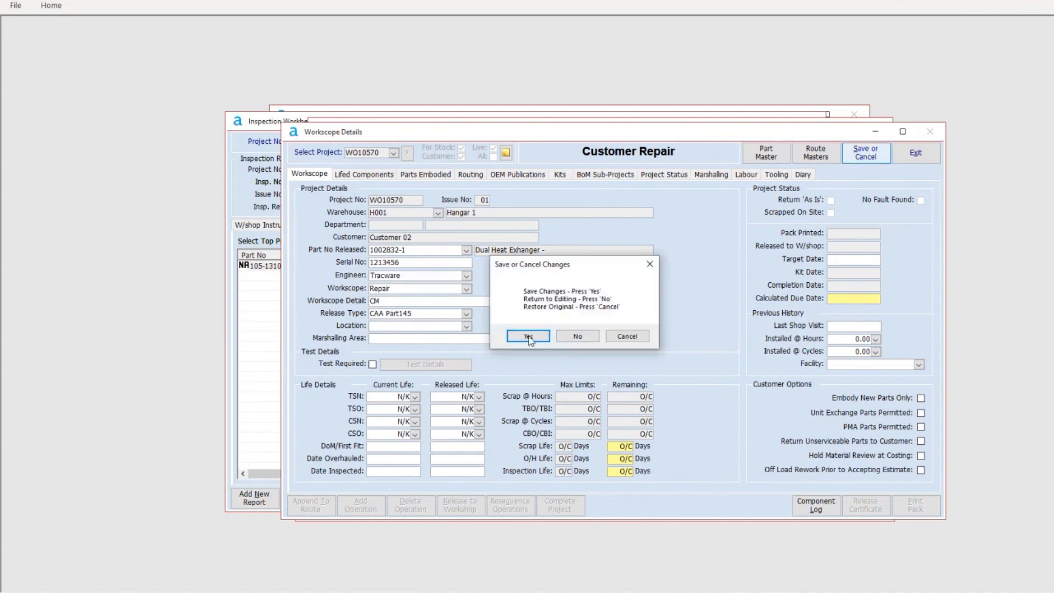
{"action": "left_click", "coordinate": [529, 337]}
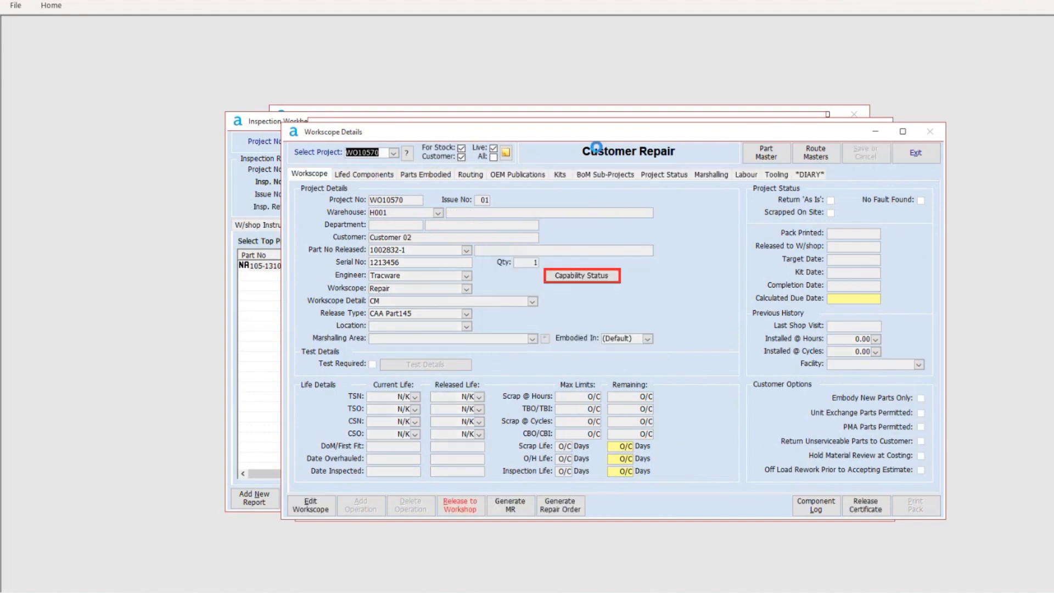
Release project WO10570 to the workshop
{"action": "mouse_move", "coordinate": [623, 137]}
{"action": "left_mouse_down"}
{"action": "mouse_move", "coordinate": [602, 129]}
{"action": "mouse_move", "coordinate": [611, 129]}
{"action": "left_mouse_up"}
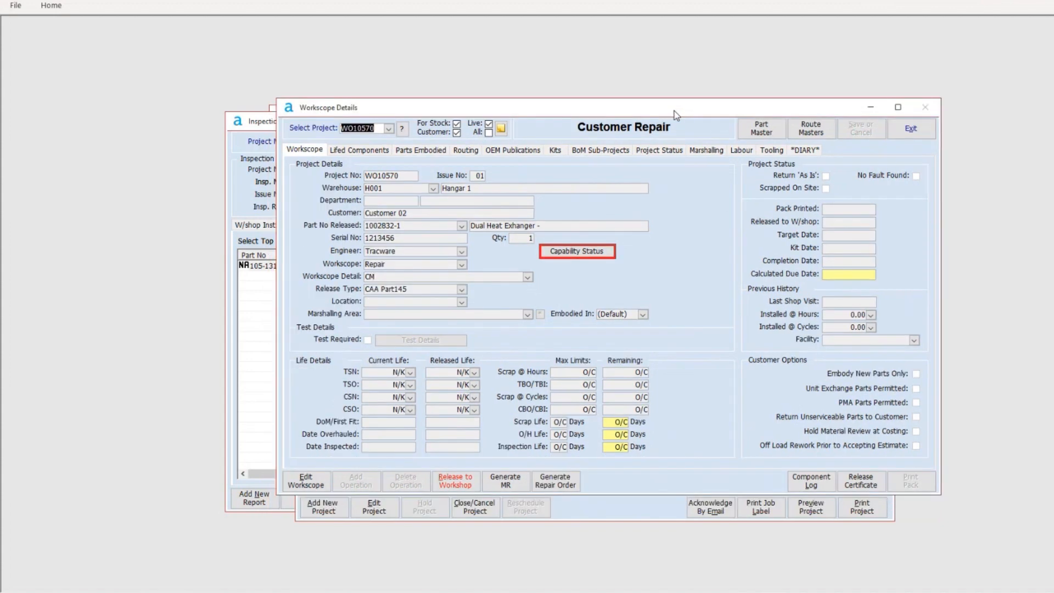
{"action": "left_click", "coordinate": [460, 487]}
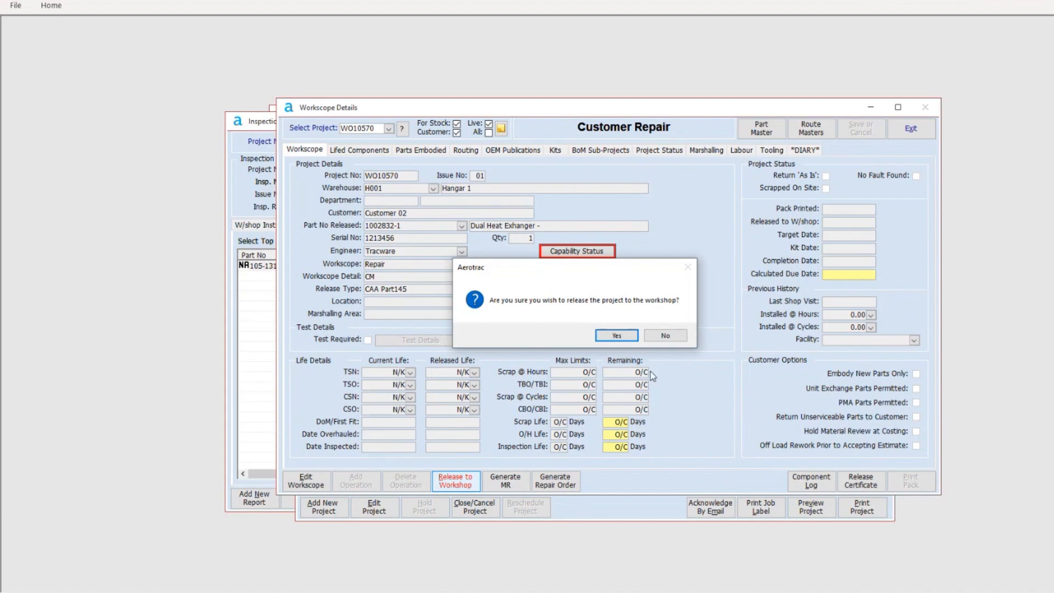
{"action": "left_click", "coordinate": [617, 336]}
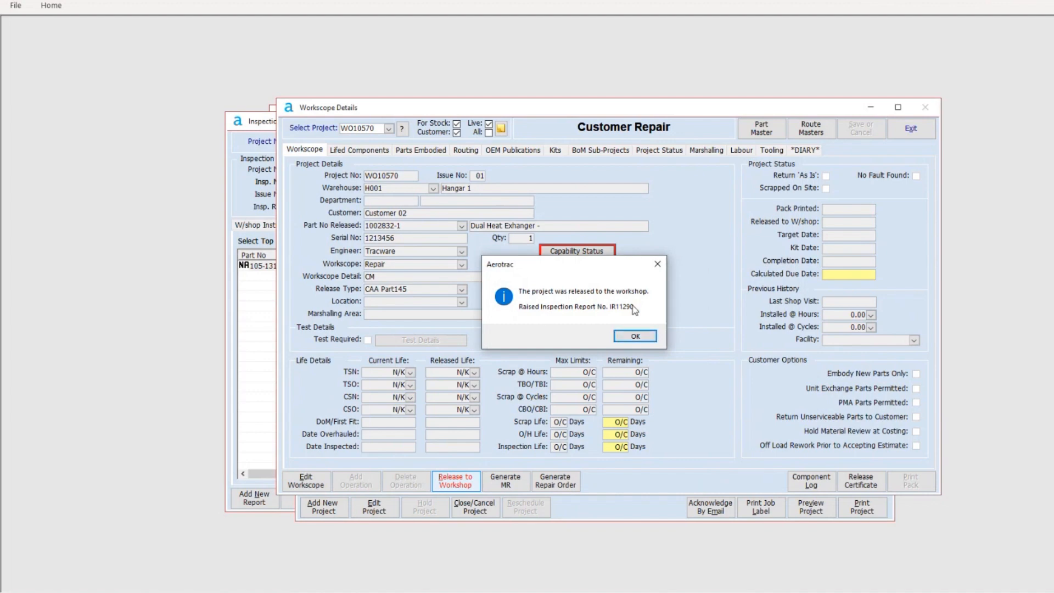
{"action": "left_click", "coordinate": [635, 337]}
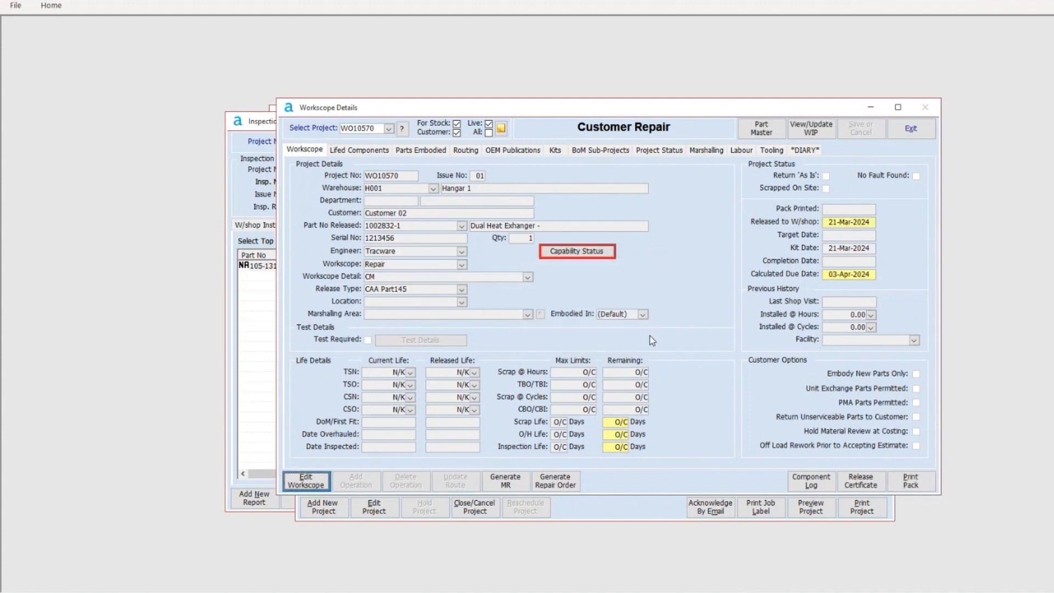
Open inspection report IR11290 from the project's associated documents and view its removed and required parts
{"action": "left_click", "coordinate": [657, 153]}
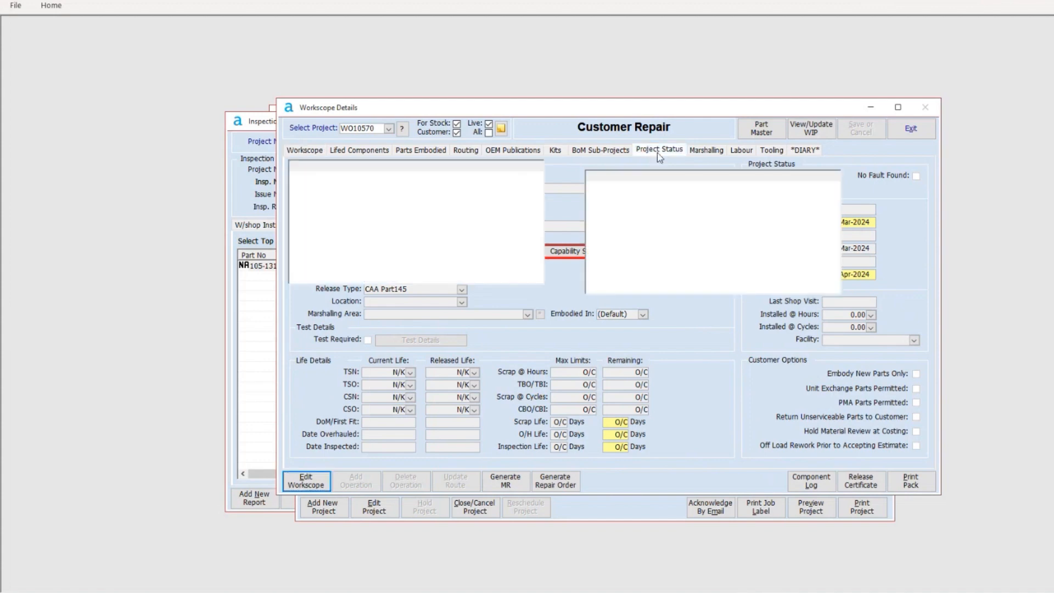
{"action": "left_click", "coordinate": [611, 190]}
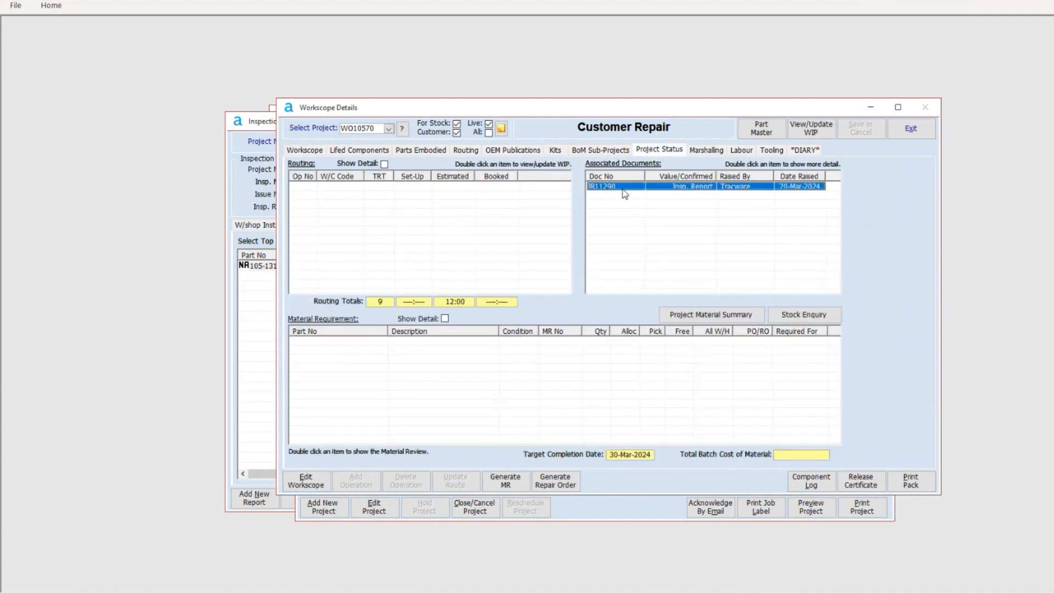
{"action": "double_click", "coordinate": [607, 187]}
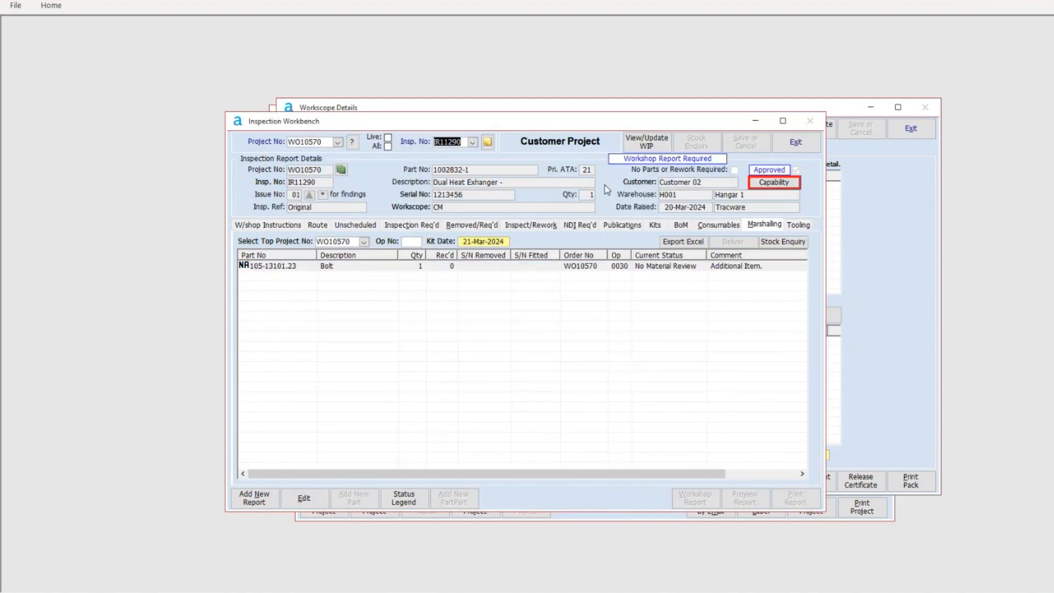
{"action": "left_click_drag", "start_coordinate": [499, 125], "coordinate": [554, 123]}
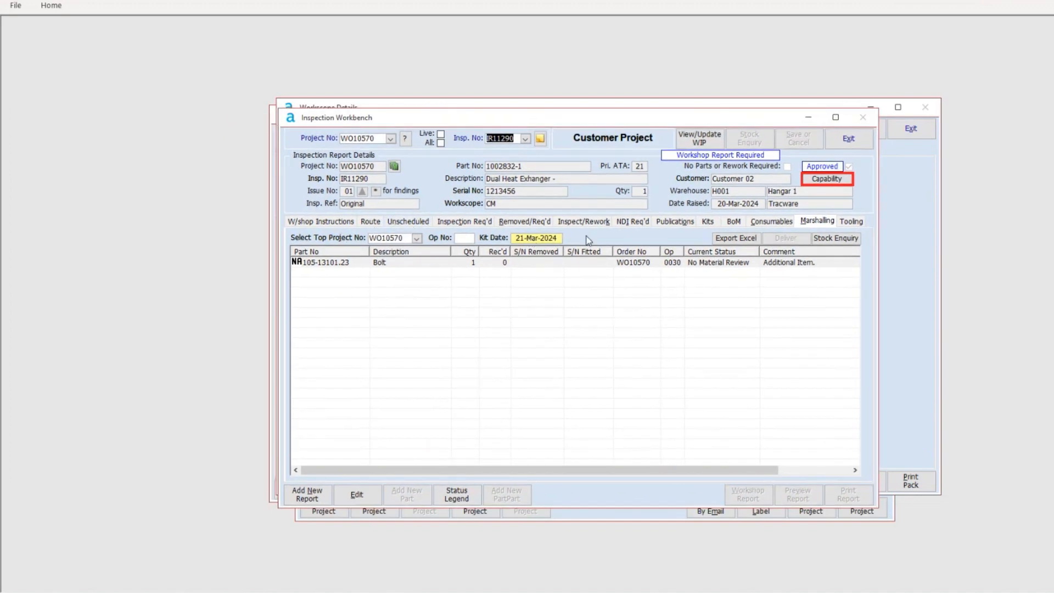
{"action": "left_click", "coordinate": [530, 222]}
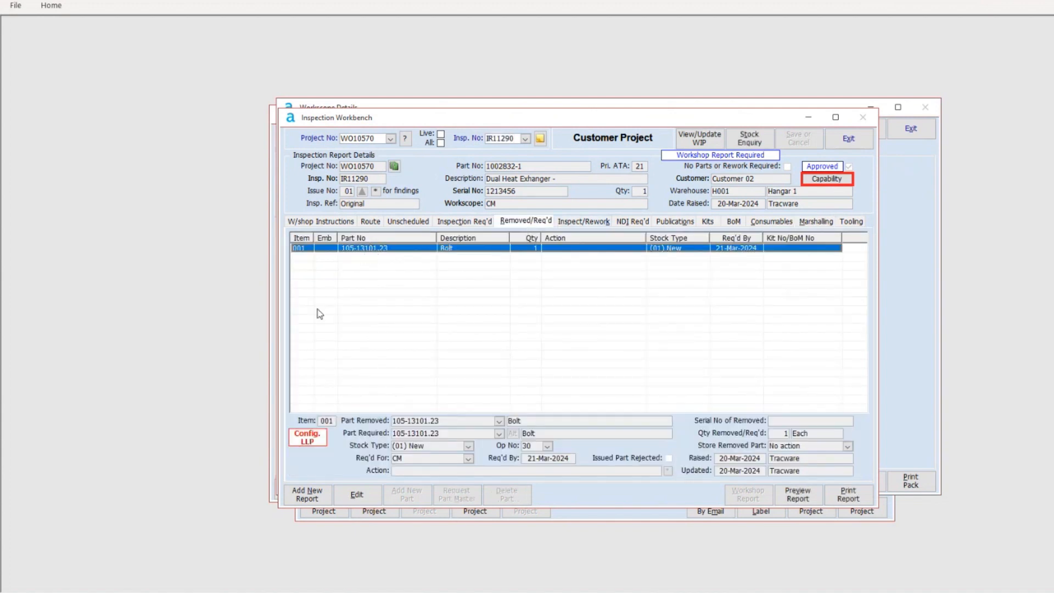
{"action": "left_click", "coordinate": [357, 496]}
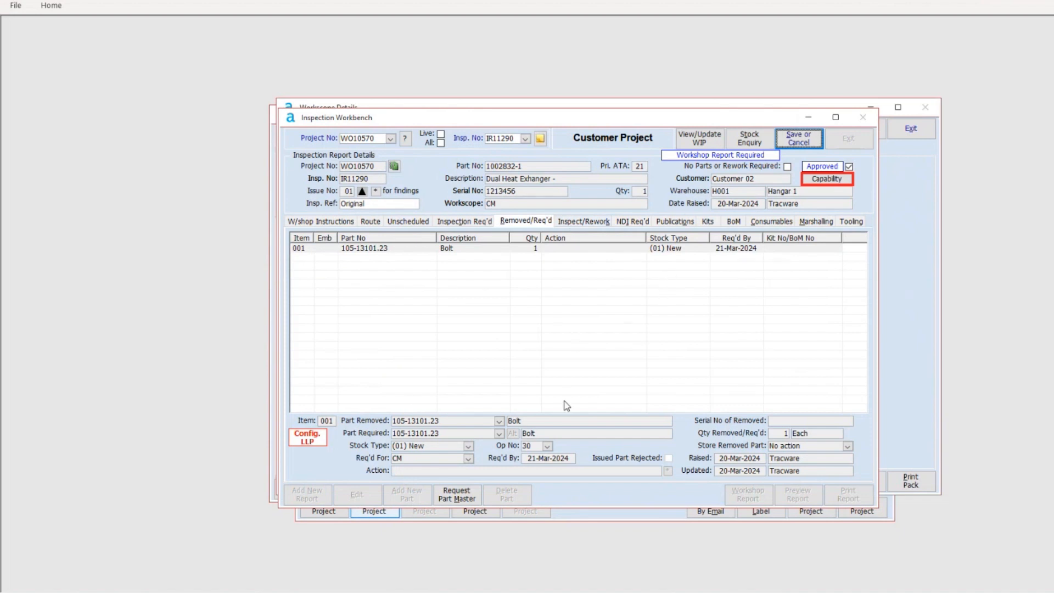
{"action": "left_click", "coordinate": [394, 386]}
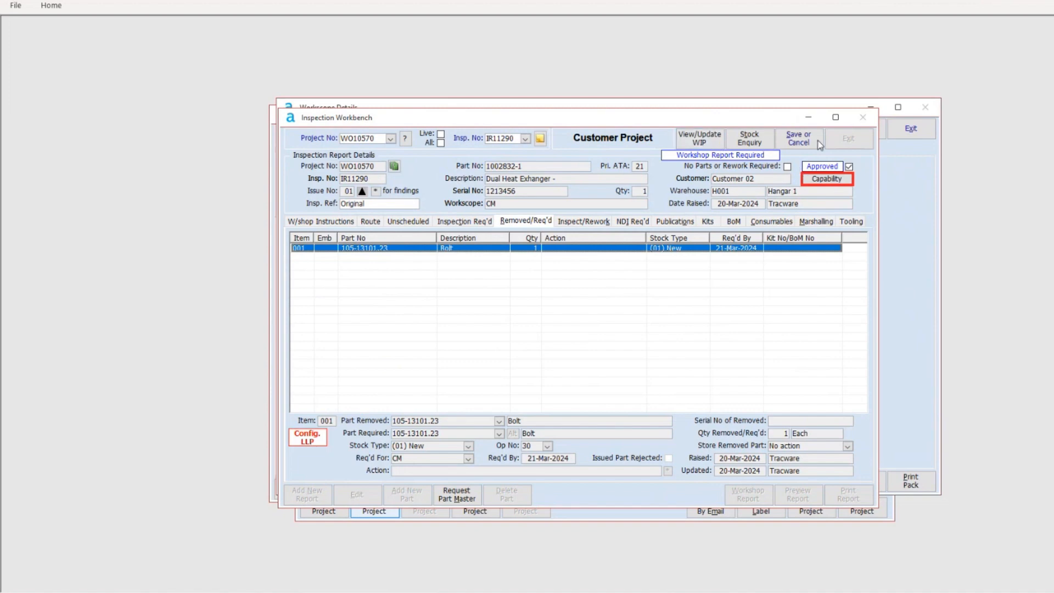
{"action": "left_click", "coordinate": [799, 139]}
{"action": "left_click", "coordinate": [628, 336]}
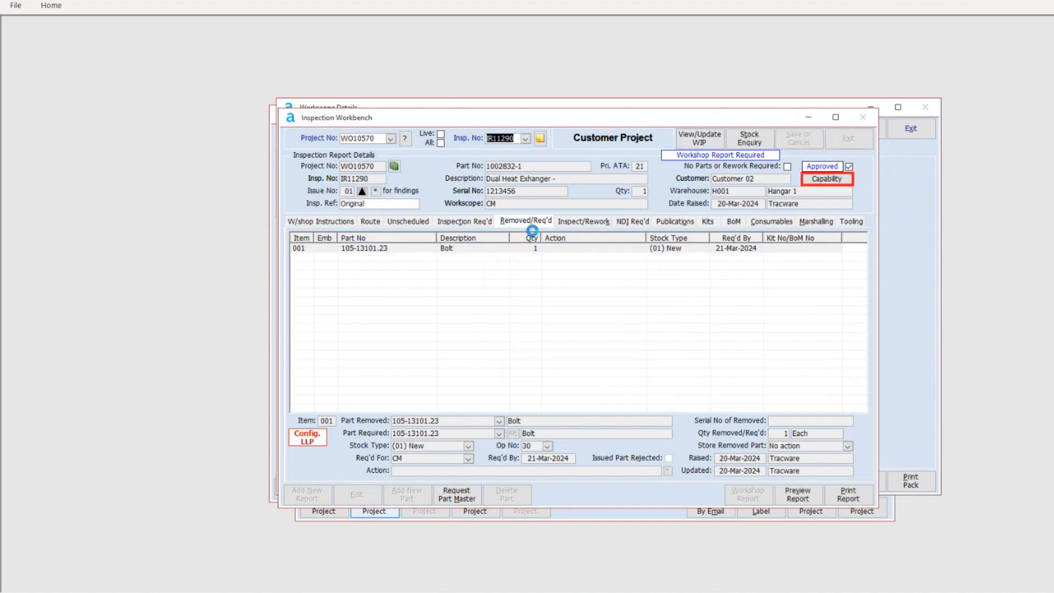
View the route operations in inspection report IR11290
{"action": "left_click", "coordinate": [379, 221]}
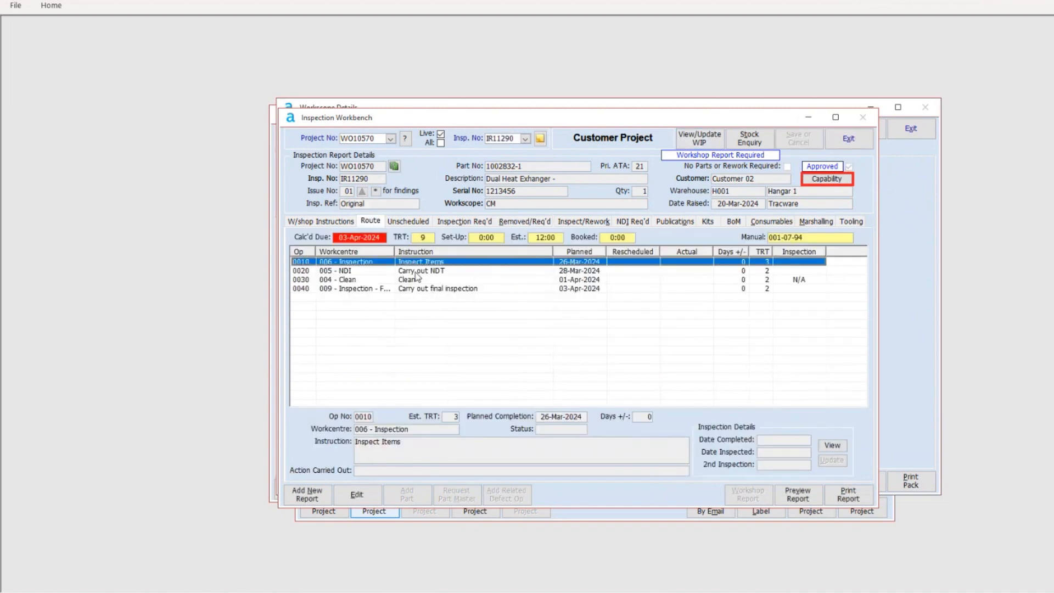
Examine the instructions, planned dates and turnaround times of the route operations in inspection report IR11290
{"action": "left_click", "coordinate": [425, 272]}
{"action": "left_click", "coordinate": [427, 263]}
{"action": "left_click", "coordinate": [589, 272]}
{"action": "left_click", "coordinate": [581, 262]}
{"action": "left_click", "coordinate": [588, 271]}
{"action": "left_click", "coordinate": [587, 281]}
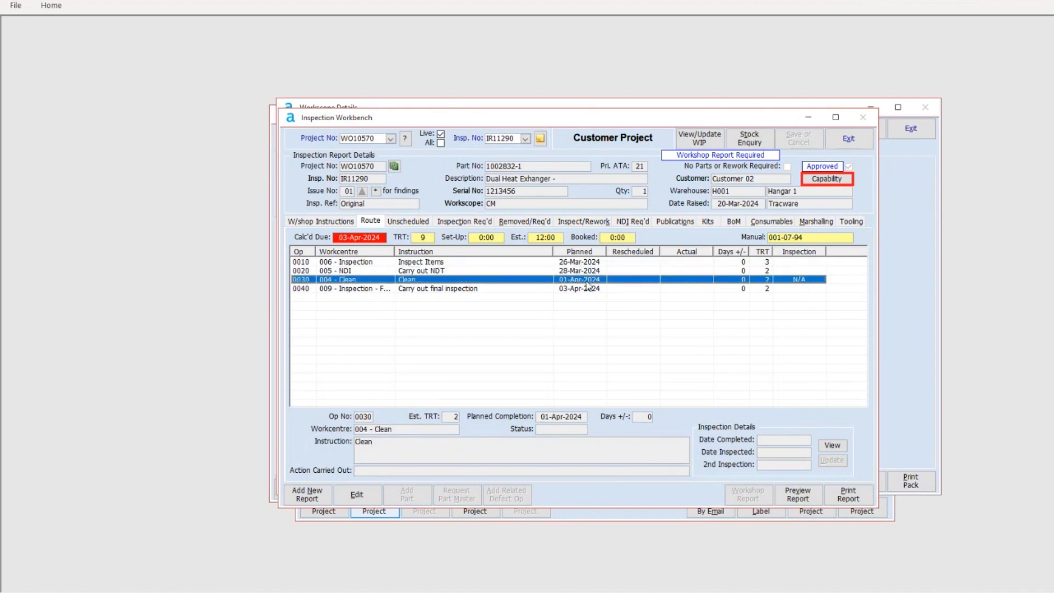
{"action": "left_click", "coordinate": [586, 290]}
{"action": "left_click", "coordinate": [771, 263]}
{"action": "left_click", "coordinate": [771, 271]}
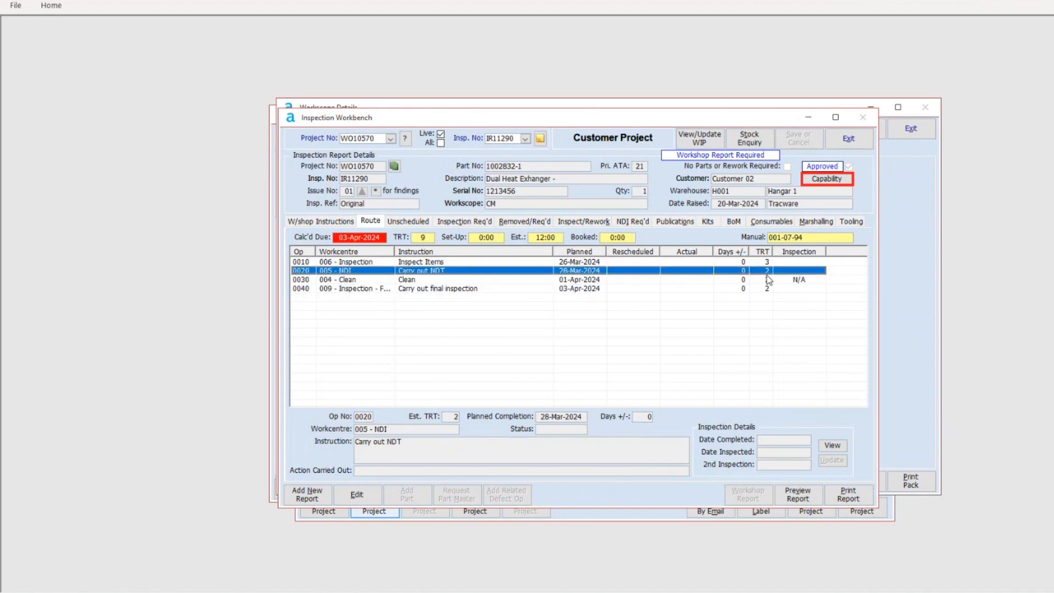
{"action": "left_click", "coordinate": [767, 281]}
{"action": "left_click", "coordinate": [766, 290]}
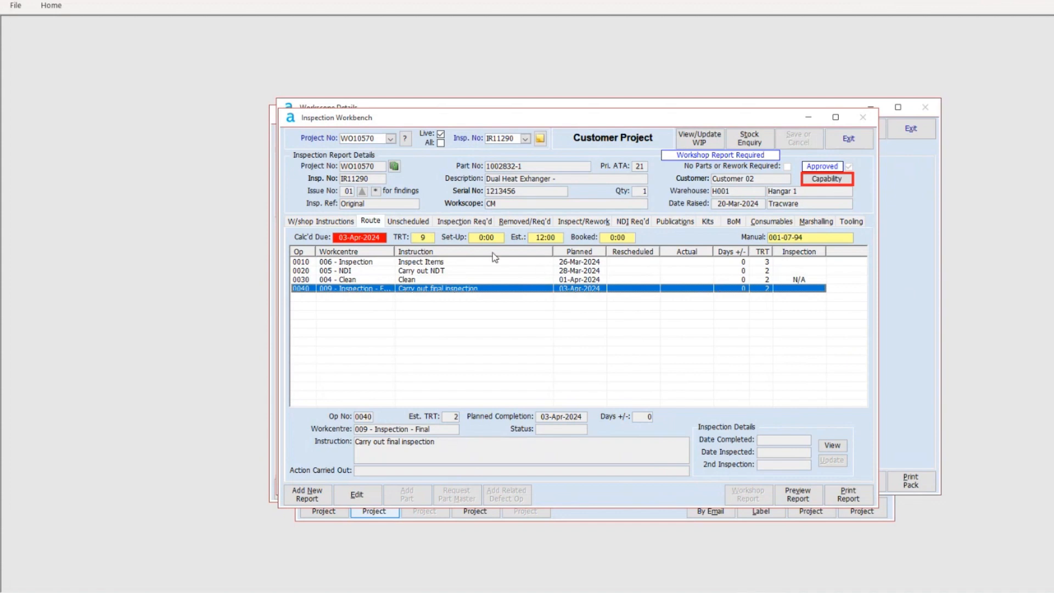
{"action": "left_click", "coordinate": [464, 263]}
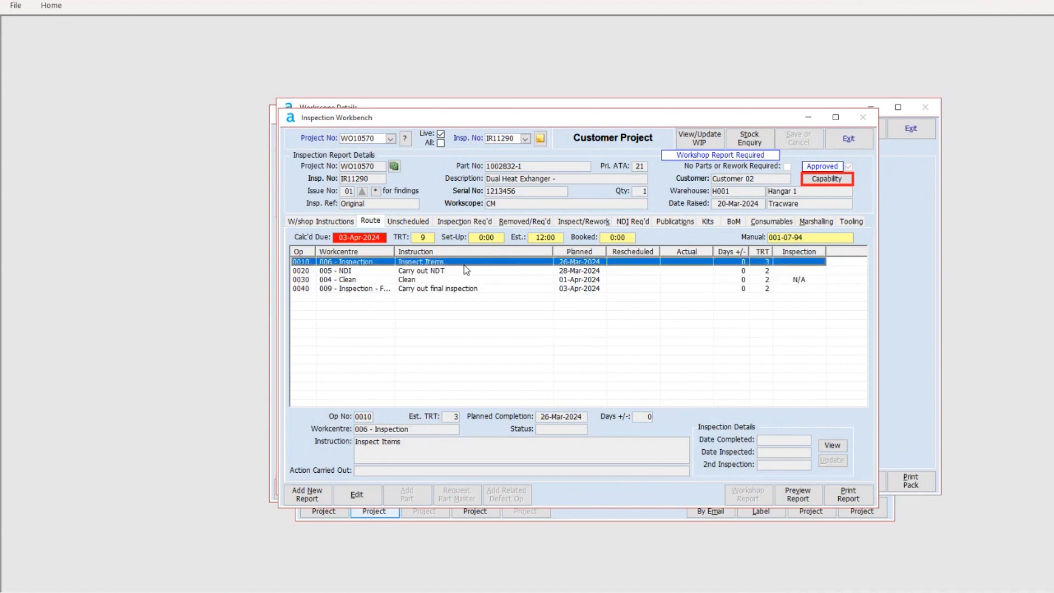
{"action": "left_click", "coordinate": [419, 280]}
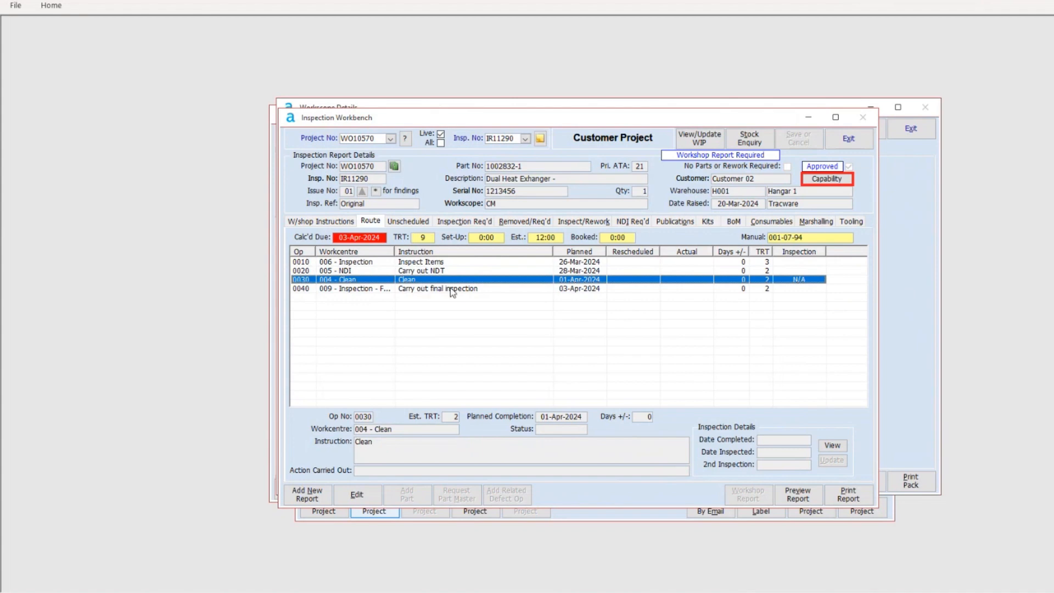
Compare the route with the unscheduled tasks, open the report for editing to view the task options, and discard the edit
{"action": "left_click", "coordinate": [408, 221]}
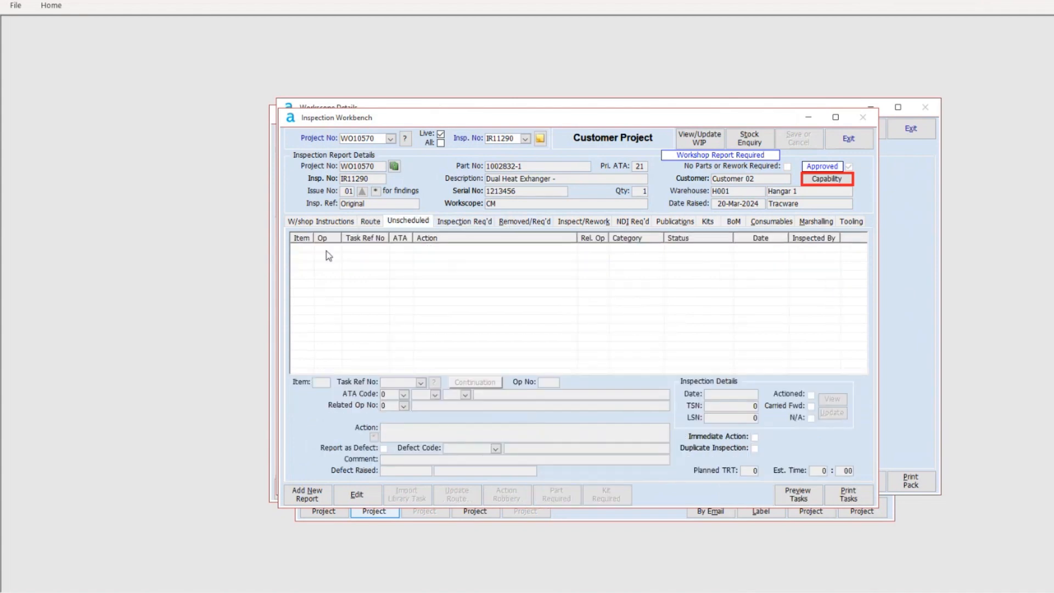
{"action": "left_click", "coordinate": [372, 221]}
{"action": "left_click", "coordinate": [352, 272]}
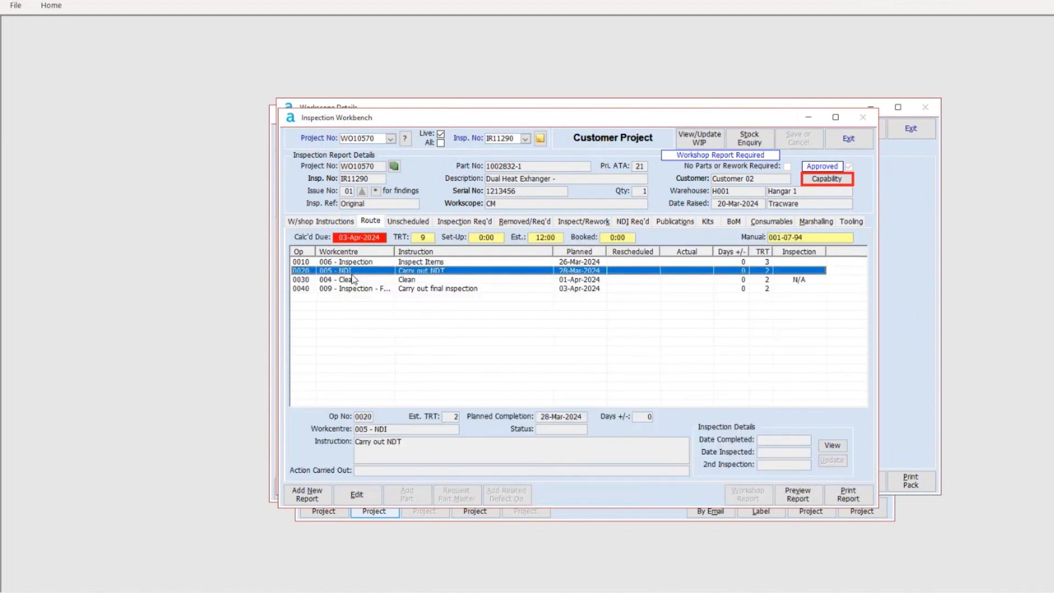
{"action": "left_click", "coordinate": [408, 280]}
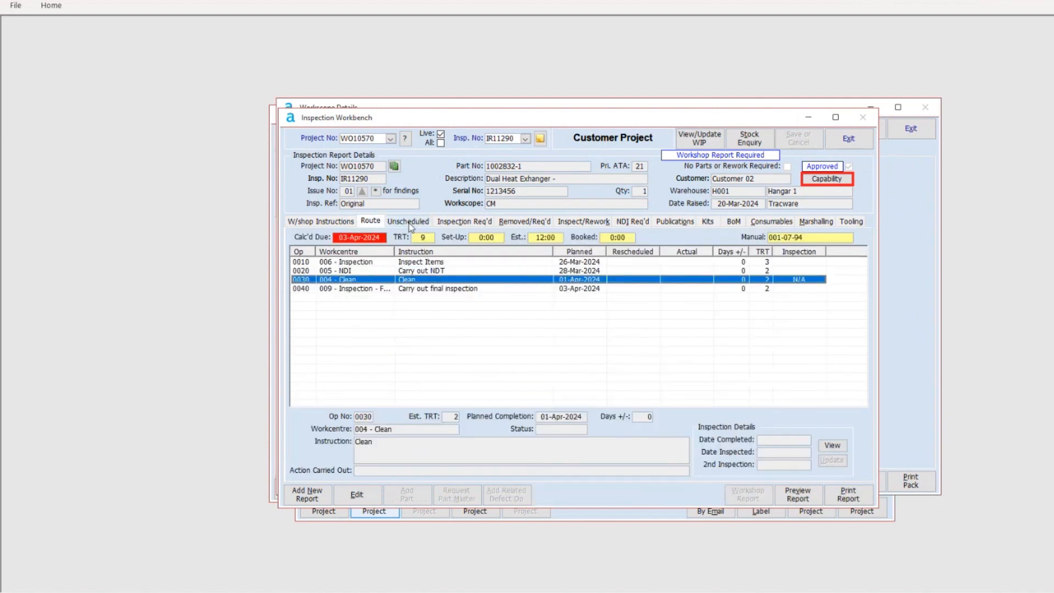
{"action": "left_click", "coordinate": [409, 223]}
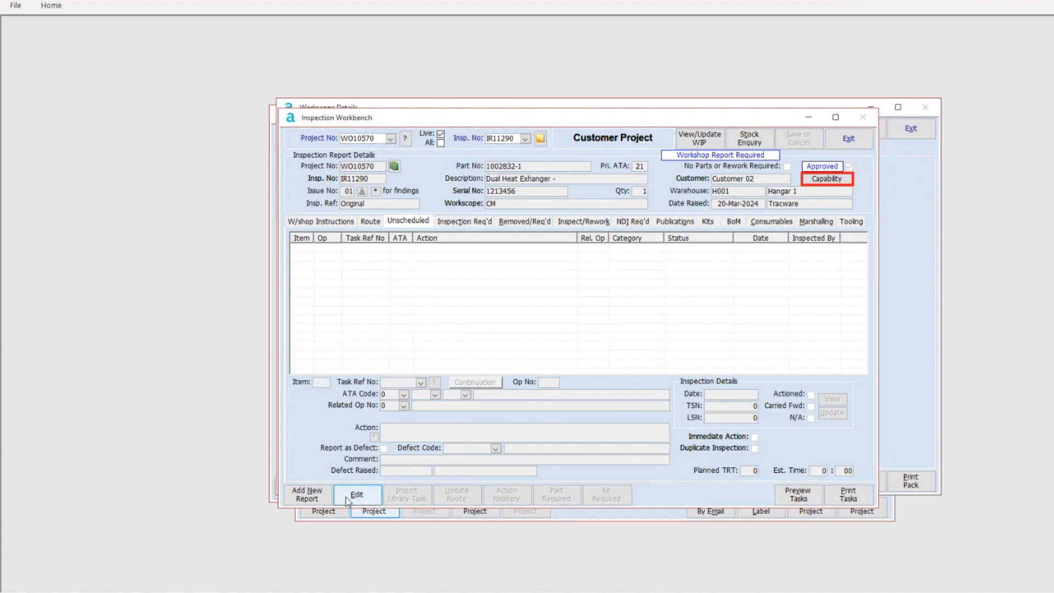
{"action": "left_click", "coordinate": [366, 500]}
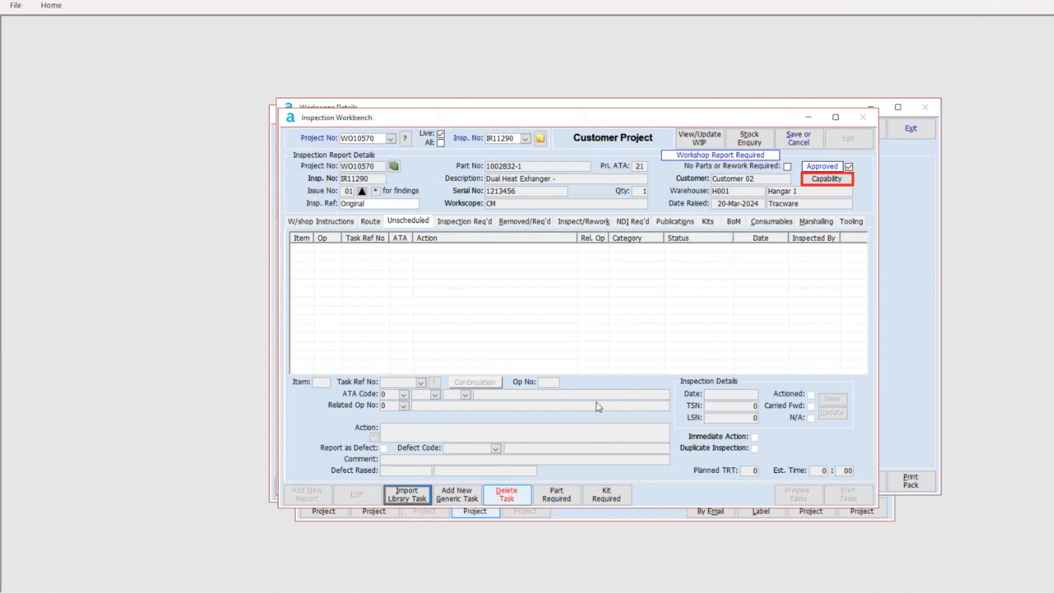
{"action": "left_click", "coordinate": [799, 138]}
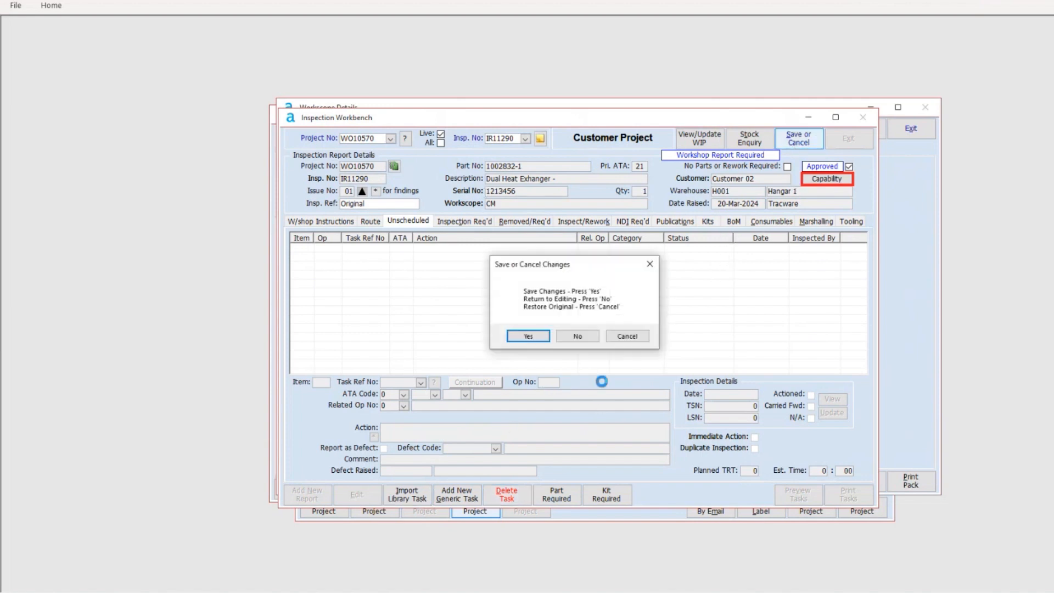
{"action": "left_click", "coordinate": [632, 334]}
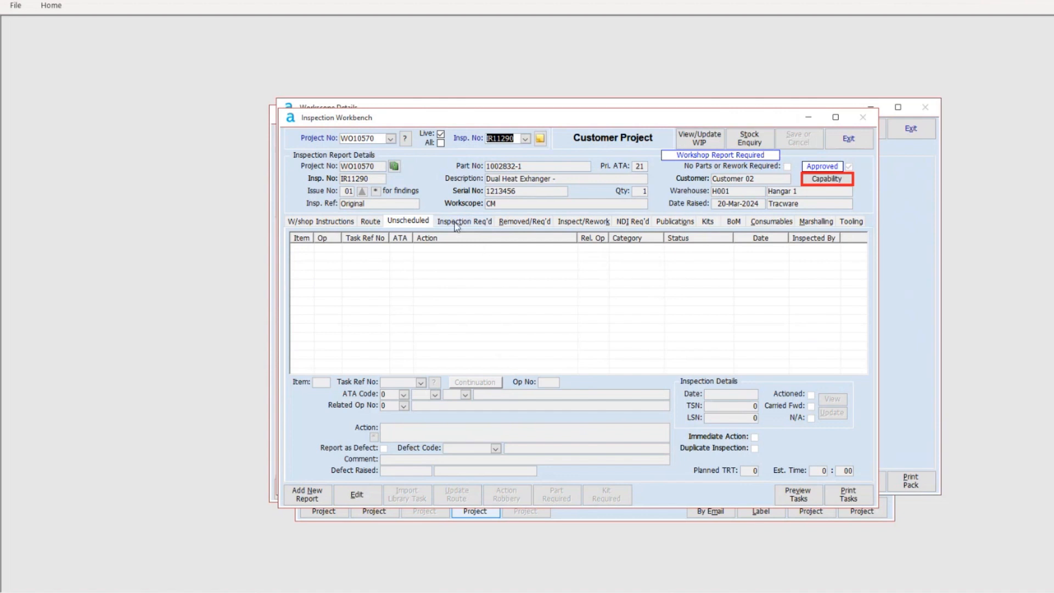
Check the report's removed and required parts, and close the inspection, workscope and project windows to return to the main menu
{"action": "left_click", "coordinate": [526, 222]}
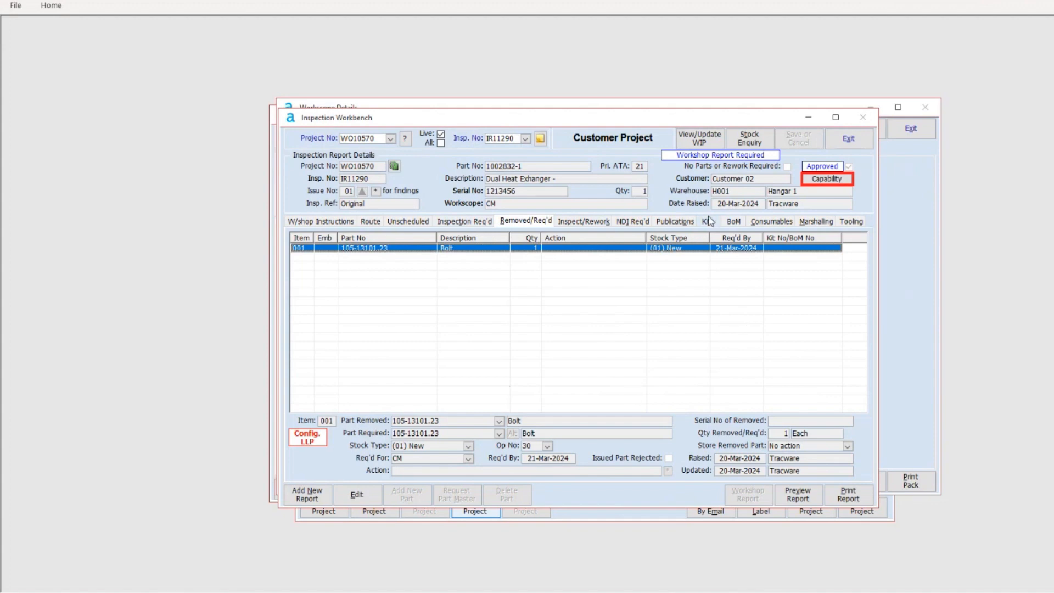
{"action": "mouse_move", "coordinate": [574, 124]}
{"action": "left_mouse_down"}
{"action": "mouse_move", "coordinate": [594, 127]}
{"action": "mouse_move", "coordinate": [571, 112]}
{"action": "mouse_move", "coordinate": [563, 138]}
{"action": "left_mouse_up"}
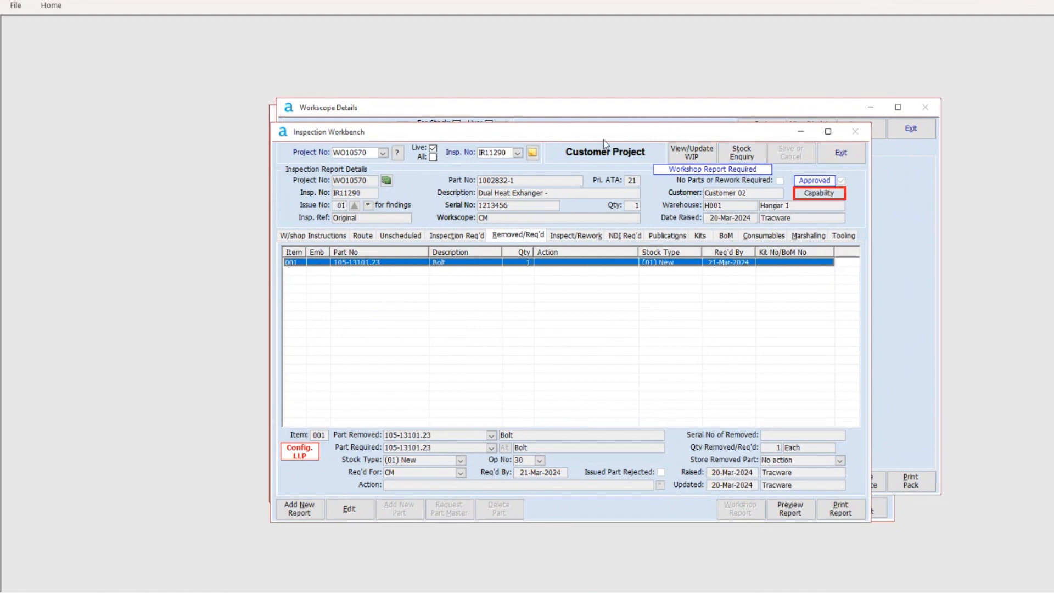
{"action": "left_click_drag", "start_coordinate": [728, 131], "coordinate": [758, 131]}
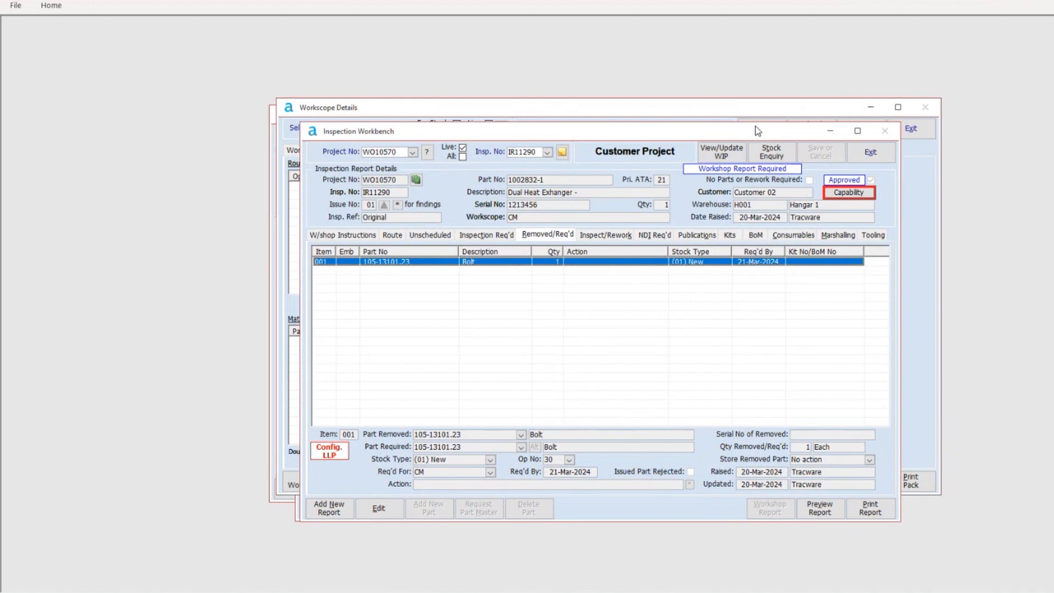
{"action": "left_click", "coordinate": [877, 156]}
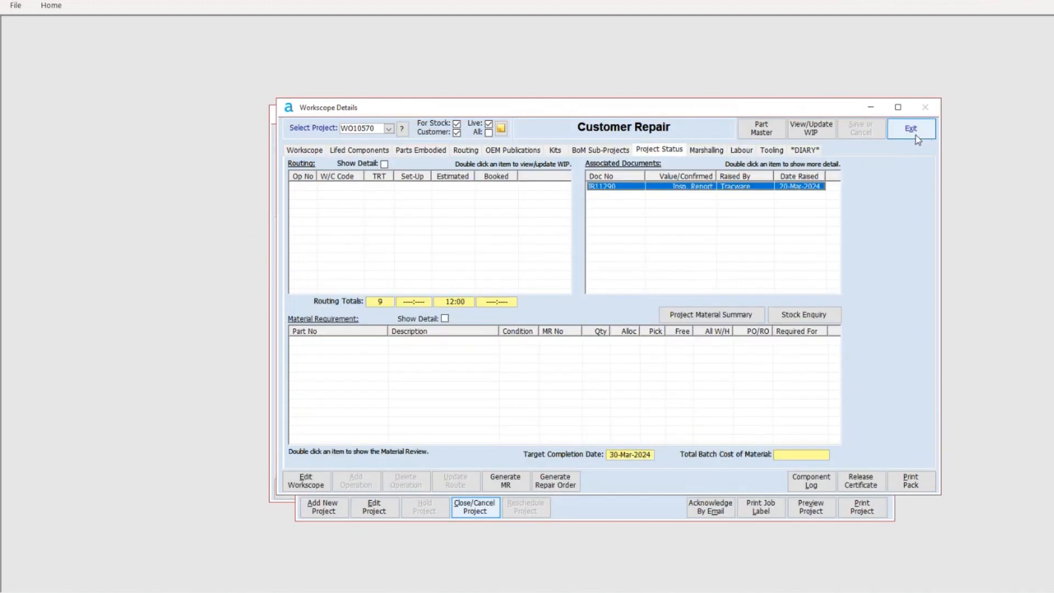
{"action": "left_click", "coordinate": [910, 129]}
{"action": "left_click", "coordinate": [860, 156]}
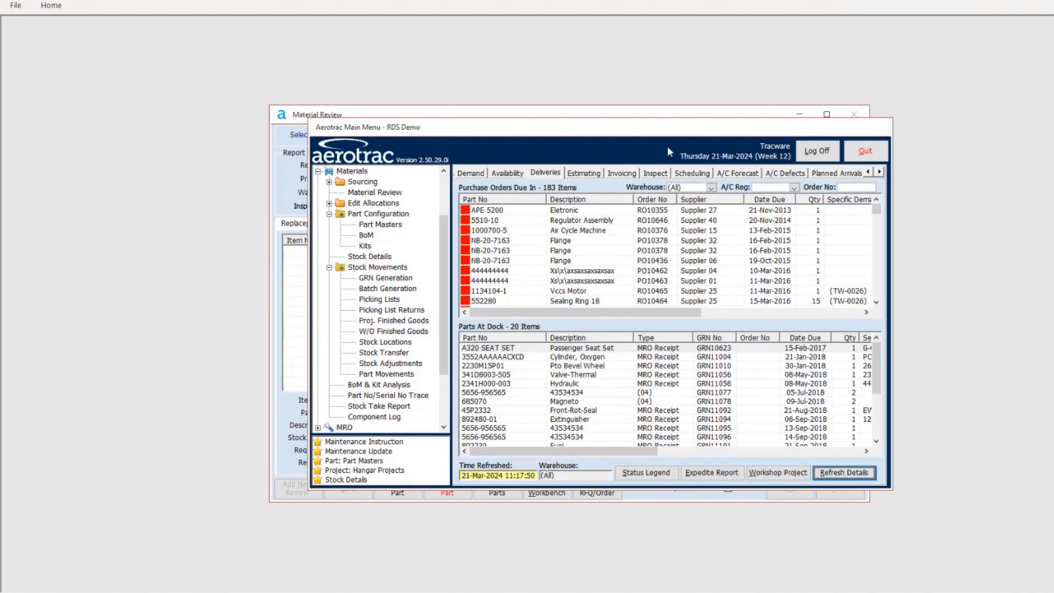
Display the parts requiring replacement from inspection and mark bolt 105-13101.23 for project WO10570
{"action": "left_click", "coordinate": [667, 176]}
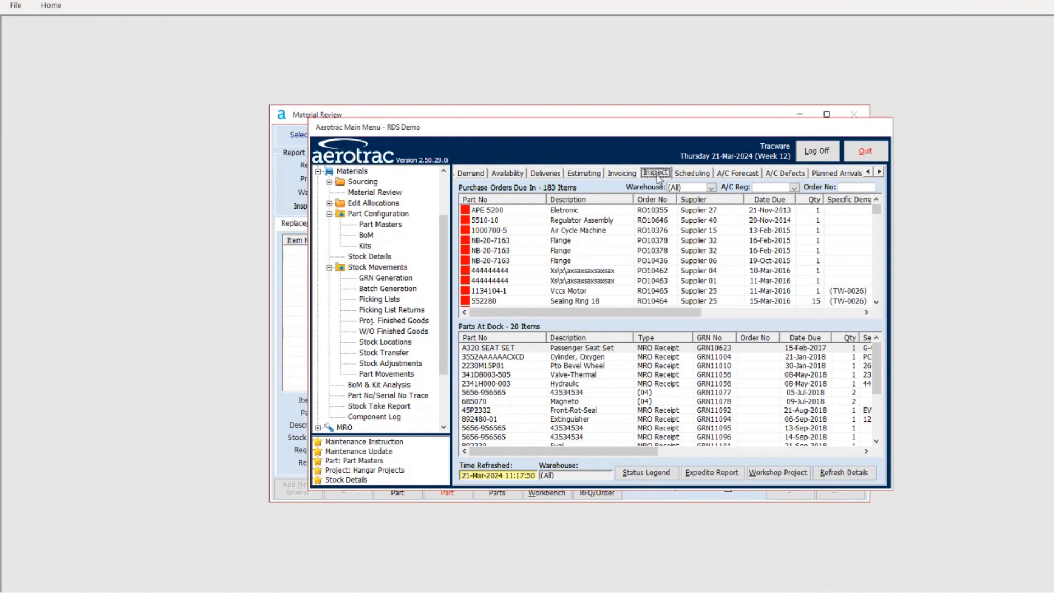
{"action": "left_click", "coordinate": [504, 213]}
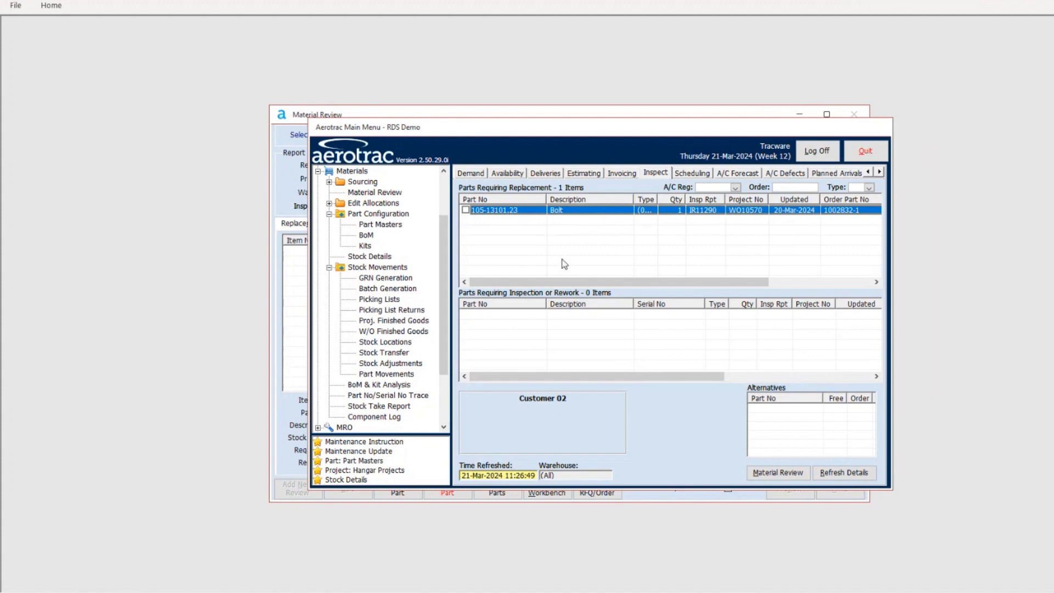
{"action": "left_click", "coordinate": [466, 211]}
{"action": "left_click_drag", "start_coordinate": [642, 132], "coordinate": [619, 136]}
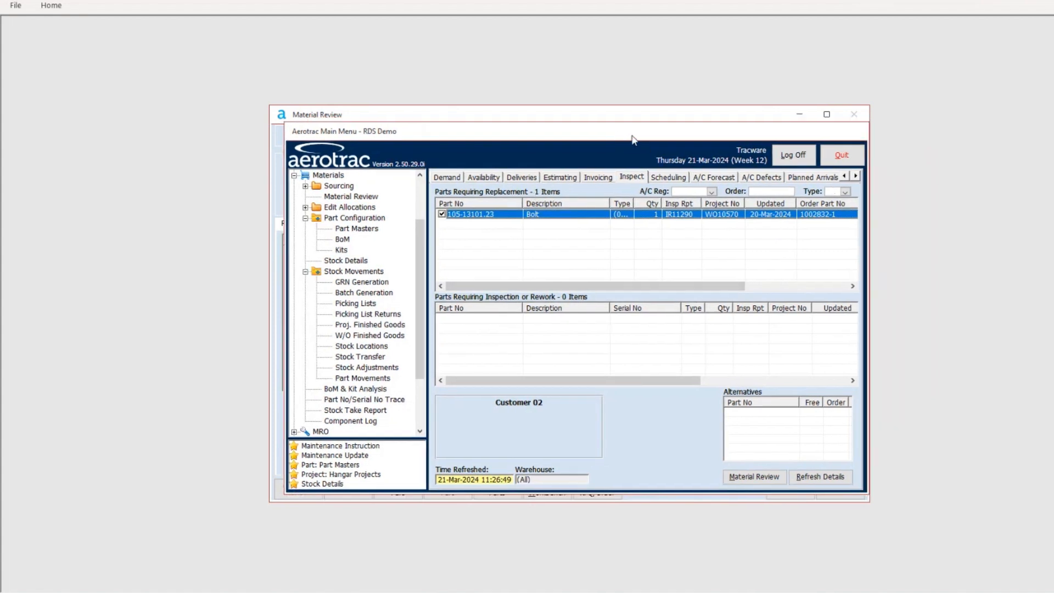
{"action": "left_click_drag", "start_coordinate": [636, 138], "coordinate": [640, 141]}
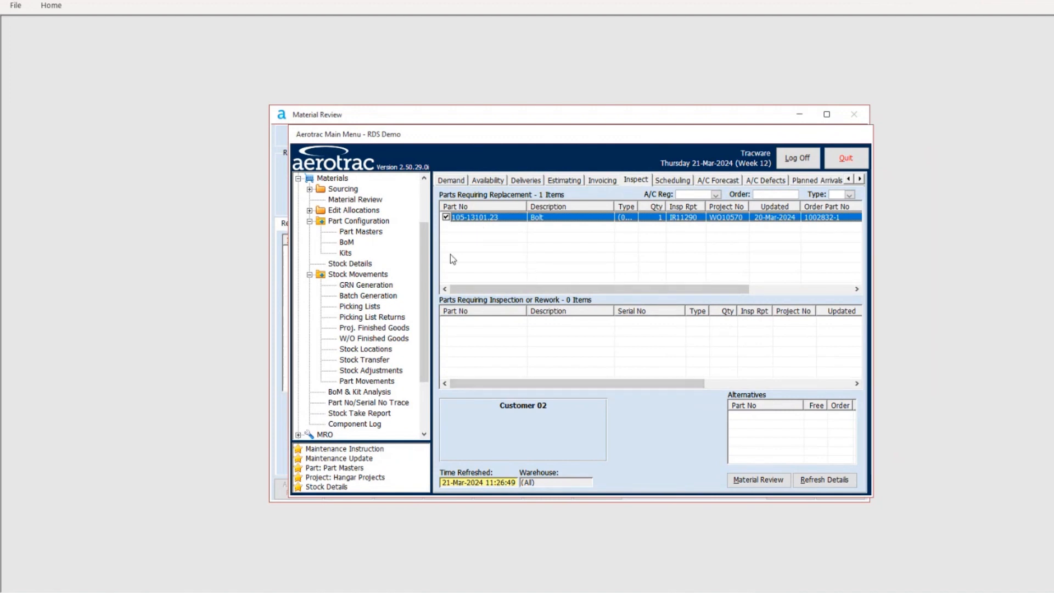
Try to raise a material review for the marked bolt, cancel the unsaved review already open, and close its window
{"action": "left_click", "coordinate": [760, 483]}
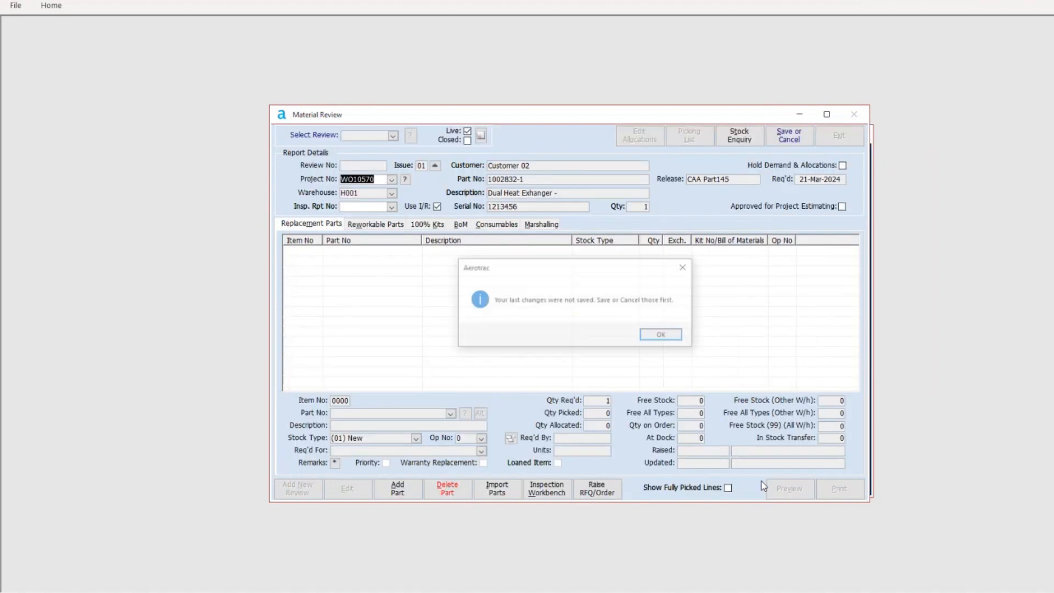
{"action": "left_click", "coordinate": [664, 336]}
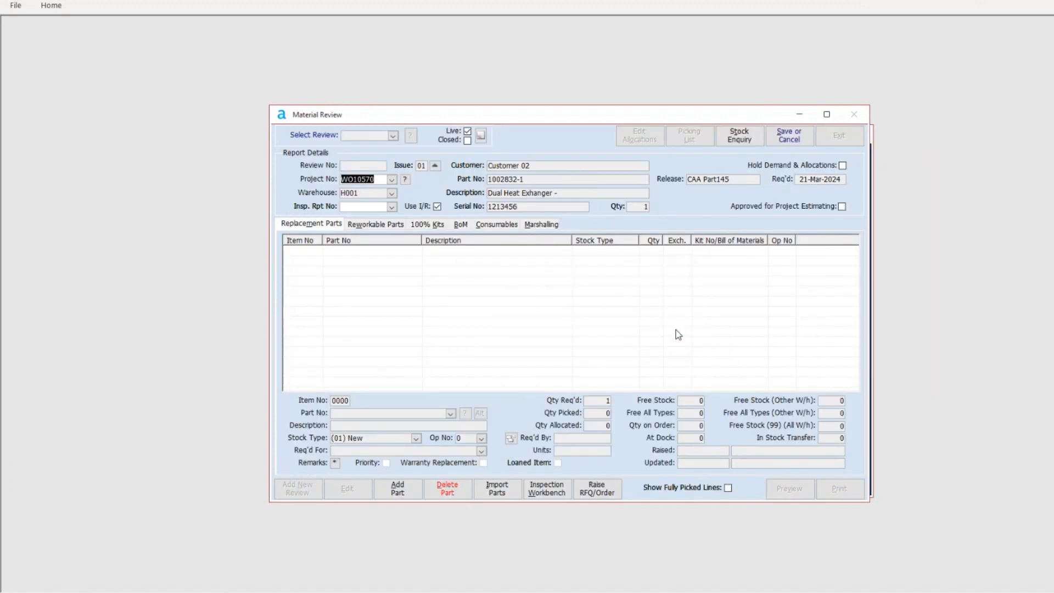
{"action": "left_click", "coordinate": [794, 141]}
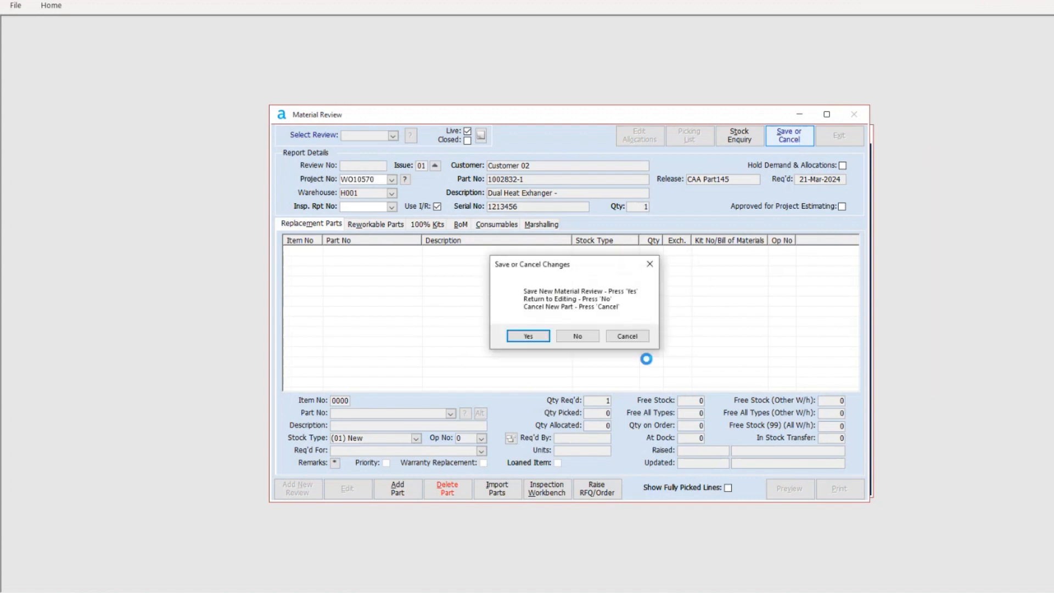
{"action": "left_click", "coordinate": [630, 336]}
{"action": "left_click", "coordinate": [838, 137]}
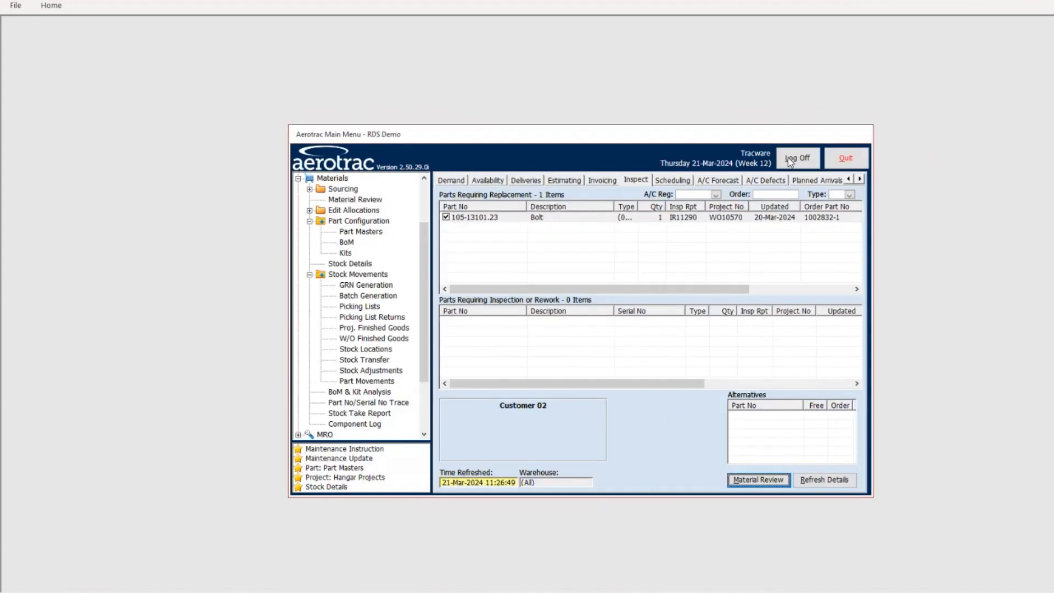
Start a material review for bolt 105-13101.23 on WO10570 and check its inspection report, required-for and operation details
{"action": "left_click", "coordinate": [446, 218]}
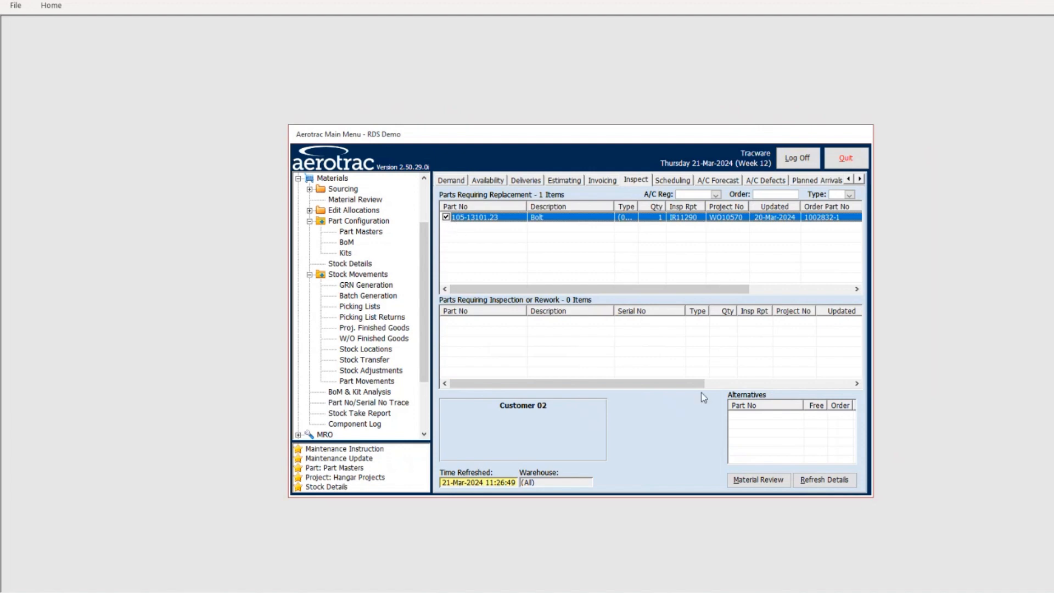
{"action": "left_click", "coordinate": [758, 481]}
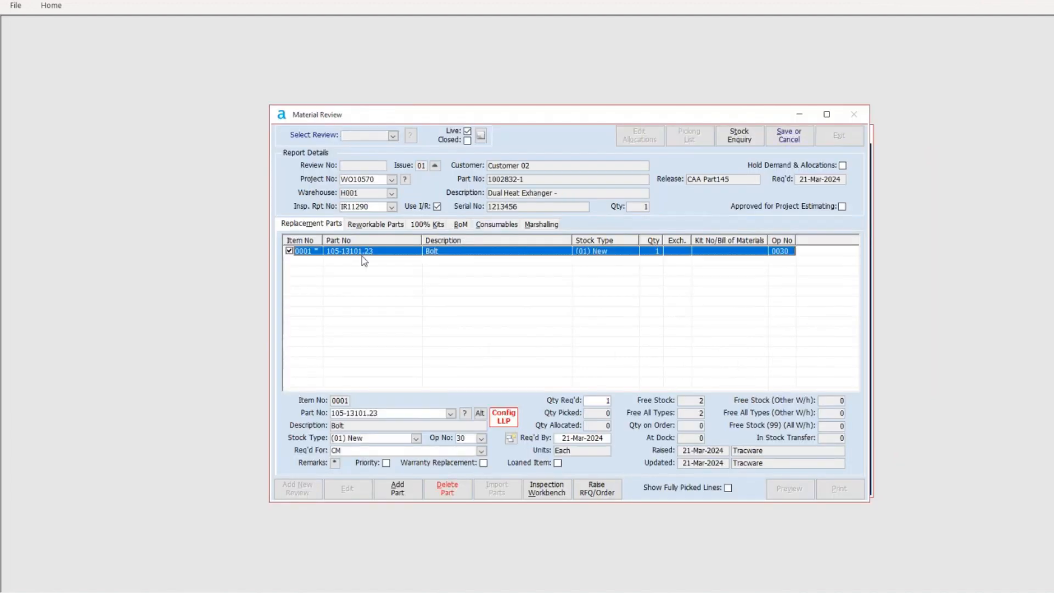
{"action": "left_click", "coordinate": [348, 209]}
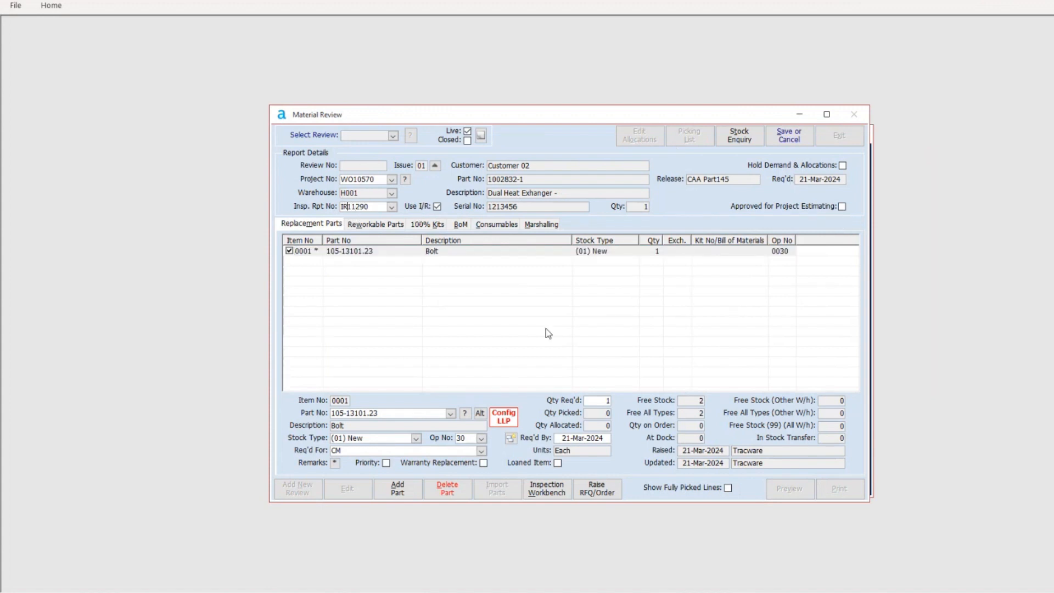
{"action": "left_click", "coordinate": [312, 254]}
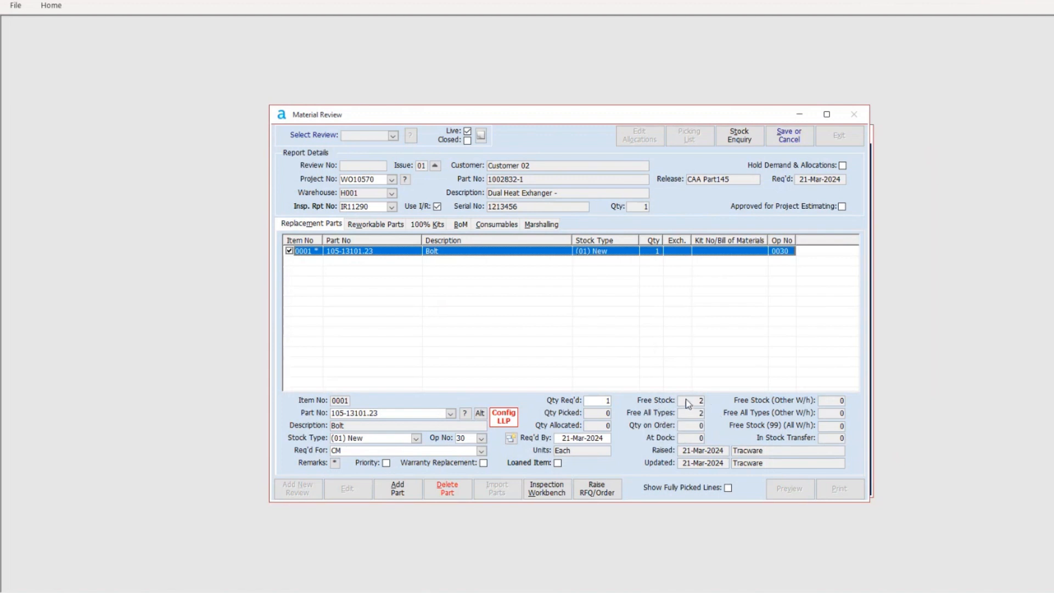
{"action": "left_click", "coordinate": [482, 450]}
{"action": "left_click", "coordinate": [387, 462]}
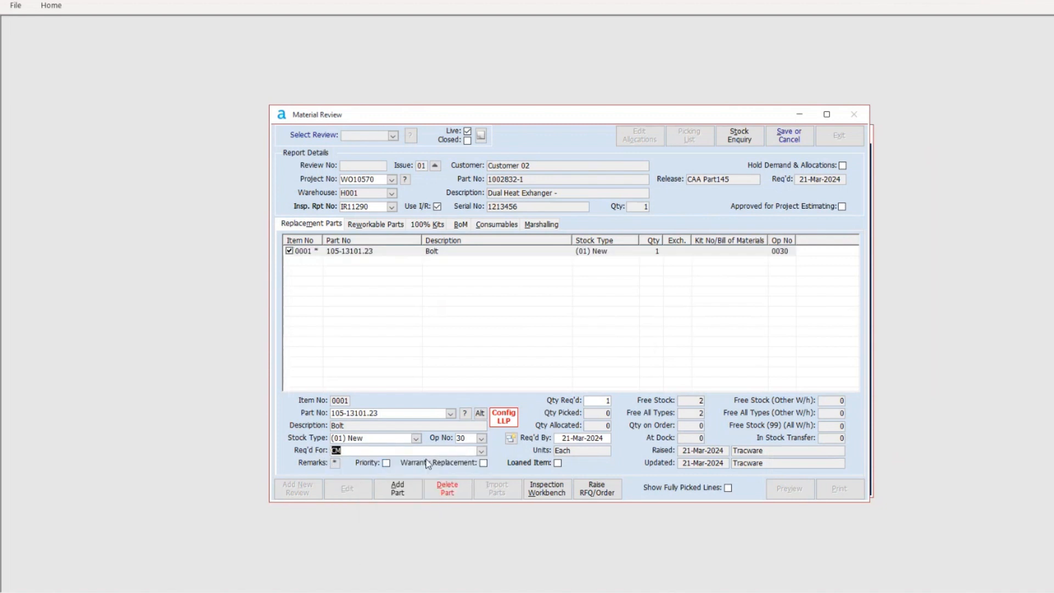
{"action": "left_click", "coordinate": [470, 438]}
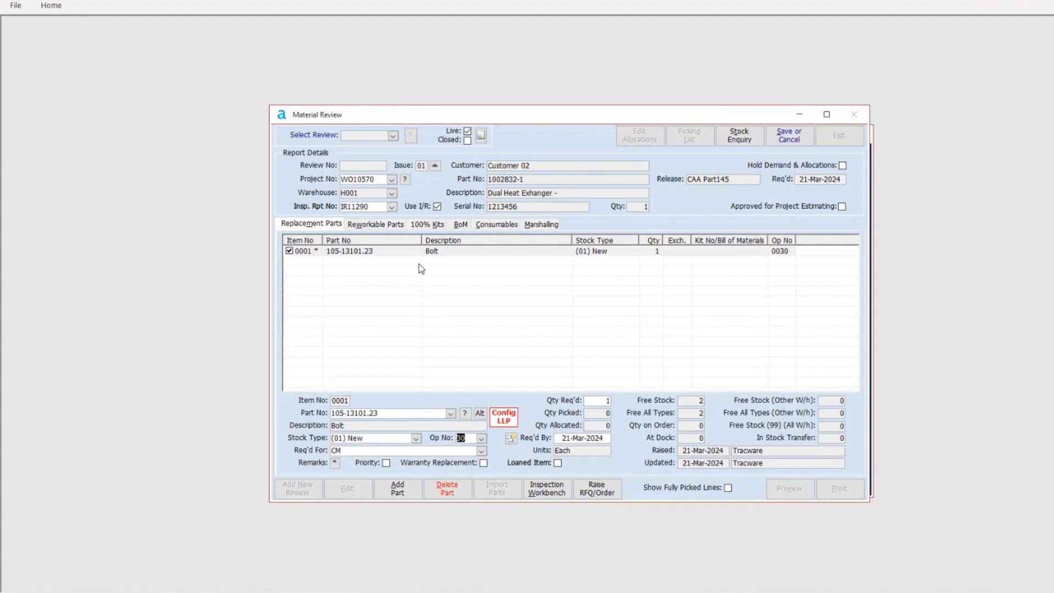
Look through the review's reworkable parts, kits and marshalling lists, and return to the replacement parts
{"action": "left_click_drag", "start_coordinate": [624, 118], "coordinate": [645, 129]}
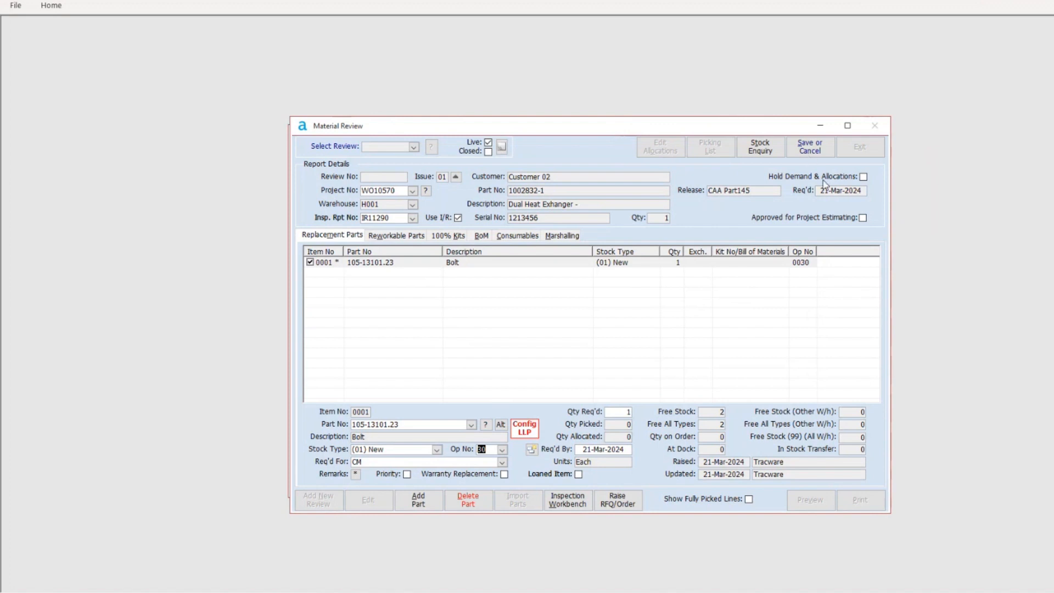
{"action": "left_click", "coordinate": [403, 237]}
{"action": "left_click", "coordinate": [444, 236]}
{"action": "left_click", "coordinate": [563, 237]}
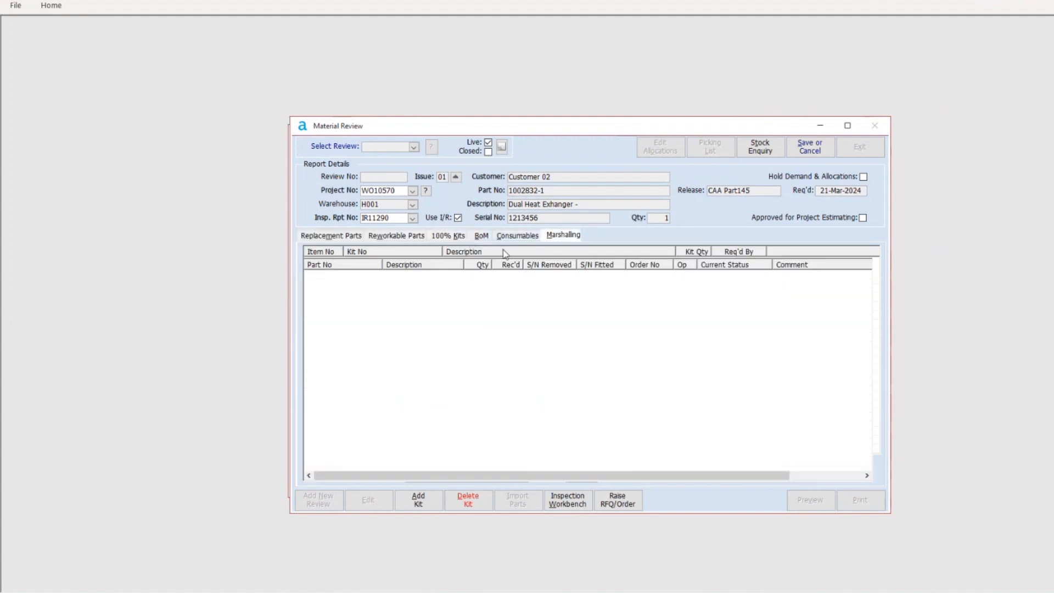
{"action": "left_click", "coordinate": [331, 236]}
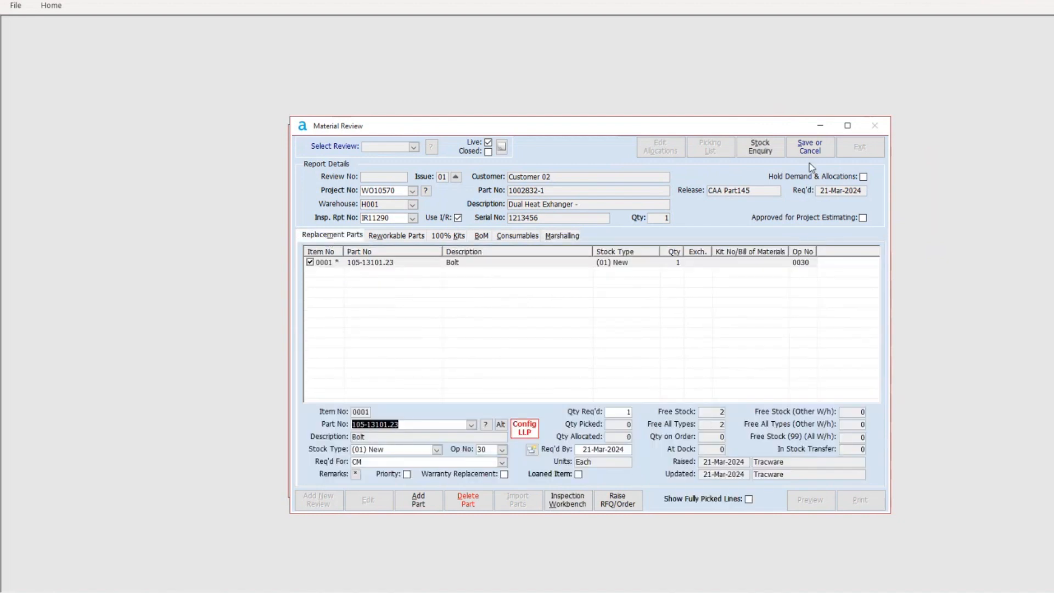
Save the new material review for bolt 105-13101.23 and allocate the available new free stock to it
{"action": "left_click", "coordinate": [812, 146]}
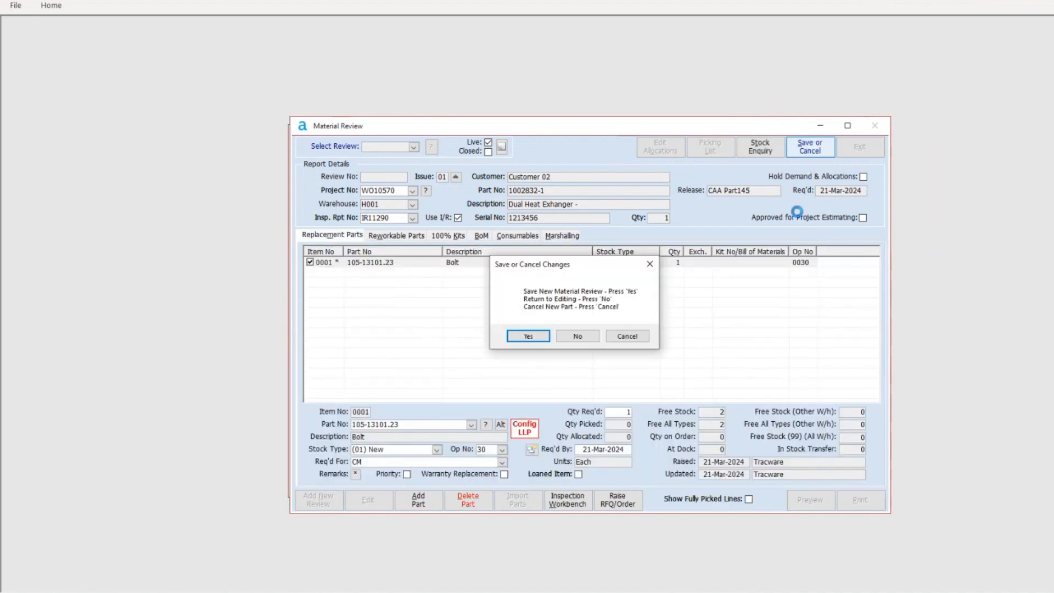
{"action": "left_click", "coordinate": [529, 336]}
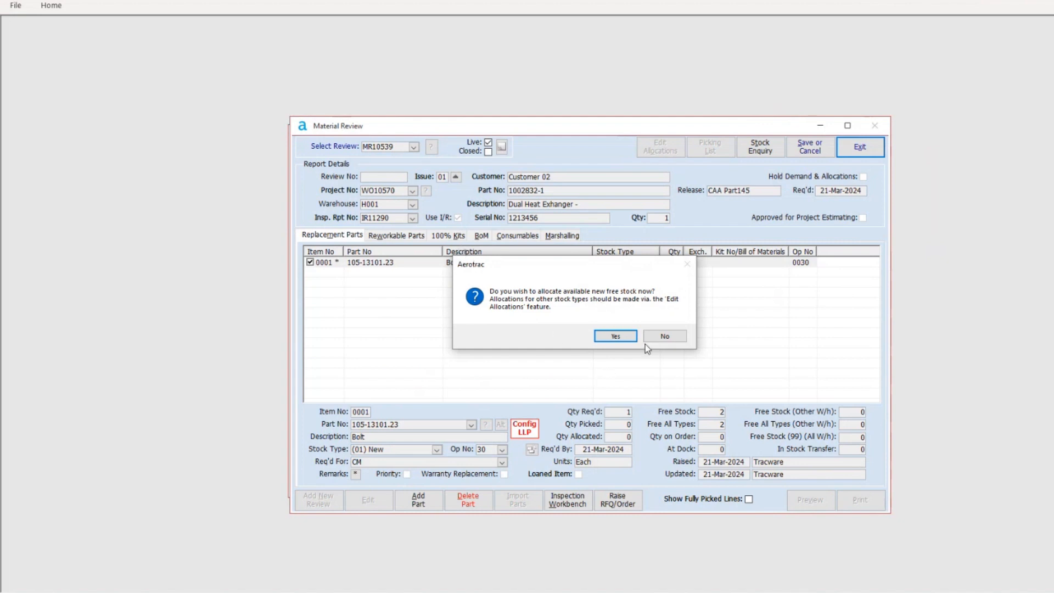
{"action": "left_click", "coordinate": [616, 337]}
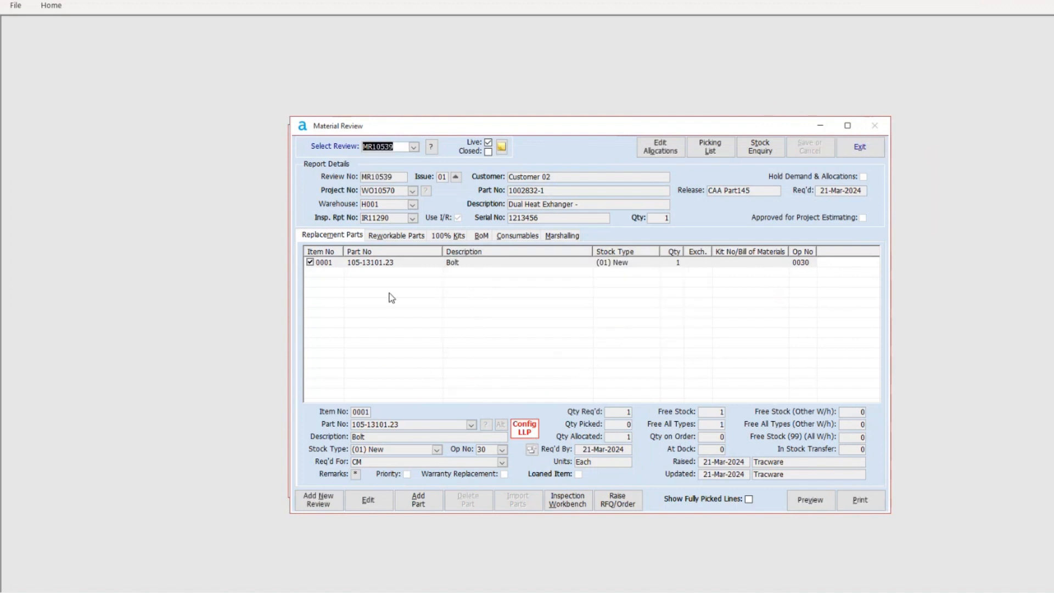
{"action": "left_click", "coordinate": [622, 438]}
Create and save a project picking list for WO10570, operation 0030 Clean, covering bolt 105-13101.23
{"action": "left_click", "coordinate": [714, 149]}
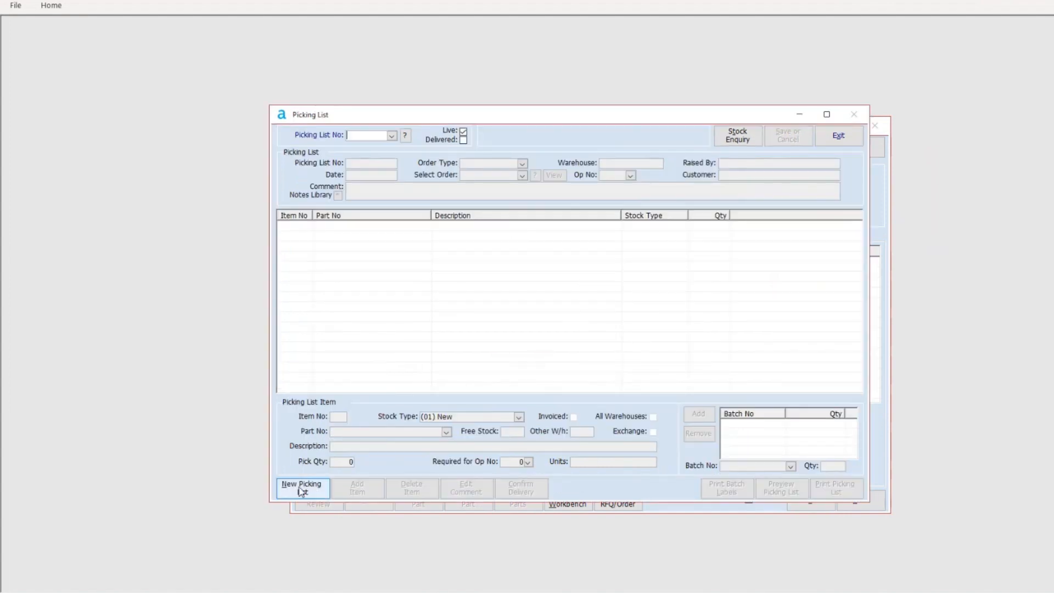
{"action": "left_click", "coordinate": [302, 489]}
{"action": "left_click", "coordinate": [568, 343]}
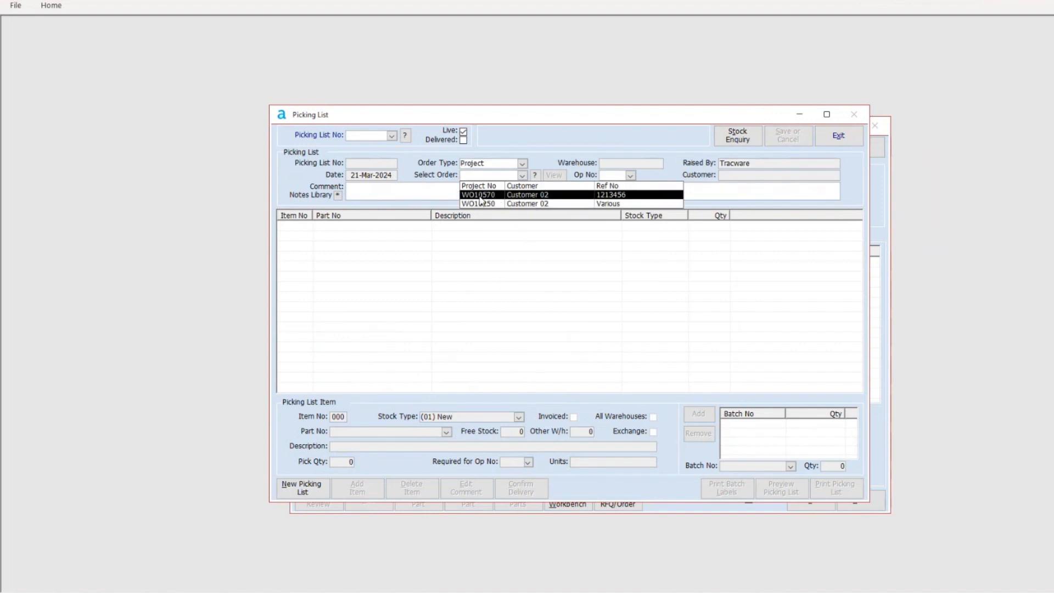
{"action": "left_click", "coordinate": [488, 196]}
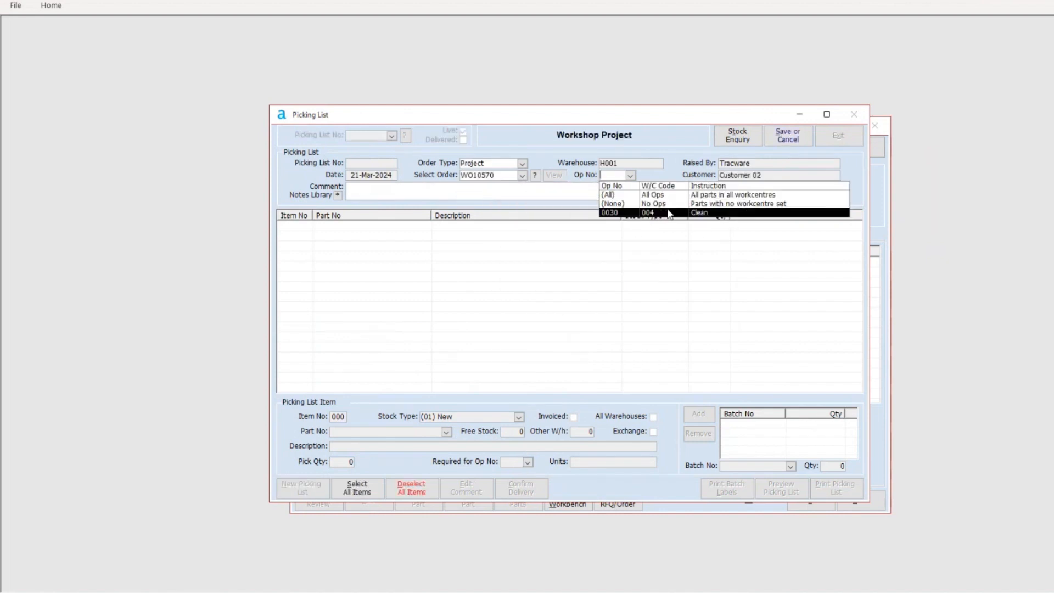
{"action": "left_click", "coordinate": [705, 215]}
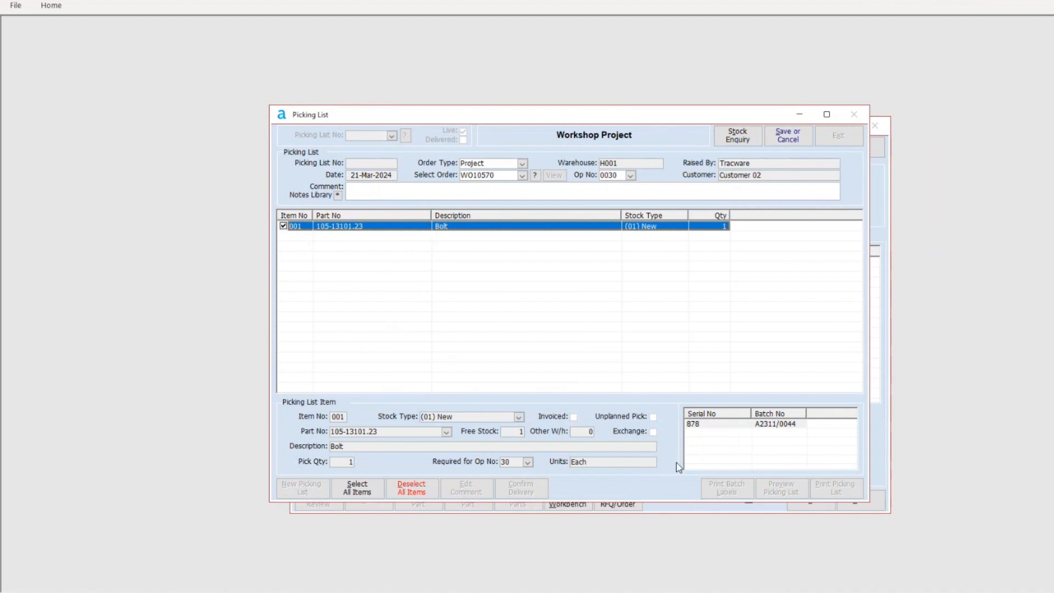
{"action": "left_click", "coordinate": [788, 135]}
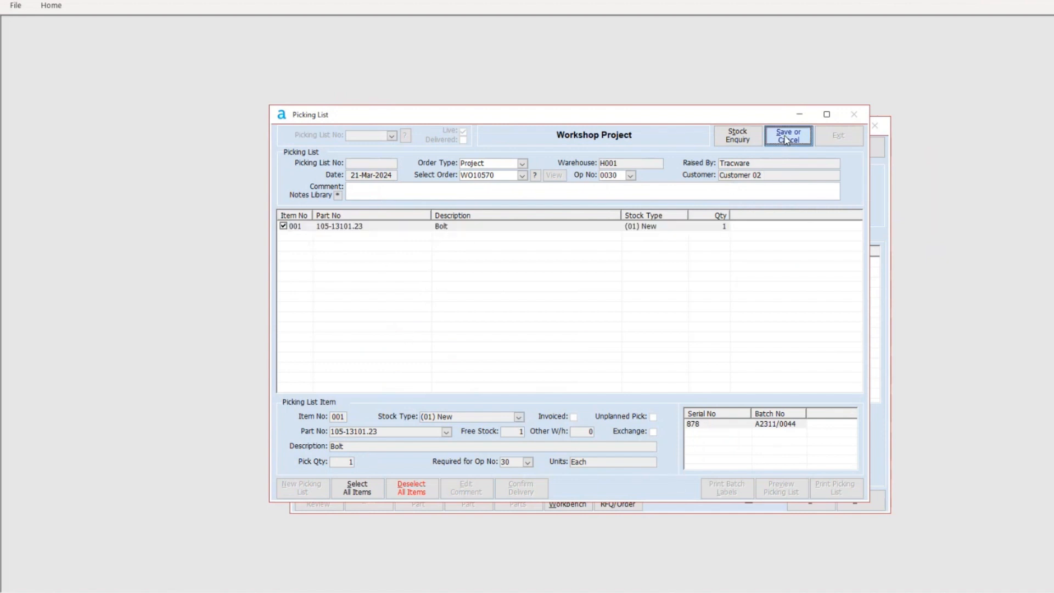
{"action": "left_click", "coordinate": [530, 333]}
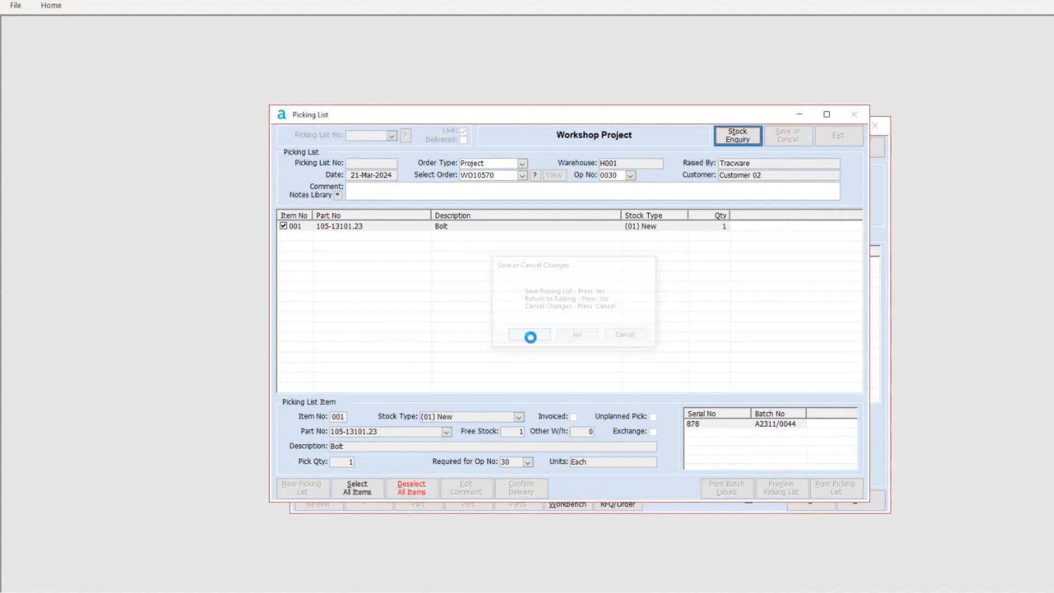
Confirm the bolt's picking list as delivered and close the picking list and material review windows
{"action": "left_click", "coordinate": [526, 490]}
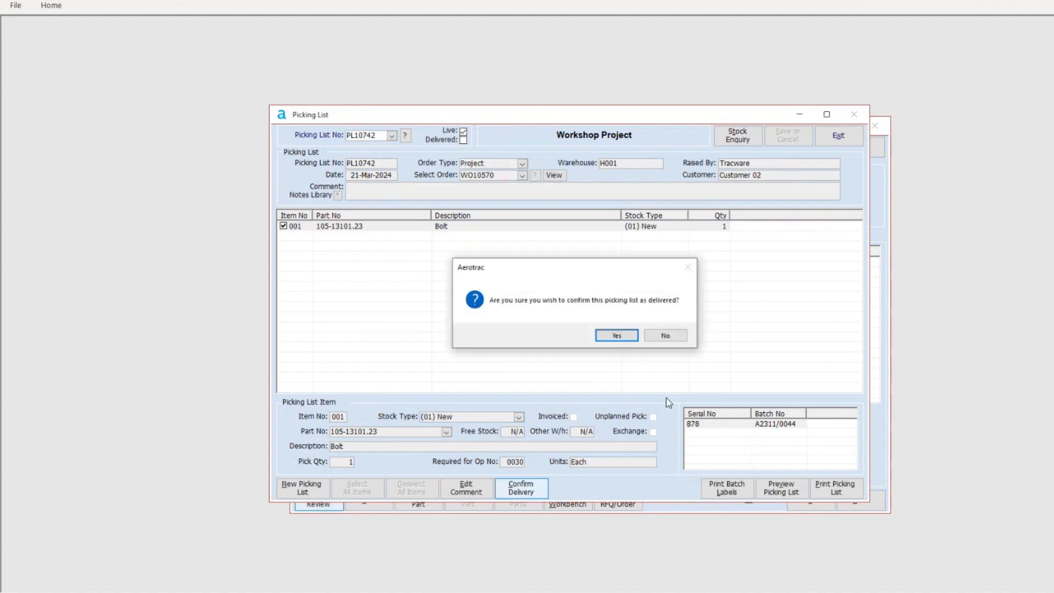
{"action": "left_click", "coordinate": [621, 336]}
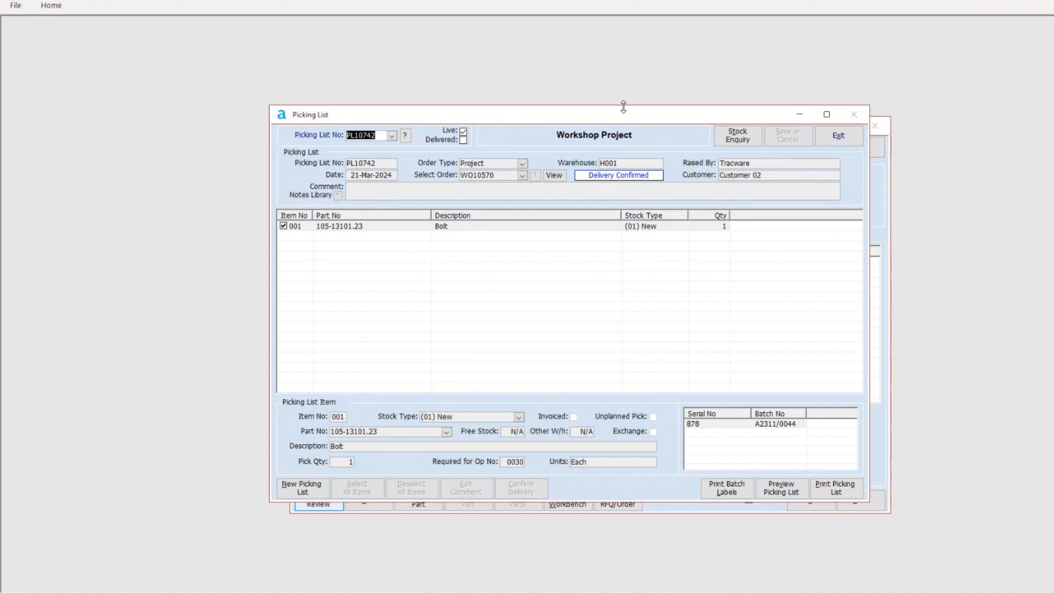
{"action": "left_click", "coordinate": [848, 146]}
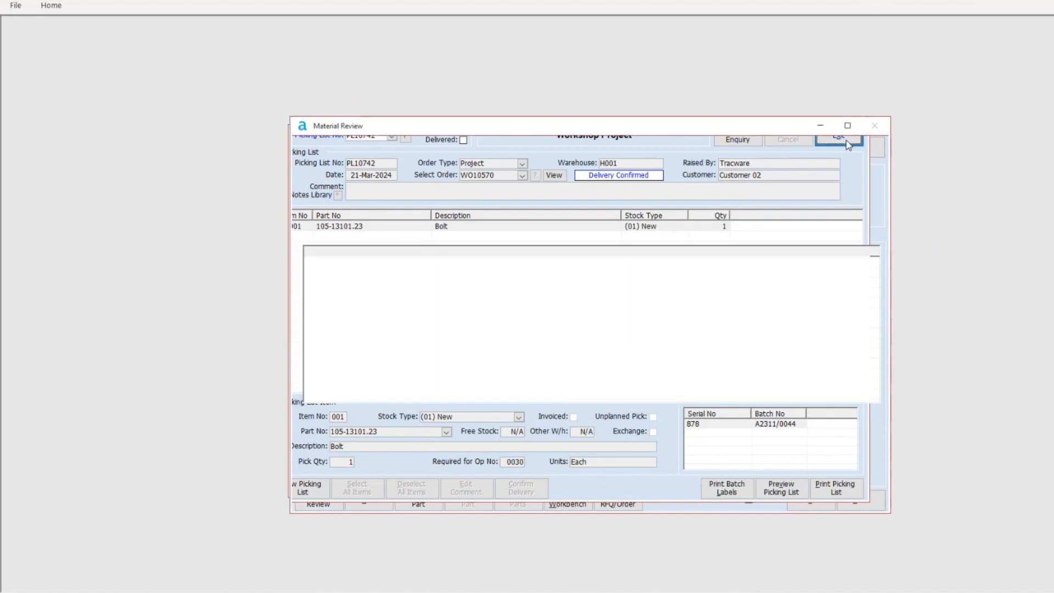
{"action": "left_click", "coordinate": [866, 153]}
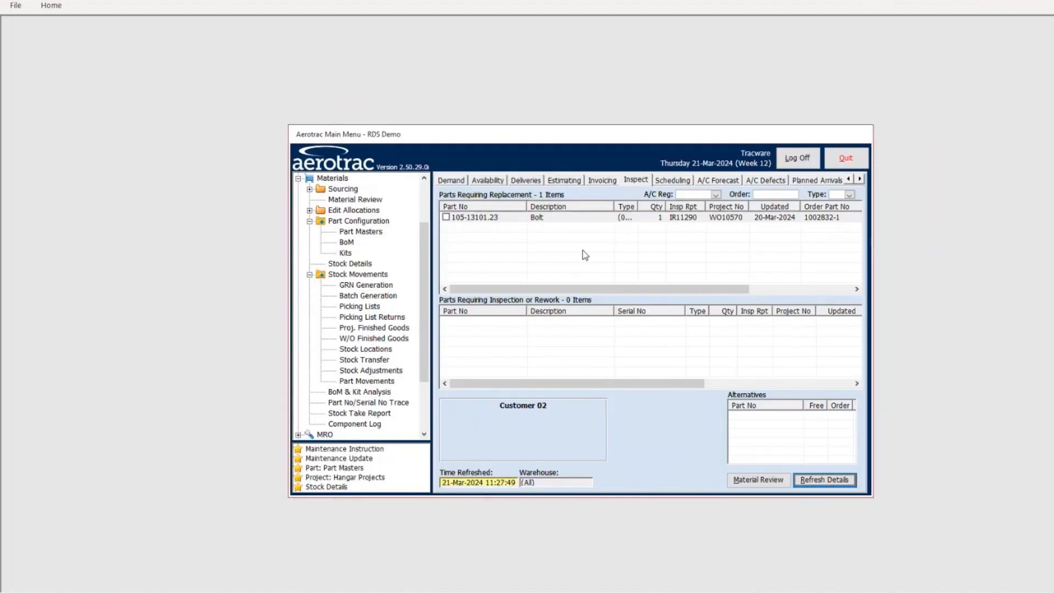
Collapse the materials functions and open project WO10570 in the MRO workshop projects
{"action": "left_click", "coordinate": [310, 274]}
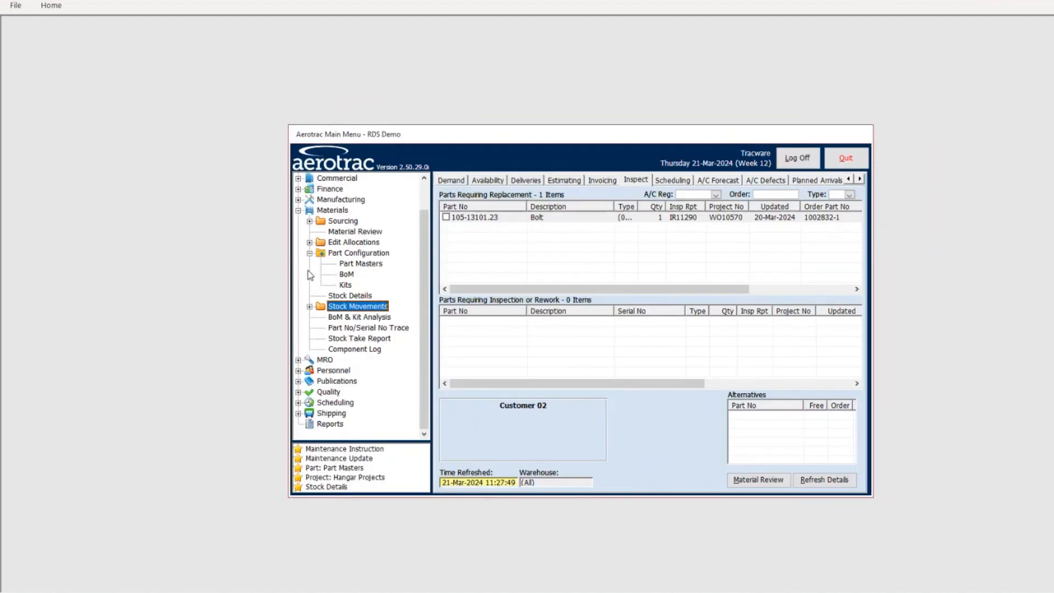
{"action": "left_click", "coordinate": [310, 254]}
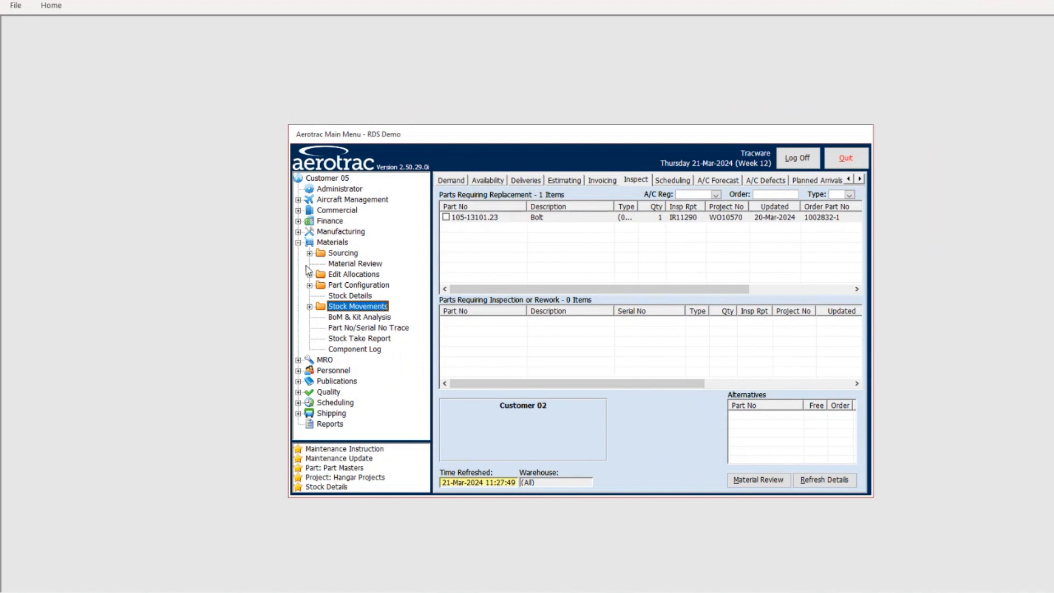
{"action": "left_click", "coordinate": [299, 244]}
{"action": "left_click", "coordinate": [299, 253]}
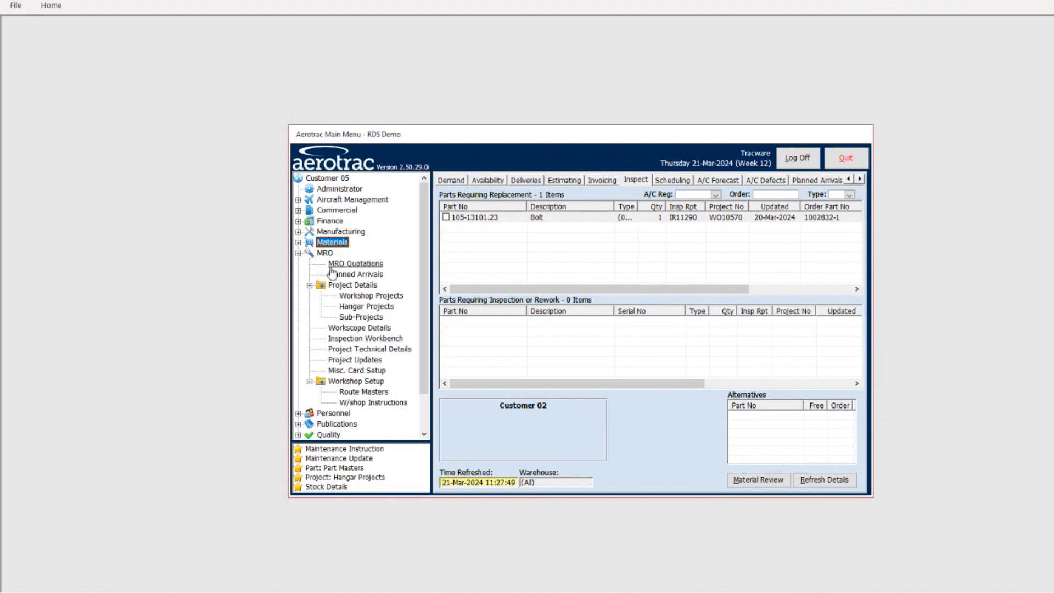
{"action": "left_click", "coordinate": [358, 295]}
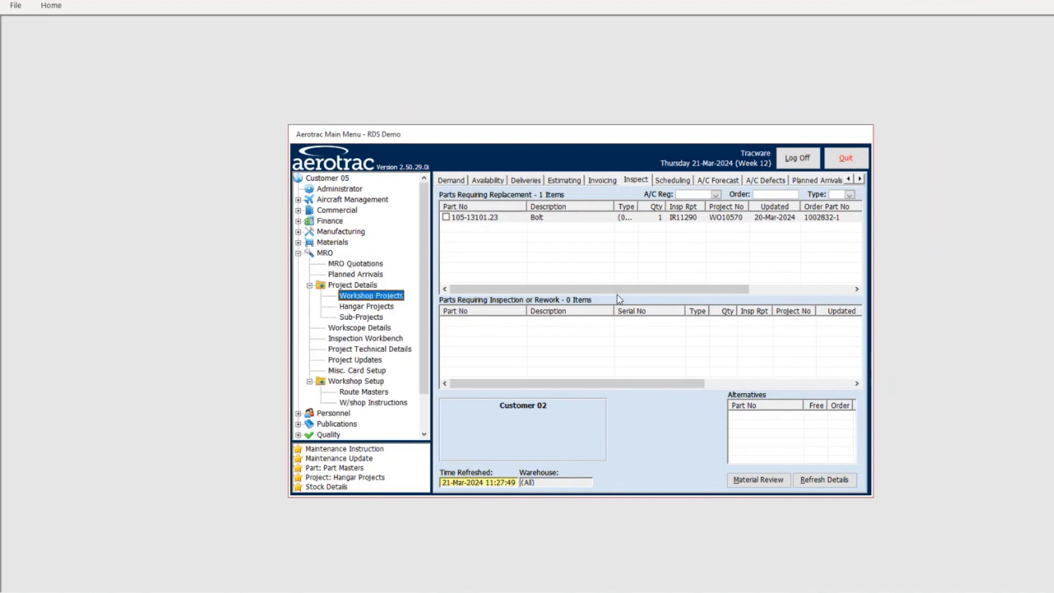
{"action": "left_click", "coordinate": [380, 137]}
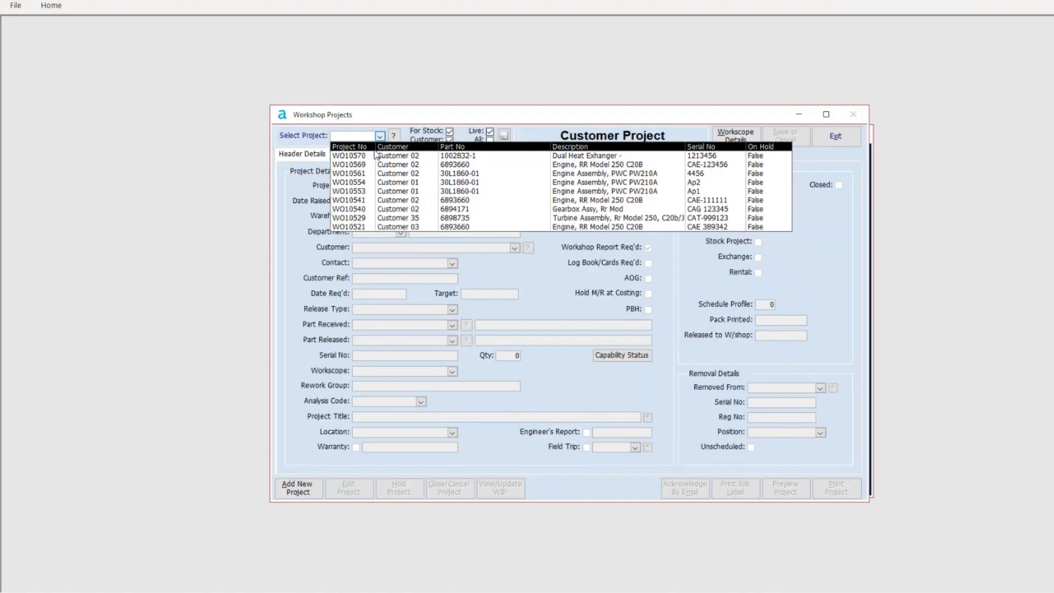
{"action": "left_click", "coordinate": [386, 160]}
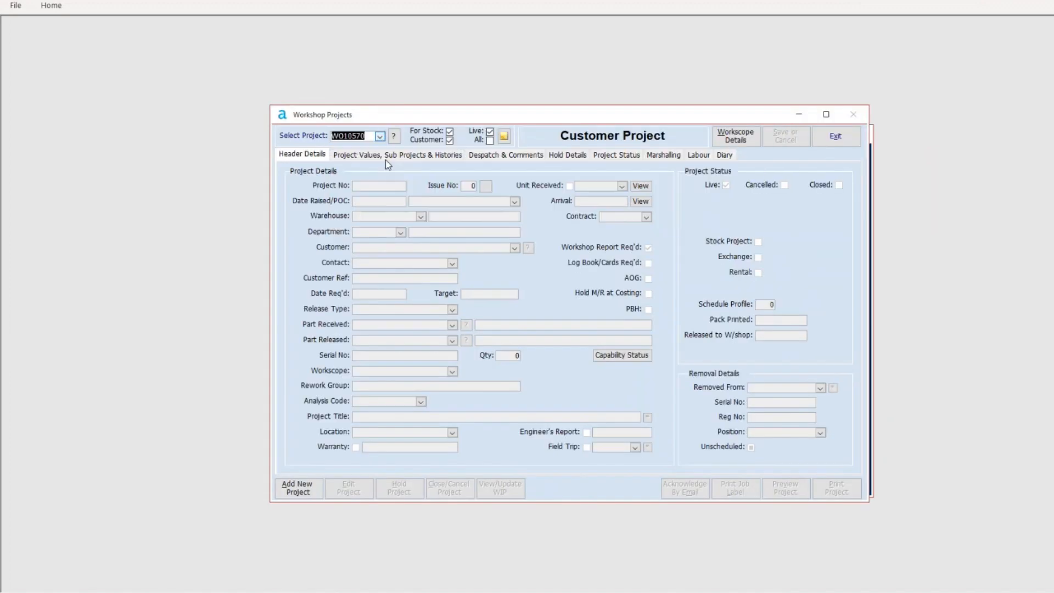
Check WO10570's project status and the bolt's marshalling entry against the status legend
{"action": "left_click", "coordinate": [618, 156]}
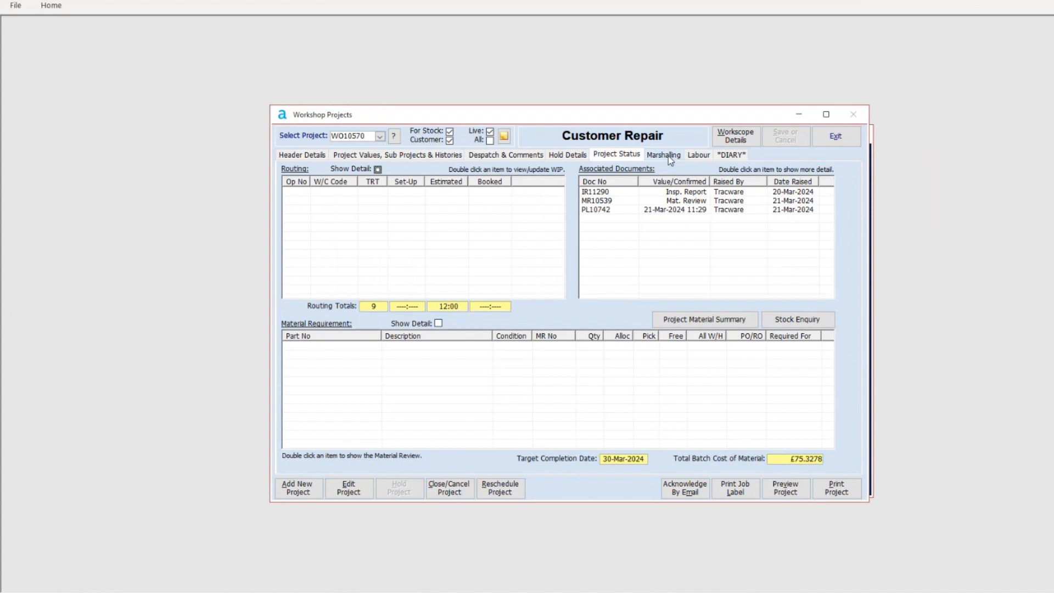
{"action": "left_click", "coordinate": [668, 156]}
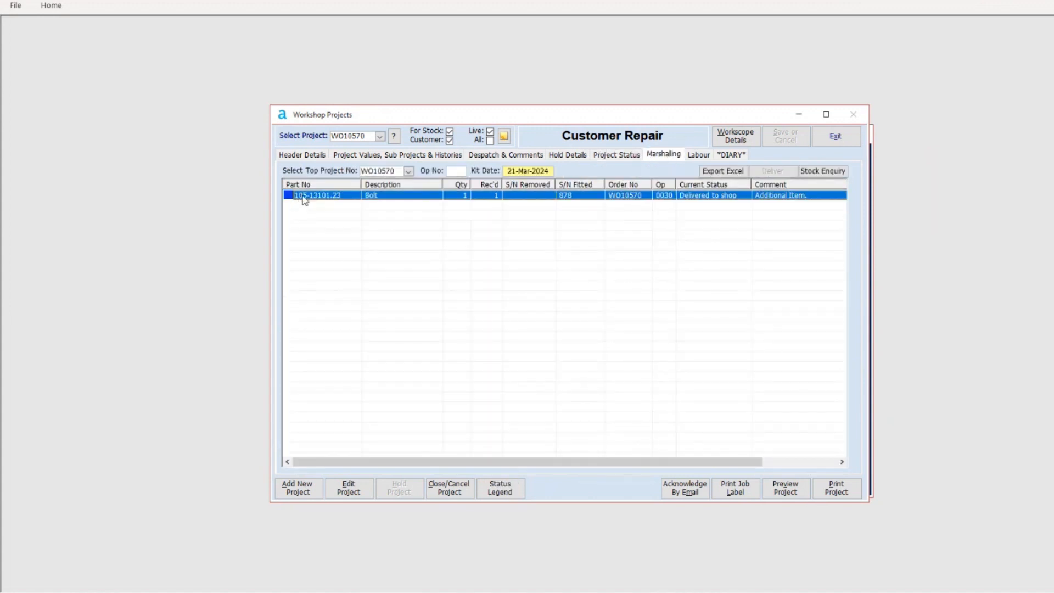
{"action": "left_click", "coordinate": [497, 491]}
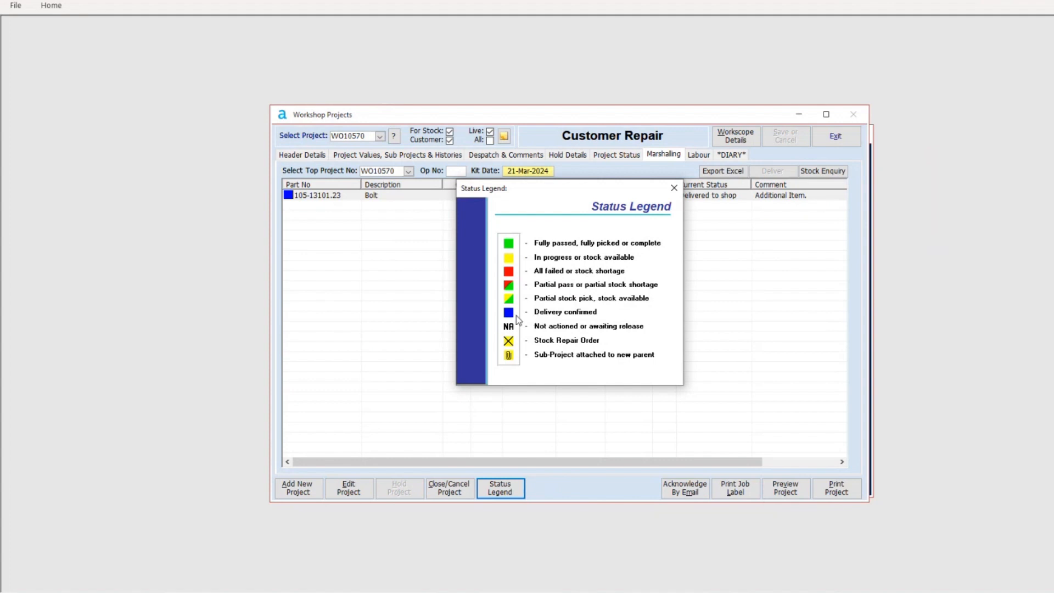
{"action": "left_click", "coordinate": [675, 188]}
{"action": "left_click", "coordinate": [701, 197]}
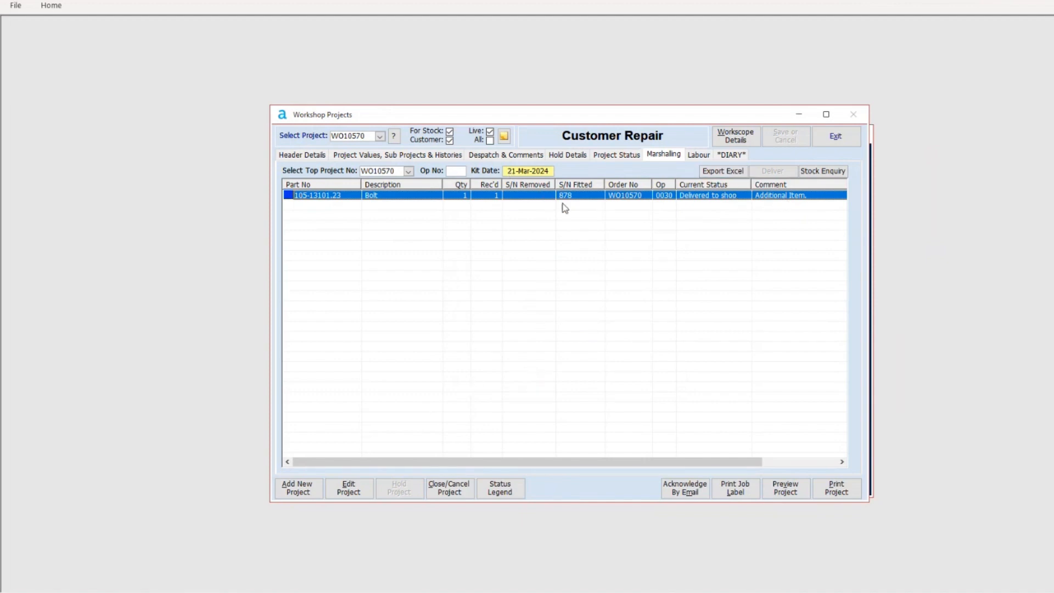
Review WO10570's associated inspection report, material review and picking list in its project status
{"action": "left_click", "coordinate": [626, 158]}
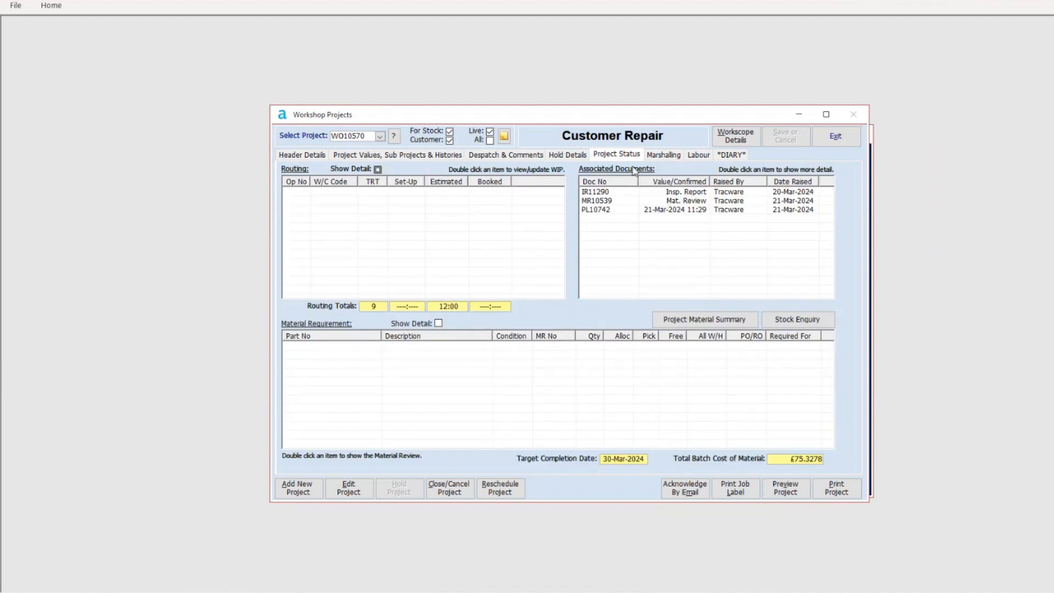
{"action": "left_click", "coordinate": [603, 202]}
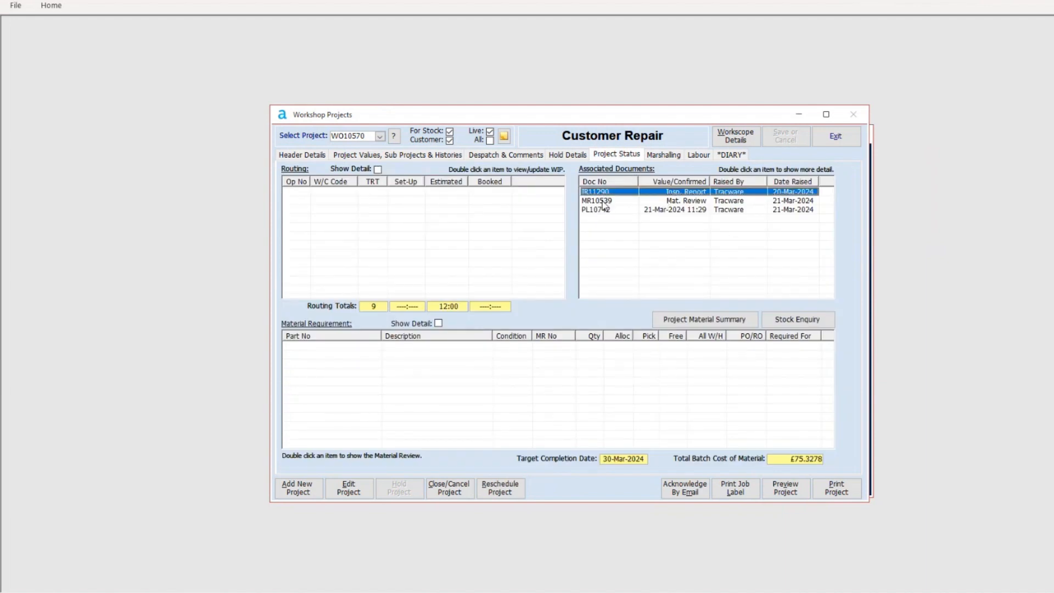
{"action": "key", "text": "Down"}
{"action": "key", "text": "Up"}
{"action": "key", "text": "Up"}
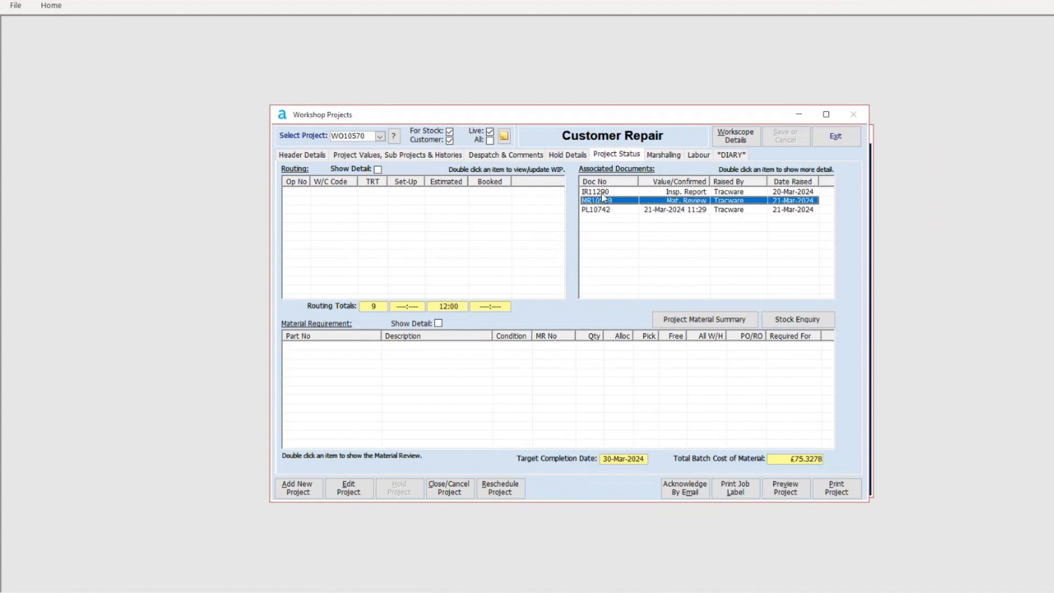
{"action": "key", "text": "Down"}
{"action": "key", "text": "Down"}
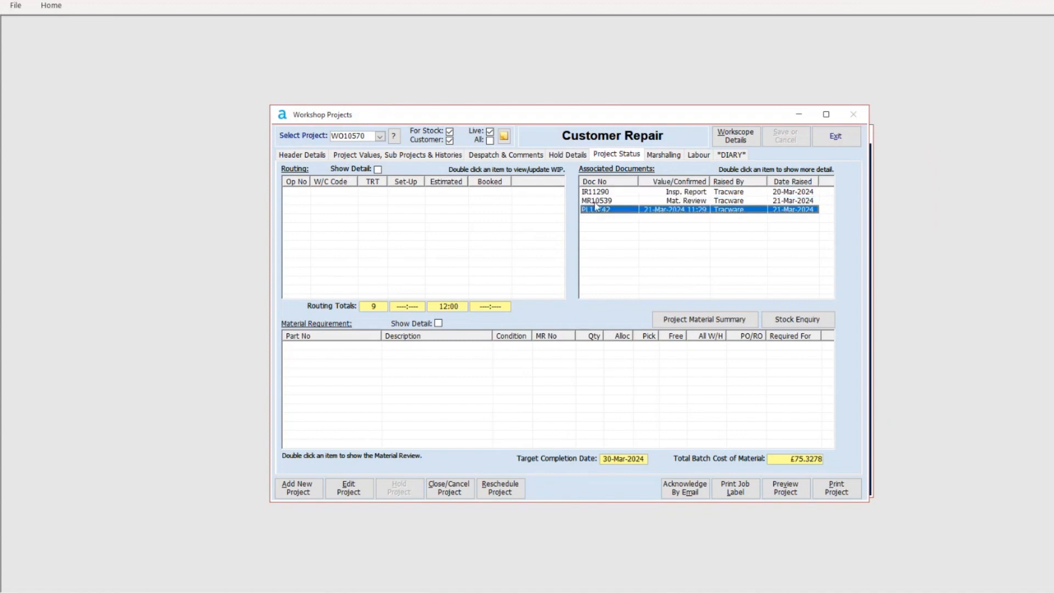
{"action": "key", "text": "Up"}
{"action": "key", "text": "Up"}
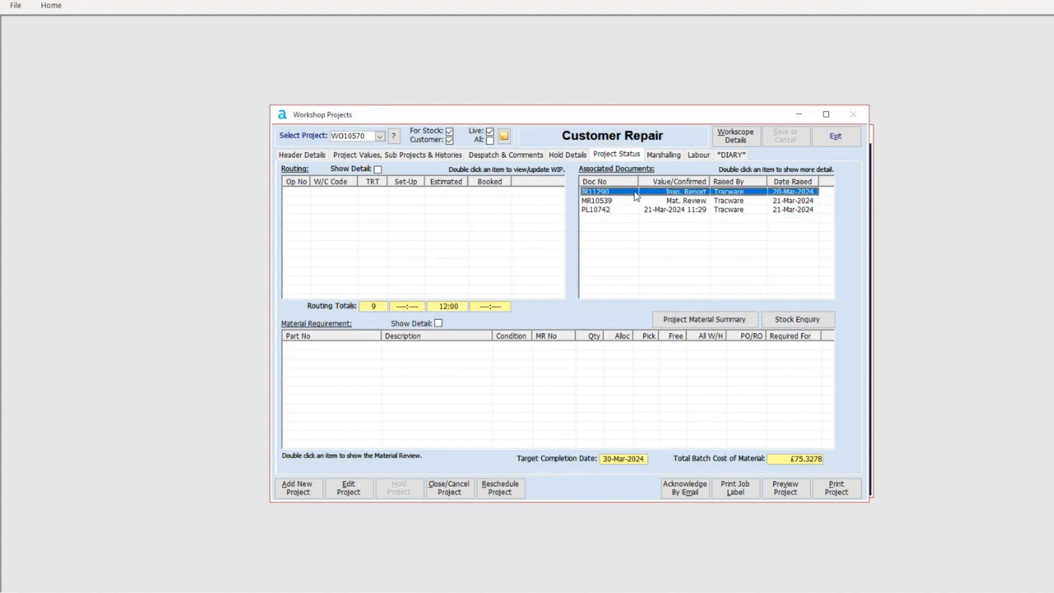
{"action": "key", "text": "Down"}
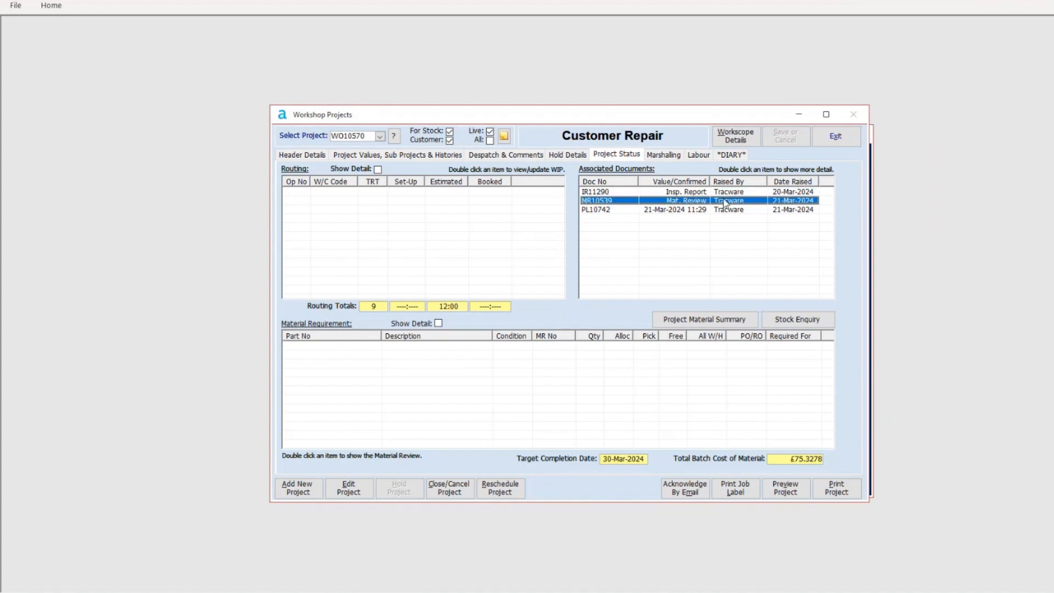
{"action": "left_click", "coordinate": [603, 212]}
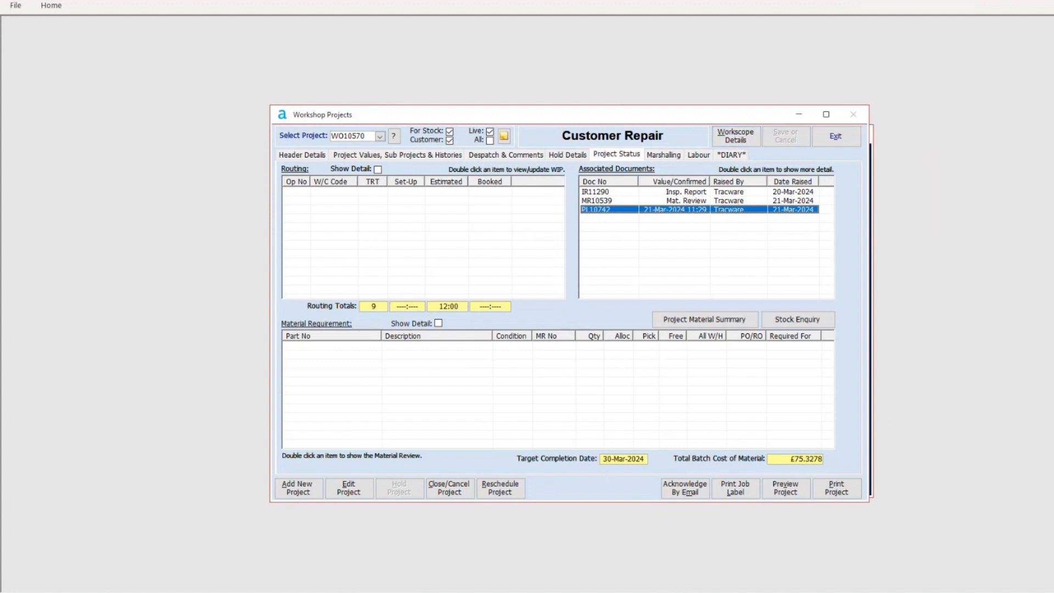
Check the labour recorded against WO10570's workscope and examine the operations in its work-in-progress schedule
{"action": "left_click", "coordinate": [740, 136]}
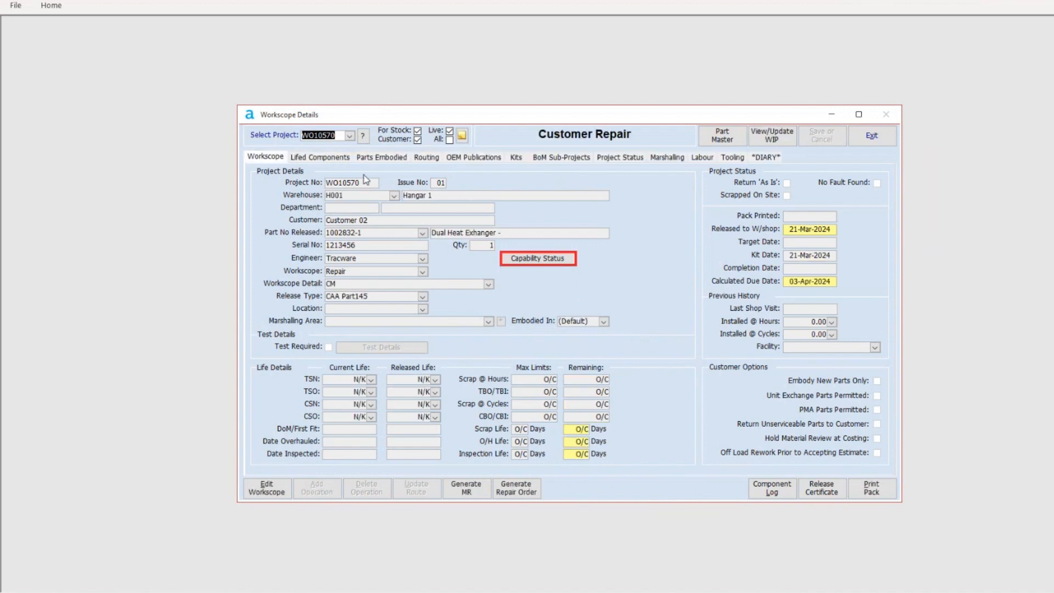
{"action": "left_click", "coordinate": [703, 158]}
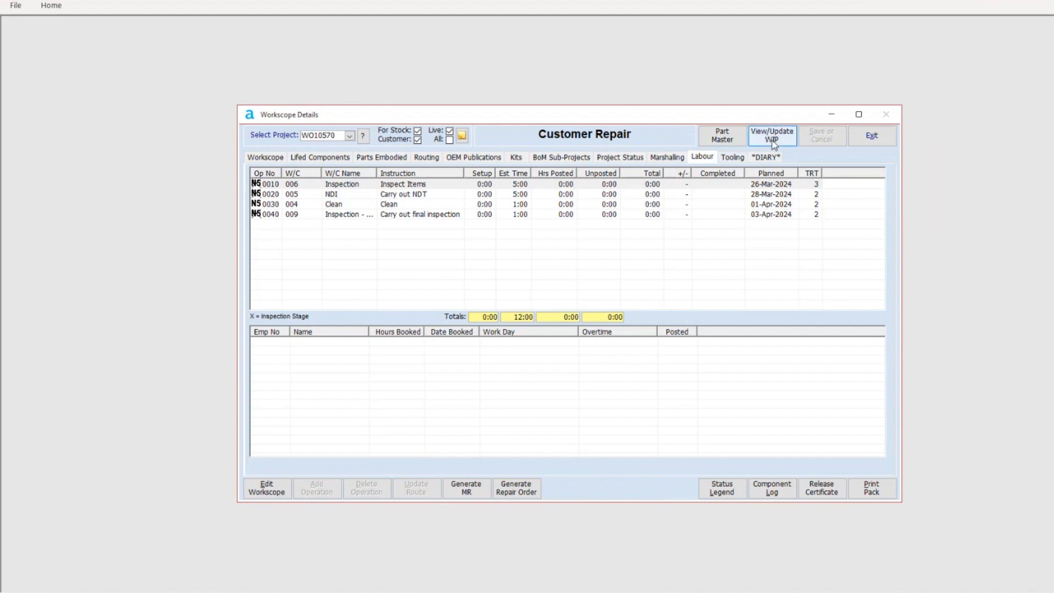
{"action": "left_click", "coordinate": [774, 143]}
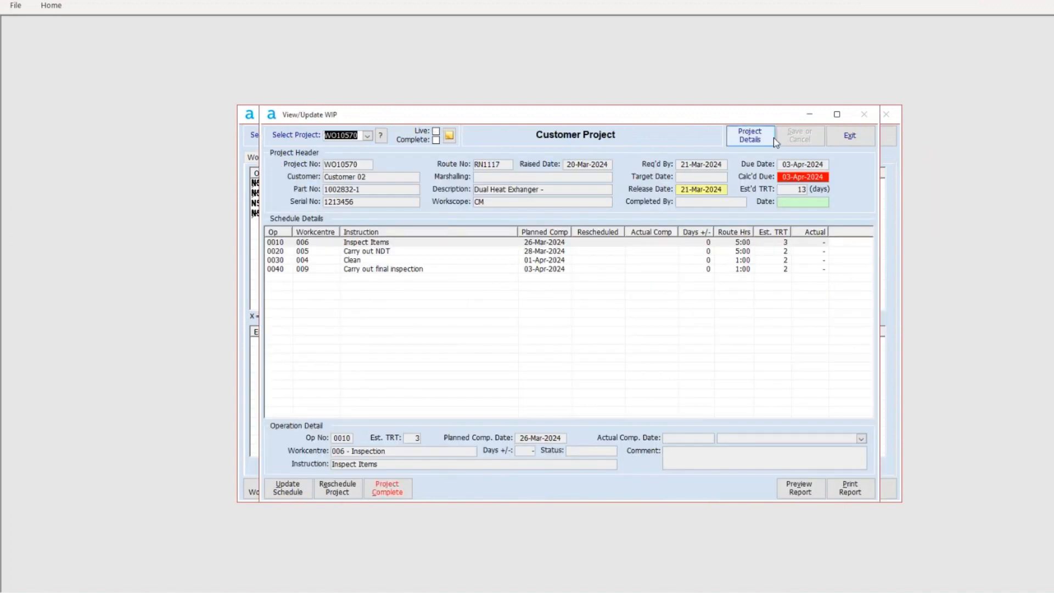
{"action": "left_click", "coordinate": [370, 269]}
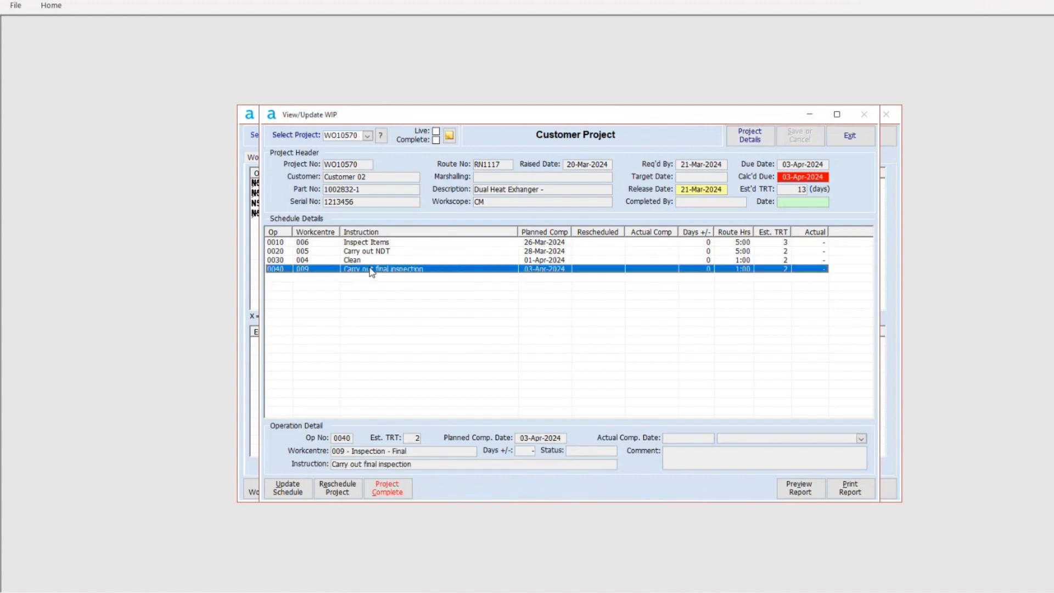
{"action": "left_click", "coordinate": [381, 245]}
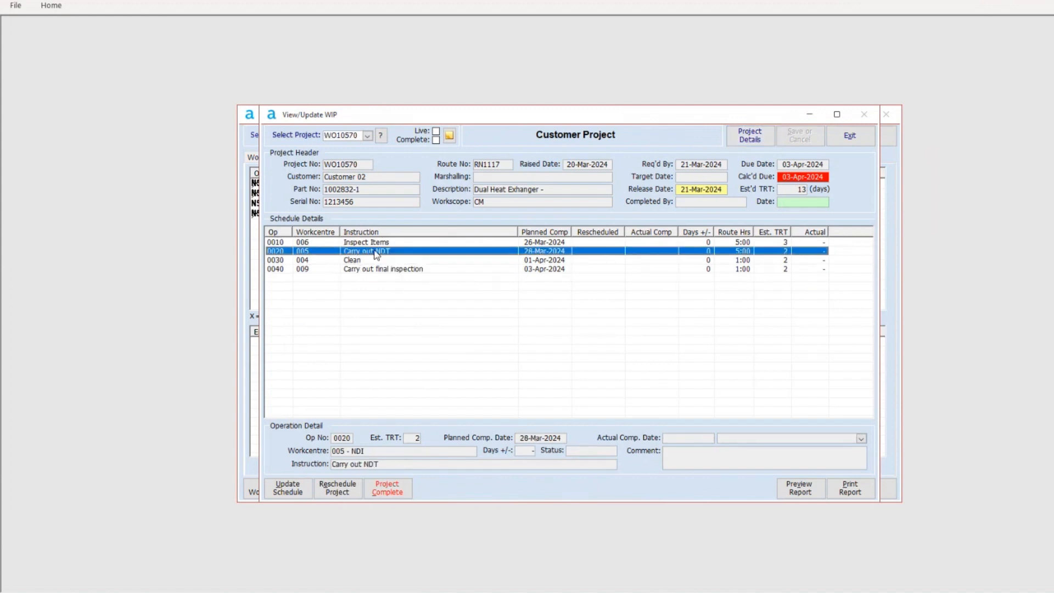
Record 21-Mar-2024 as the actual completion date of operation 0010 Inspect Items in WO10570's WIP schedule
{"action": "left_click", "coordinate": [354, 263]}
{"action": "left_click", "coordinate": [360, 269]}
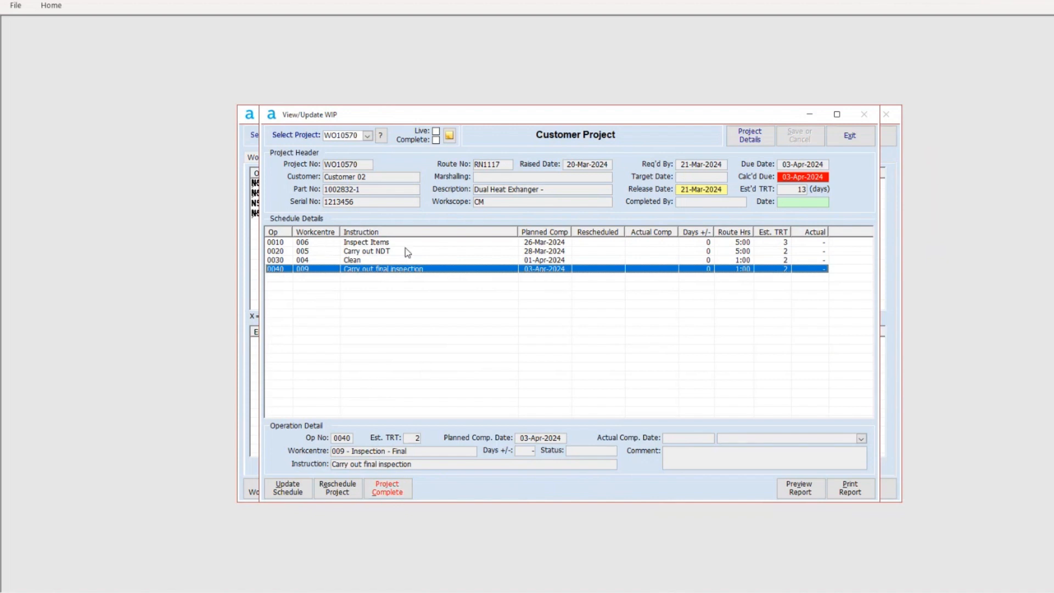
{"action": "left_click", "coordinate": [359, 245]}
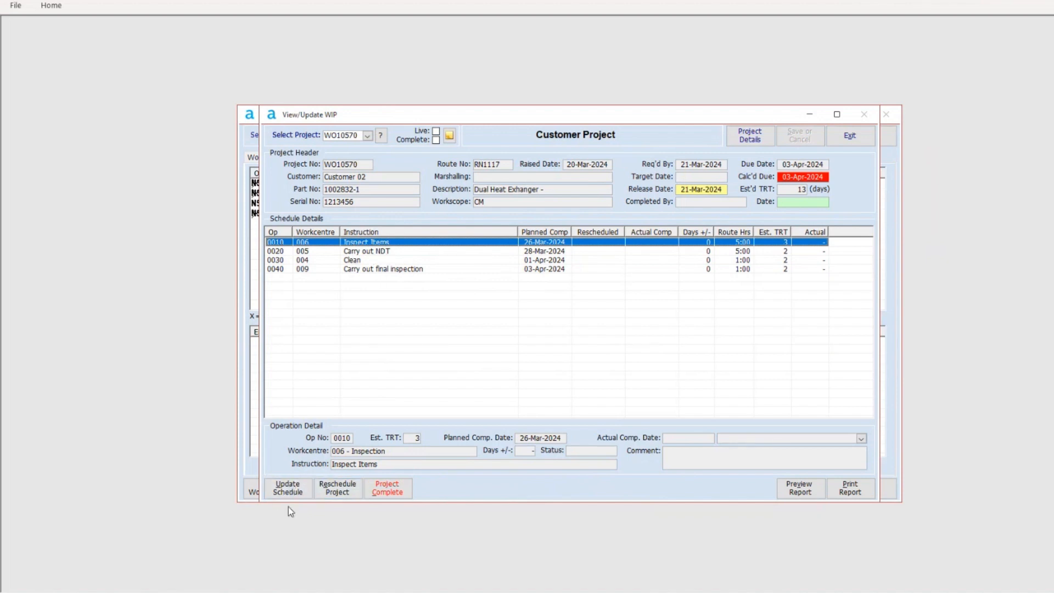
{"action": "left_click", "coordinate": [288, 488]}
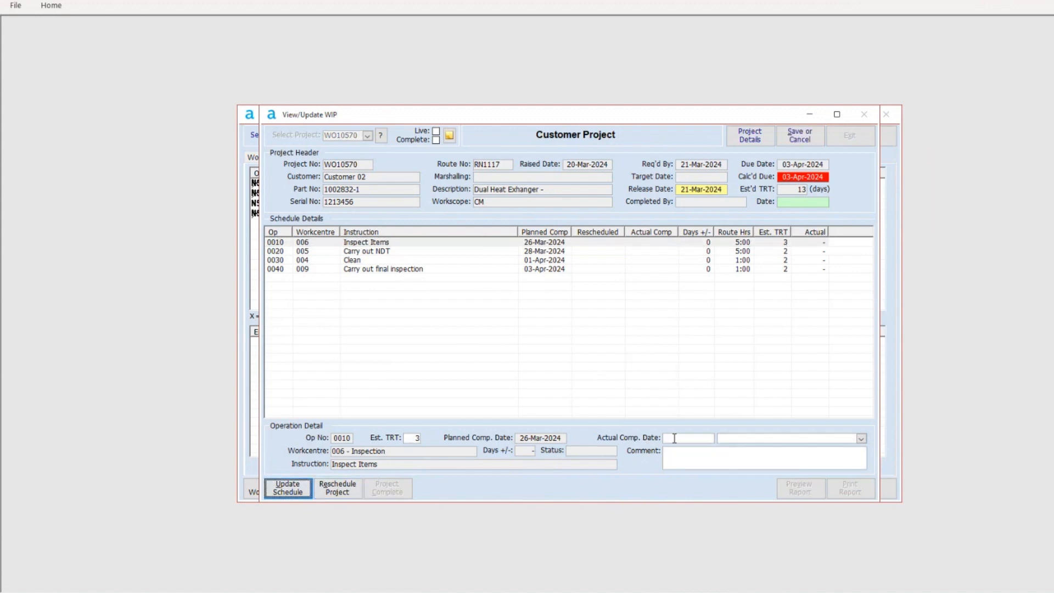
{"action": "left_click", "coordinate": [523, 252]}
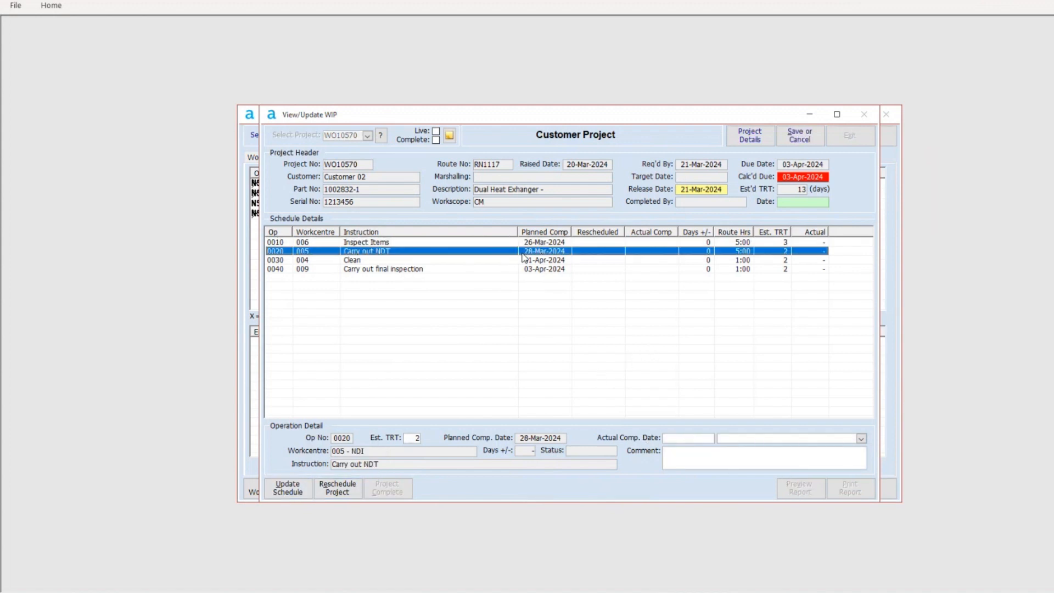
{"action": "left_click", "coordinate": [542, 243]}
{"action": "left_click", "coordinate": [714, 437]}
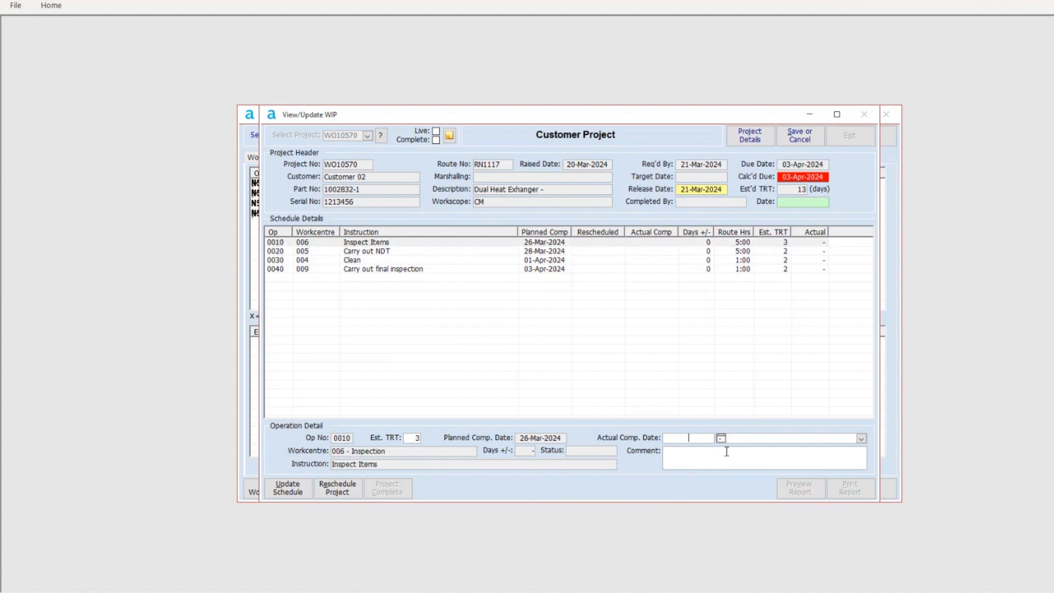
{"action": "left_click", "coordinate": [721, 438]}
{"action": "left_click", "coordinate": [678, 508]}
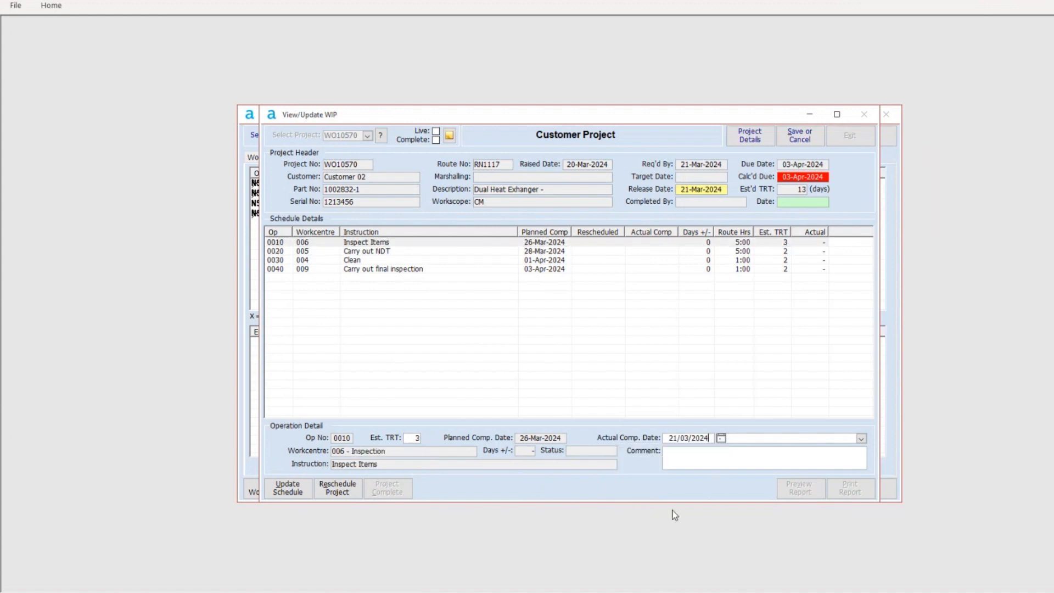
Choose the employee who completed operation 0010 and save the schedule update
{"action": "left_click", "coordinate": [861, 438]}
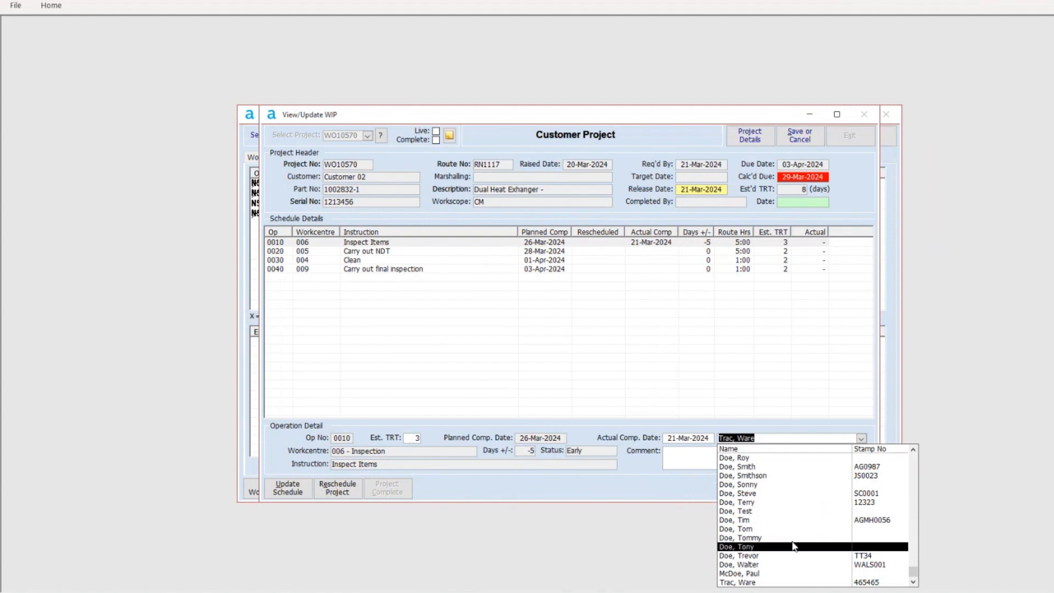
{"action": "left_click", "coordinate": [791, 582]}
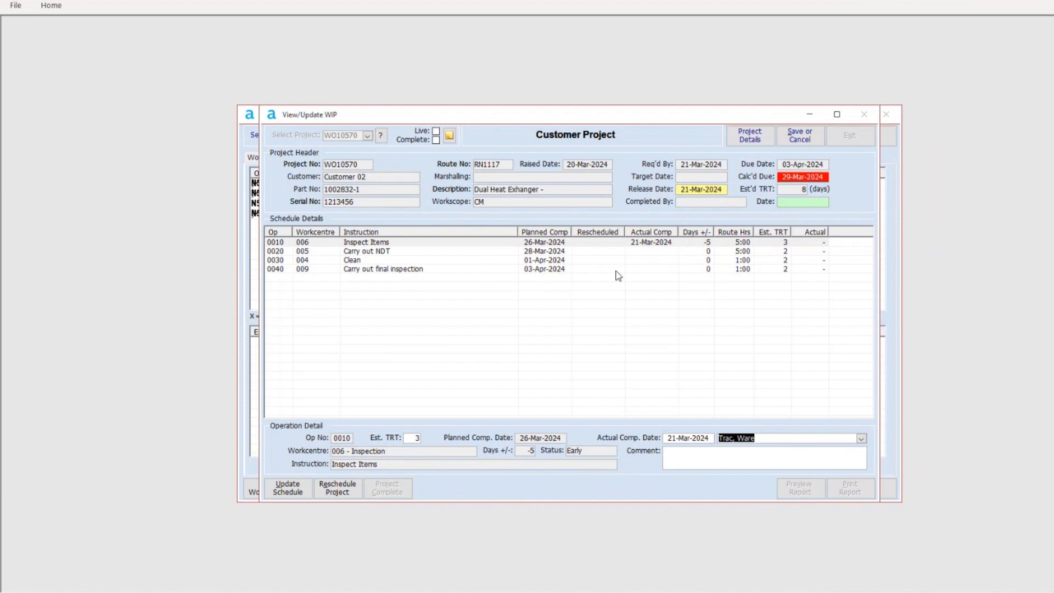
{"action": "left_click", "coordinate": [645, 250]}
{"action": "left_click", "coordinate": [393, 268]}
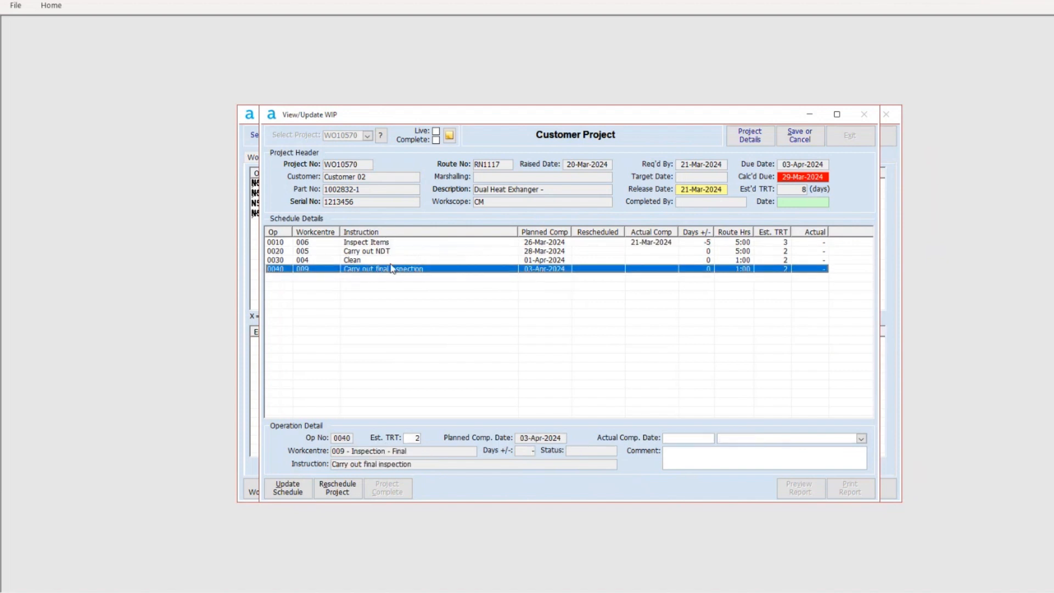
{"action": "left_click", "coordinate": [800, 136]}
{"action": "key", "text": "Return"}
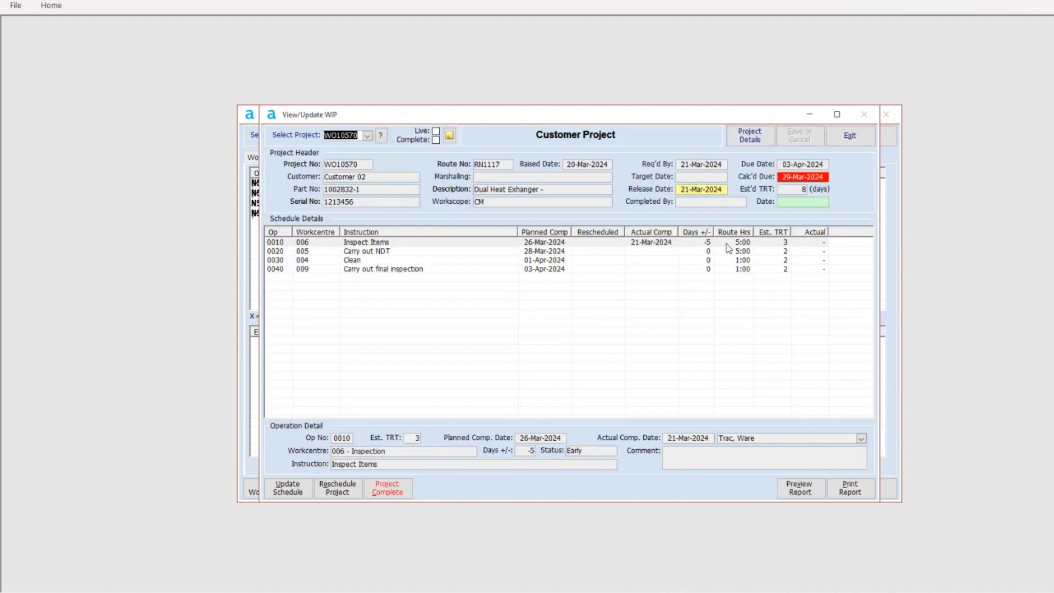
Begin completing project WO10570 from its WIP schedule, accepting the default dates for unfinished operations and the life details
{"action": "left_click", "coordinate": [727, 244]}
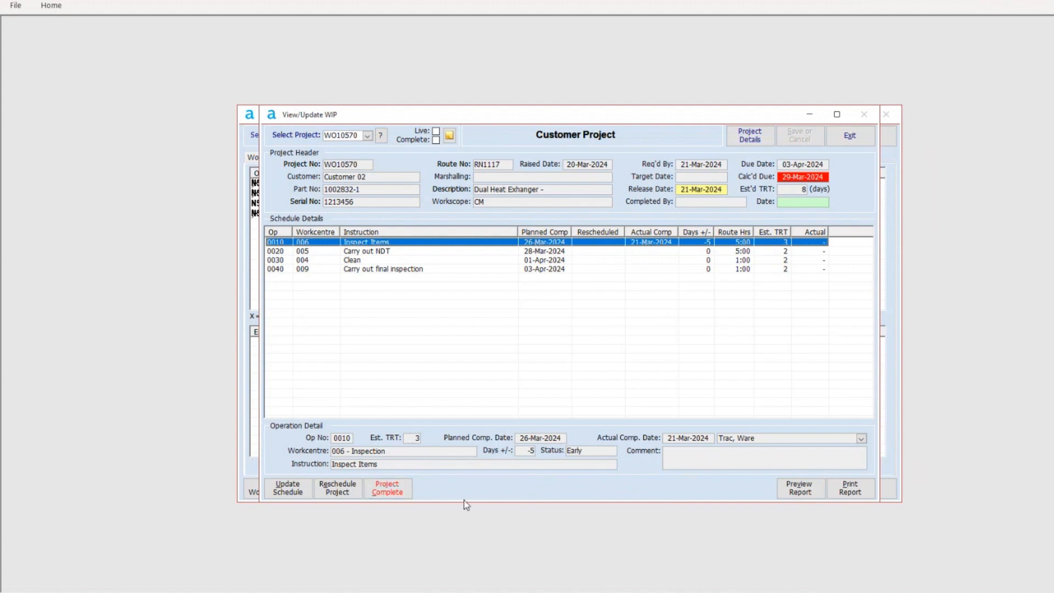
{"action": "left_click", "coordinate": [448, 269]}
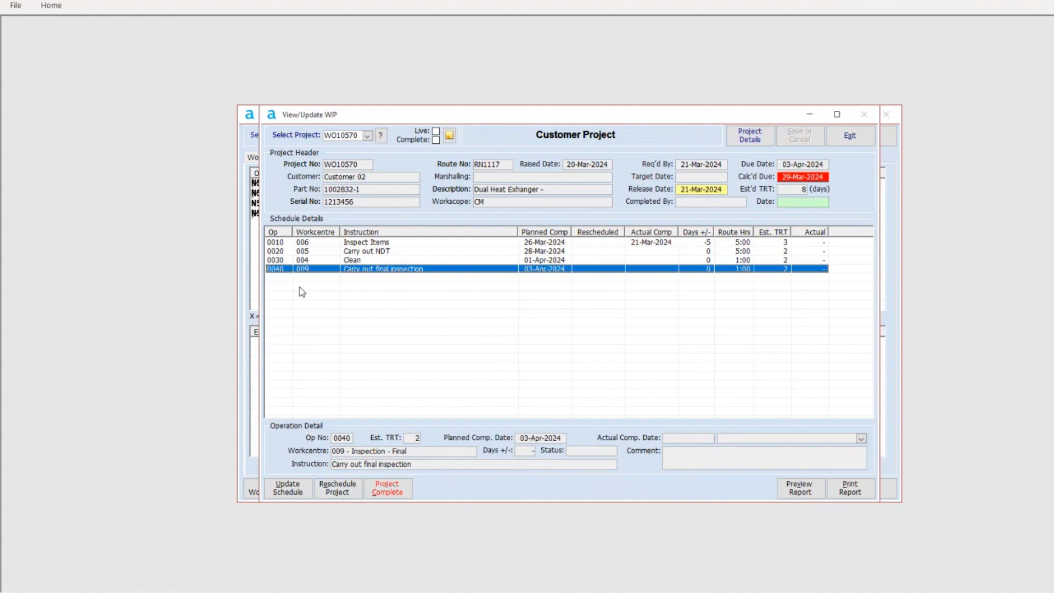
{"action": "left_click_drag", "start_coordinate": [611, 113], "coordinate": [612, 116]}
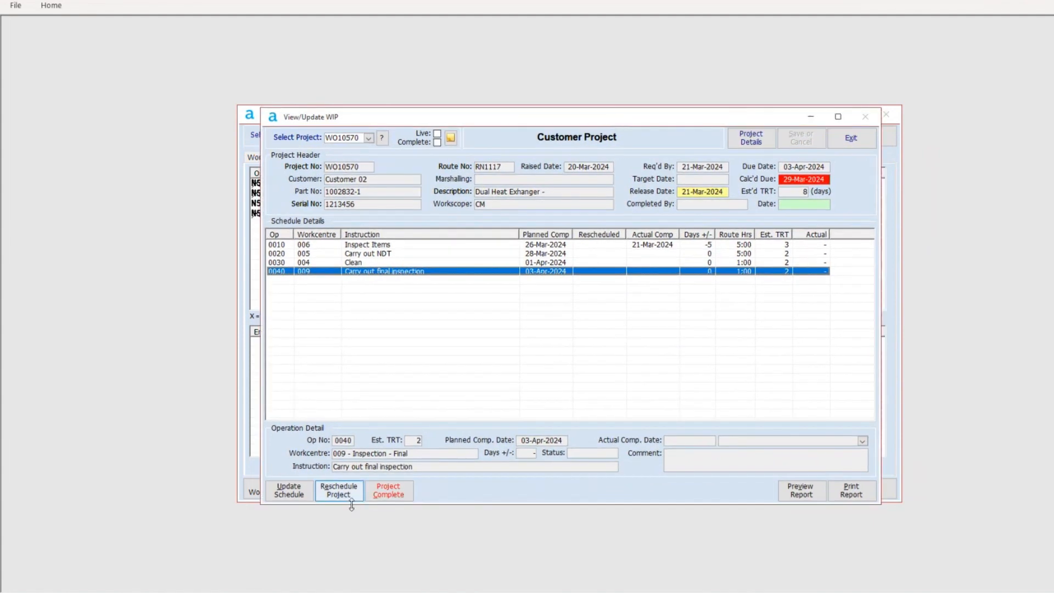
{"action": "left_click", "coordinate": [387, 493]}
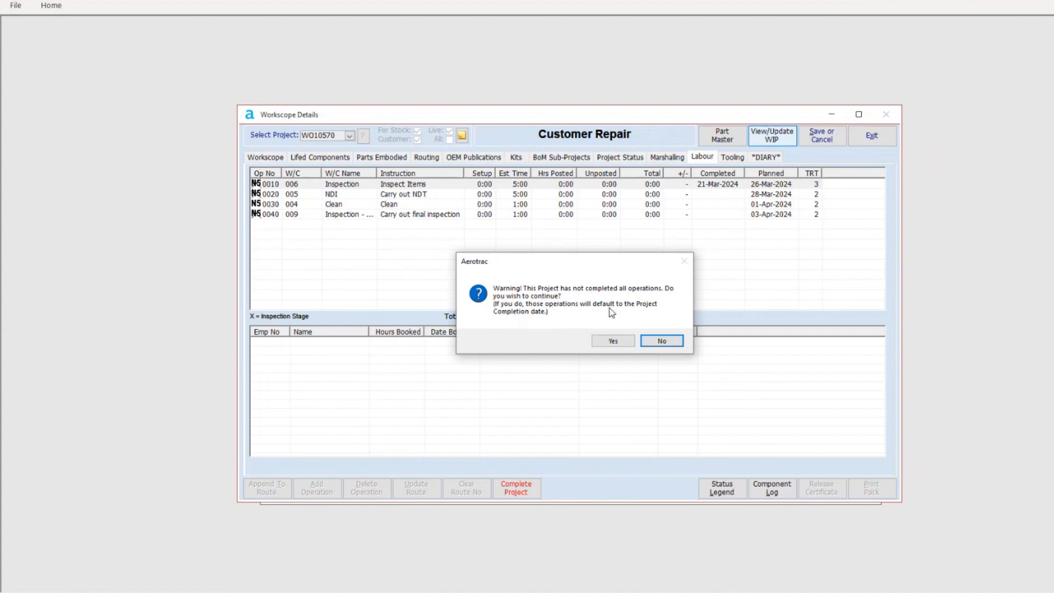
{"action": "left_click", "coordinate": [614, 341]}
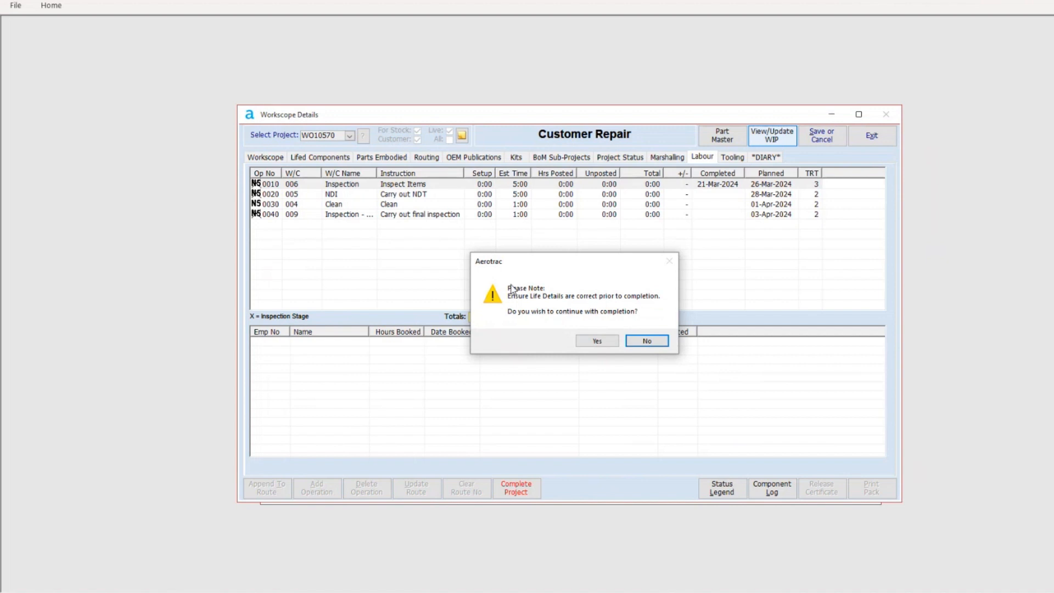
{"action": "left_click", "coordinate": [597, 341]}
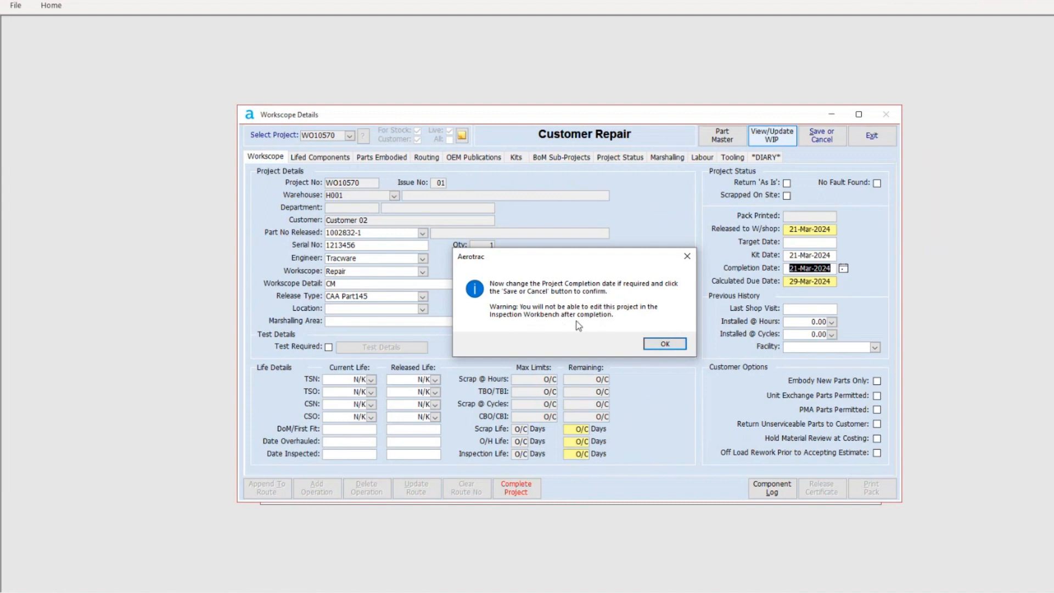
{"action": "left_click", "coordinate": [665, 344]}
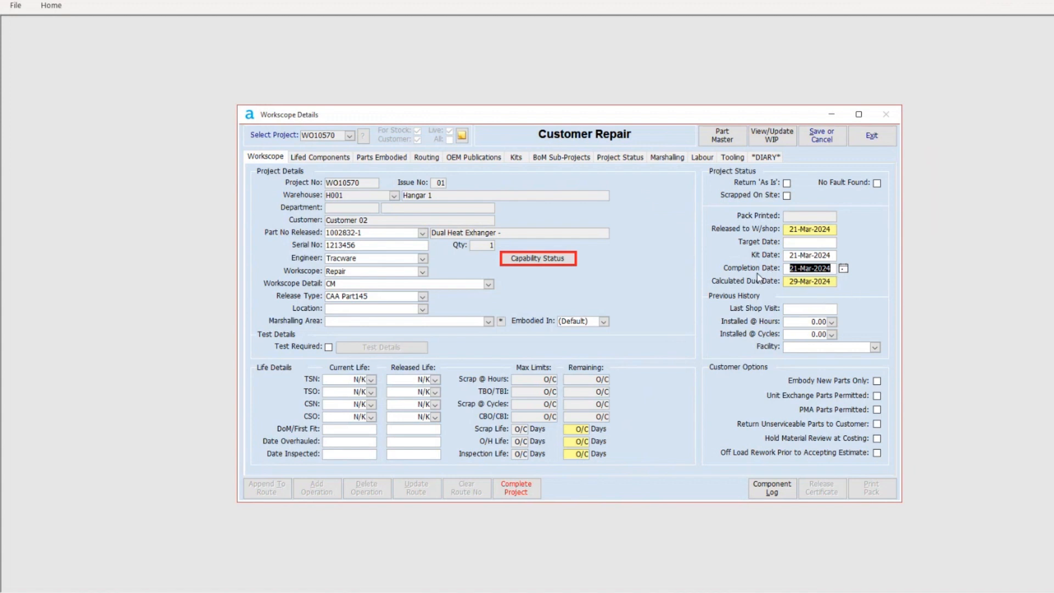
Keep 21-Mar-2024 as WO10570's completion date and save the project completion
{"action": "left_click", "coordinate": [819, 269]}
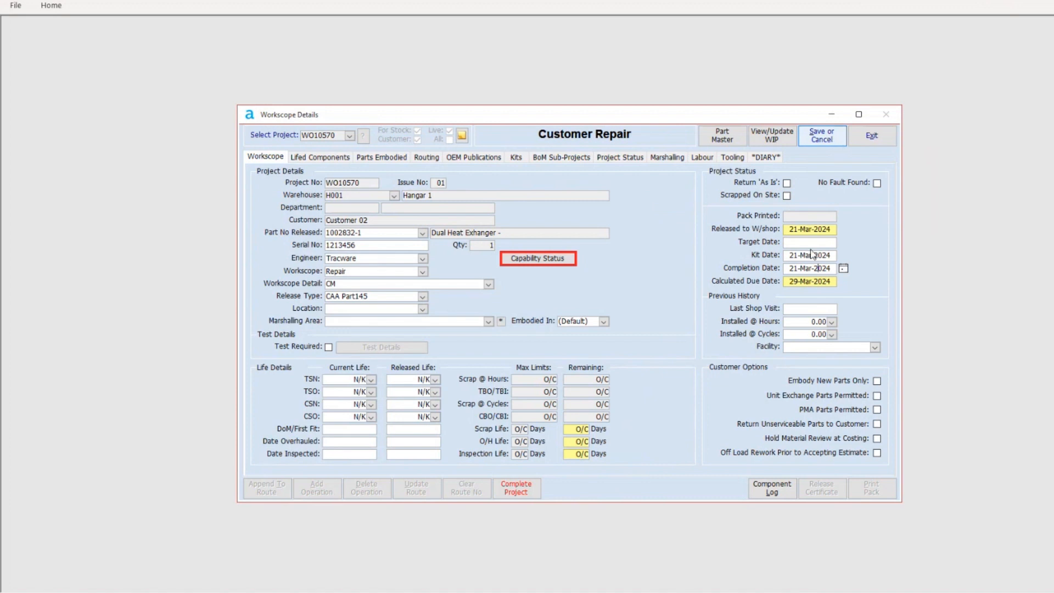
{"action": "left_click", "coordinate": [822, 136]}
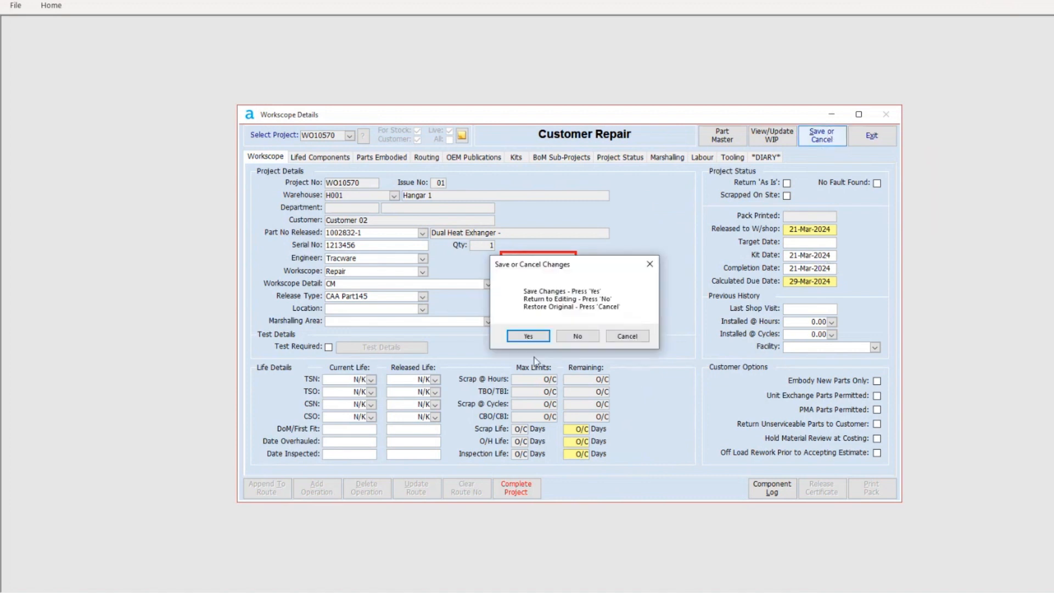
{"action": "left_click", "coordinate": [529, 336]}
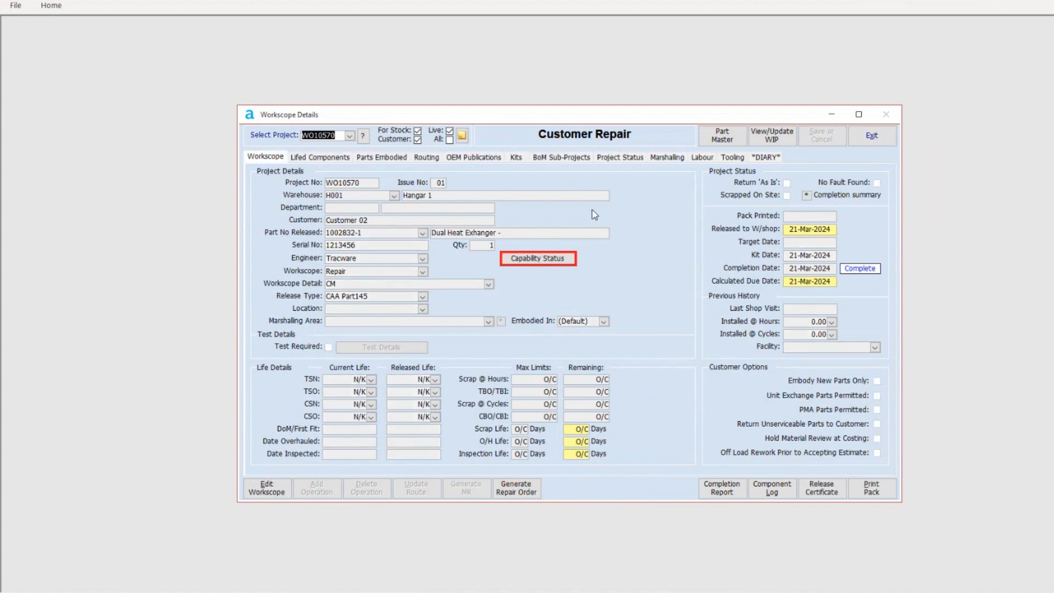
Start an authorised release certificate for project WO10570 and check the manual reference in its remarks
{"action": "left_click_drag", "start_coordinate": [563, 117], "coordinate": [587, 126]}
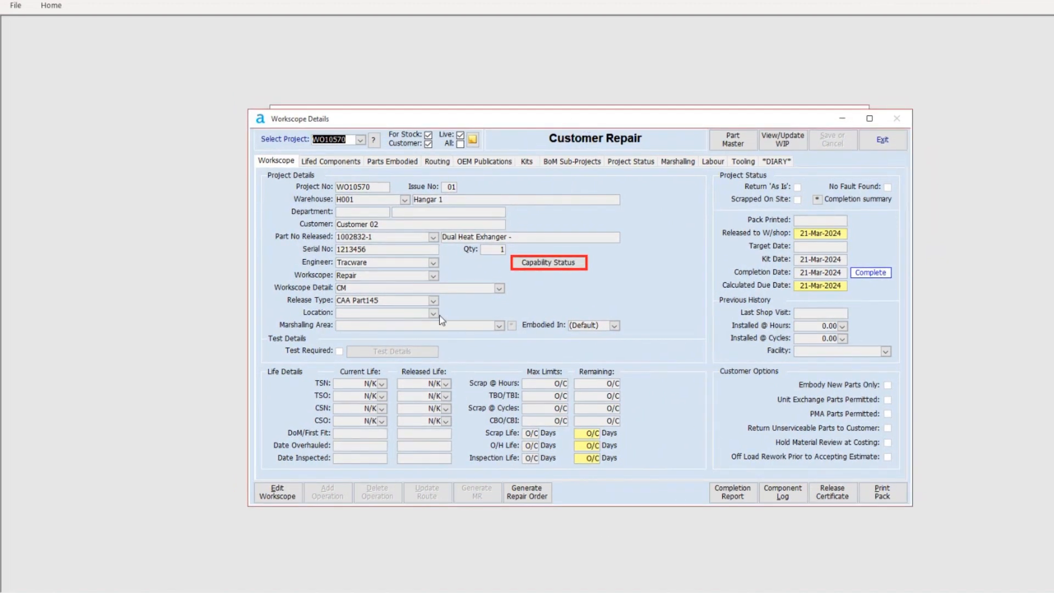
{"action": "left_click_drag", "start_coordinate": [588, 121], "coordinate": [587, 116]}
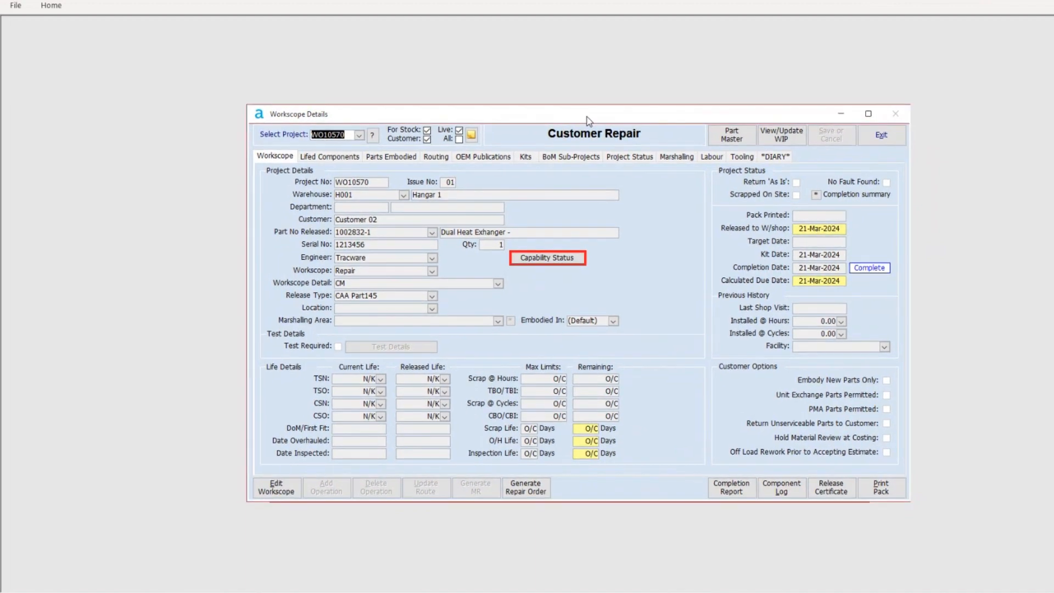
{"action": "left_click", "coordinate": [832, 491]}
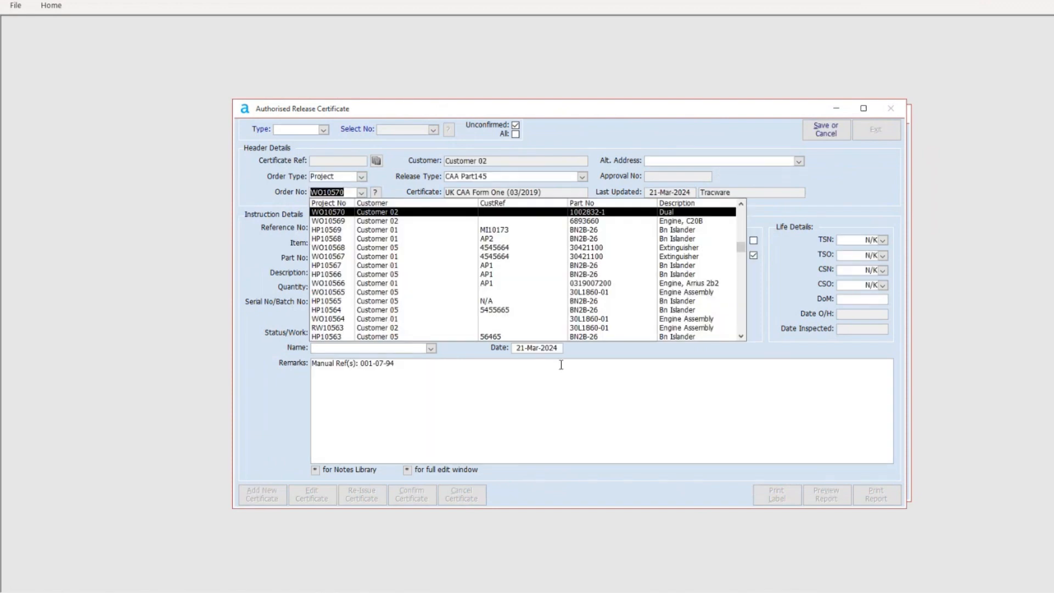
{"action": "left_click", "coordinate": [352, 214]}
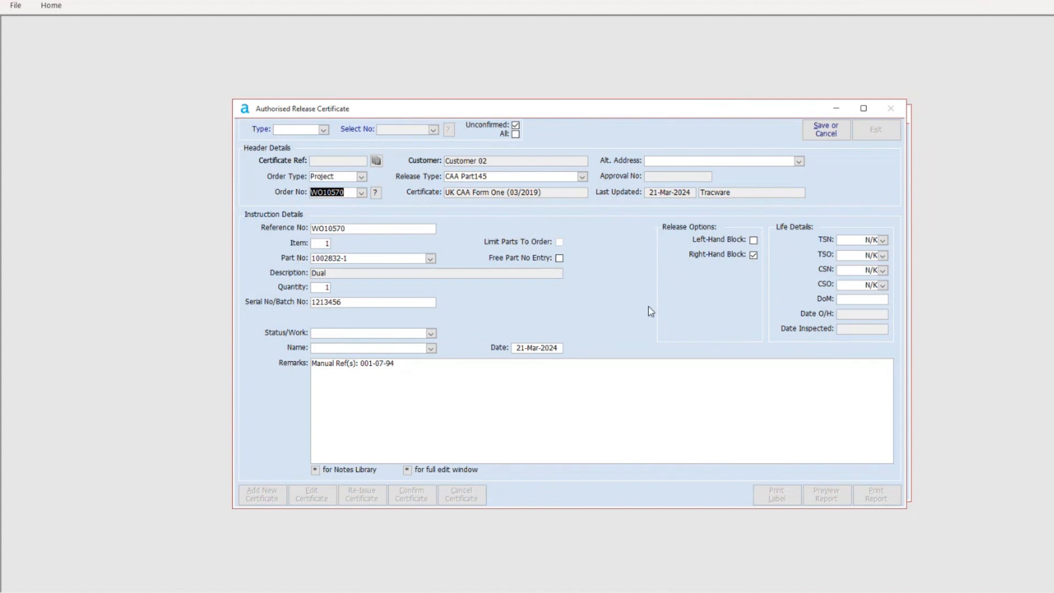
{"action": "left_click", "coordinate": [327, 367]}
{"action": "left_click_drag", "start_coordinate": [398, 367], "coordinate": [305, 367]}
{"action": "left_click", "coordinate": [334, 367]}
{"action": "left_click_drag", "start_coordinate": [463, 114], "coordinate": [477, 115]}
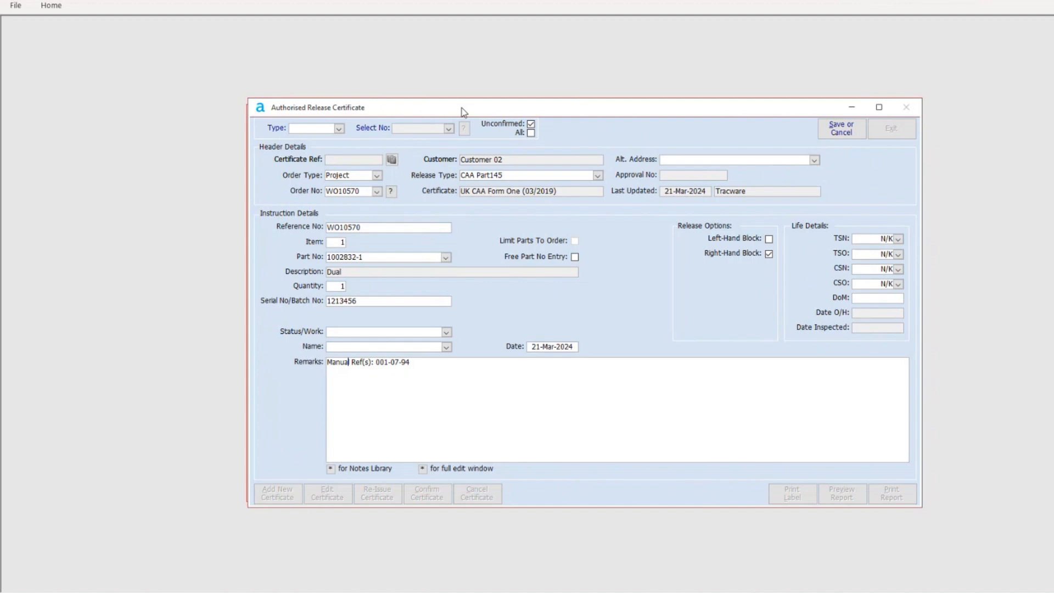
Discard the unsaved release certificate and exit WO10570's workscope details to the main menu
{"action": "left_click", "coordinate": [820, 130]}
{"action": "left_click", "coordinate": [632, 339]}
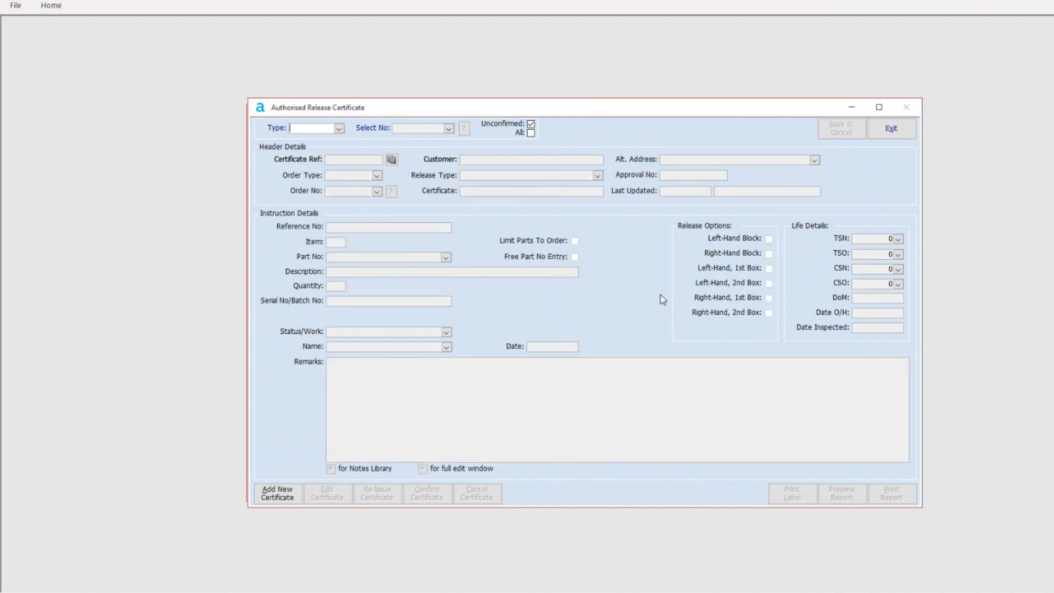
{"action": "left_click", "coordinate": [891, 129]}
{"action": "mouse_move", "coordinate": [566, 115]}
{"action": "left_mouse_down"}
{"action": "mouse_move", "coordinate": [654, 112]}
{"action": "mouse_move", "coordinate": [607, 131]}
{"action": "mouse_move", "coordinate": [575, 117]}
{"action": "left_mouse_up"}
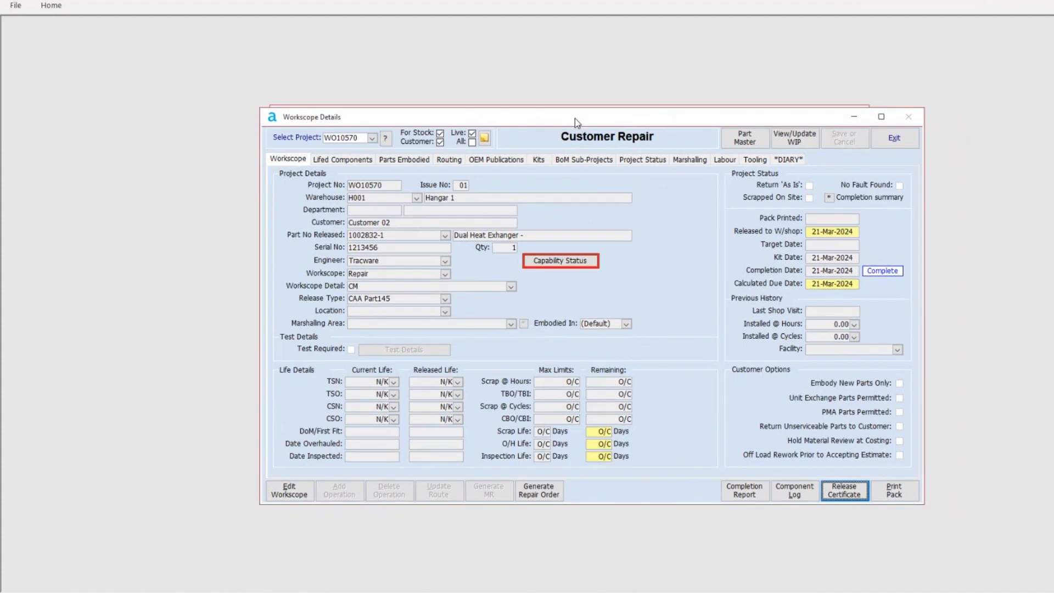
{"action": "left_click", "coordinate": [899, 138]}
{"action": "left_click", "coordinate": [898, 138]}
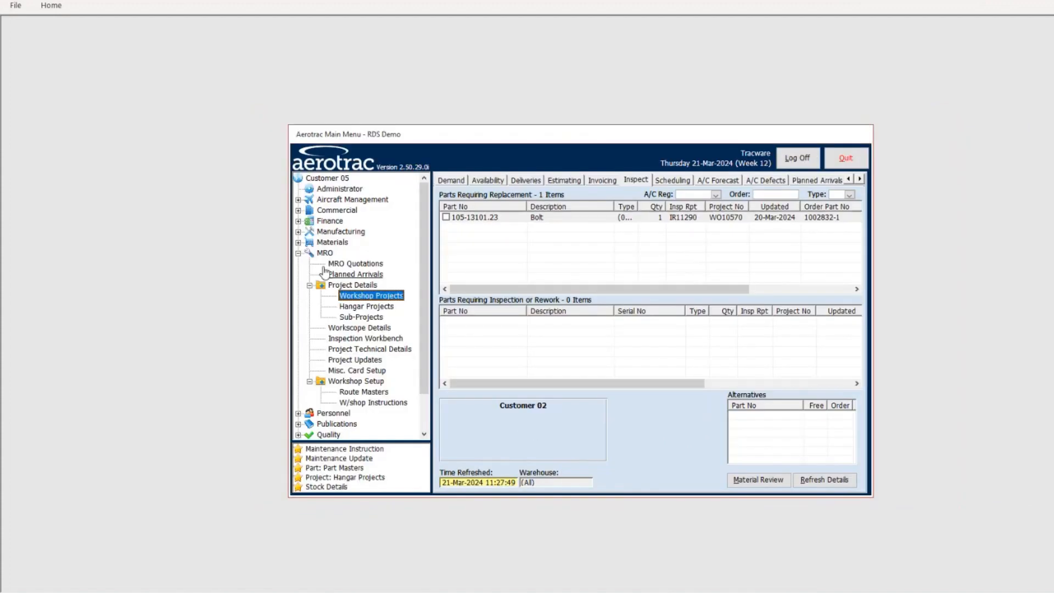
Open the MRO route masters and load route RN1117 for part 1002832-1 to review its details
{"action": "left_click", "coordinate": [299, 253]}
{"action": "left_click", "coordinate": [299, 253]}
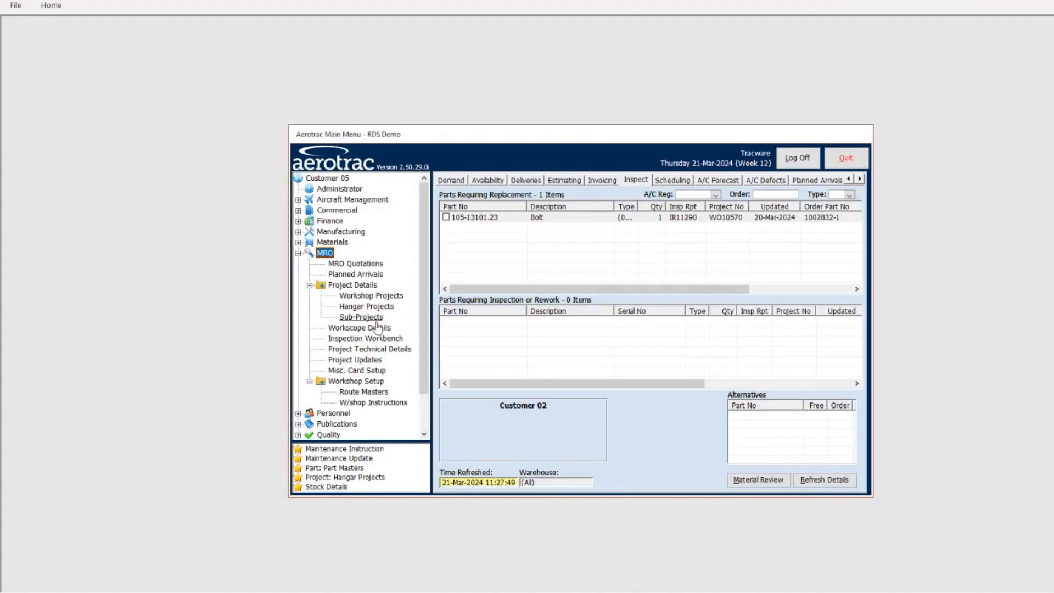
{"action": "left_click", "coordinate": [367, 393]}
{"action": "double_click", "coordinate": [367, 397]}
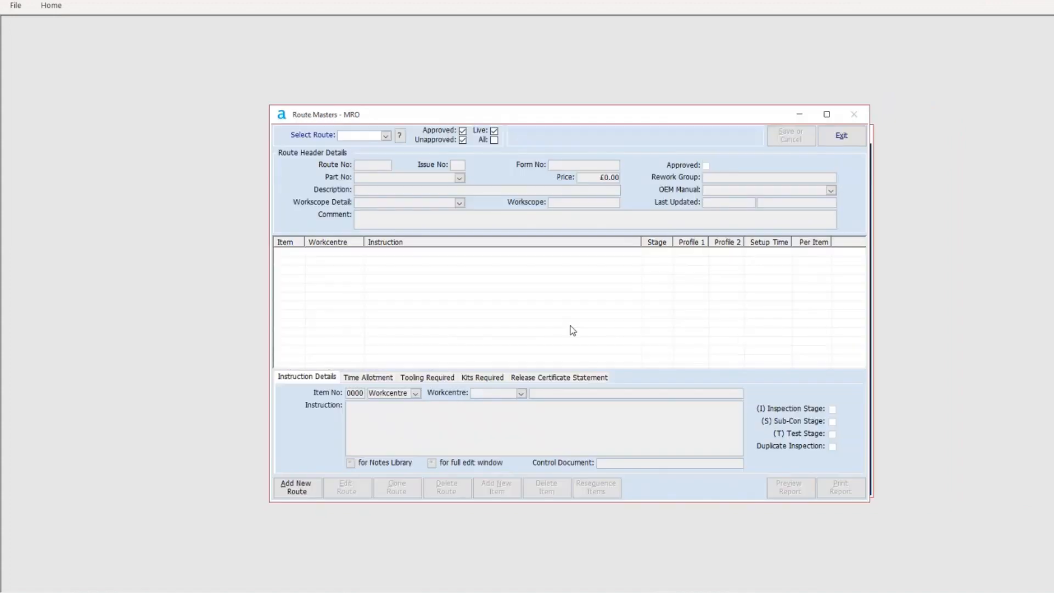
{"action": "left_click", "coordinate": [386, 136]}
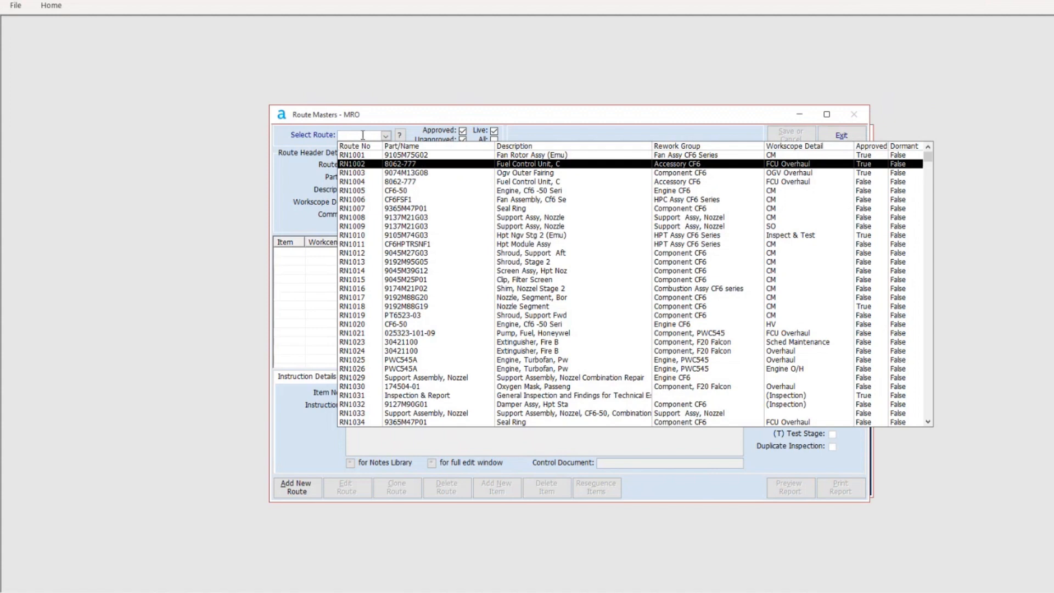
{"action": "type", "text": "rn"}
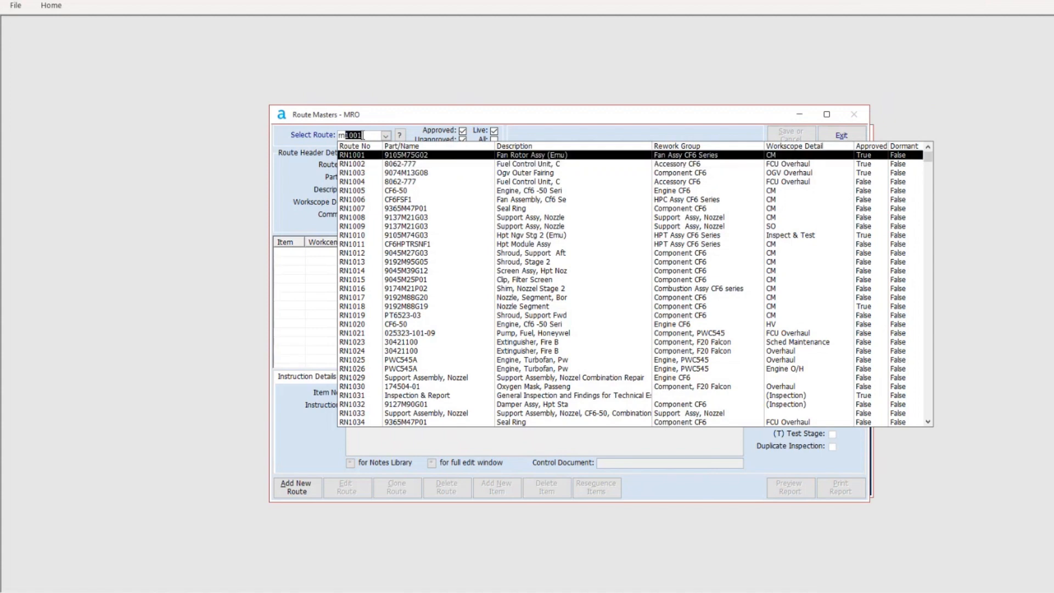
{"action": "type", "text": "111"}
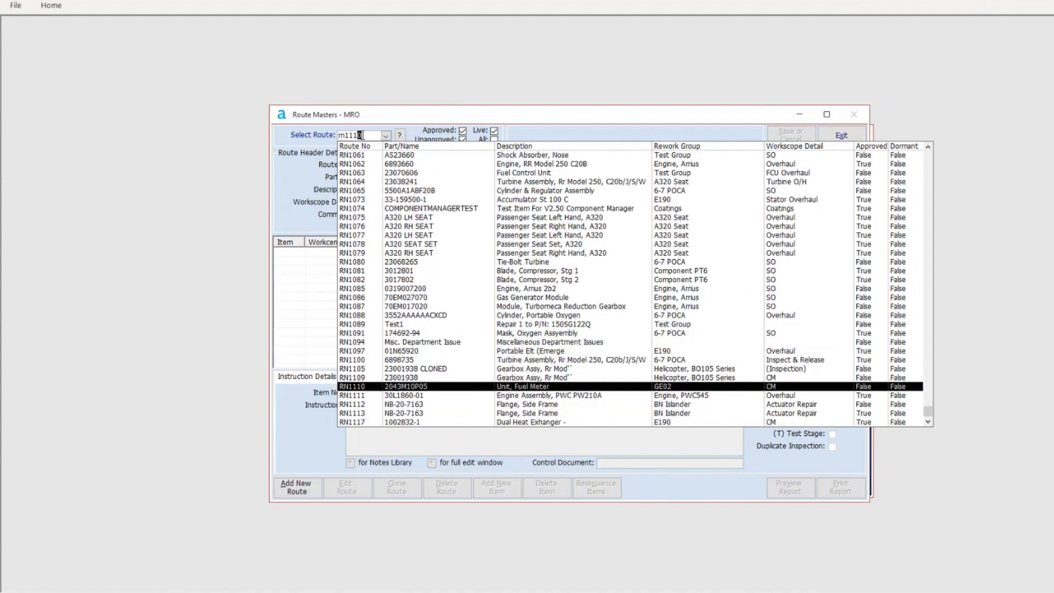
{"action": "left_click", "coordinate": [405, 422]}
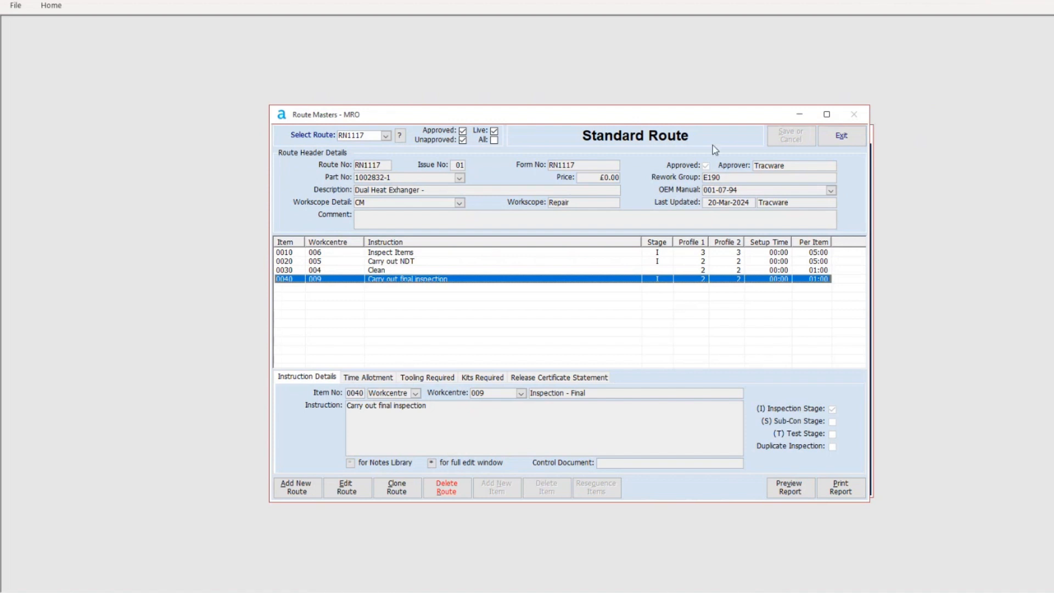
{"action": "left_click_drag", "start_coordinate": [594, 121], "coordinate": [607, 121]}
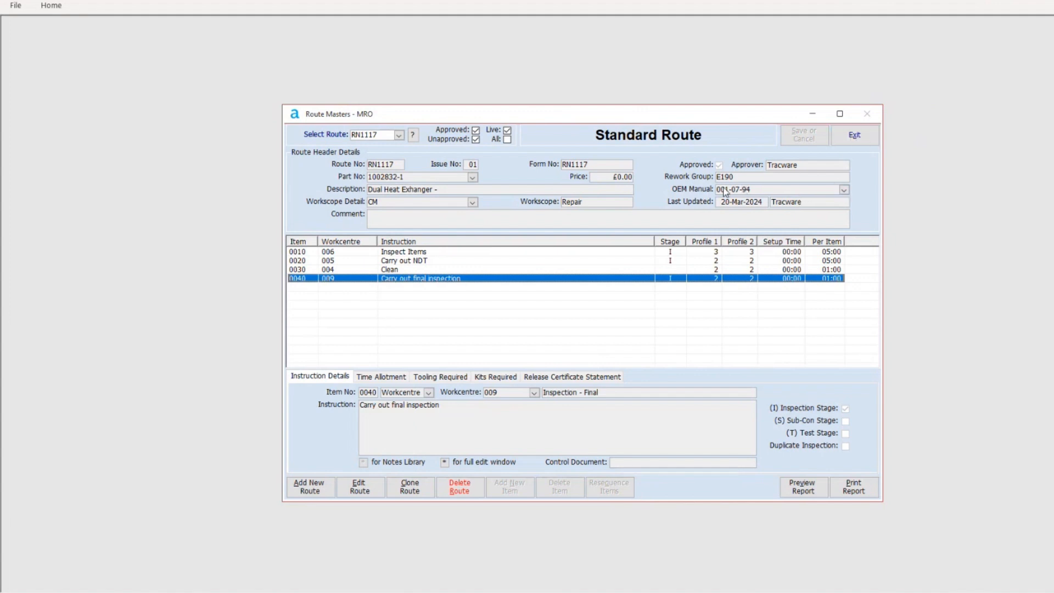
Exit the route masters and open the workscope details of workshop project WO10570
{"action": "left_click", "coordinate": [858, 142]}
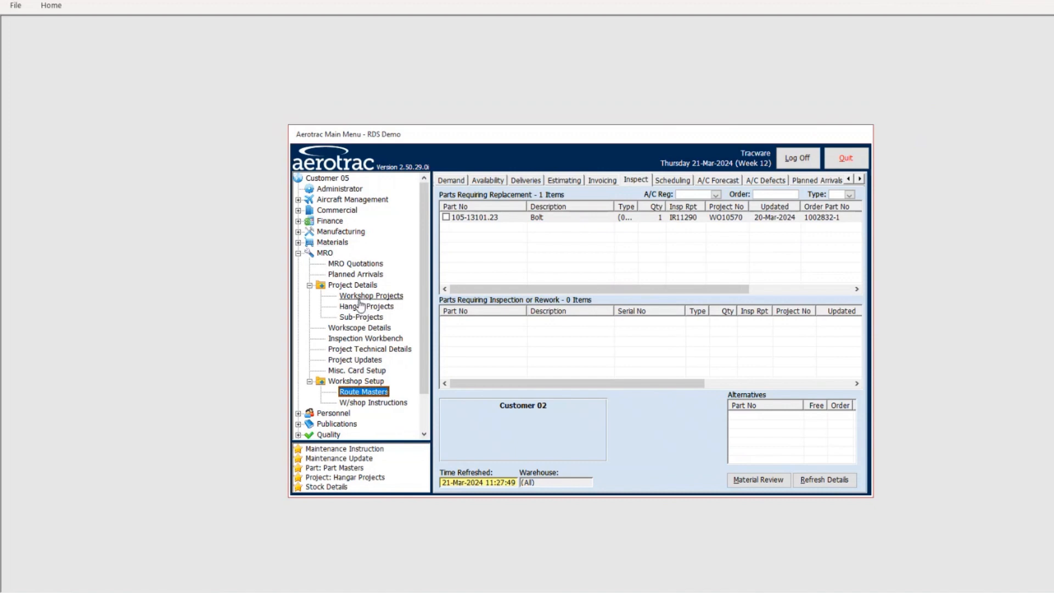
{"action": "left_click", "coordinate": [360, 297]}
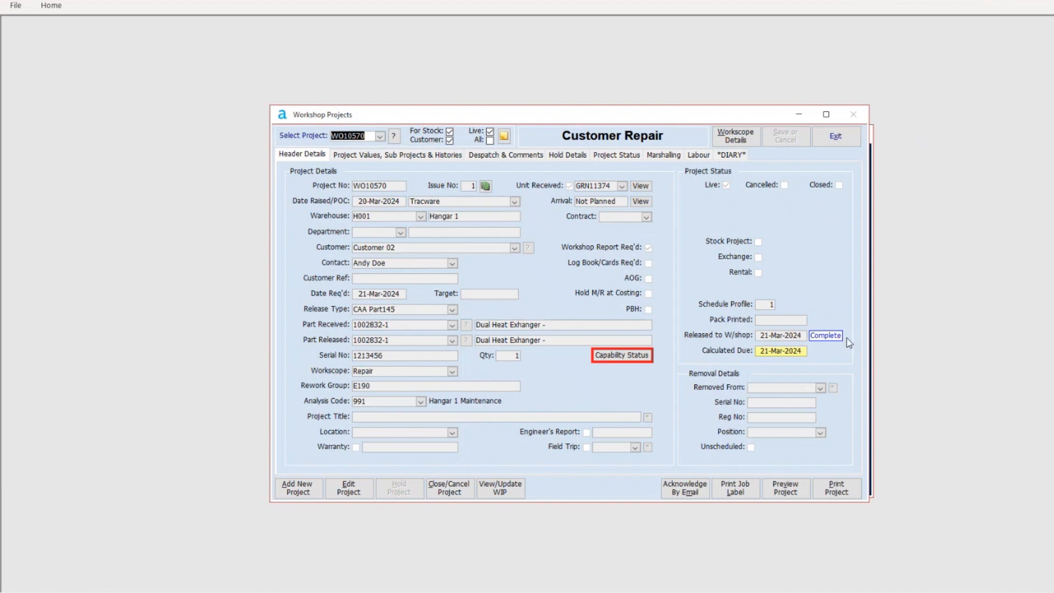
{"action": "left_click", "coordinate": [732, 141]}
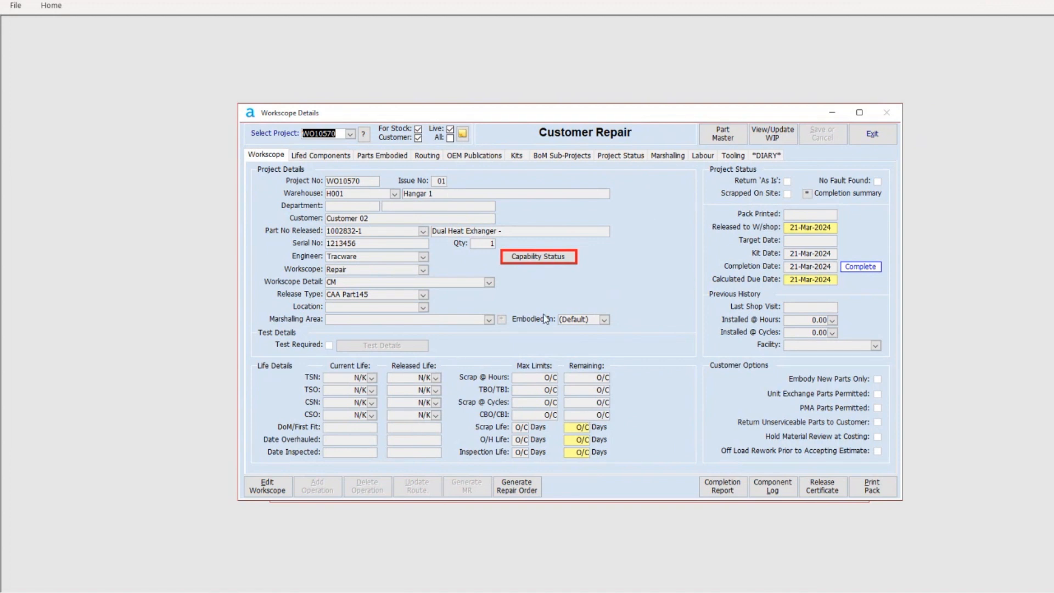
Open WO10570's process package for printing and leave only the Routing form (PROC0003) selected
{"action": "left_click", "coordinate": [874, 488]}
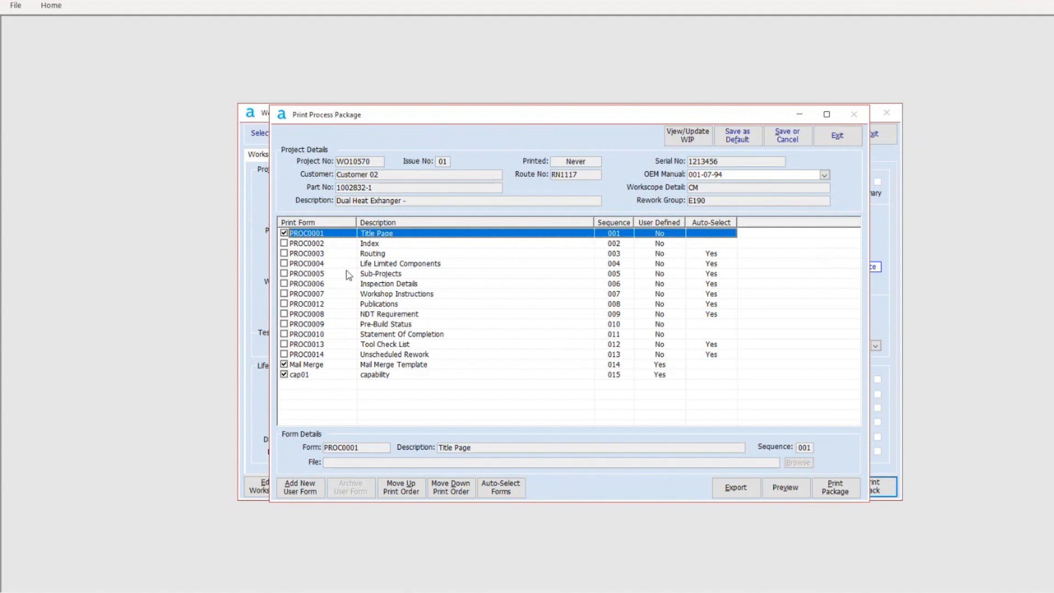
{"action": "left_click", "coordinate": [284, 254]}
{"action": "left_click", "coordinate": [285, 234]}
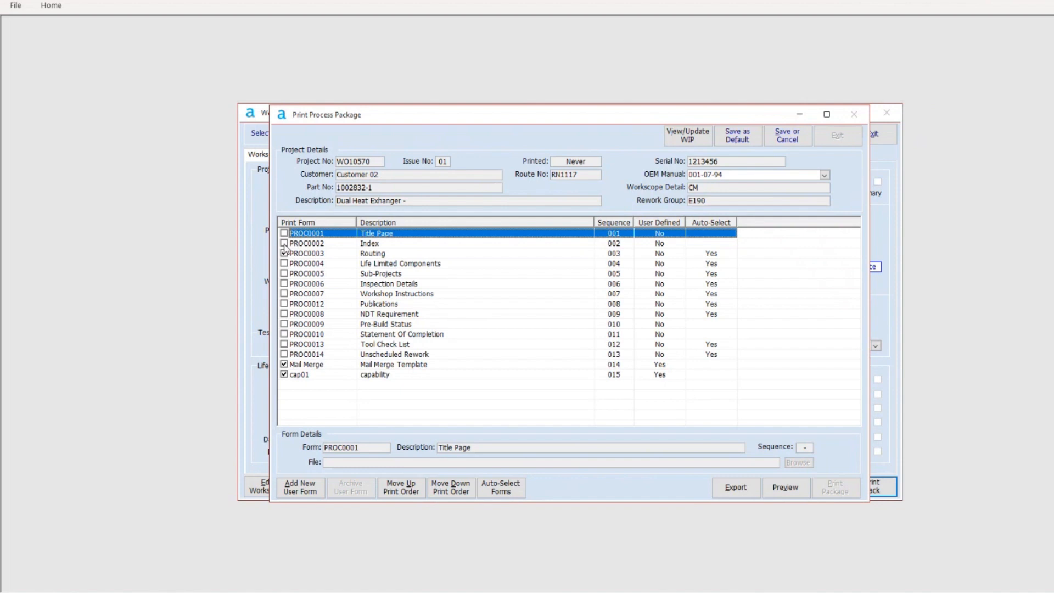
{"action": "left_click", "coordinate": [285, 365]}
{"action": "left_click", "coordinate": [285, 375]}
{"action": "left_click", "coordinate": [333, 254]}
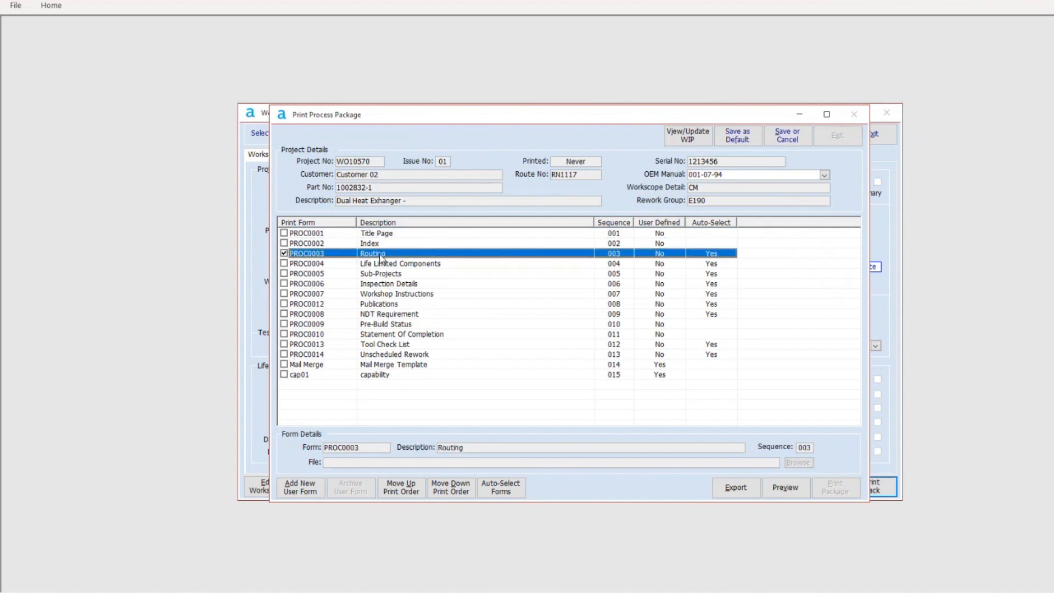
Preview the Routing form of the process package, and exit the package without saving the form selection
{"action": "left_click", "coordinate": [785, 489]}
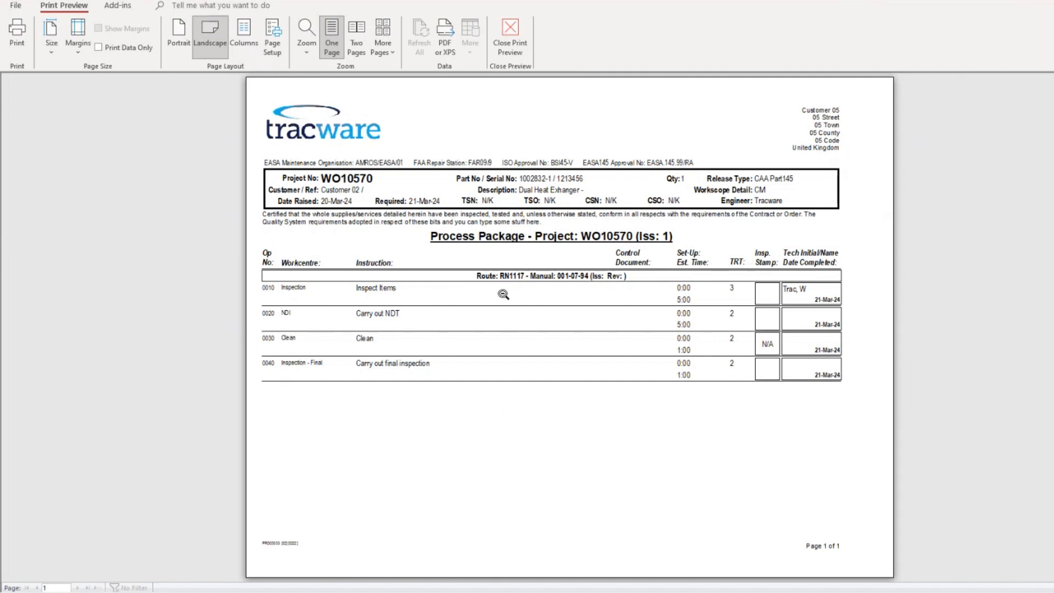
{"action": "left_click", "coordinate": [512, 34]}
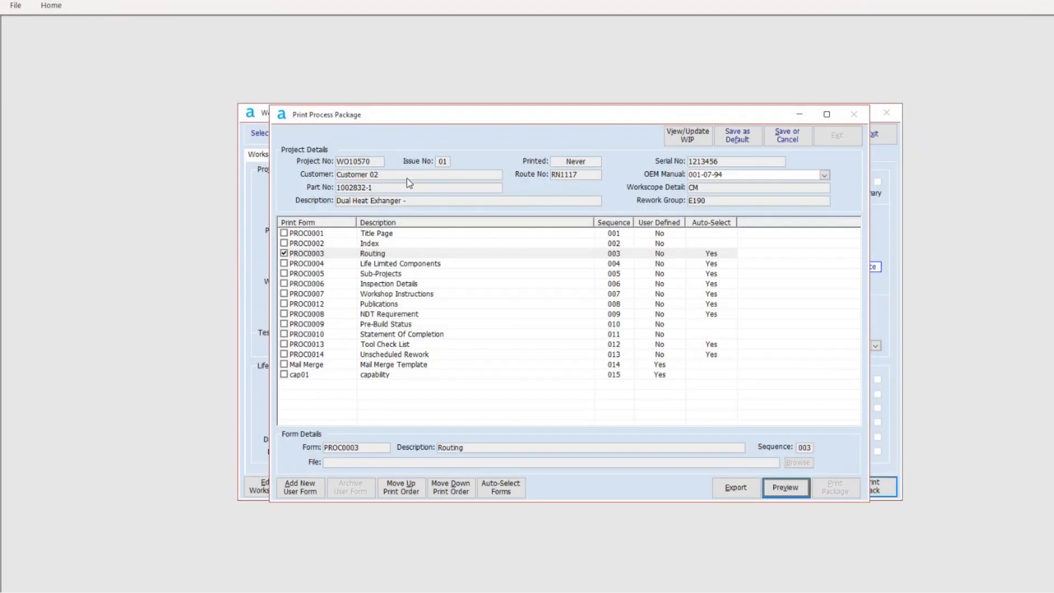
{"action": "left_click", "coordinate": [797, 141]}
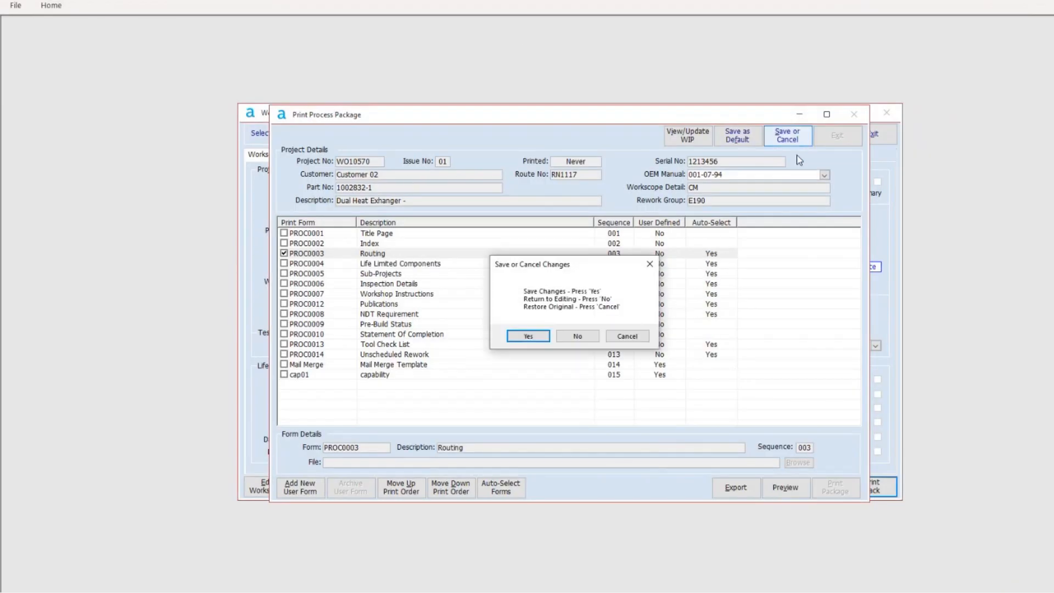
{"action": "left_click", "coordinate": [627, 337]}
{"action": "left_click", "coordinate": [837, 136]}
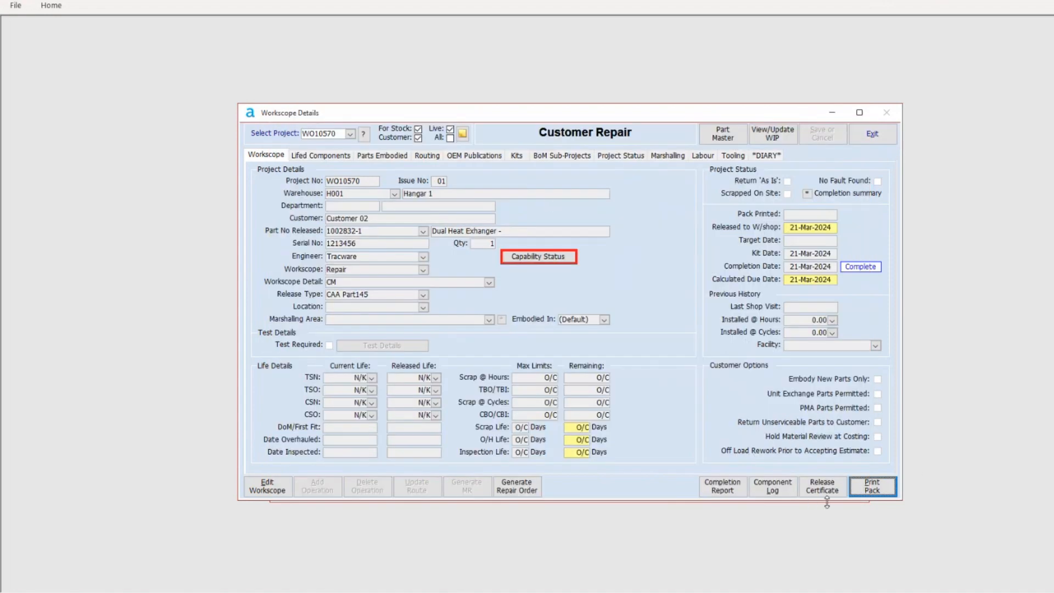
Raise an authorised release certificate for WO10570 with status Repaired and the certifying person's name, and save it
{"action": "left_click", "coordinate": [822, 486]}
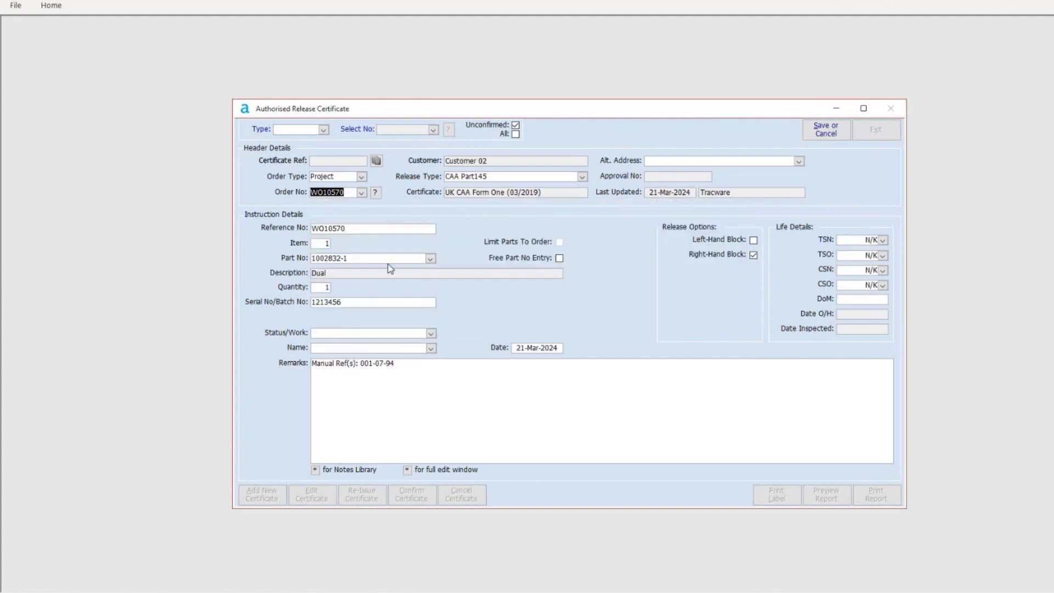
{"action": "left_click", "coordinate": [431, 334]}
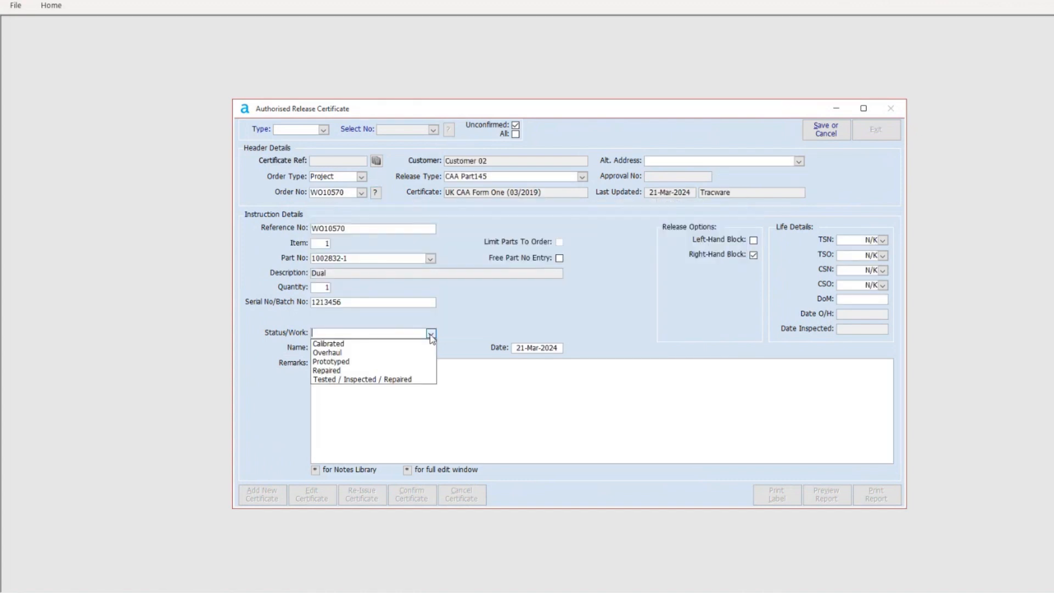
{"action": "left_click", "coordinate": [386, 373]}
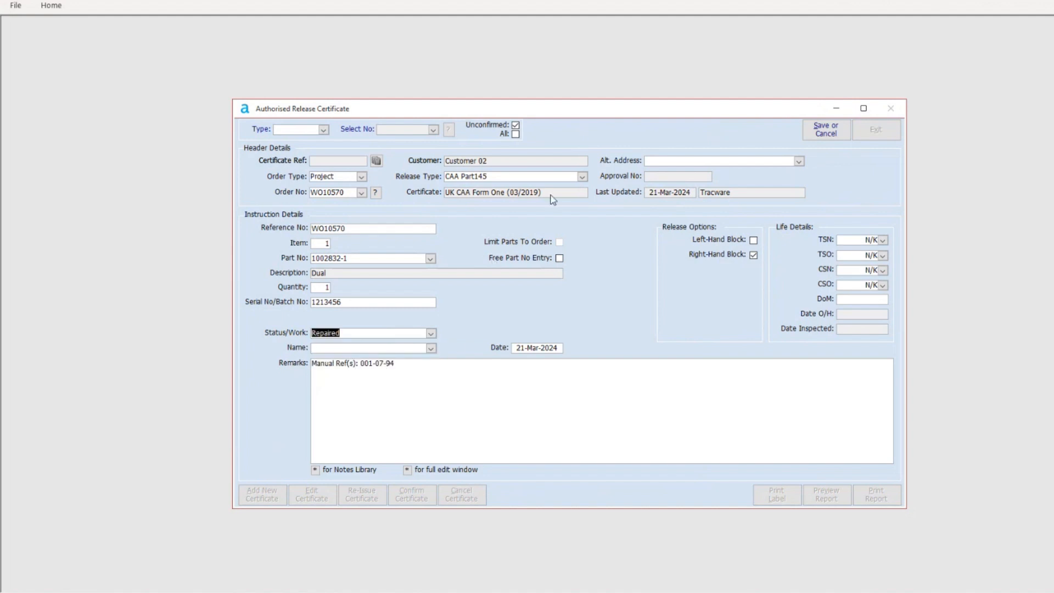
{"action": "left_click", "coordinate": [431, 348]}
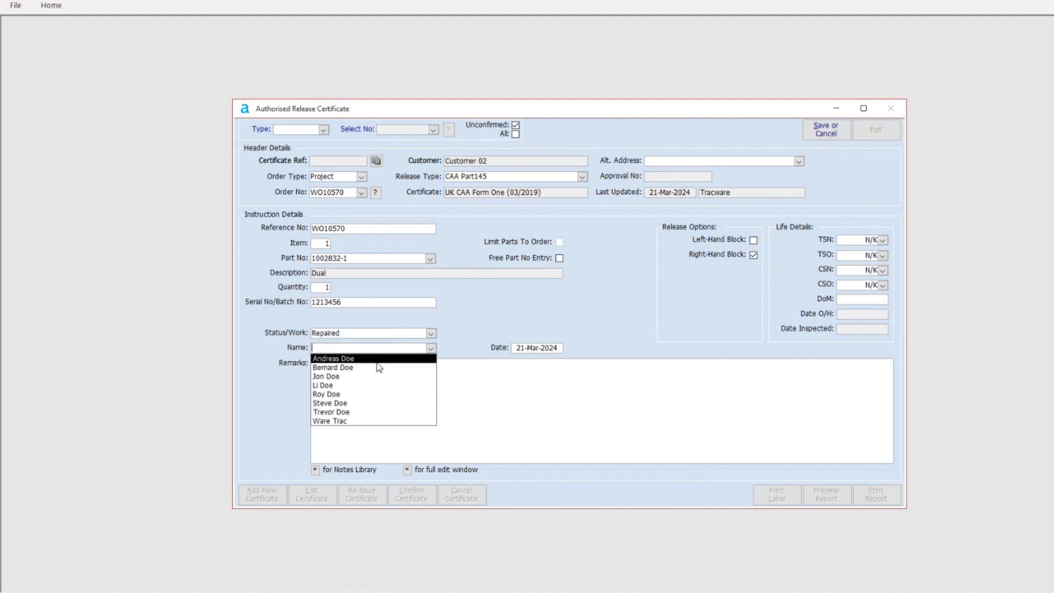
{"action": "left_click", "coordinate": [360, 421]}
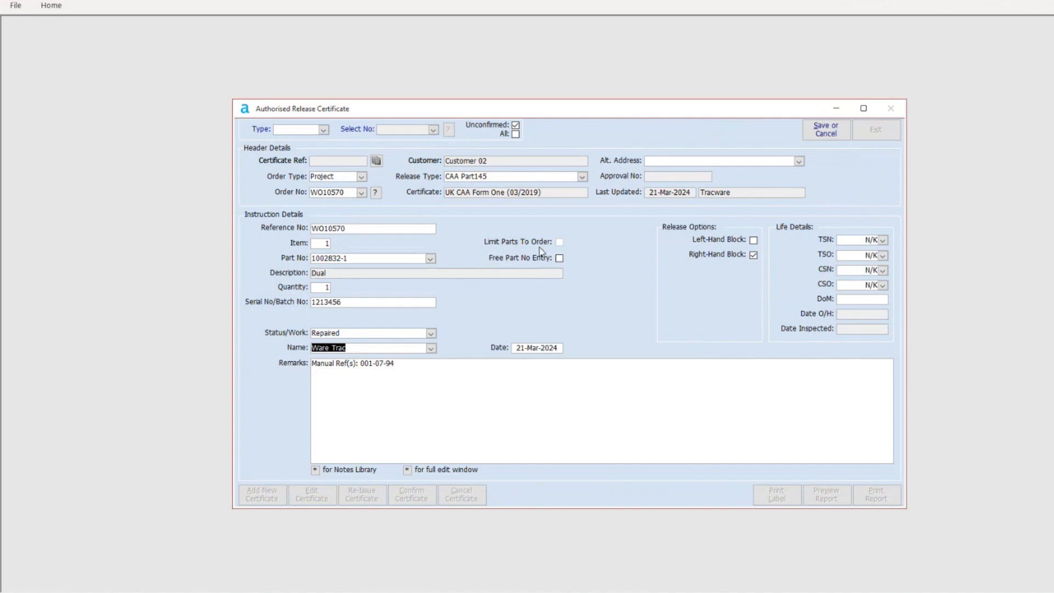
{"action": "left_click", "coordinate": [826, 131]}
{"action": "left_click", "coordinate": [539, 342]}
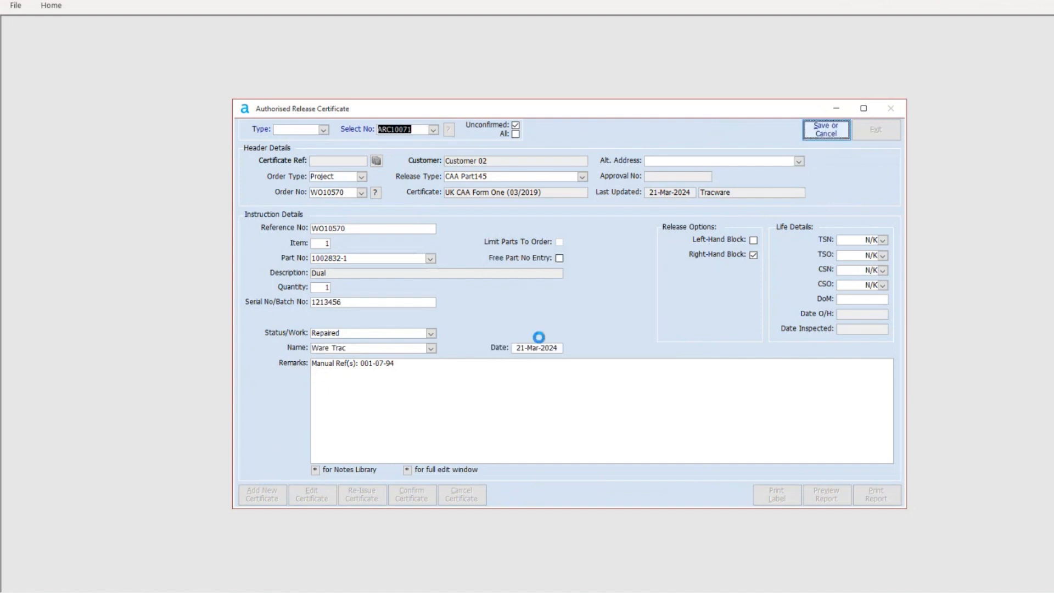
Preview the draft CAA Form 1, and confirm the release certificate before returning to the workscope details
{"action": "left_click", "coordinate": [818, 502]}
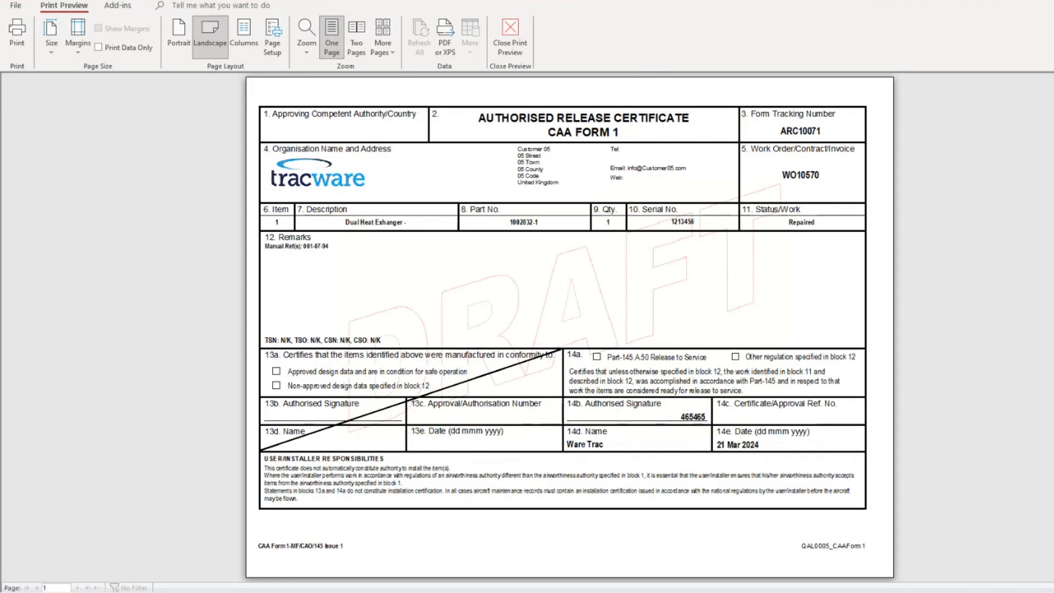
{"action": "left_click", "coordinate": [513, 37]}
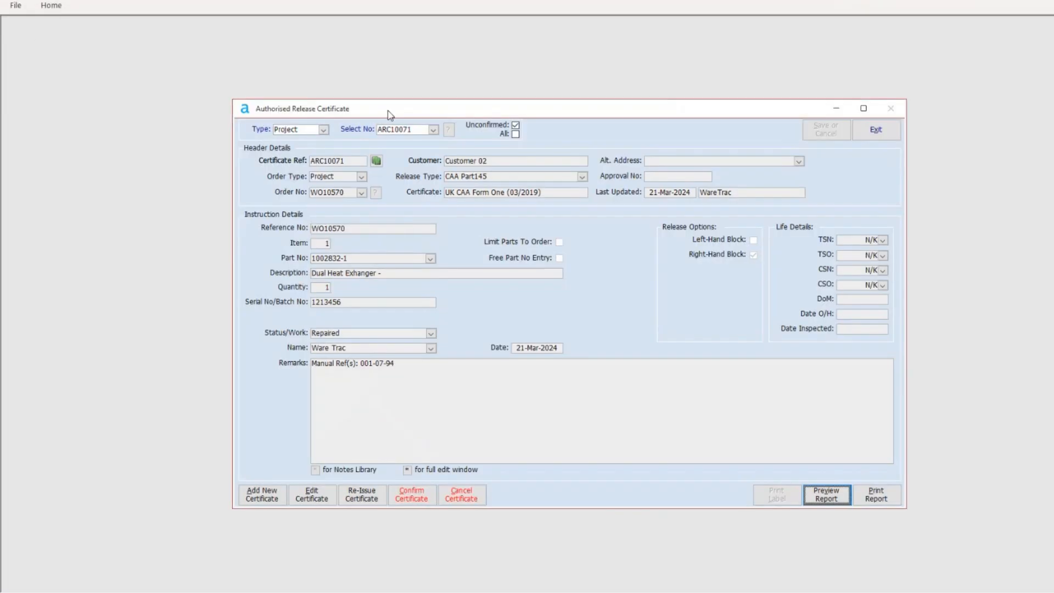
{"action": "left_click", "coordinate": [420, 503]}
{"action": "left_click", "coordinate": [610, 337]}
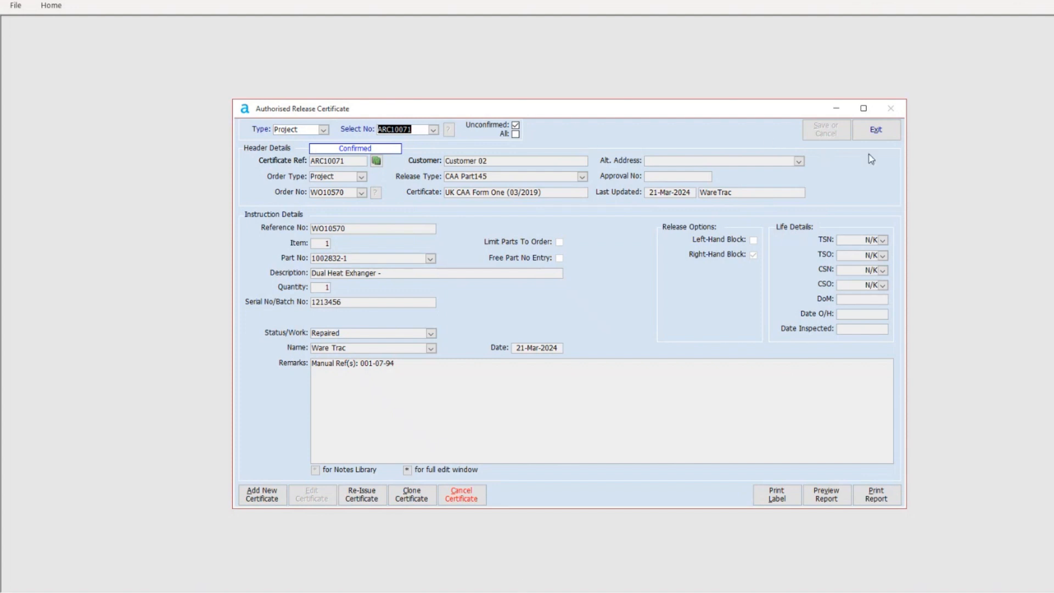
{"action": "left_click", "coordinate": [877, 131]}
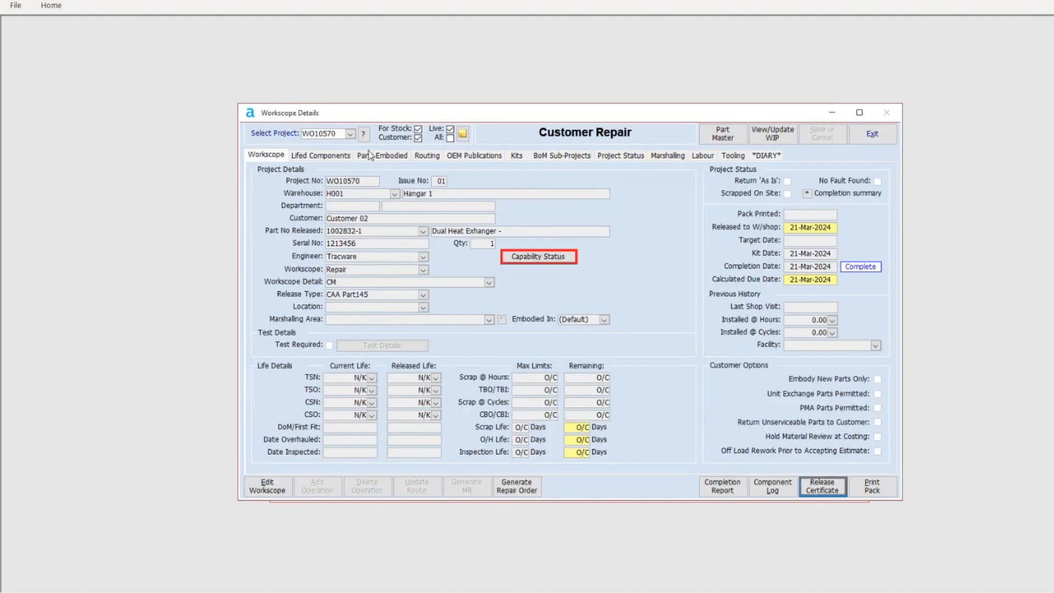
Open picking list PL10742 from the project status documents and check the bolt's serial and batch details
{"action": "left_click", "coordinate": [637, 156]}
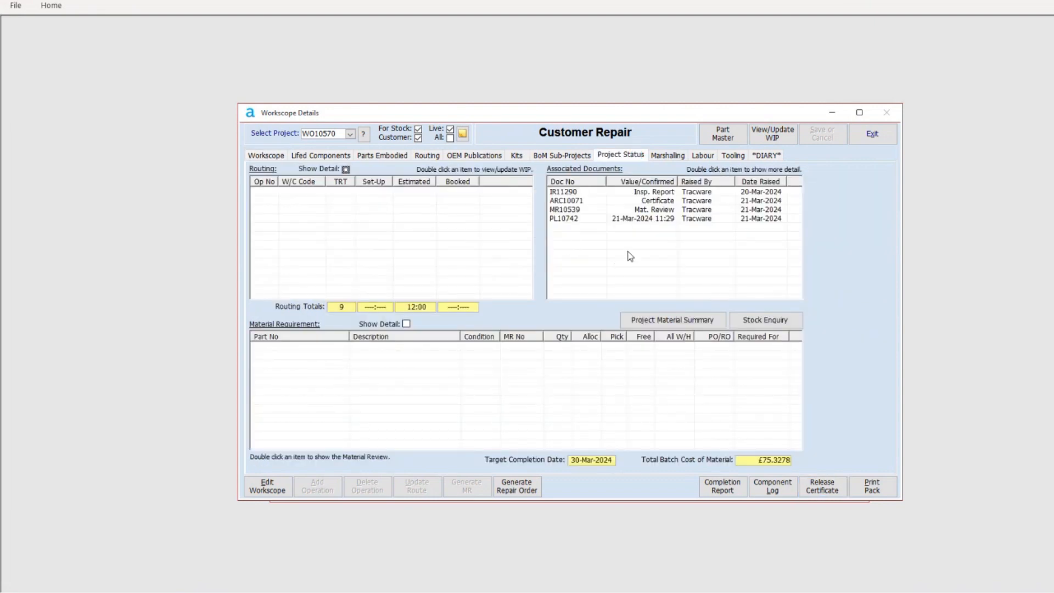
{"action": "left_click", "coordinate": [576, 203]}
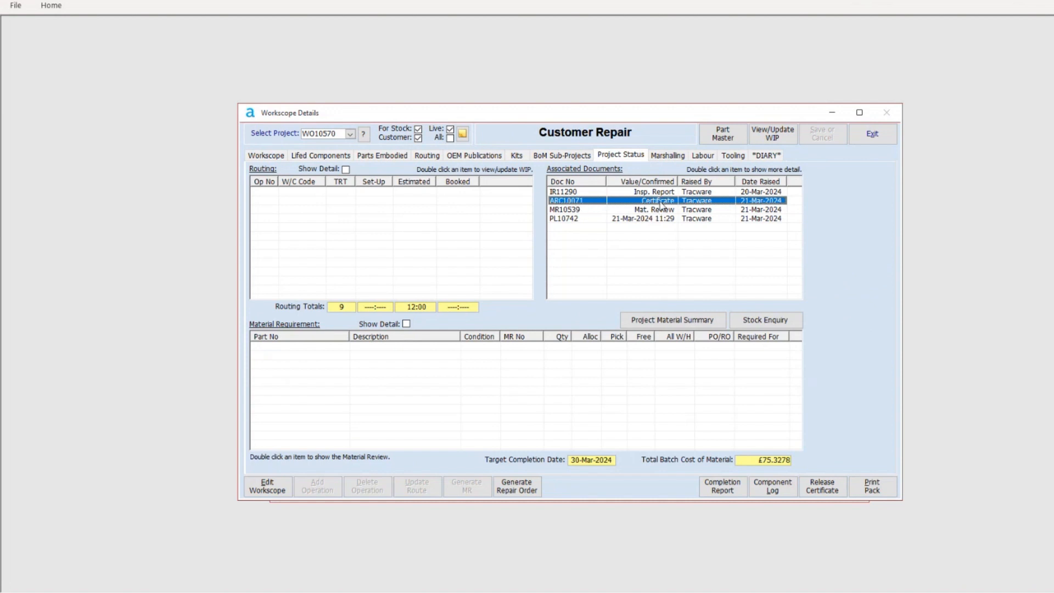
{"action": "left_click", "coordinate": [574, 209]}
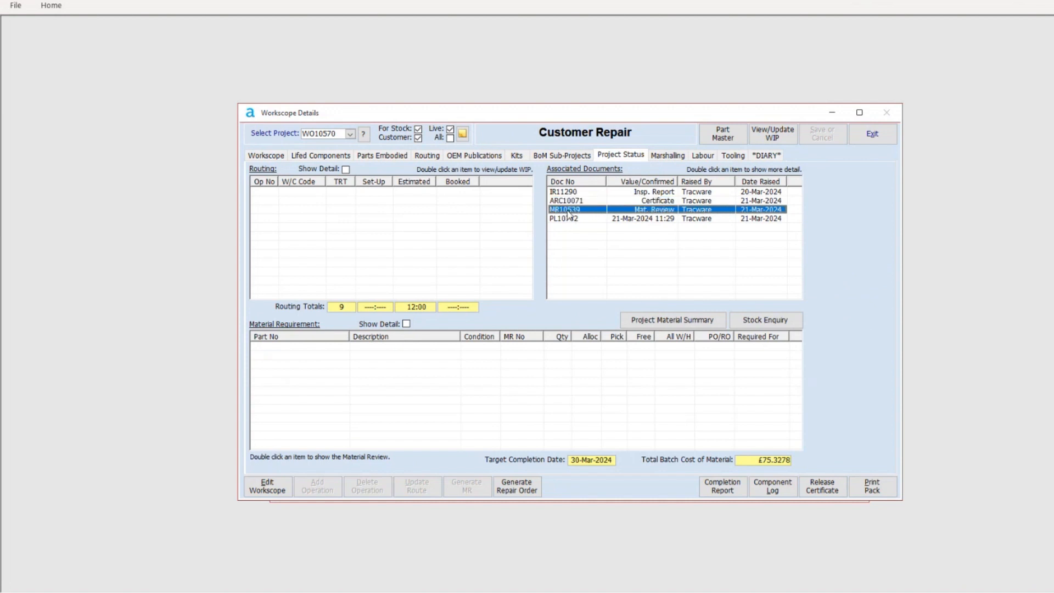
{"action": "left_click", "coordinate": [573, 201]}
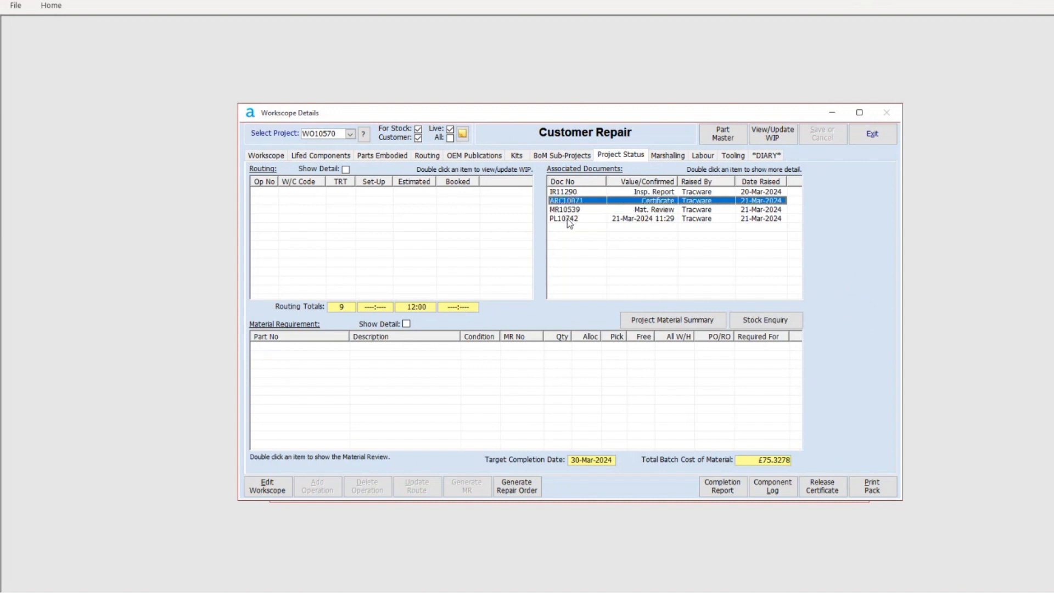
{"action": "double_click", "coordinate": [568, 218]}
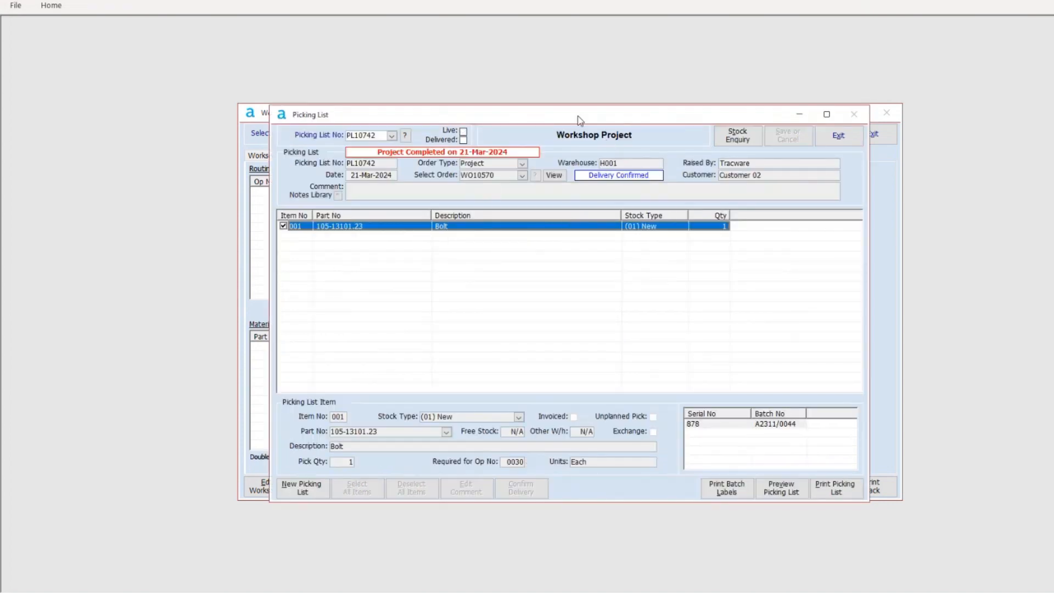
{"action": "left_click_drag", "start_coordinate": [577, 116], "coordinate": [612, 111]}
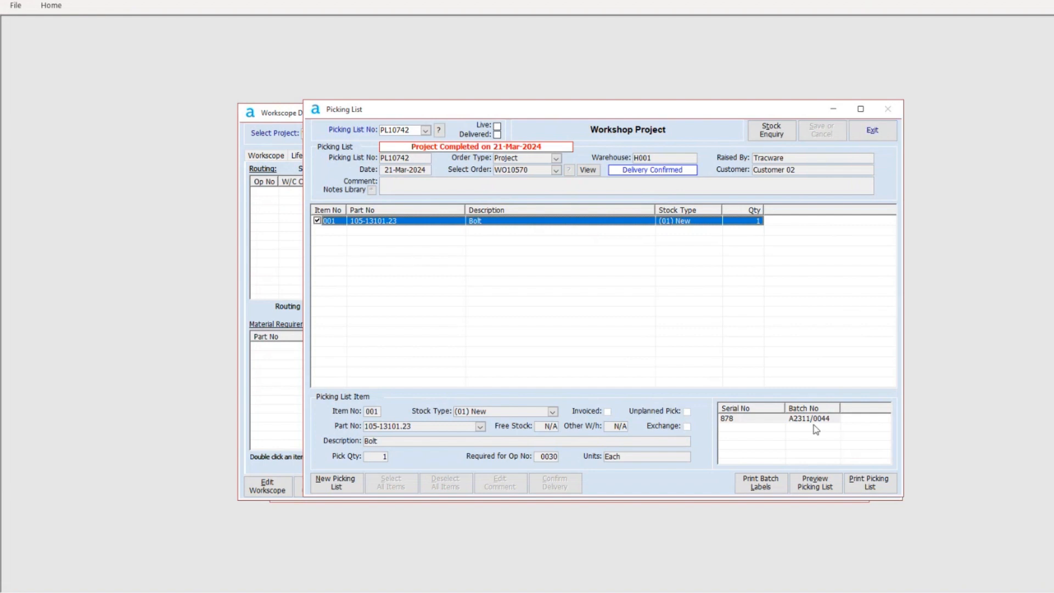
{"action": "left_click", "coordinate": [776, 417]}
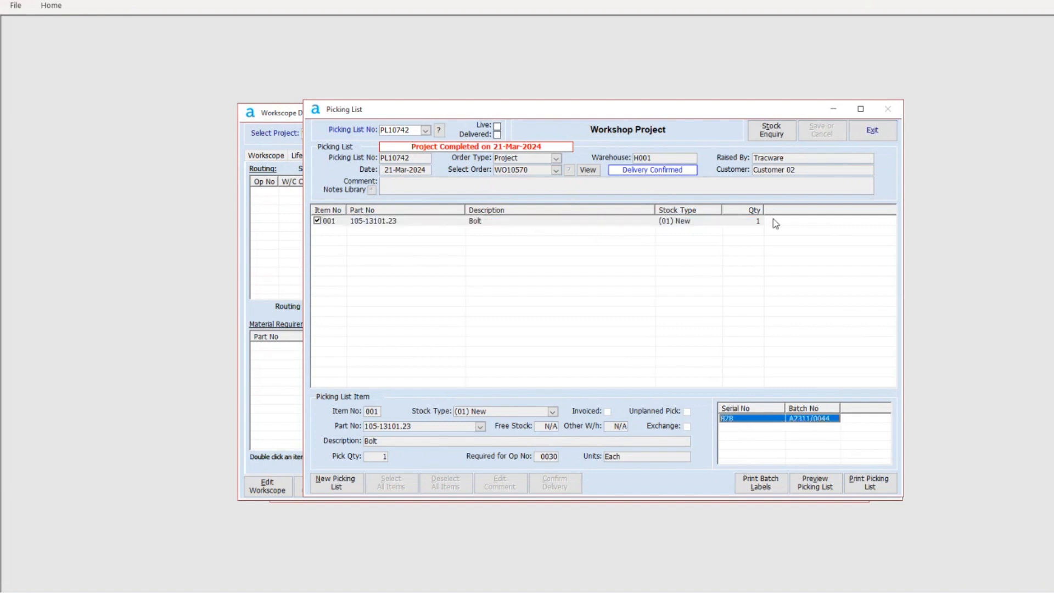
{"action": "left_click", "coordinate": [867, 135]}
View material review MR10539 and release certificate ARC10071 from the project's associated documents
{"action": "double_click", "coordinate": [573, 210]}
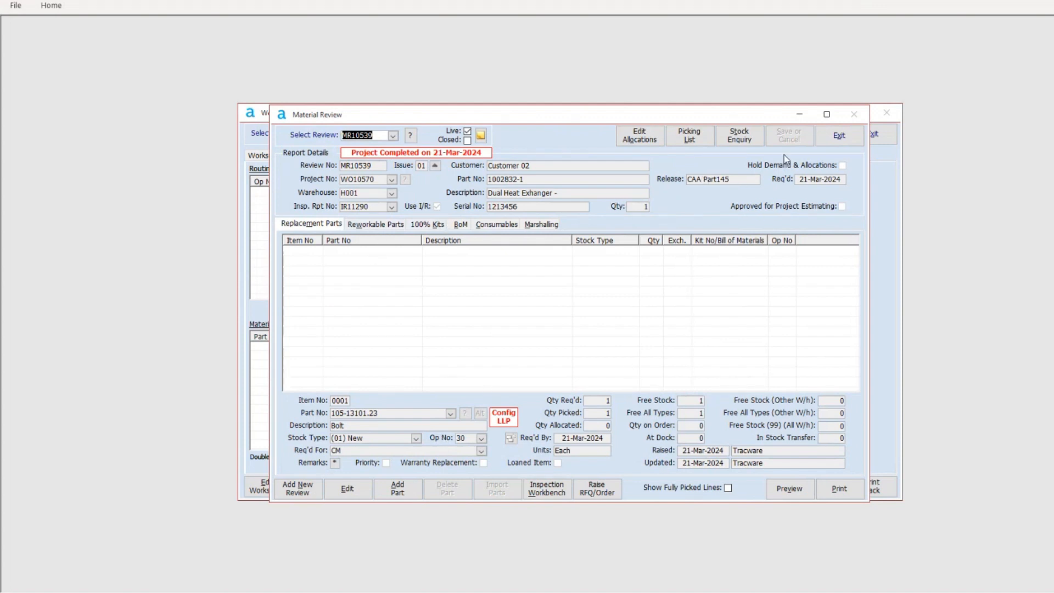
{"action": "left_click", "coordinate": [839, 135]}
{"action": "double_click", "coordinate": [567, 201]}
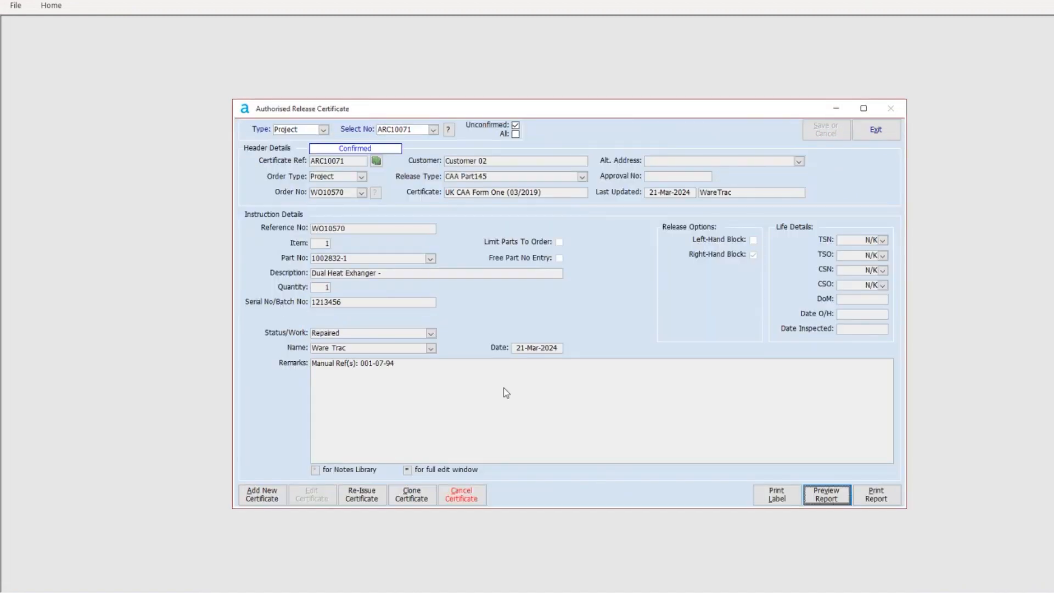
{"action": "left_click", "coordinate": [876, 131]}
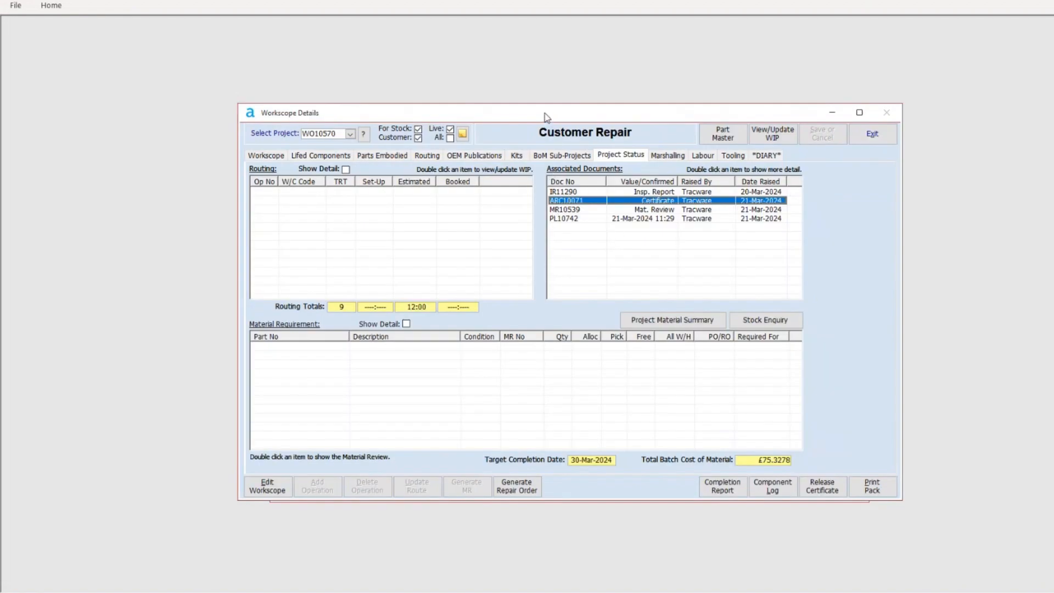
Check the marshalling status of WO10570's parts, and exit the project to the main menu
{"action": "left_click_drag", "start_coordinate": [545, 113], "coordinate": [544, 113]}
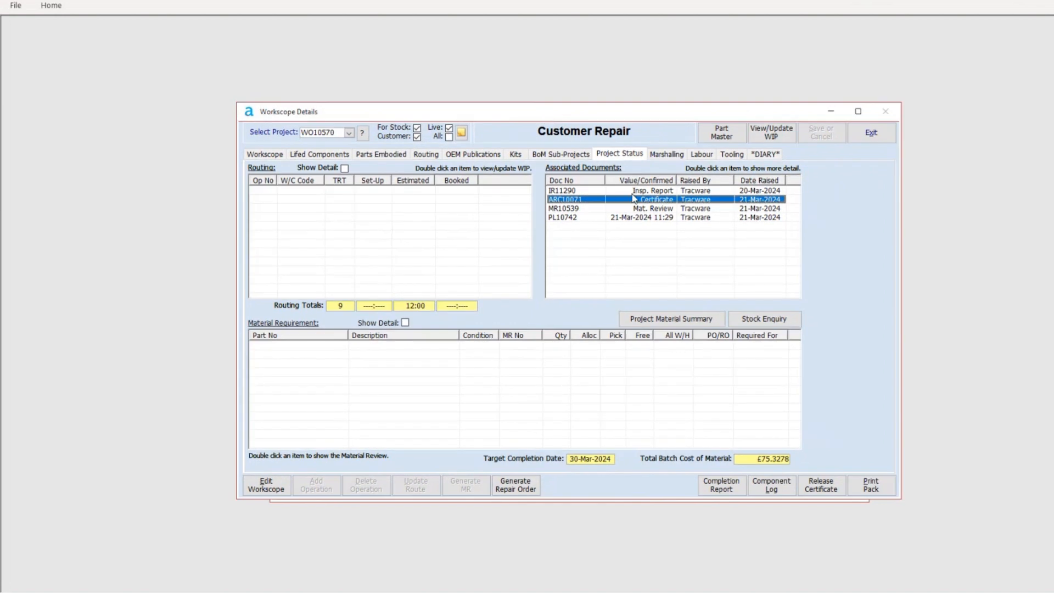
{"action": "left_click", "coordinate": [669, 154]}
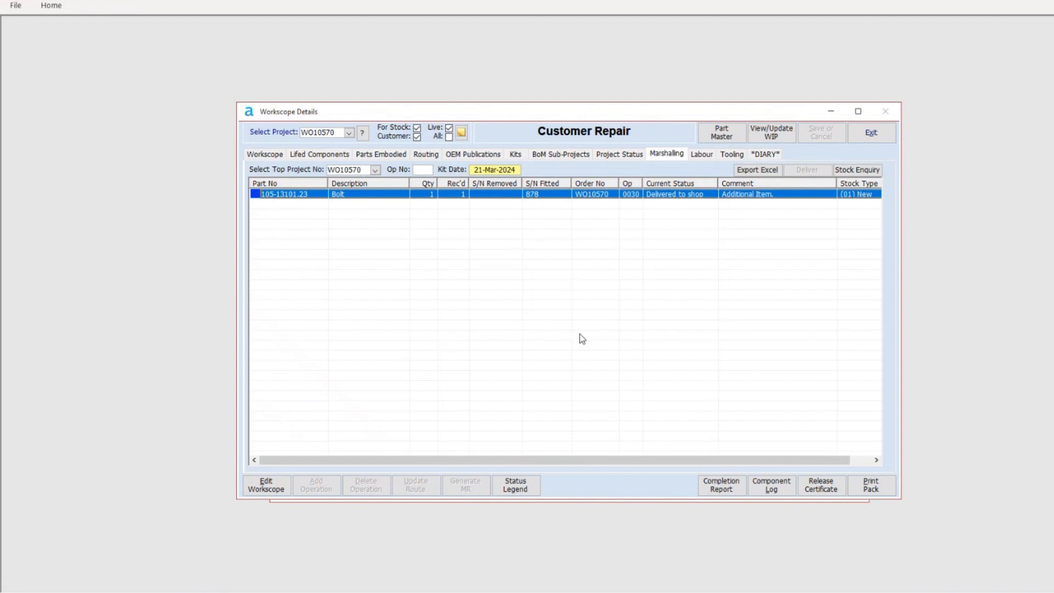
{"action": "left_click", "coordinate": [273, 154]}
{"action": "left_click", "coordinate": [882, 139]}
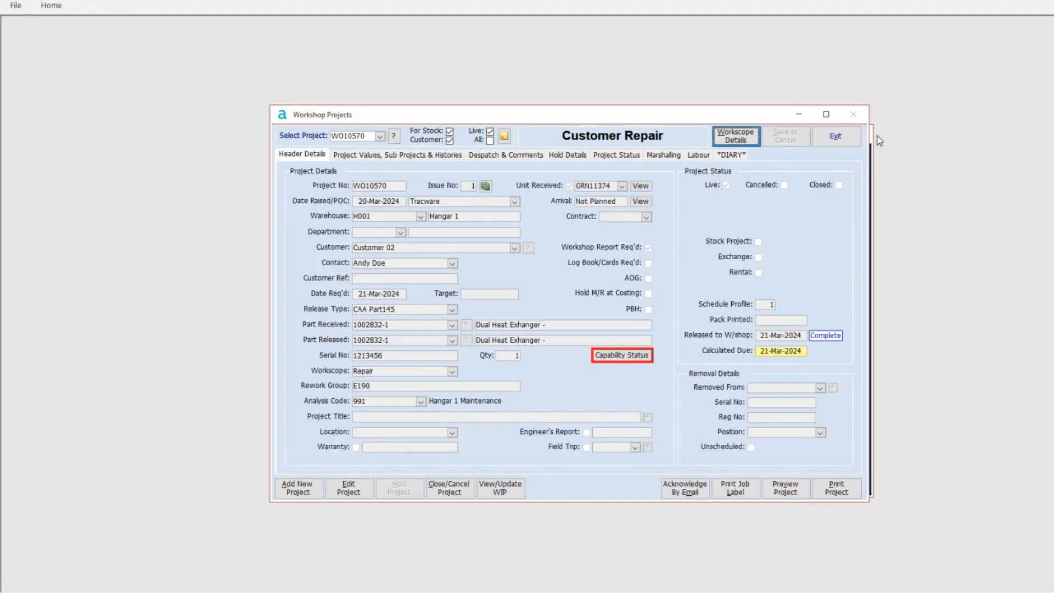
{"action": "left_click", "coordinate": [826, 140]}
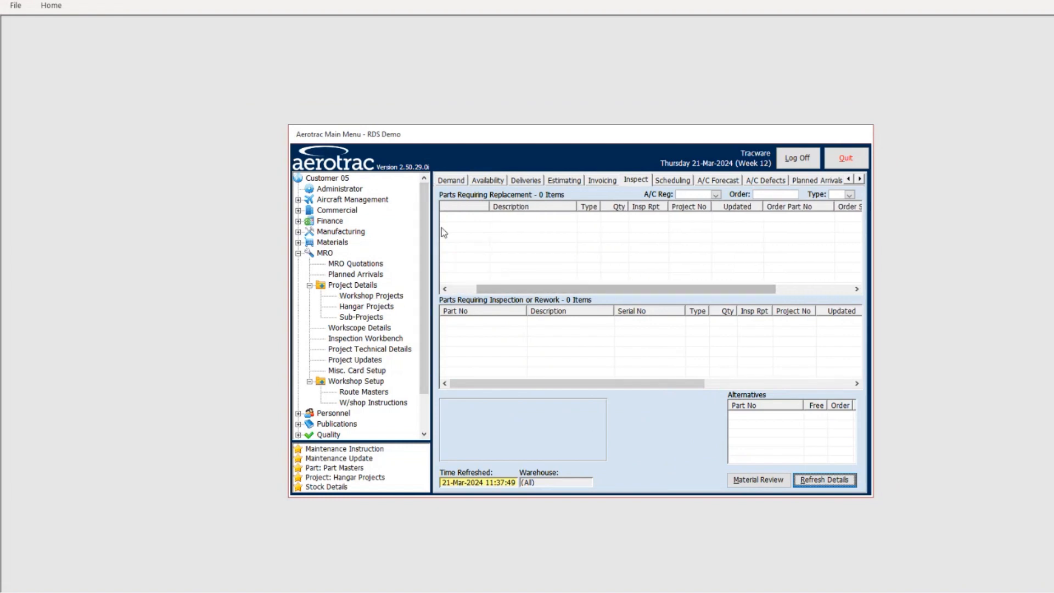
{"action": "left_click_drag", "start_coordinate": [426, 222], "coordinate": [426, 259]}
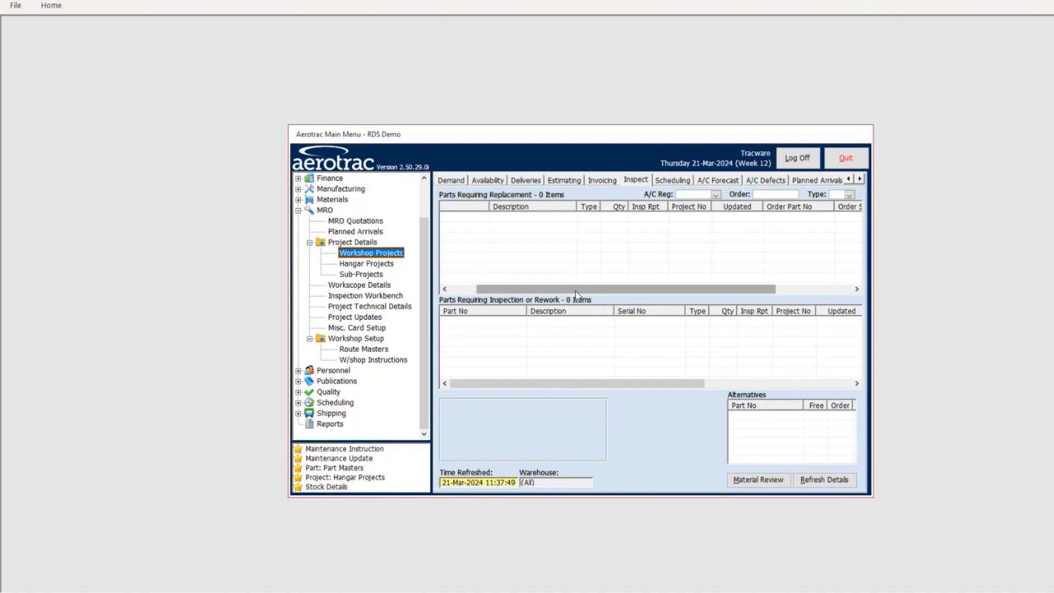
{"action": "left_click_drag", "start_coordinate": [576, 295], "coordinate": [552, 297]}
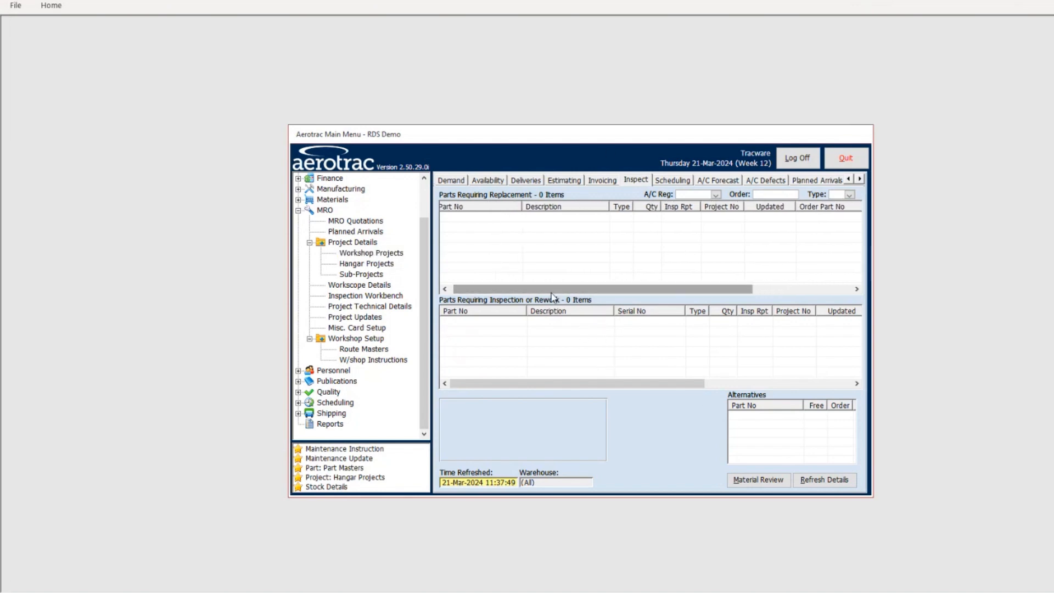